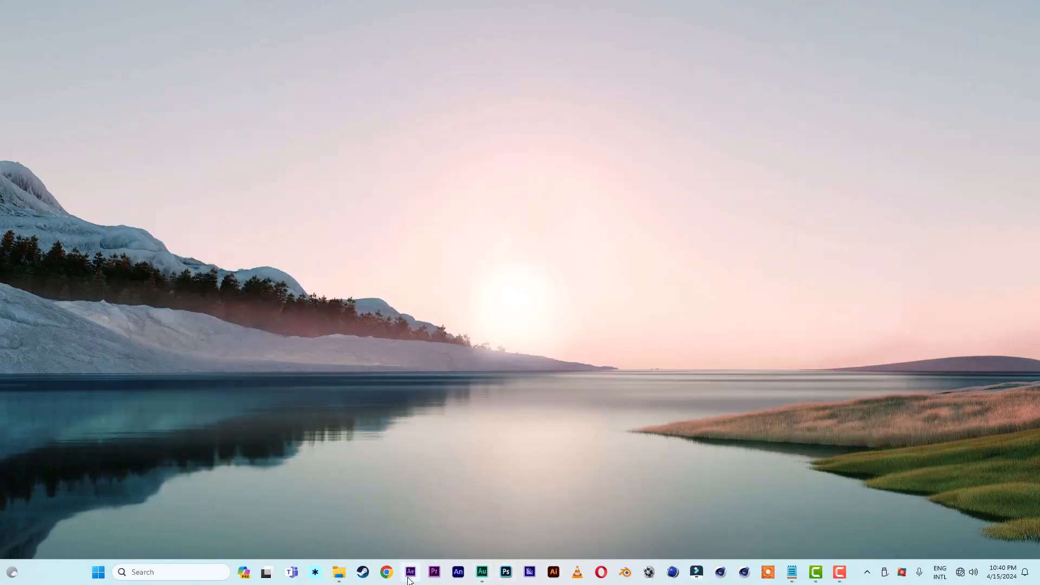
# Step: Open After Effects and create a 1080 × 1080 px composition named PICTURE 1
pyautogui.click(409, 578)
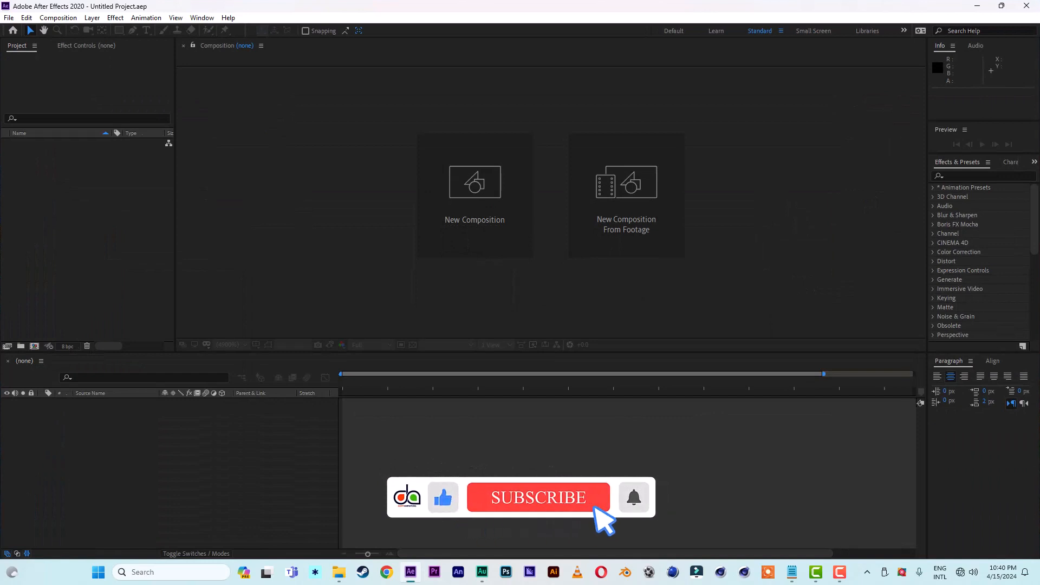
pyautogui.click(476, 221)
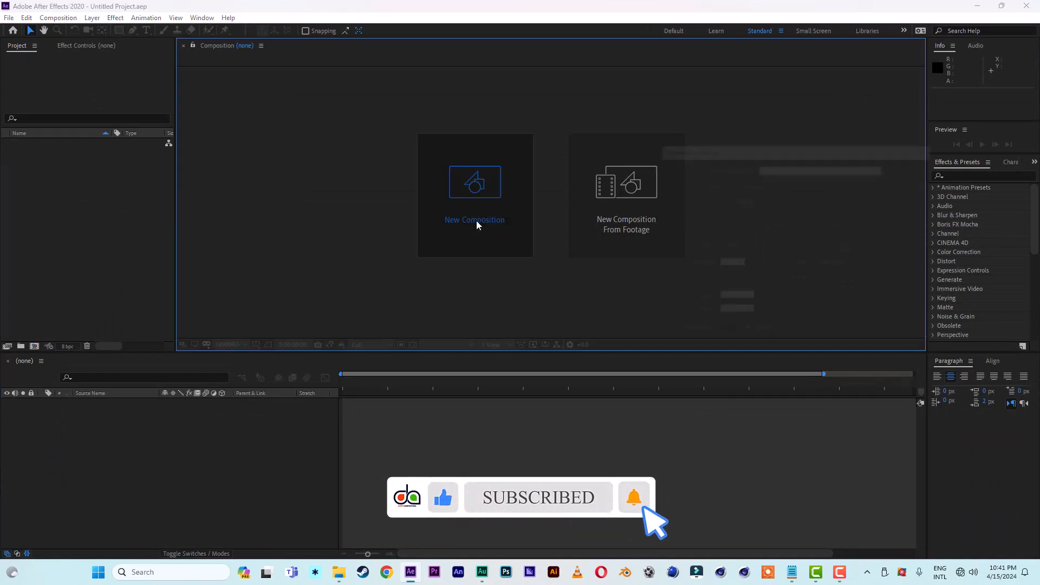
pyautogui.click(718, 210)
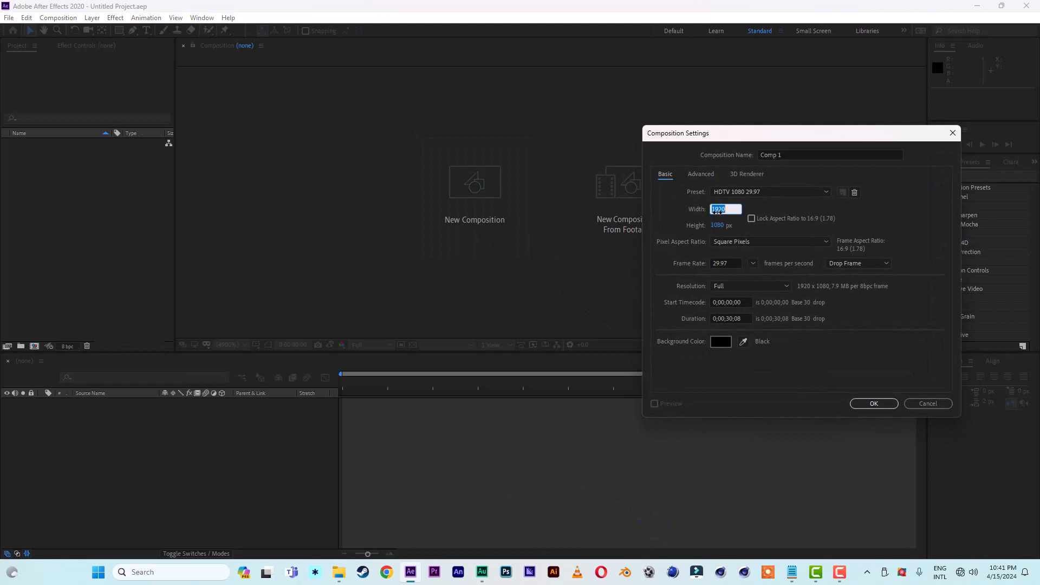
pyautogui.write('10')
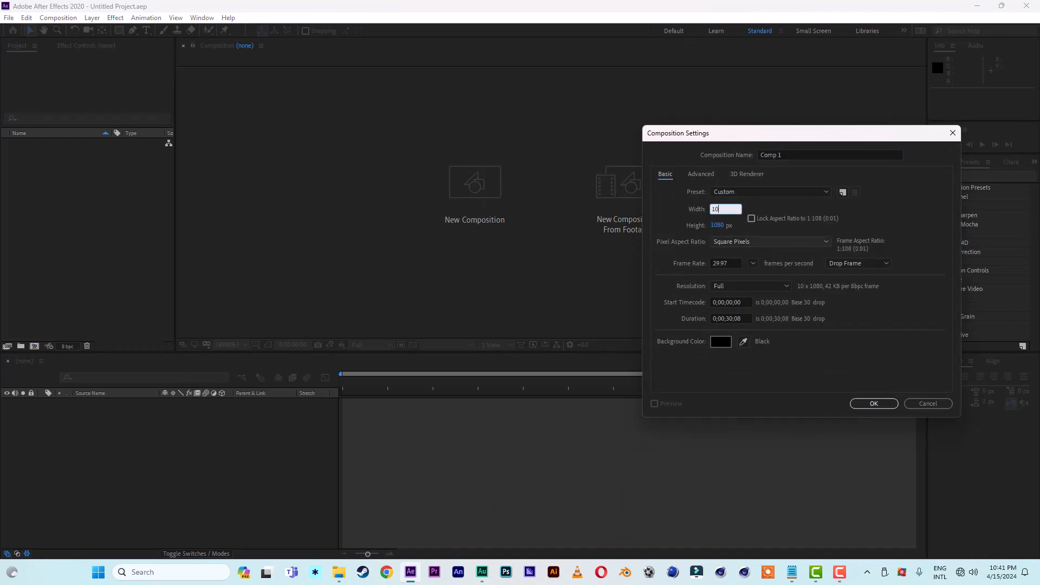
pyautogui.write('80')
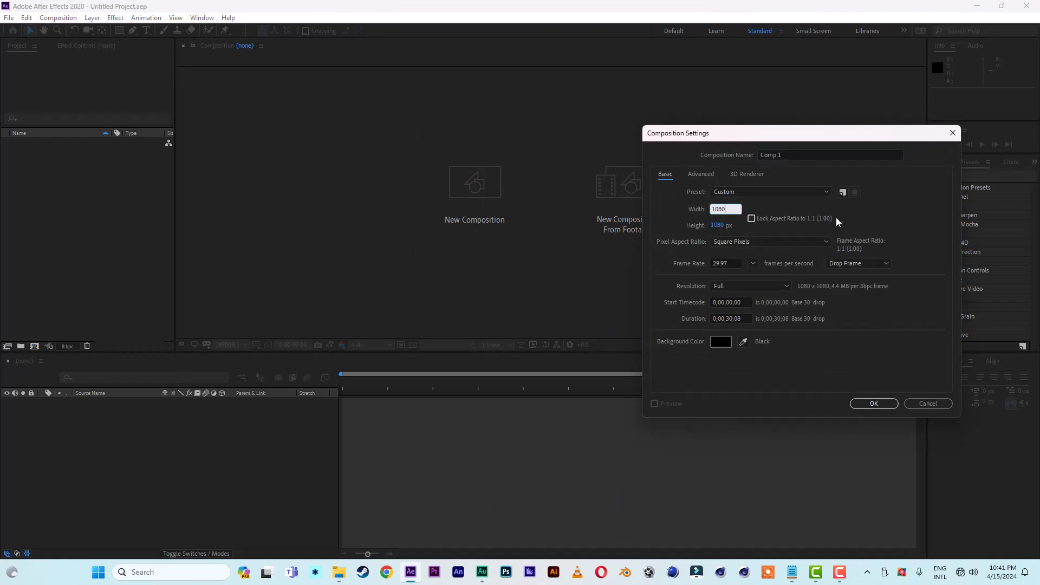
pyautogui.click(900, 208)
pyautogui.click(814, 154)
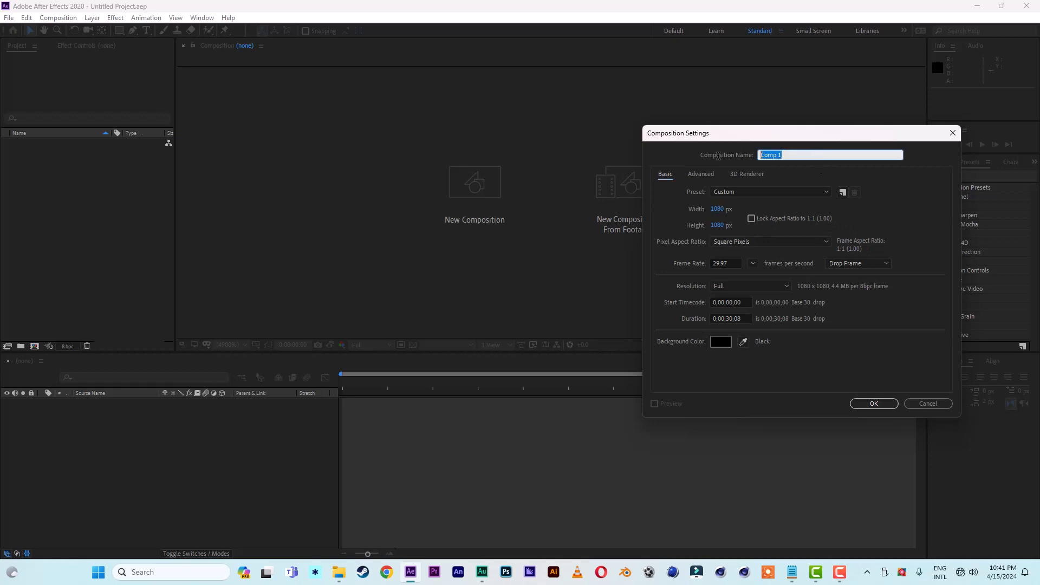
pyautogui.write('PICTURE 1')
pyautogui.click(871, 404)
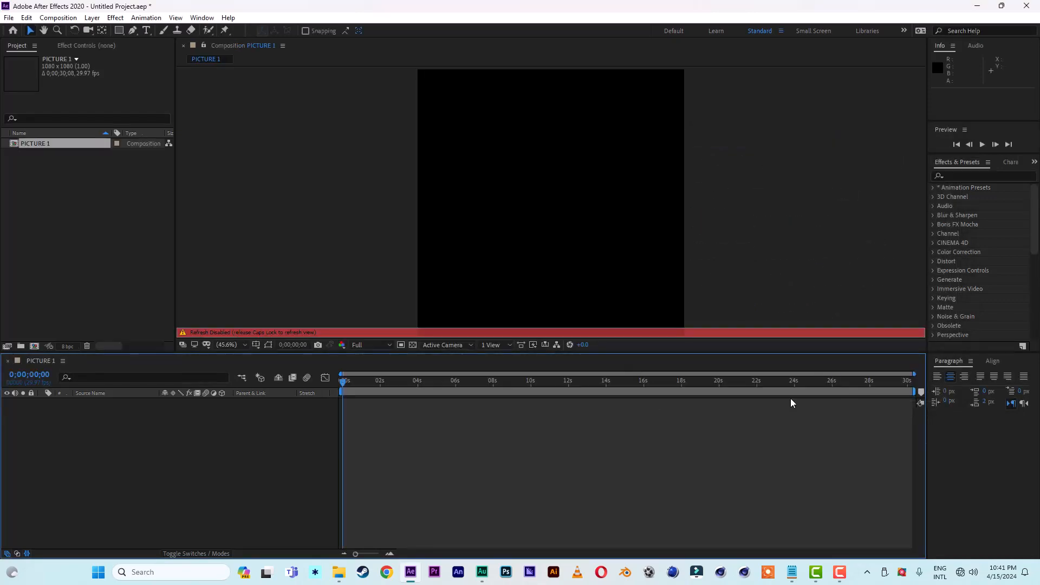
pyautogui.press('capslock')
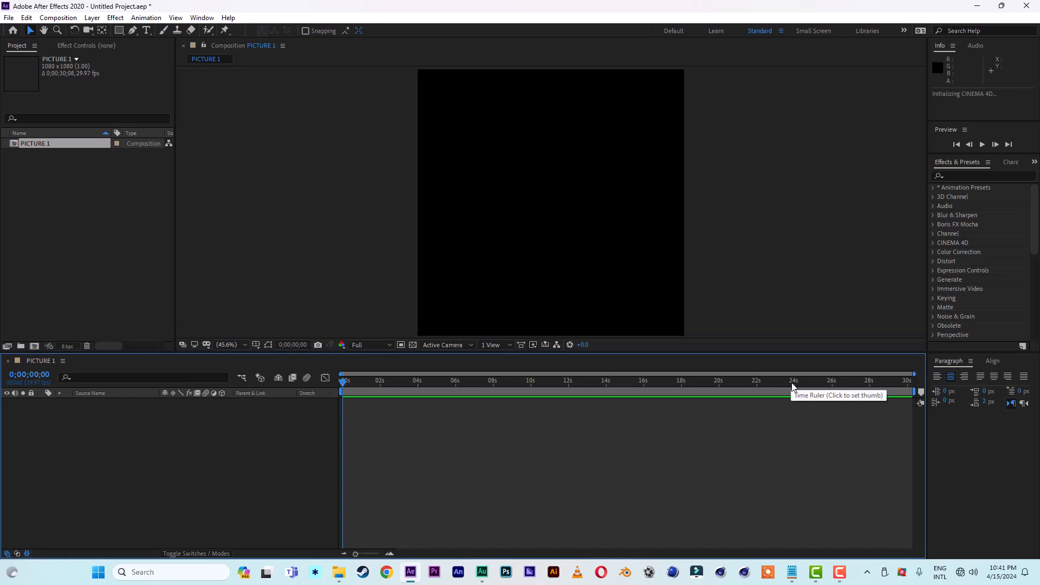
# Step: Add a white solid layer at the full 1080 × 1080 px composition size
pyautogui.rightClick(93, 474)
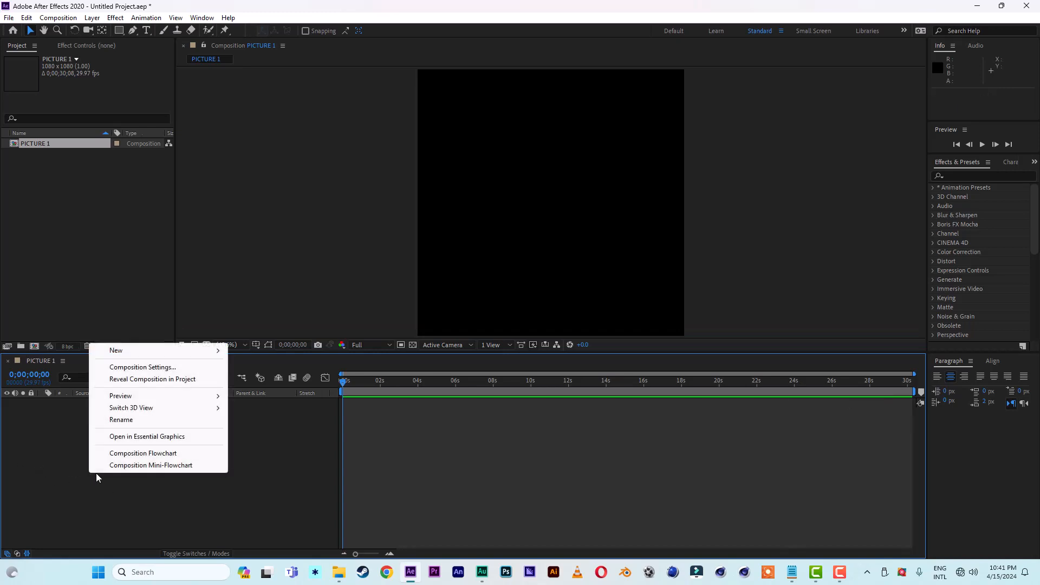
pyautogui.moveTo(130, 355)
pyautogui.click(260, 376)
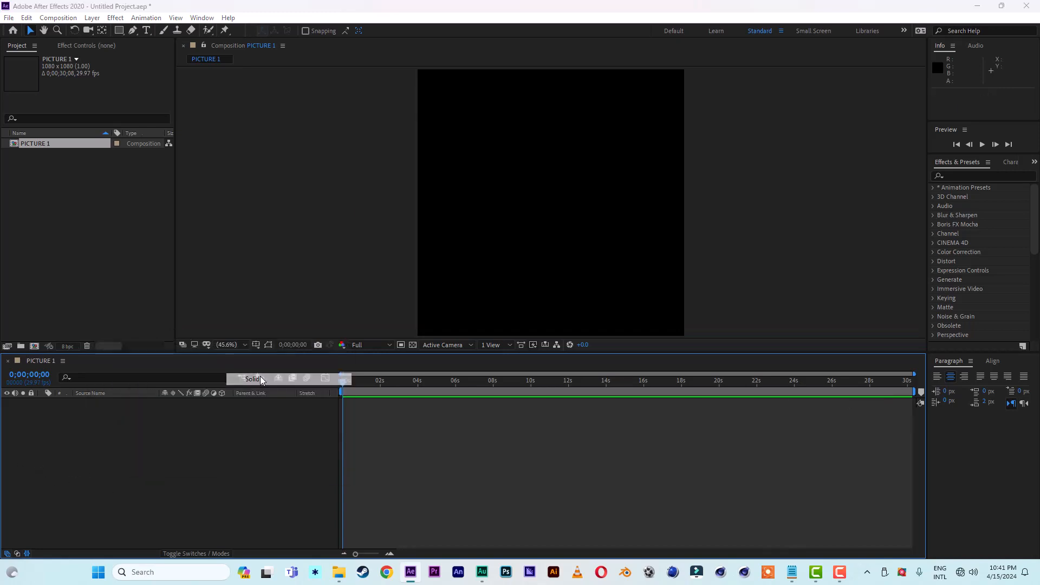
pyautogui.click(233, 386)
pyautogui.moveTo(735, 414); pyautogui.dragTo(670, 300)
pyautogui.click(953, 343)
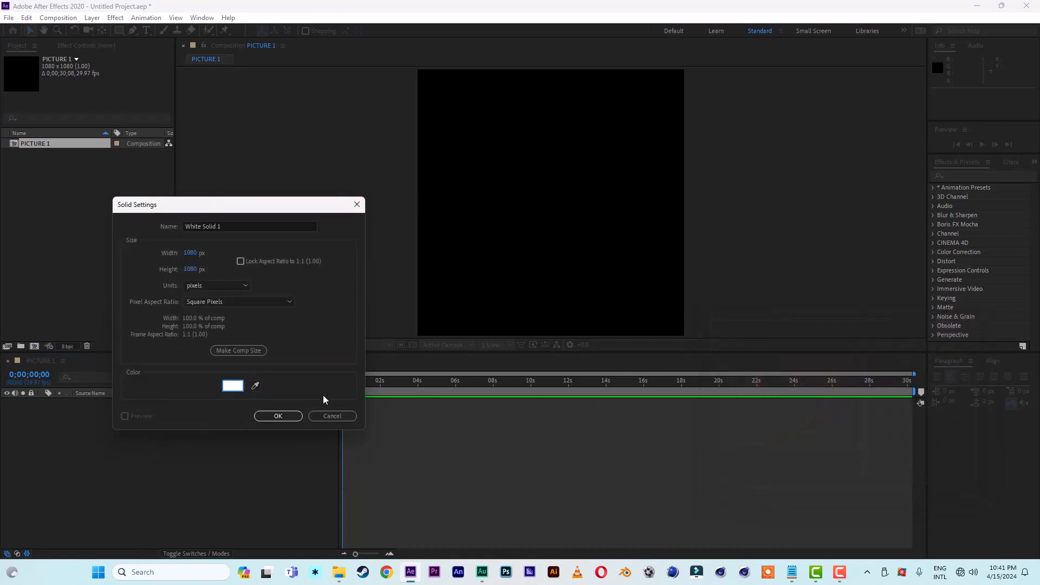
pyautogui.click(277, 416)
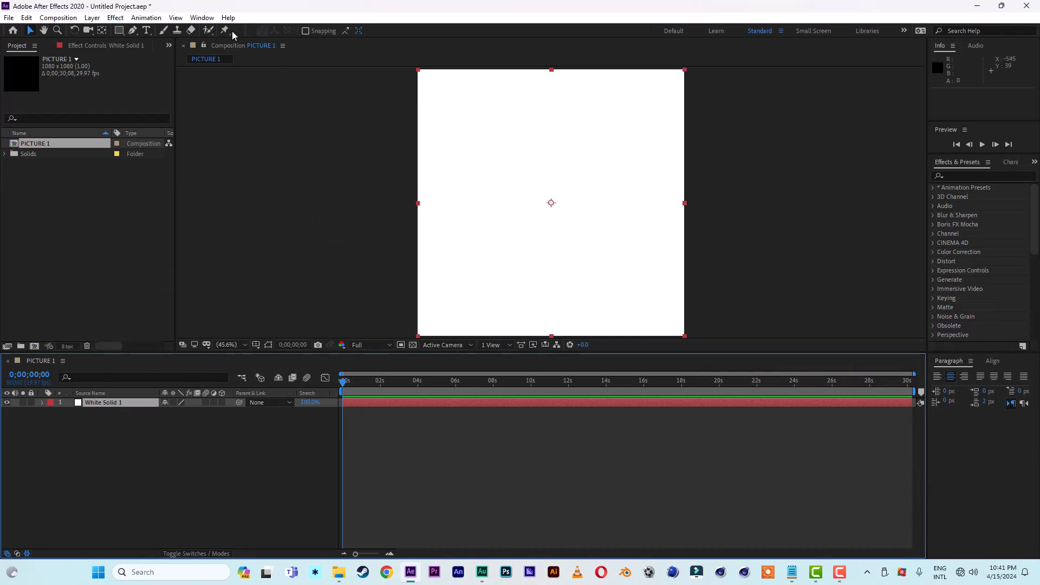
# Step: Show the rulers and place a horizontal and a vertical guide crossing at the composition's centre
pyautogui.click(177, 18)
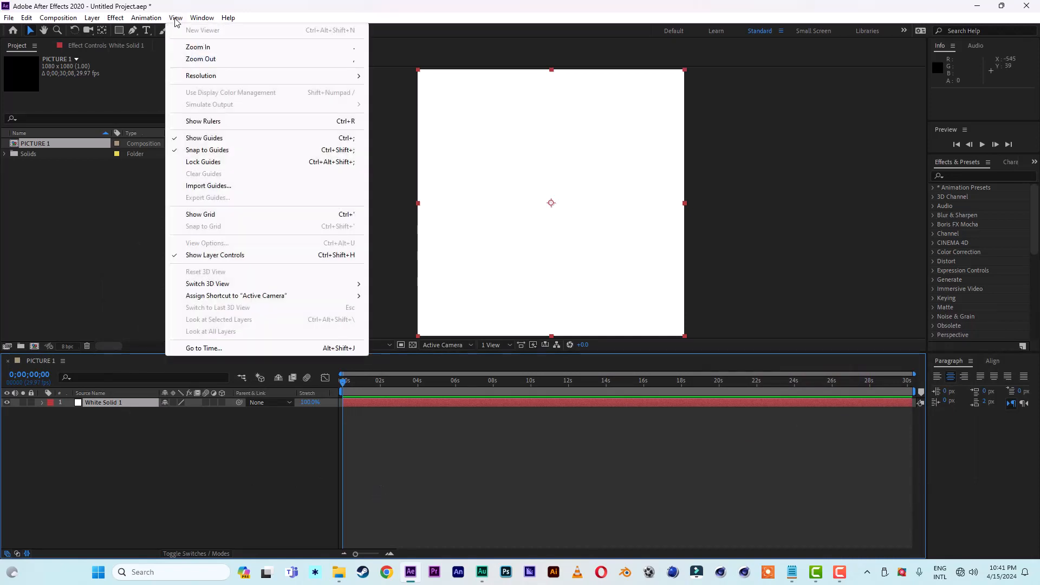
pyautogui.click(200, 121)
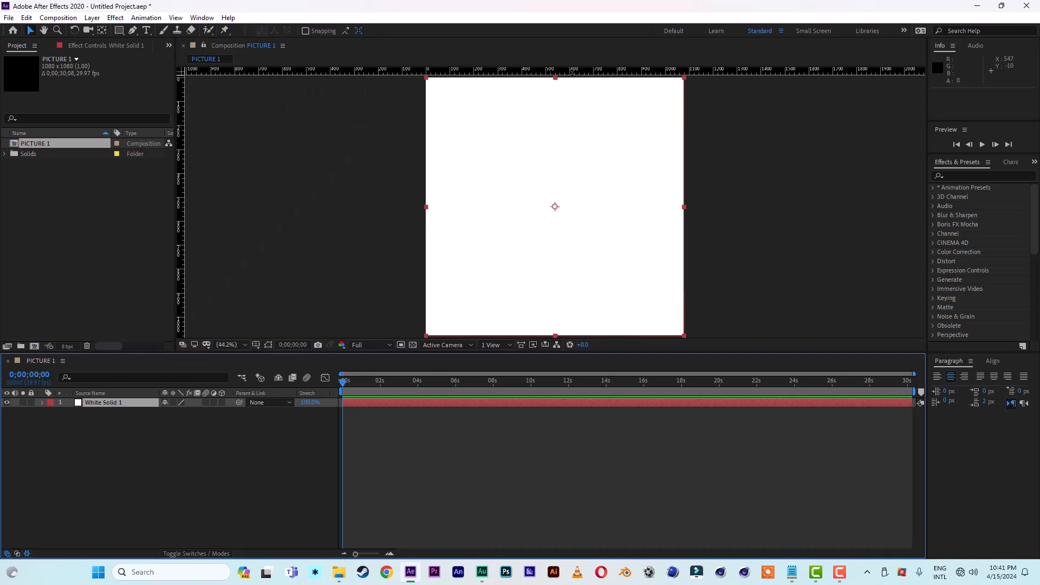
pyautogui.moveTo(568, 89); pyautogui.dragTo(566, 207)
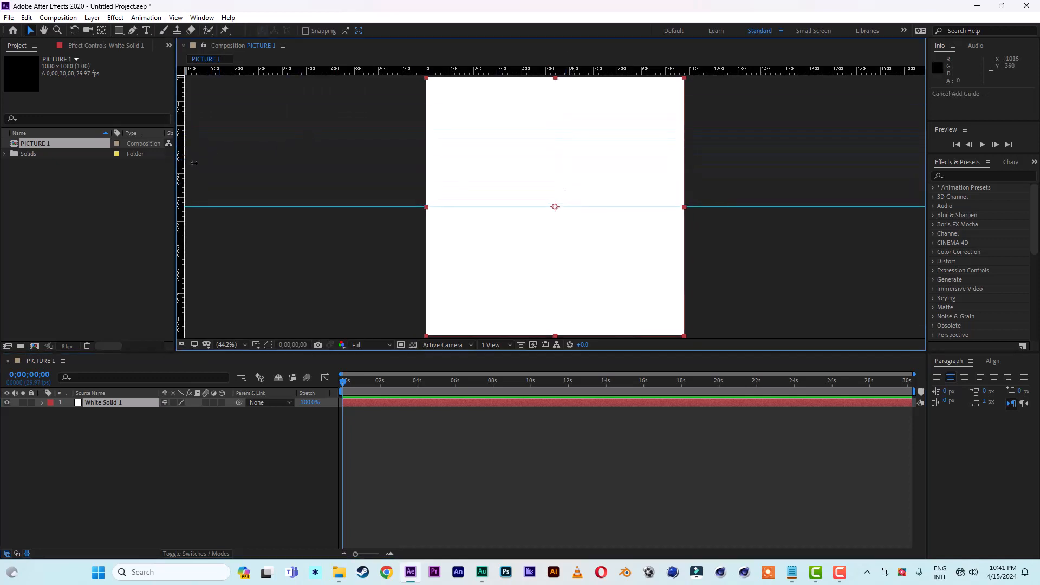
pyautogui.moveTo(180, 163); pyautogui.dragTo(555, 180)
# Step: Apply an ellipse mask to the White Solid 1 layer that fills the whole solid as a circle
pyautogui.click(105, 402)
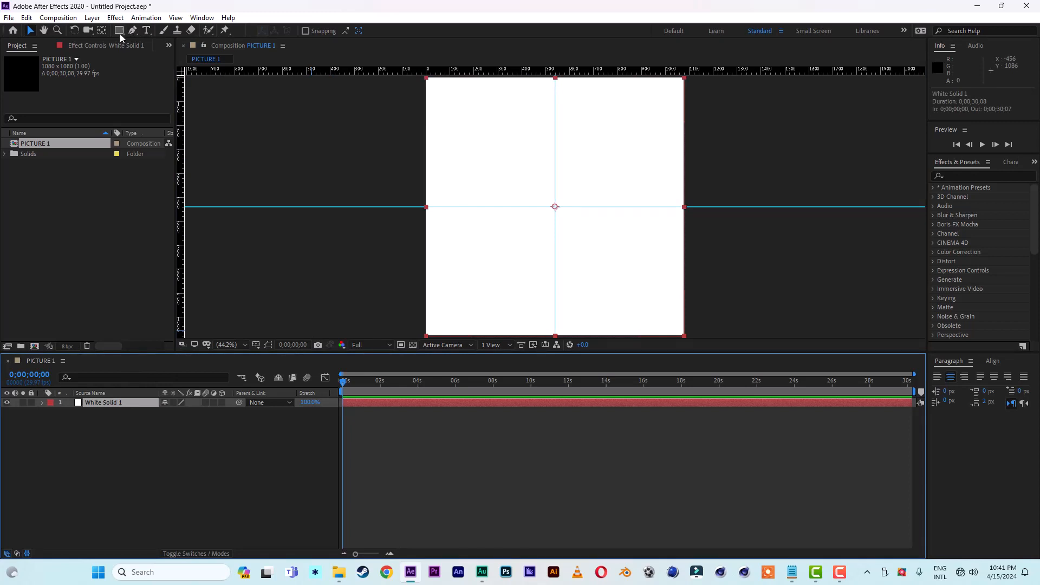
pyautogui.moveTo(119, 33); pyautogui.dragTo(171, 52)
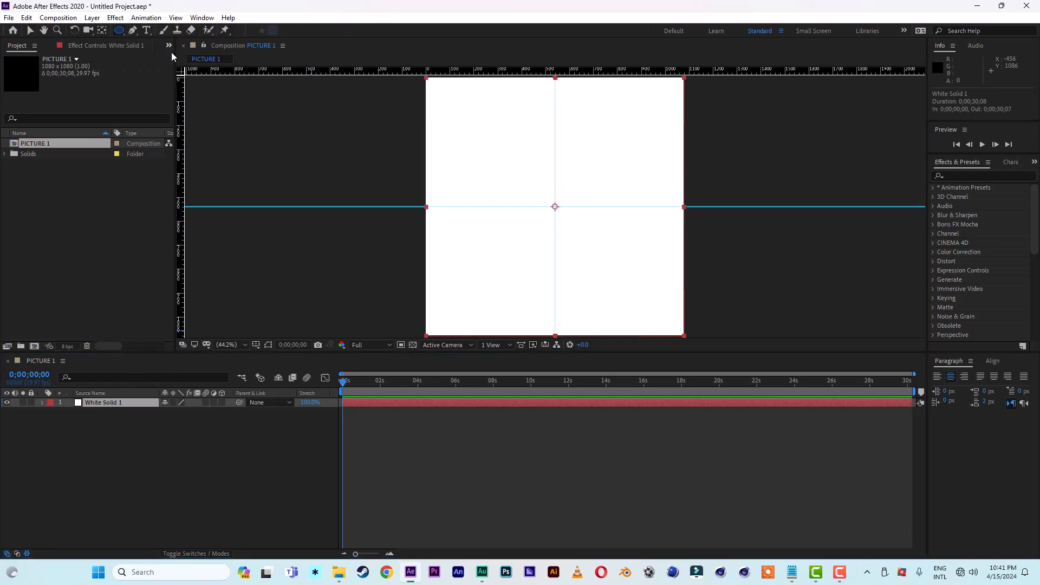
pyautogui.doubleClick(119, 30)
pyautogui.click(594, 252)
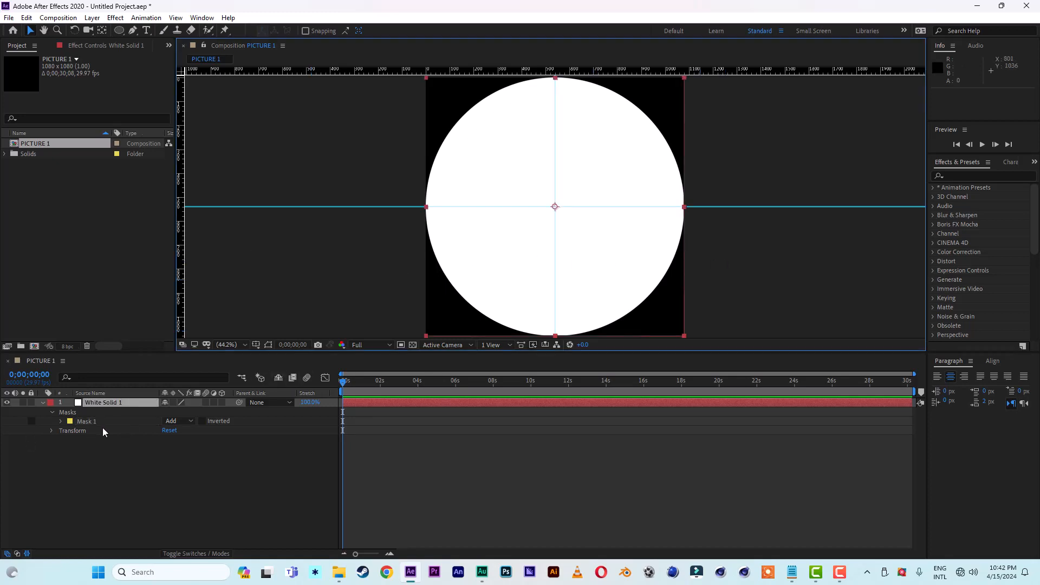
# Step: Duplicate Mask 1 on the white solid and shrink the copy proportionally to about 85%, centred on the guides
pyautogui.click(90, 421)
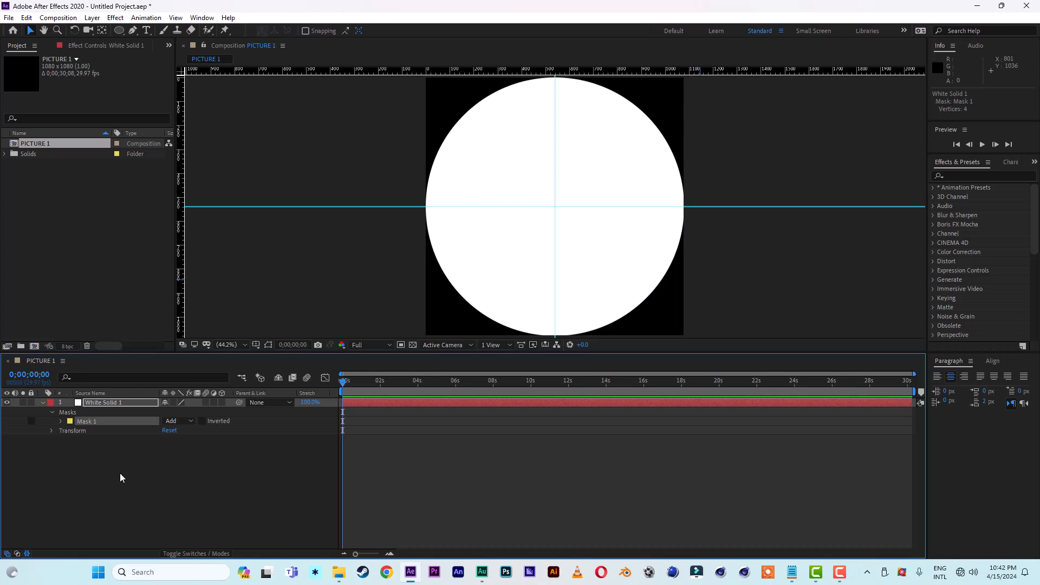
pyautogui.hotkey('ctrl', 'd')
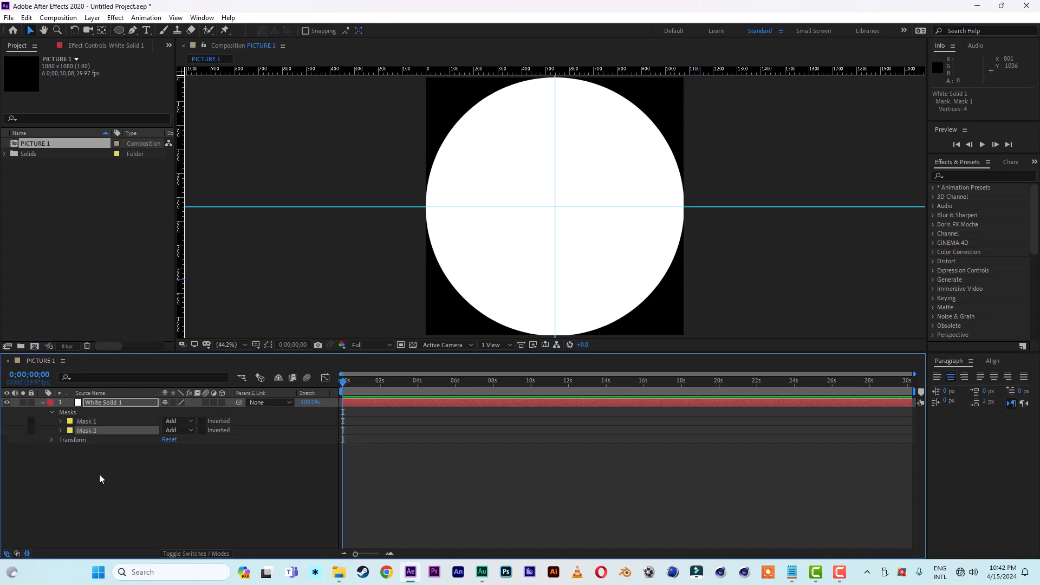
pyautogui.click(268, 344)
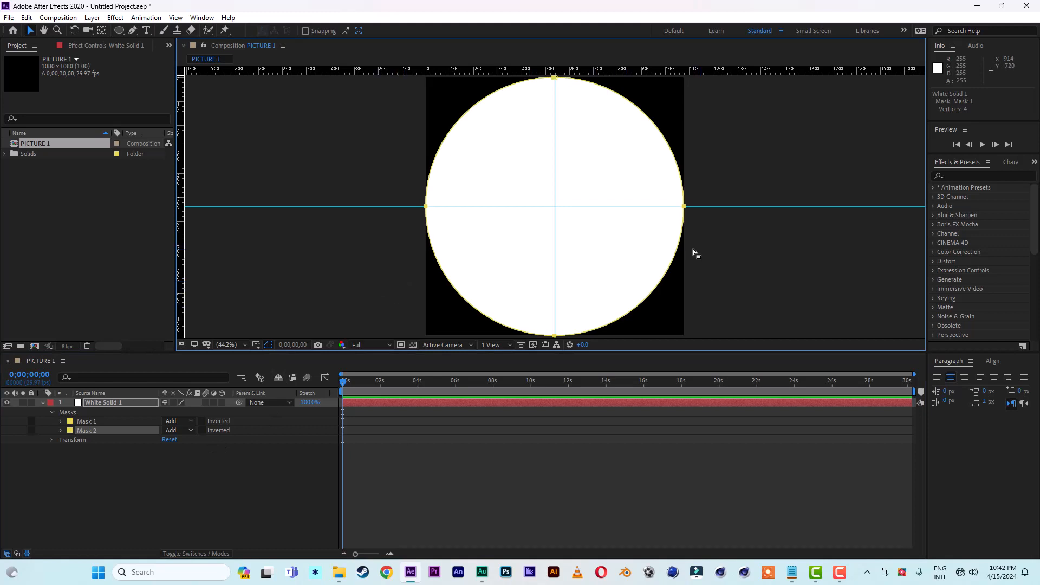
pyautogui.doubleClick(685, 207)
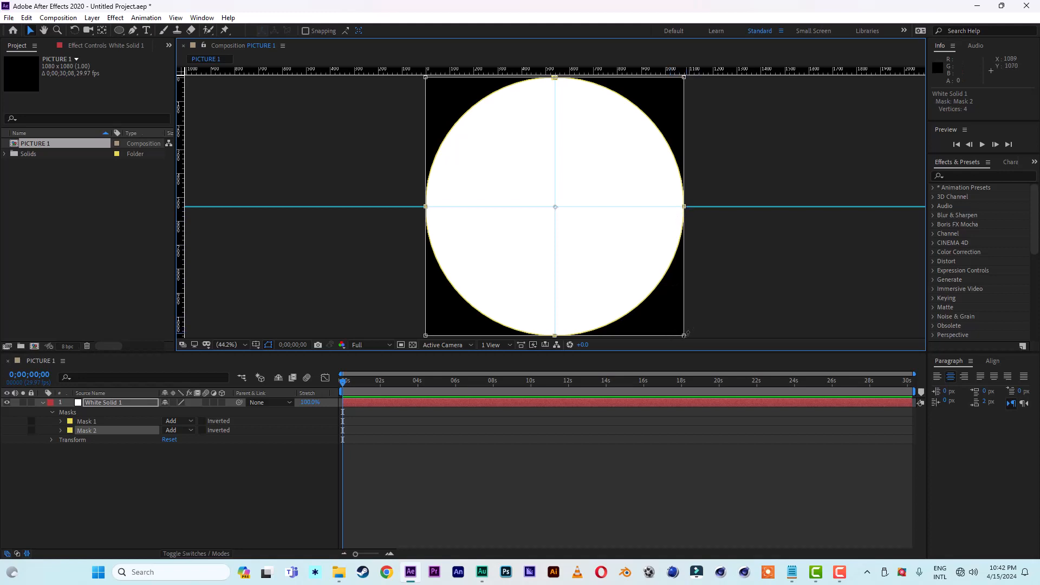
pyautogui.moveTo(684, 336); pyautogui.dragTo(666, 326)
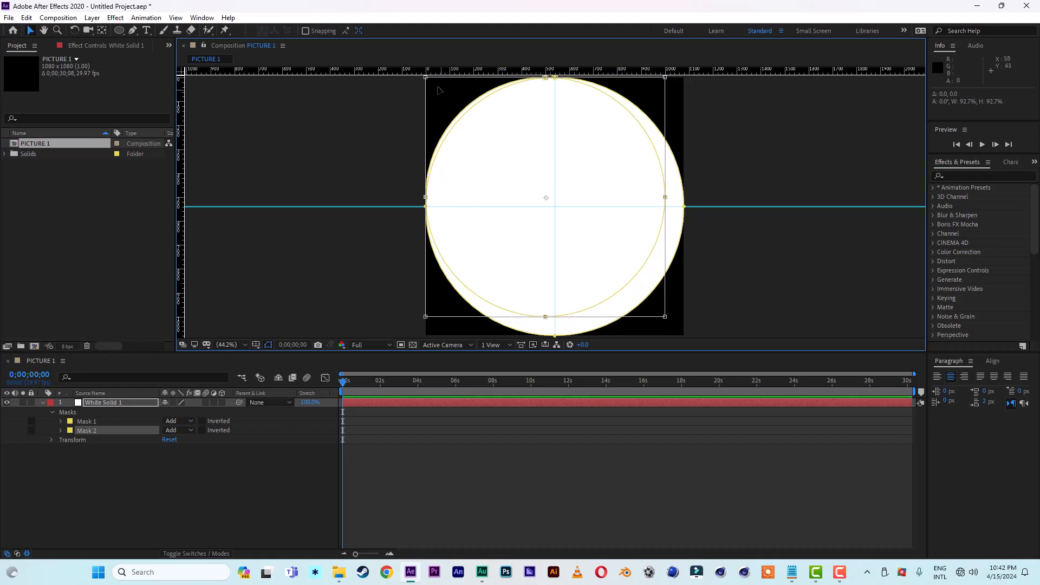
pyautogui.moveTo(426, 77); pyautogui.dragTo(445, 96)
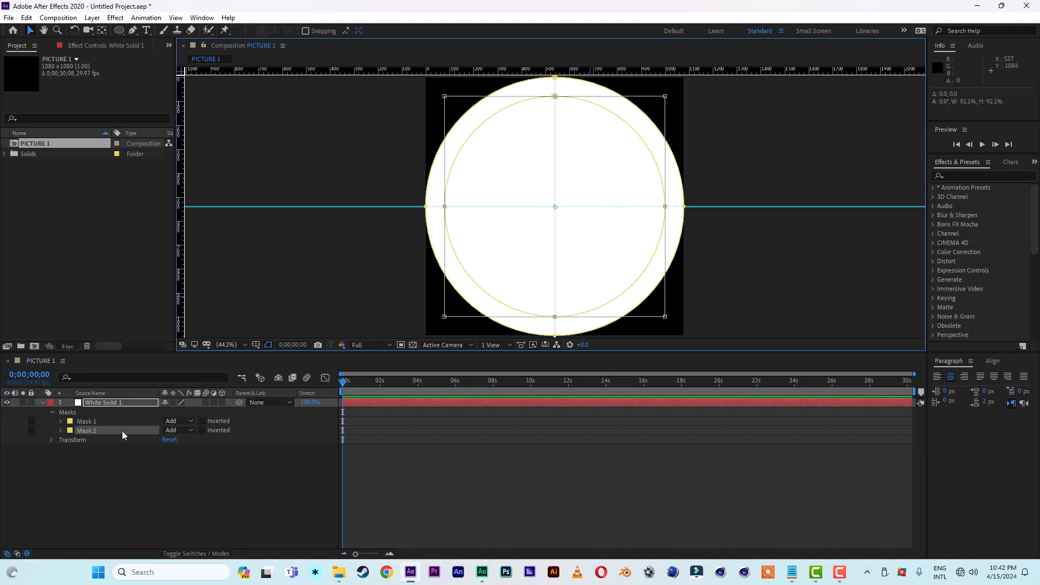
# Step: Set Mask 2 to Subtract to cut the solid into a ring, and collapse the layer's properties
pyautogui.click(176, 431)
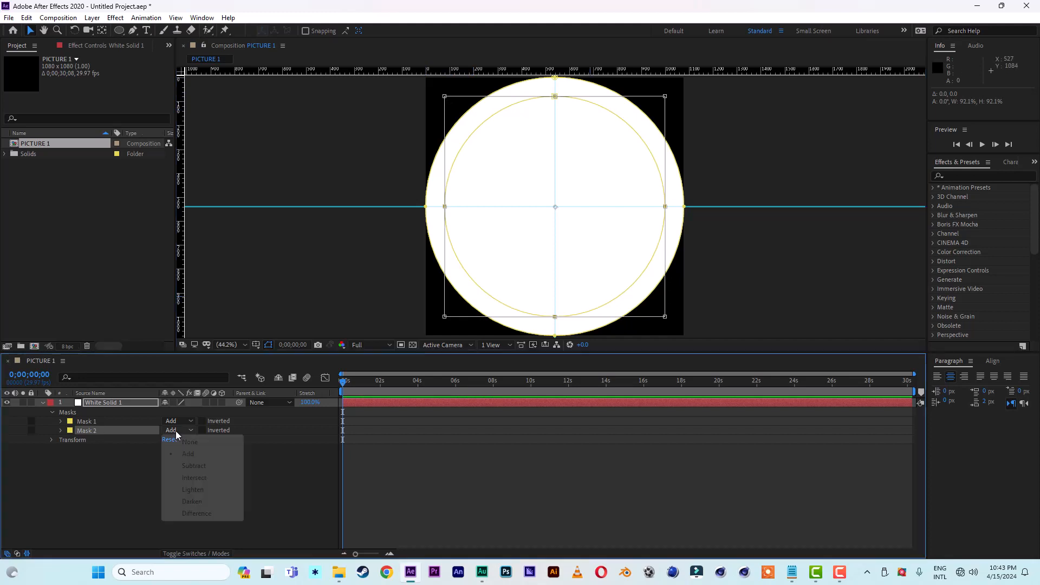
pyautogui.click(193, 467)
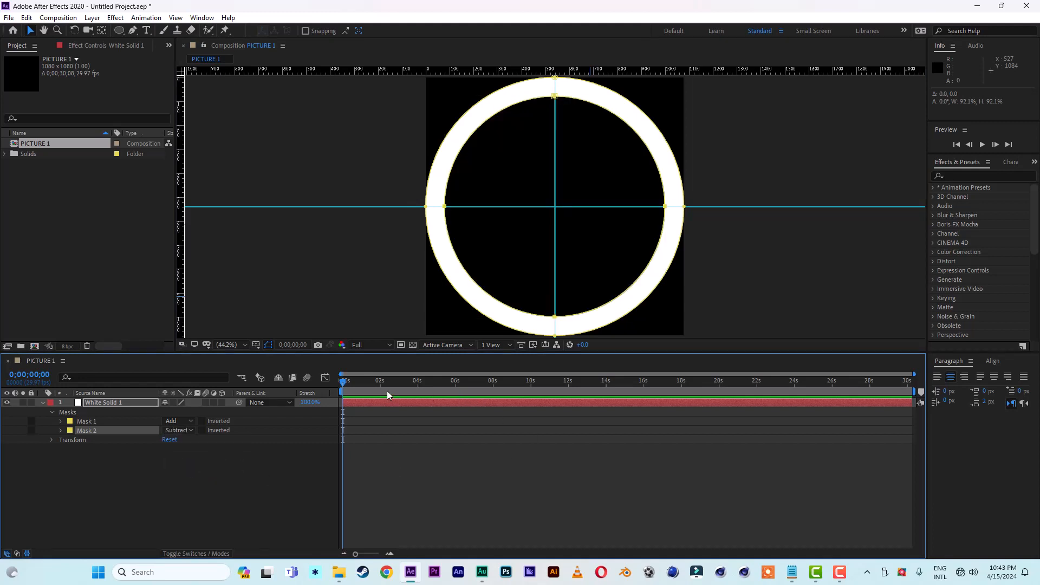
pyautogui.click(43, 403)
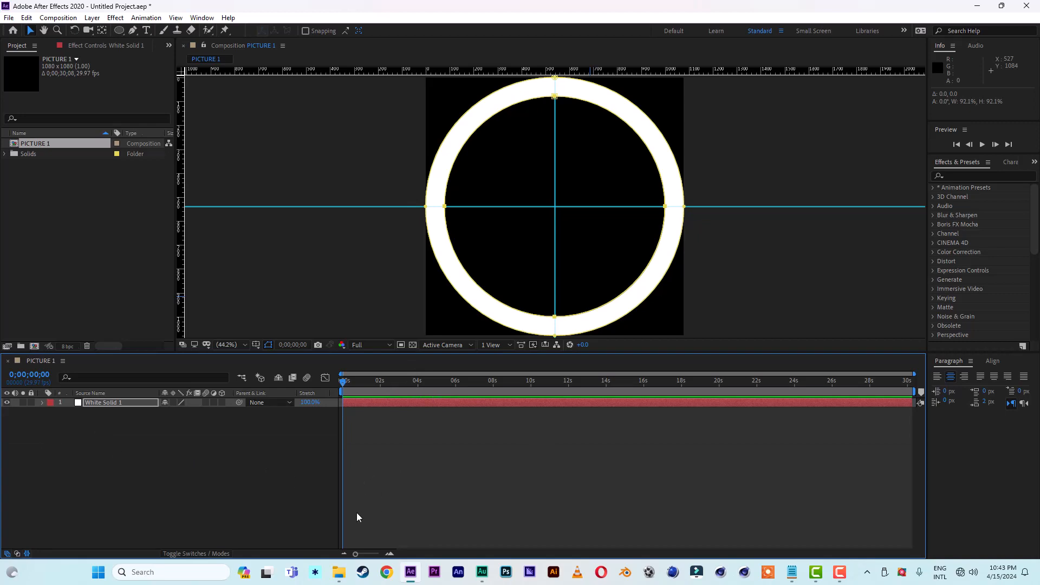
# Step: Import all balloon, background and photo images from the "happy birthday new" folder into the project
pyautogui.click(339, 572)
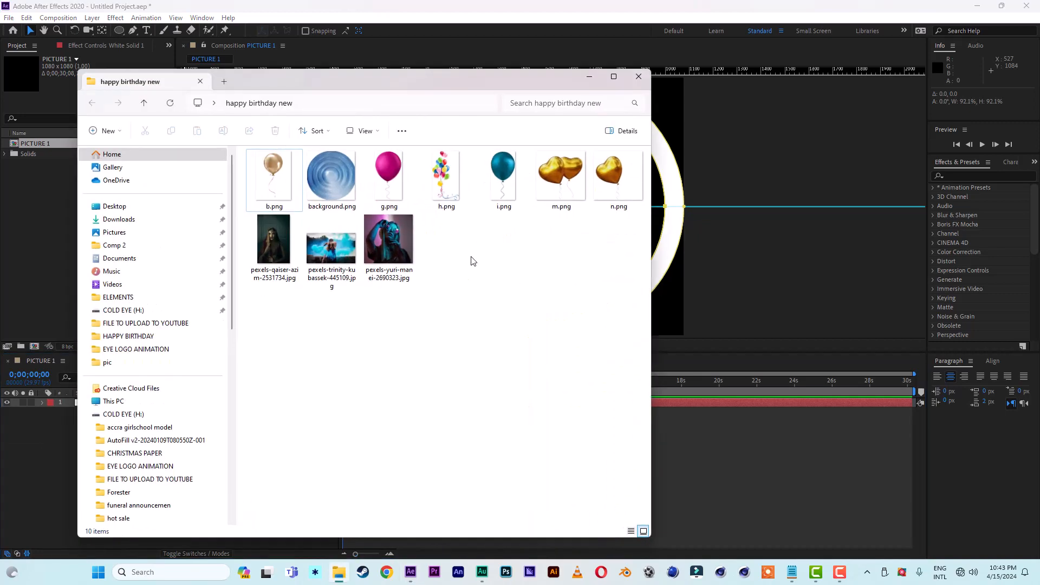
pyautogui.moveTo(625, 259); pyautogui.dragTo(34, 258)
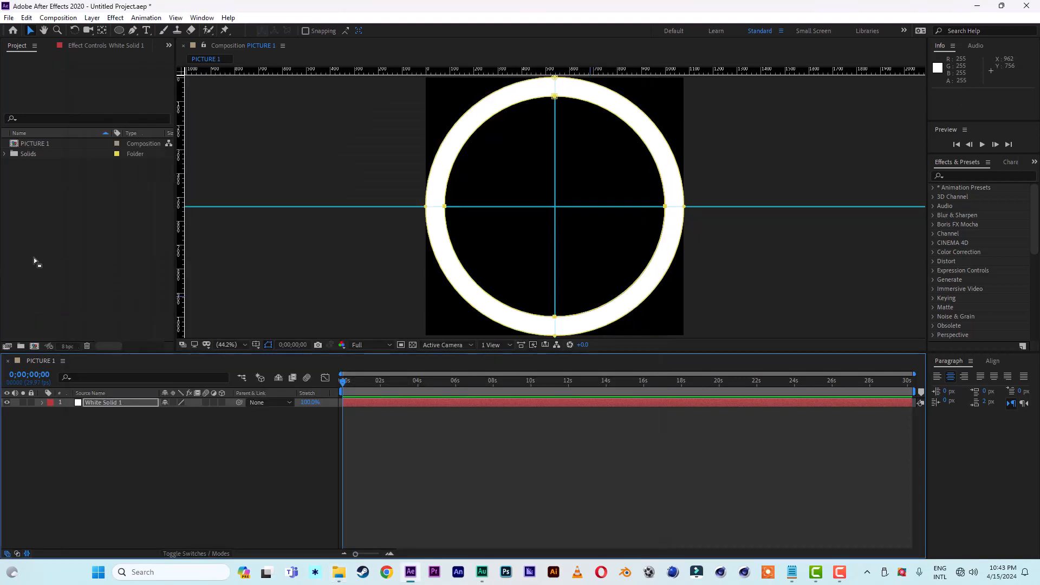
# Step: Place the bride portrait photo (2531734.jpg) beneath White Solid 1 in PICTURE 1 and scale it to 61%
pyautogui.moveTo(73, 217); pyautogui.dragTo(123, 504)
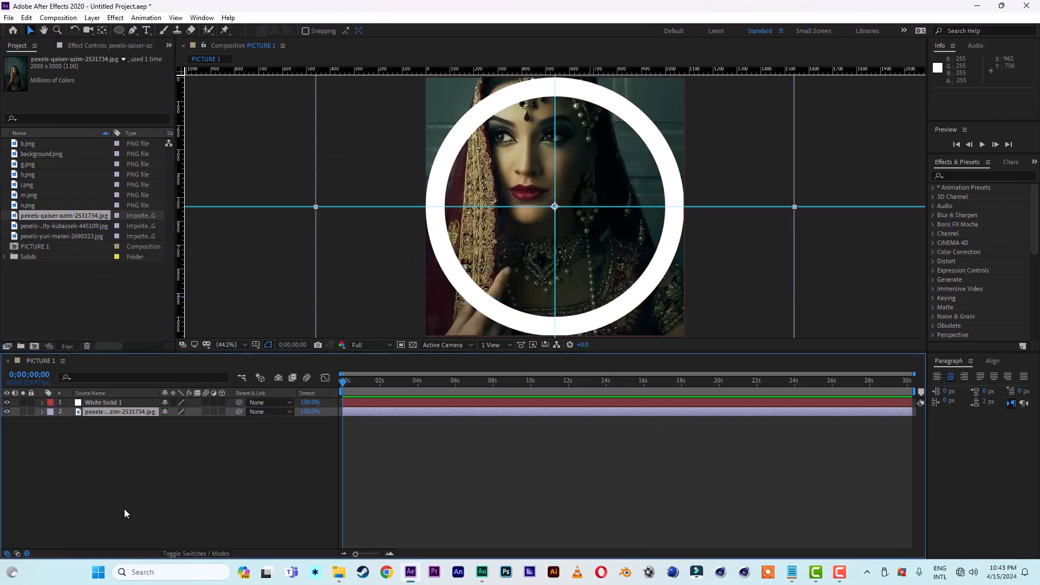
pyautogui.press('s')
pyautogui.moveTo(194, 420); pyautogui.dragTo(177, 421)
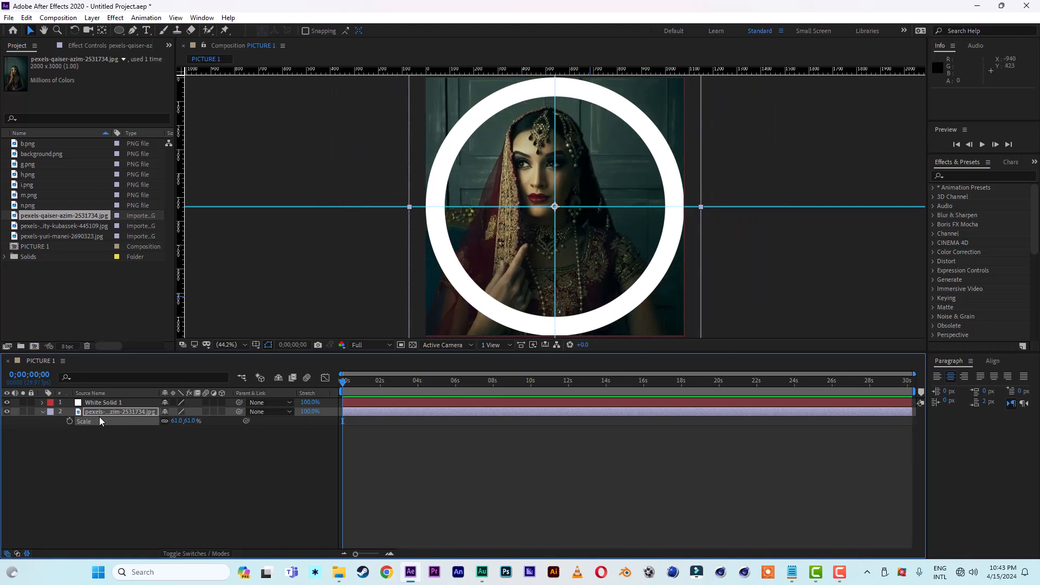
# Step: Draw a closed 13-point Pen mask on the portrait photo, following the middle of the white ring, and collapse the layer's properties
pyautogui.click(133, 31)
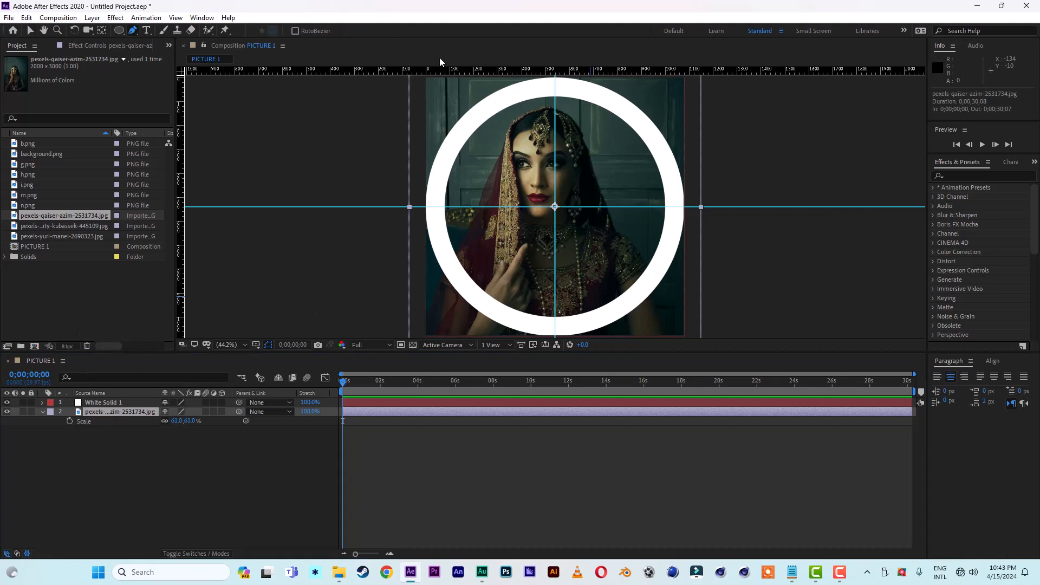
pyautogui.click(546, 88)
pyautogui.click(505, 97)
pyautogui.click(465, 125)
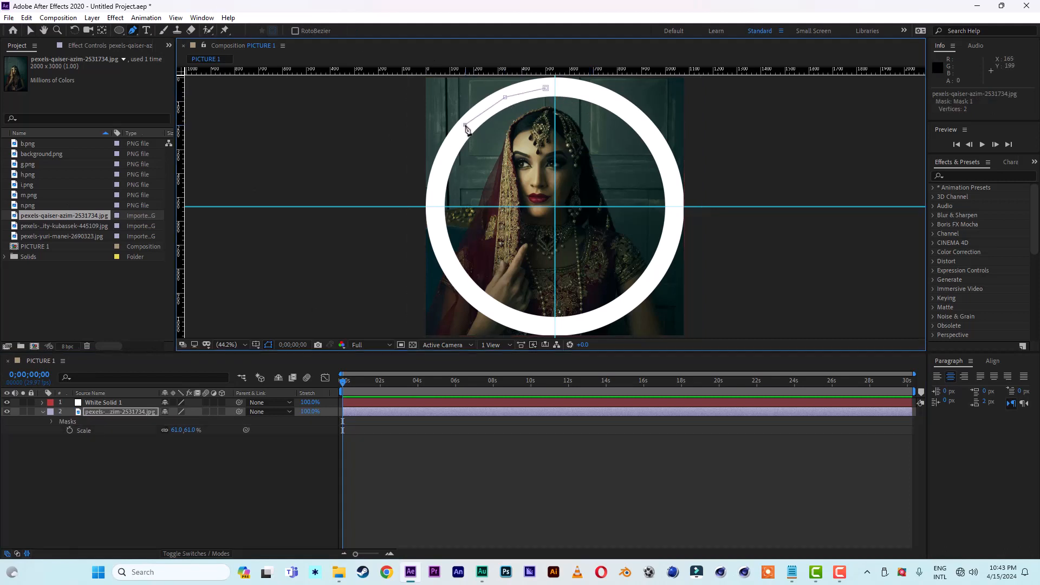
pyautogui.click(441, 176)
pyautogui.click(442, 239)
pyautogui.click(474, 293)
pyautogui.click(539, 323)
pyautogui.click(593, 321)
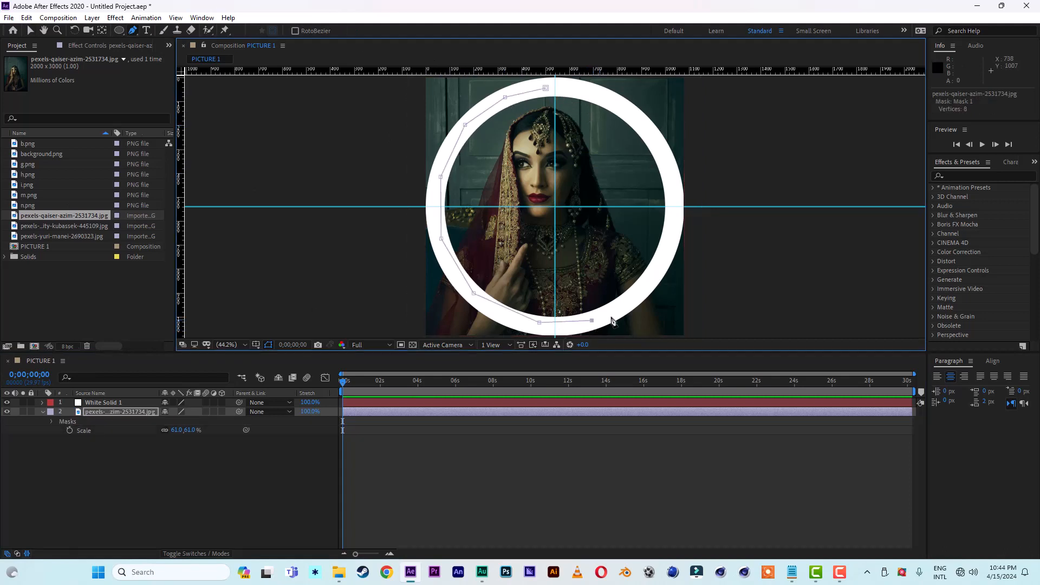
pyautogui.click(642, 290)
pyautogui.click(669, 248)
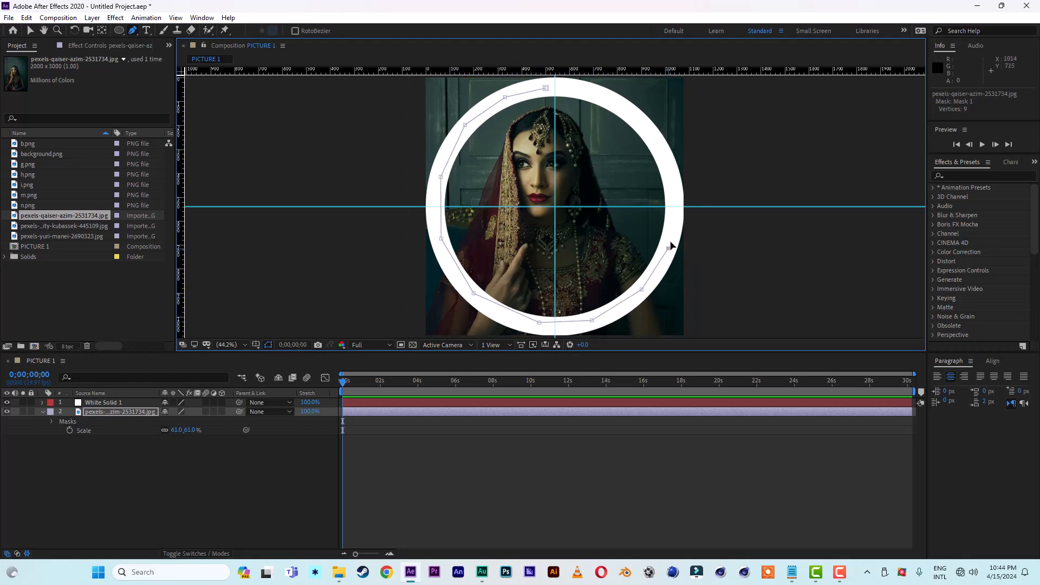
pyautogui.click(672, 185)
pyautogui.click(640, 125)
pyautogui.click(595, 95)
pyautogui.click(546, 87)
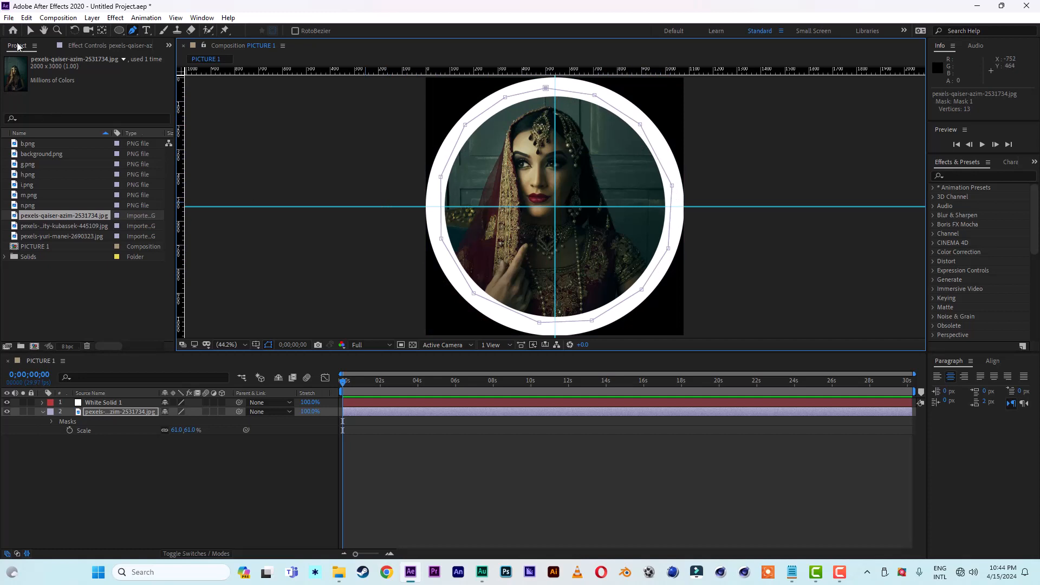
pyautogui.click(30, 30)
pyautogui.click(42, 411)
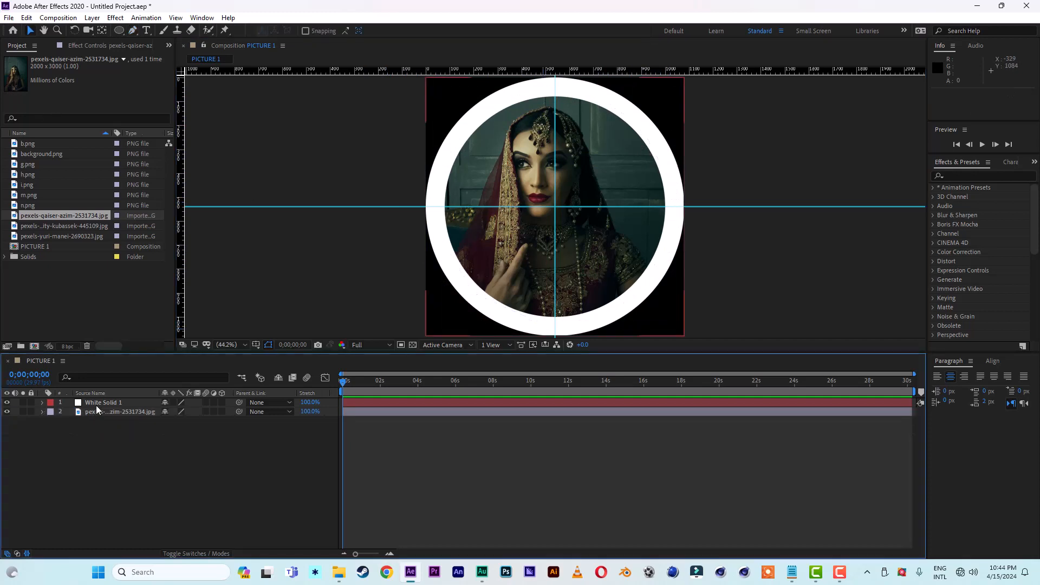
# Step: Duplicate White Solid 1 and hide the upper copy
pyautogui.click(96, 405)
pyautogui.press("'")
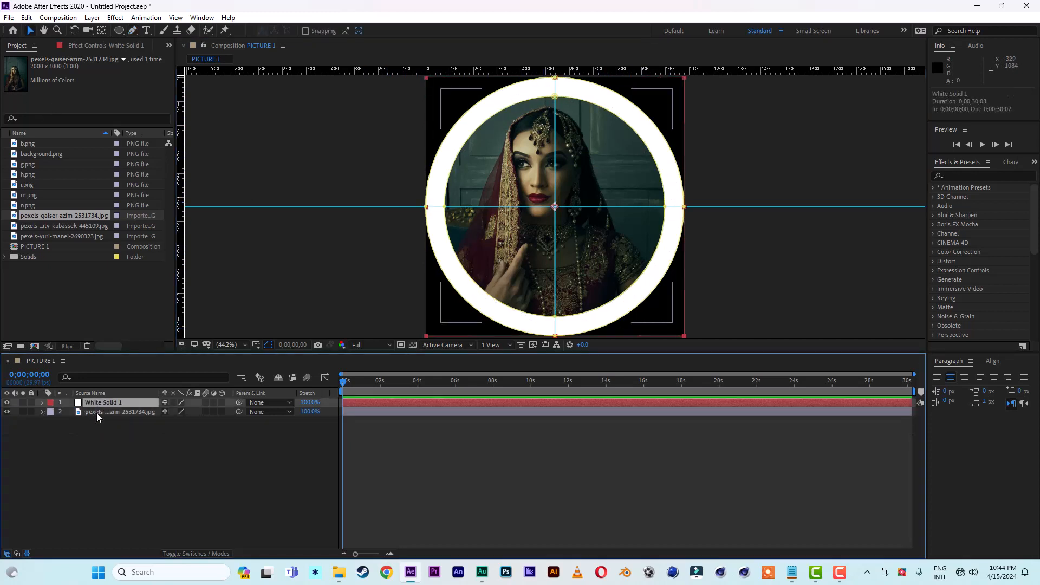
pyautogui.hotkey('ctrl', 'd')
pyautogui.press("'")
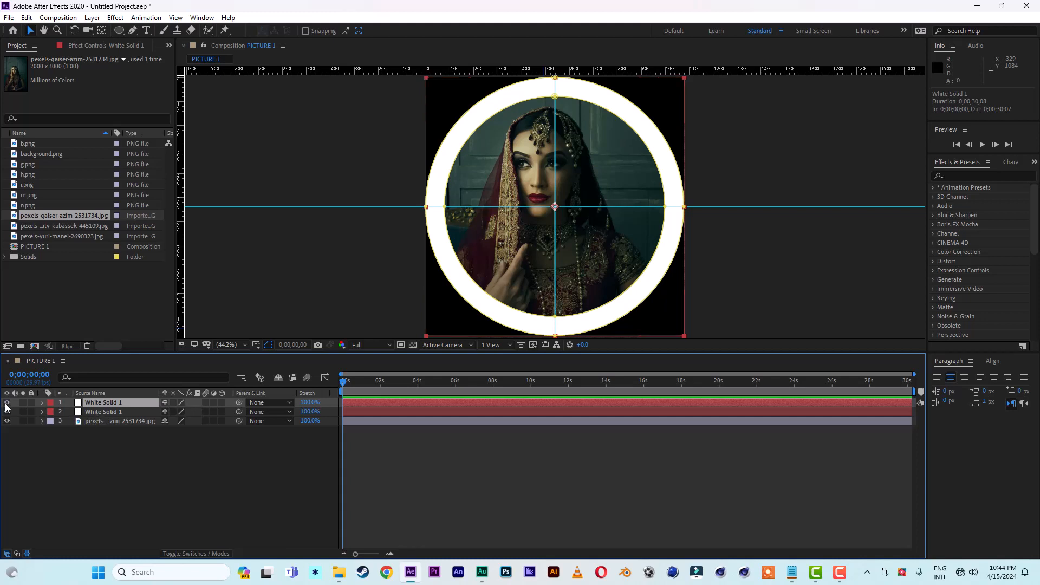
pyautogui.click(6, 403)
# Step: Add a Drop Shadow layer style to the lower White Solid 1 with distance 0 and size 61, and collapse its properties
pyautogui.click(107, 412)
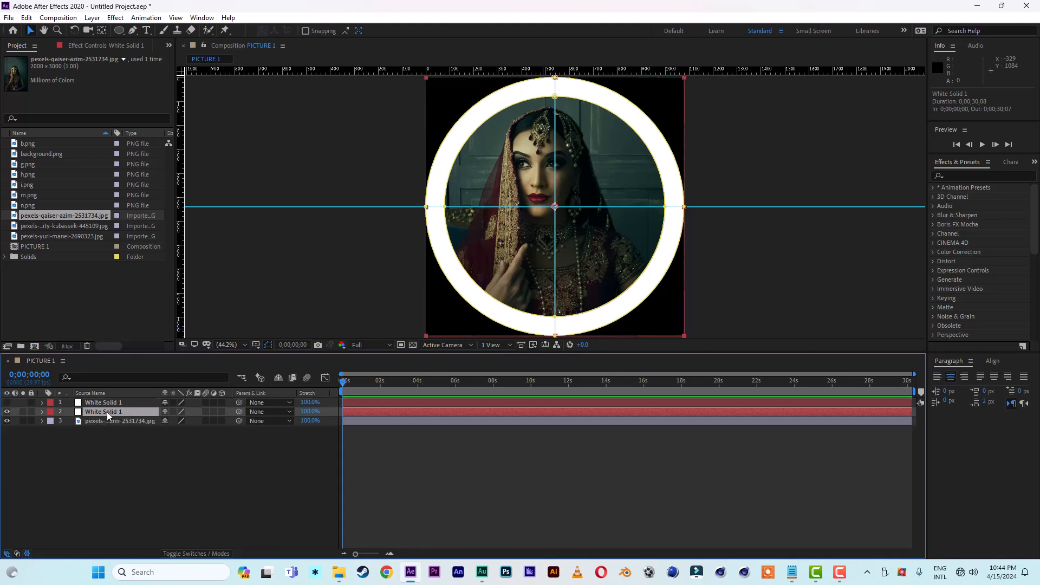
pyautogui.rightClick(108, 412)
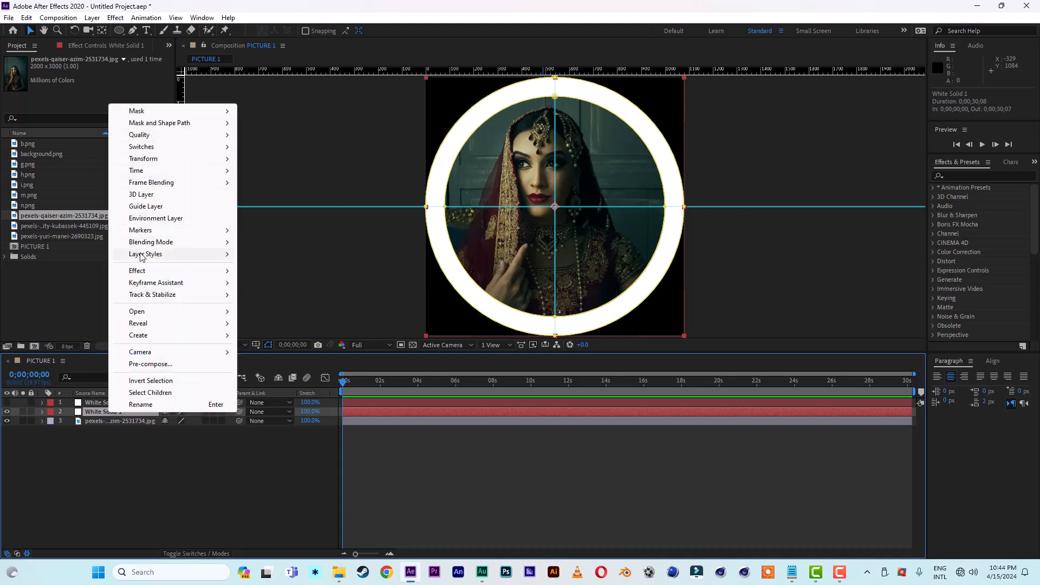
pyautogui.moveTo(142, 256)
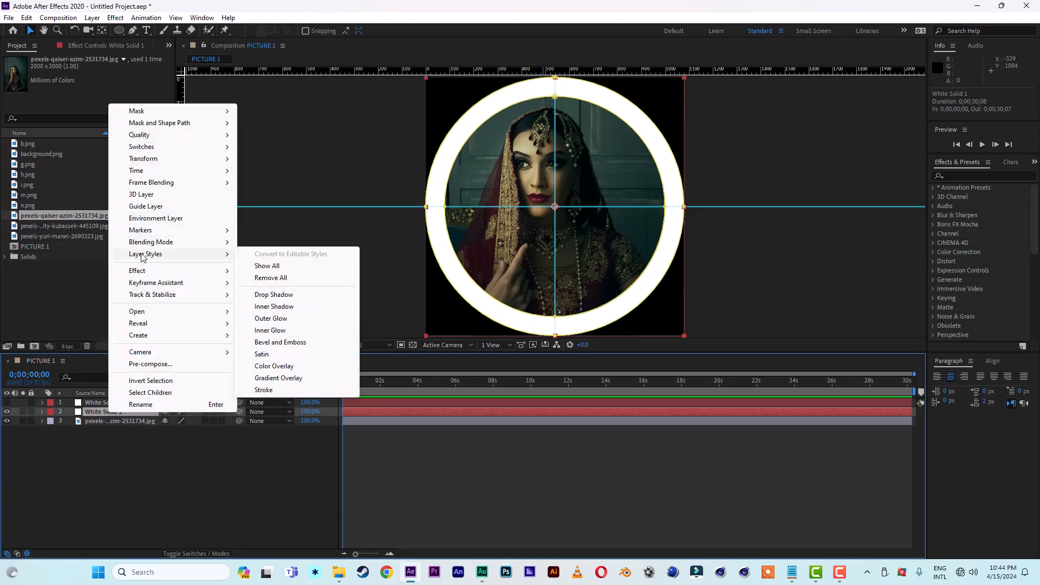
pyautogui.click(274, 295)
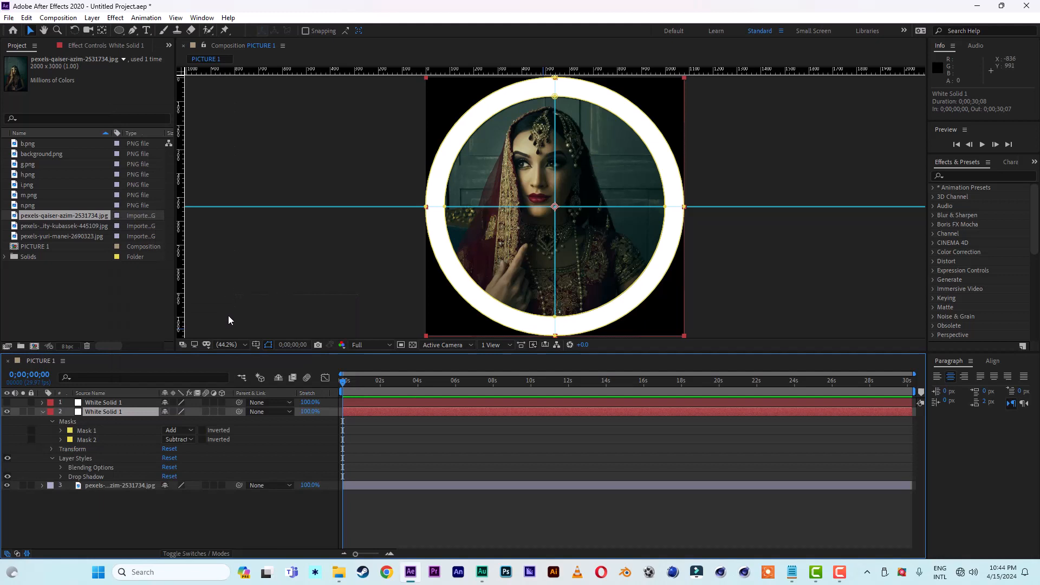
pyautogui.click(61, 477)
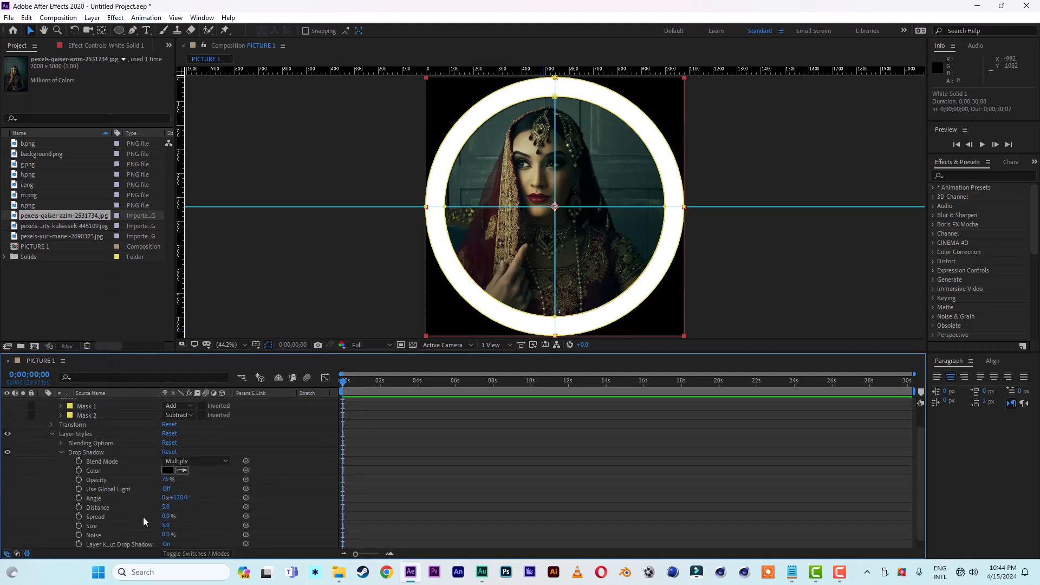
pyautogui.moveTo(168, 510); pyautogui.dragTo(127, 509)
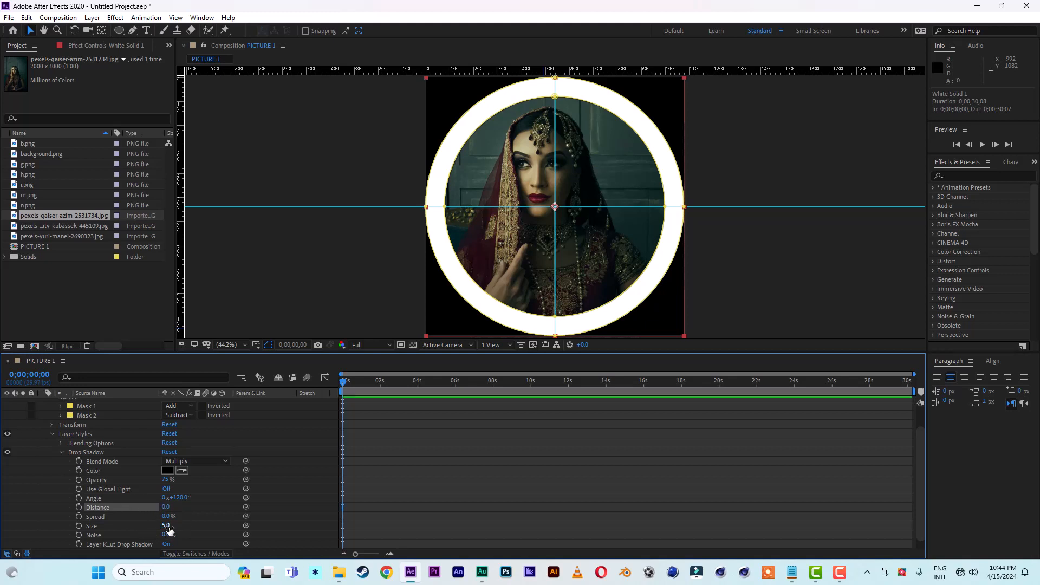
pyautogui.moveTo(168, 525); pyautogui.dragTo(191, 526)
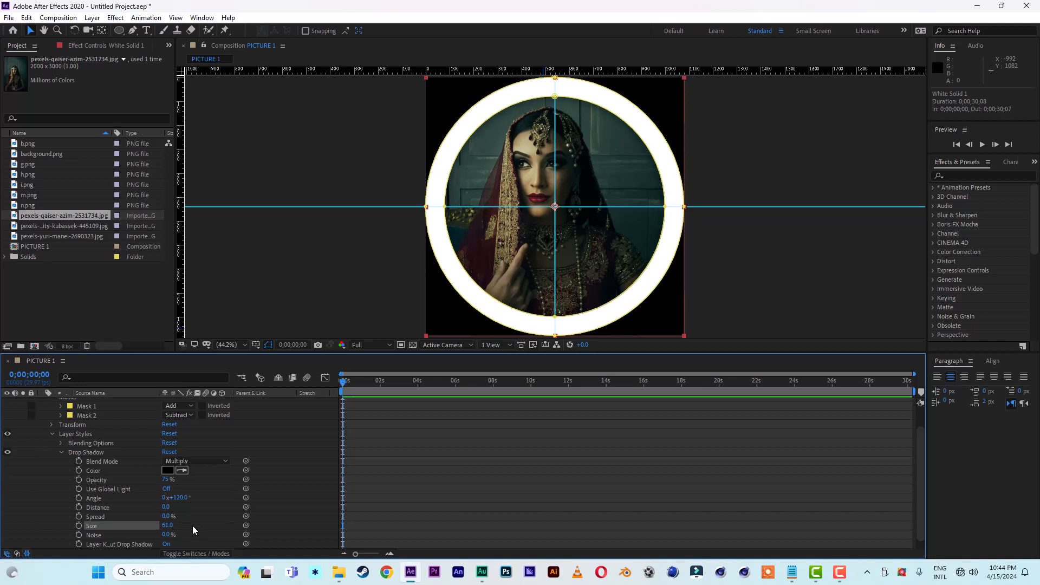
pyautogui.scroll(3, 135, 473)
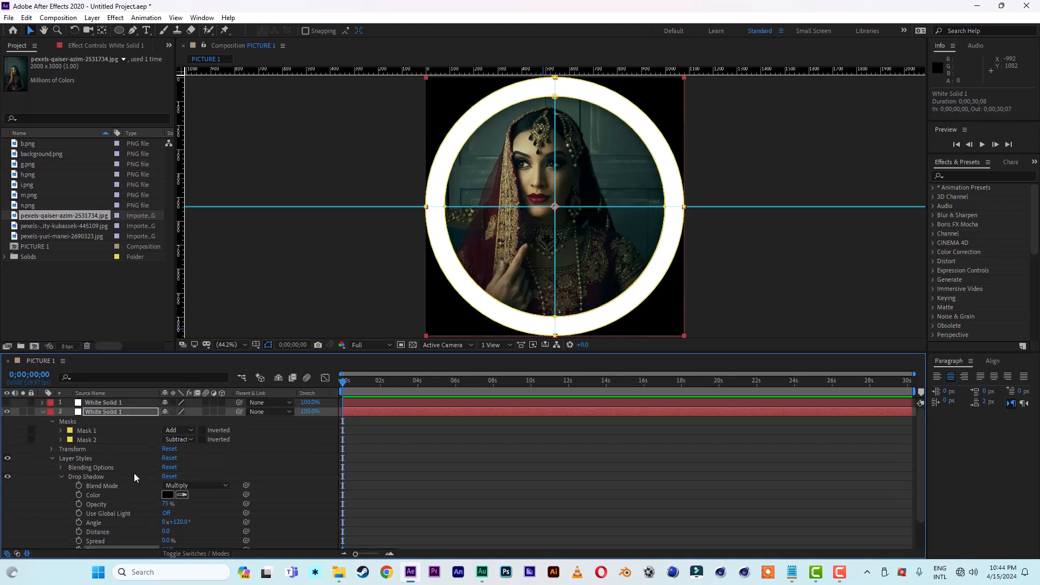
pyautogui.click(44, 412)
# Step: Make the upper White Solid 1 visible again and set a Mask Path keyframe for its Mask 2 at 0;00;01;15
pyautogui.moveTo(914, 374); pyautogui.dragTo(485, 374)
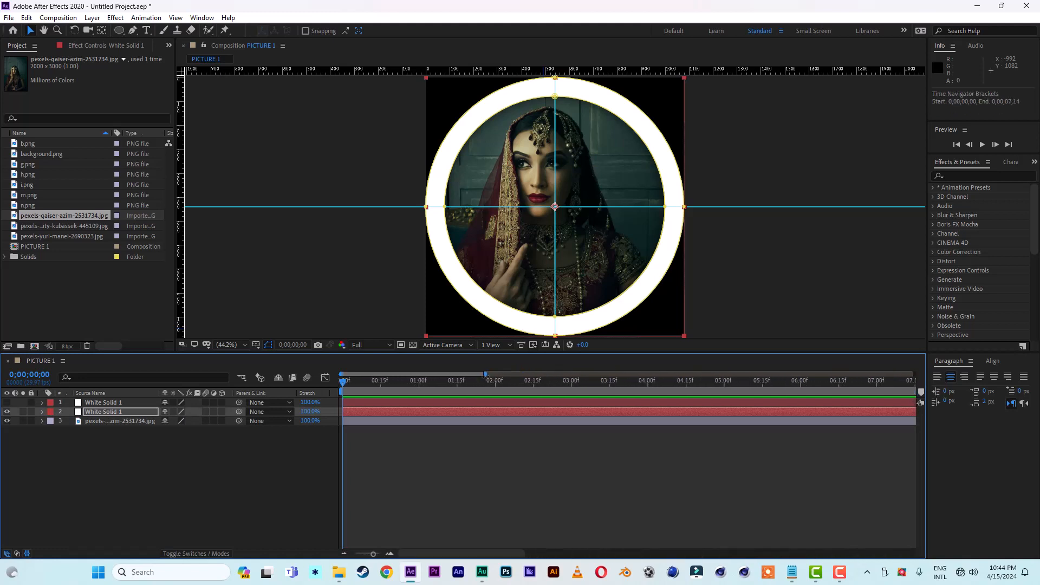
pyautogui.click(7, 412)
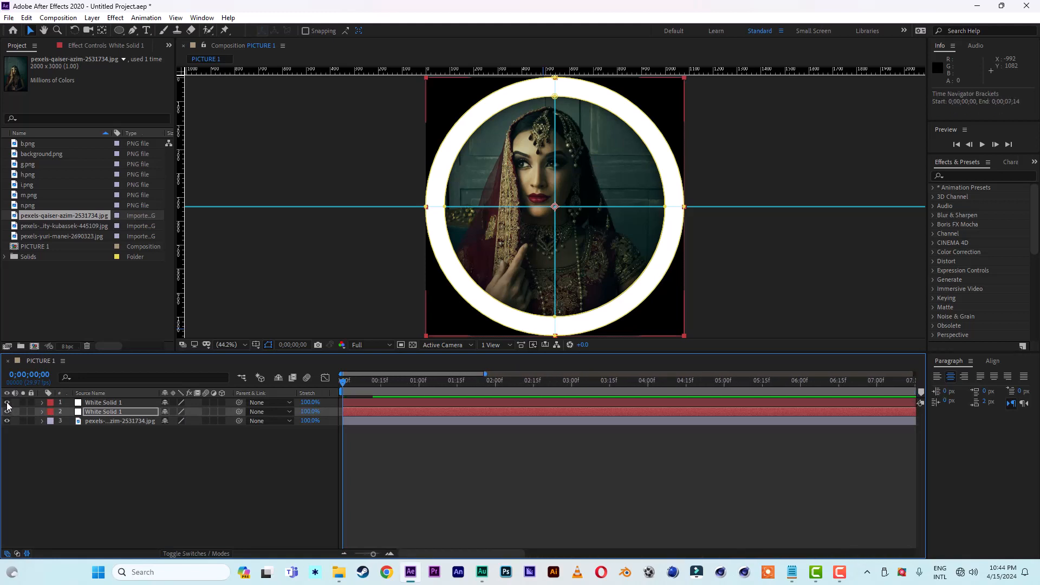
pyautogui.click(102, 402)
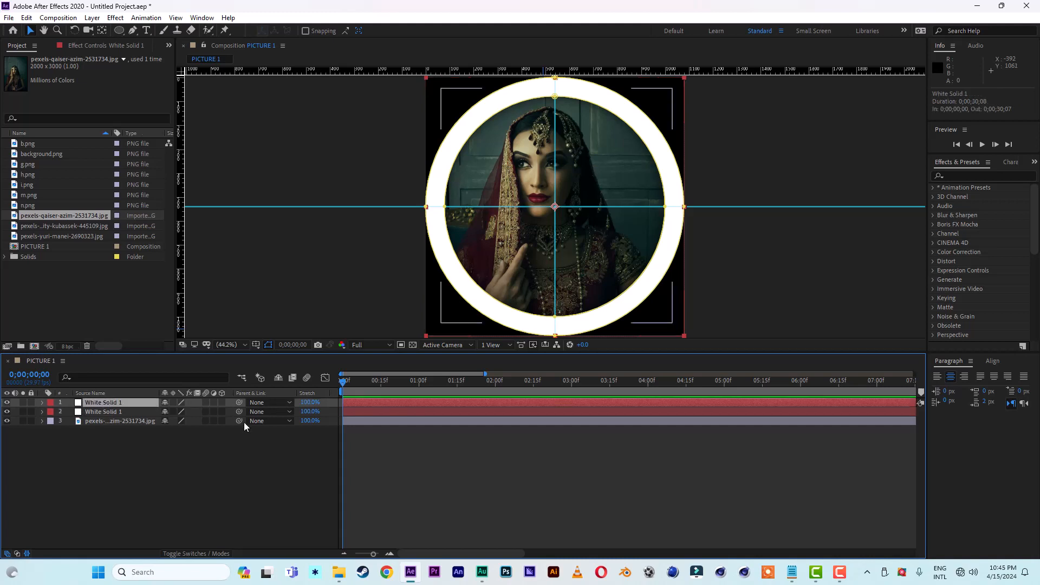
pyautogui.press('m')
pyautogui.press('m')
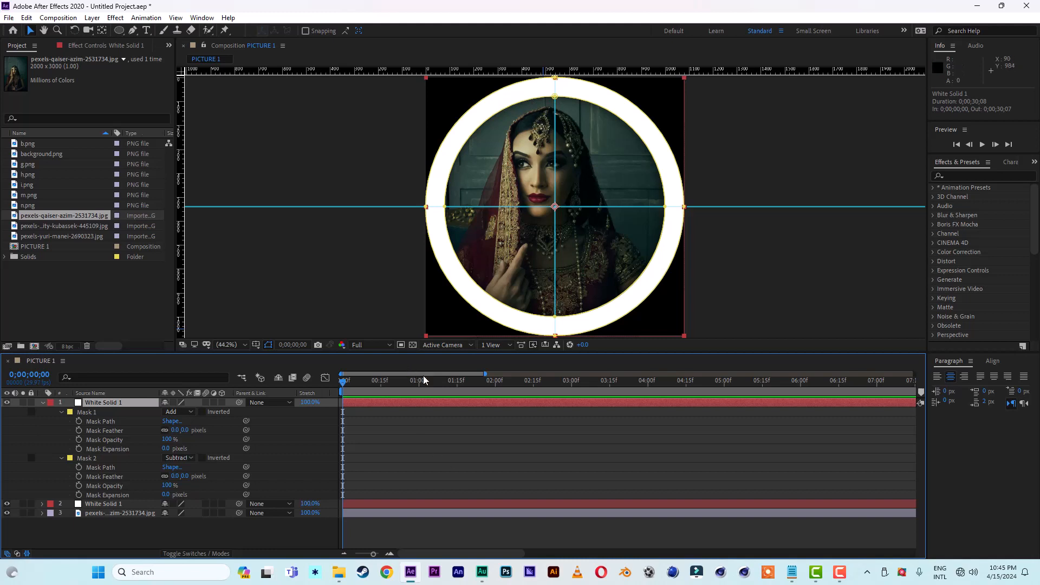
pyautogui.click(457, 382)
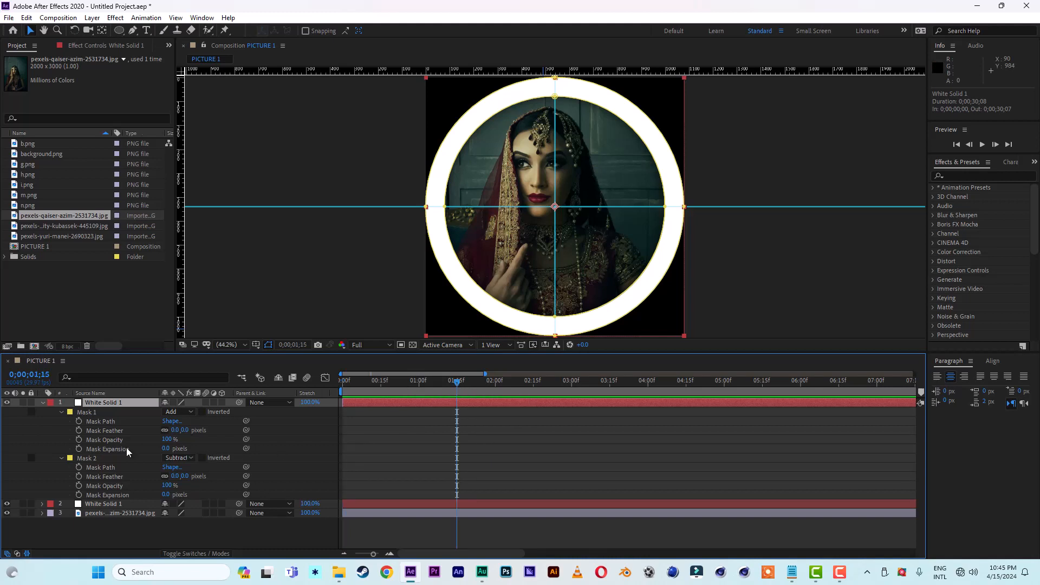
pyautogui.click(80, 468)
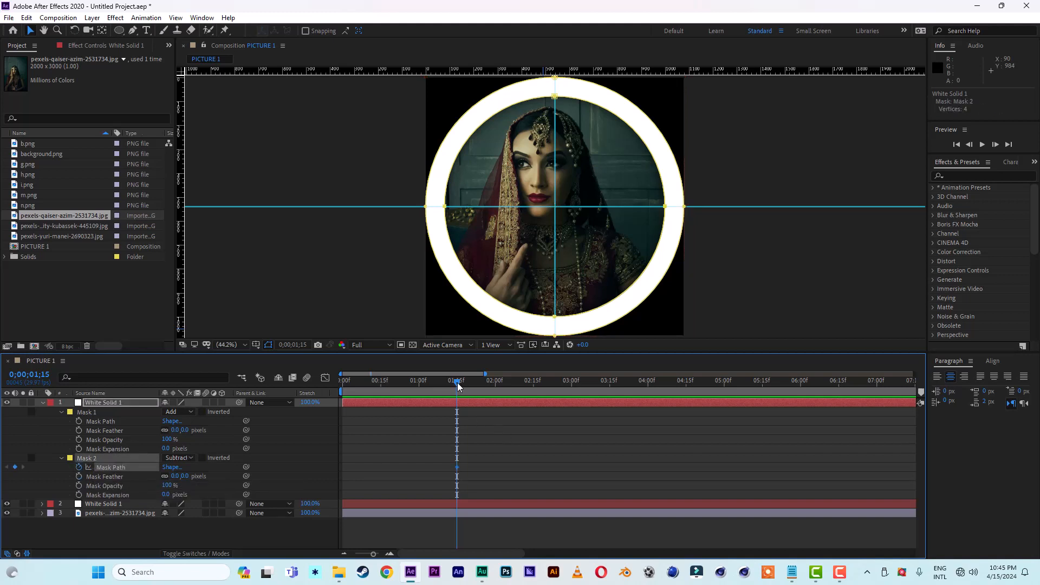
# Step: At 0;00;00;15, shrink Mask 2 of the upper solid to a tiny circle centred on the guides, and preview the reveal from the start
pyautogui.moveTo(458, 386); pyautogui.dragTo(381, 386)
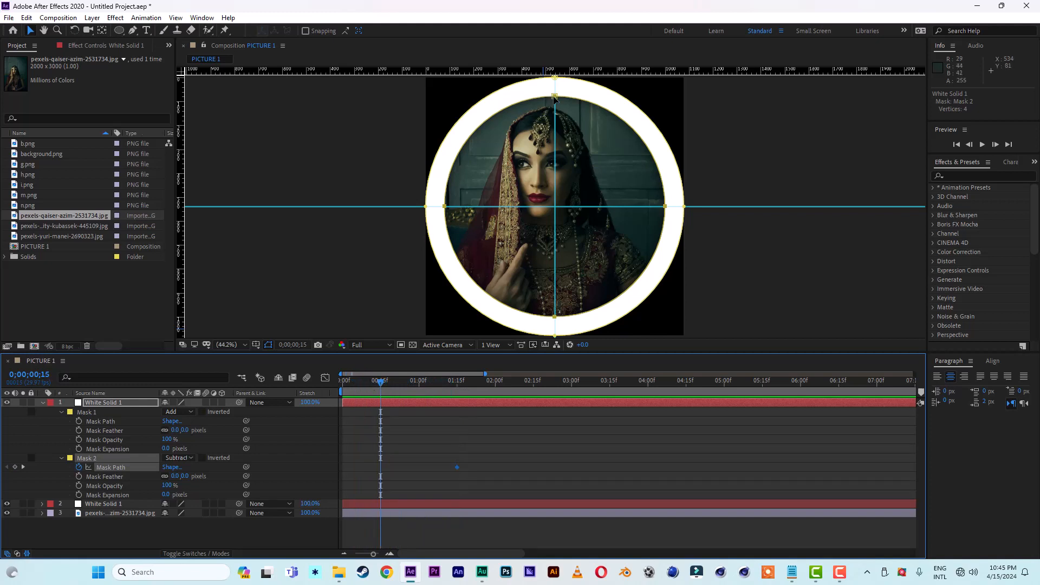
pyautogui.doubleClick(555, 98)
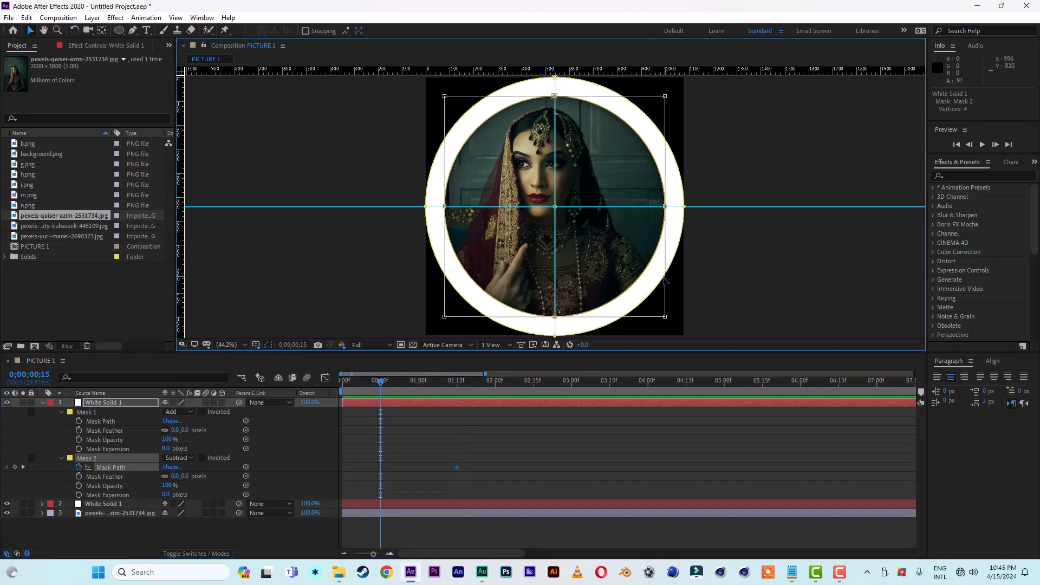
pyautogui.moveTo(666, 318); pyautogui.dragTo(591, 260)
pyautogui.moveTo(444, 96); pyautogui.dragTo(542, 193)
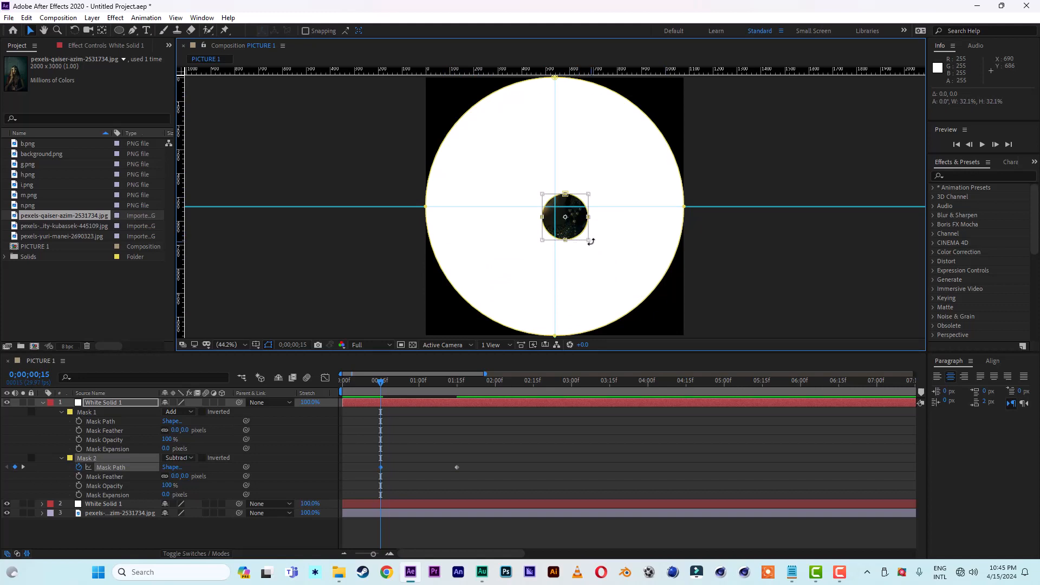
pyautogui.moveTo(587, 239); pyautogui.dragTo(548, 200)
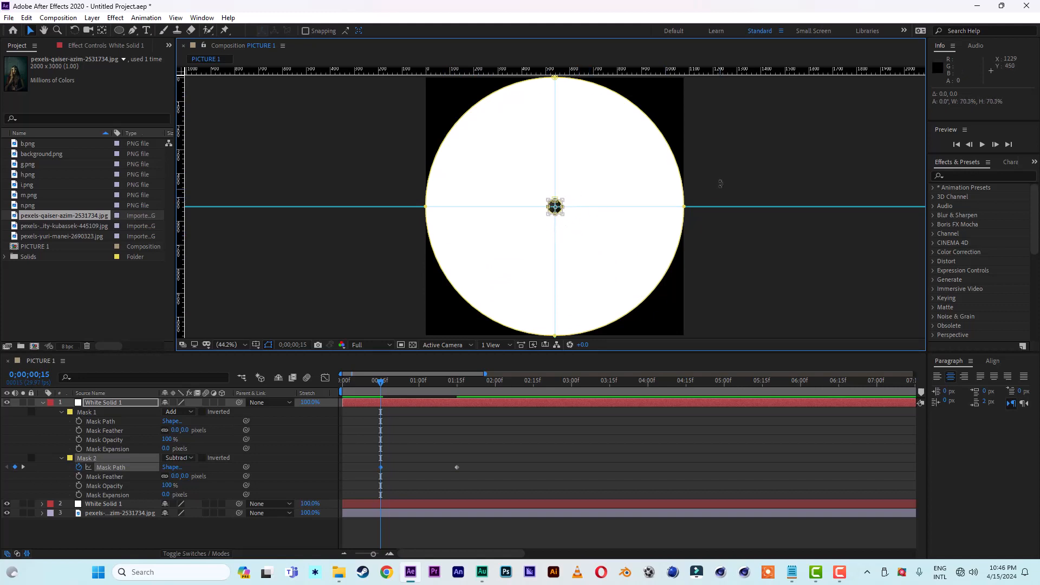
pyautogui.doubleClick(744, 158)
pyautogui.click(786, 152)
pyautogui.click(758, 271)
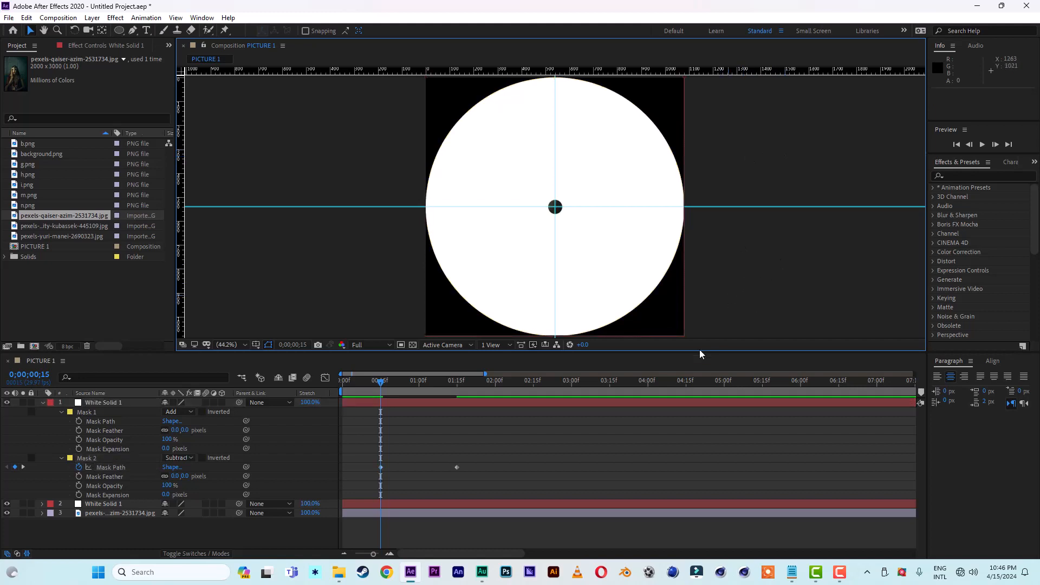
pyautogui.click(371, 382)
pyautogui.moveTo(370, 379); pyautogui.dragTo(323, 382)
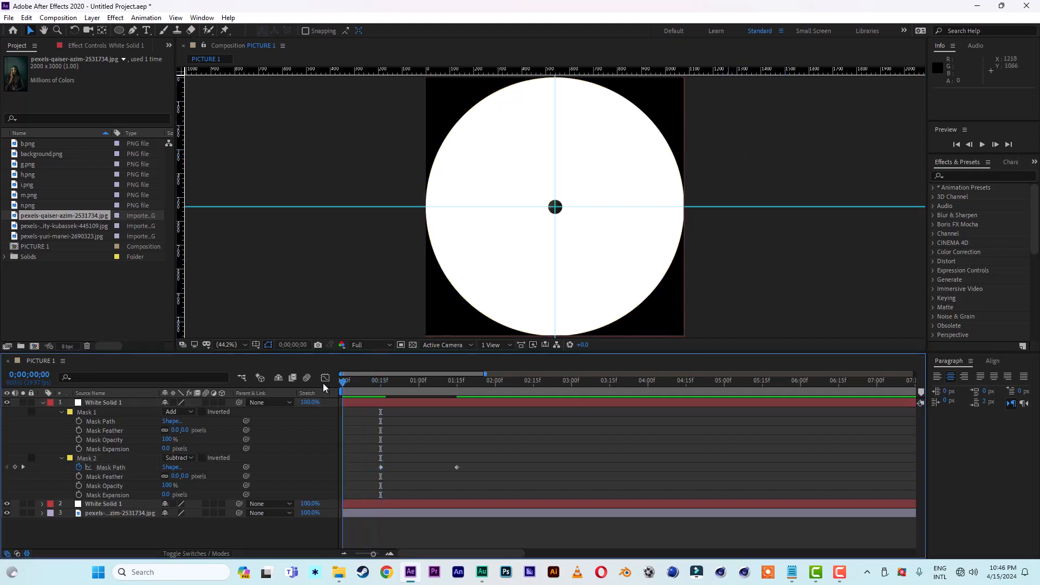
pyautogui.press('space')
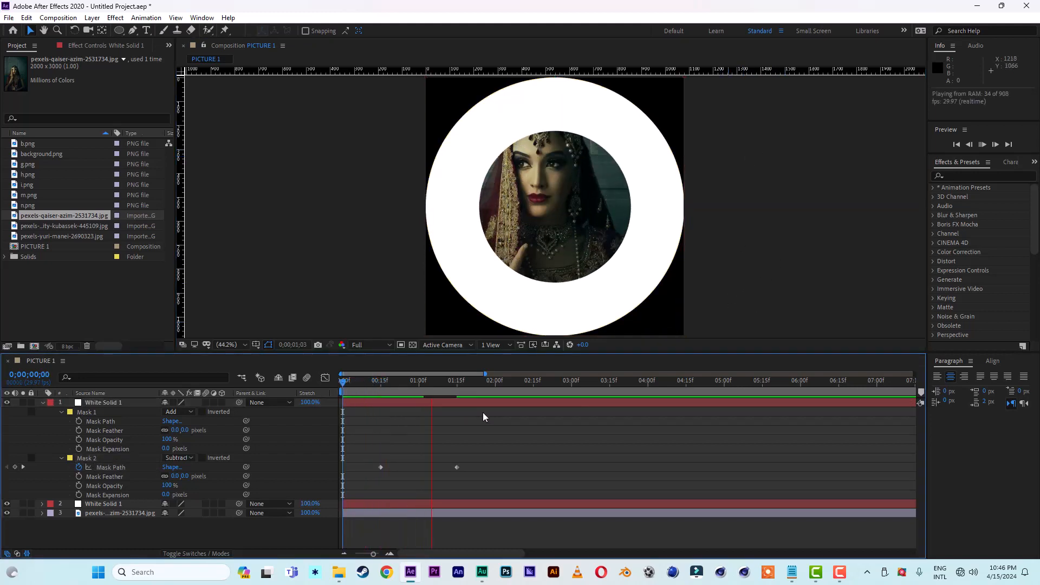
pyautogui.press('space')
# Step: Apply Easy Ease to both Mask 2 path keyframes and play the reveal from the start
pyautogui.moveTo(475, 452); pyautogui.dragTo(373, 482)
pyautogui.rightClick(381, 468)
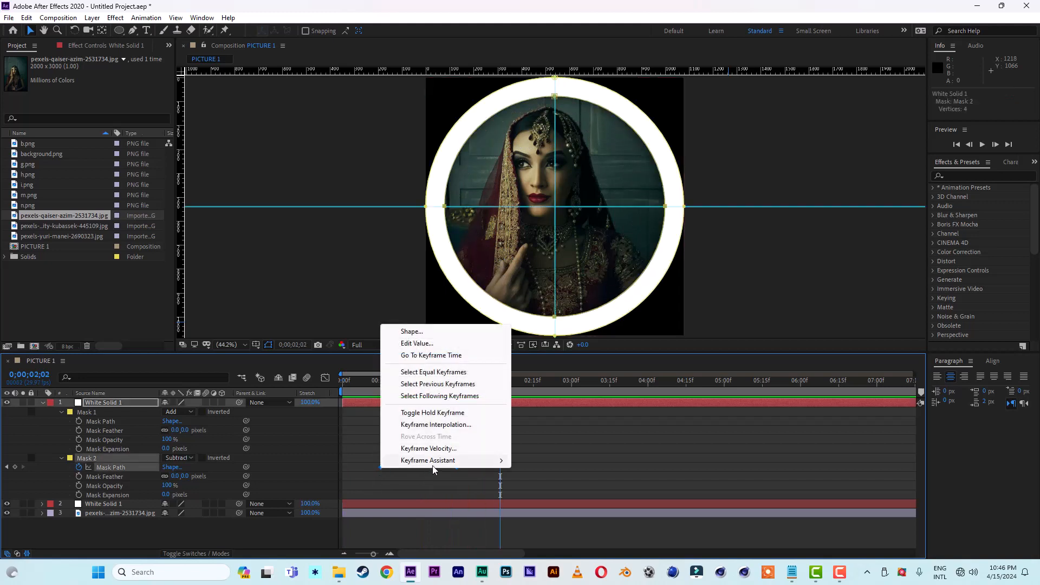
pyautogui.moveTo(483, 470)
pyautogui.click(536, 499)
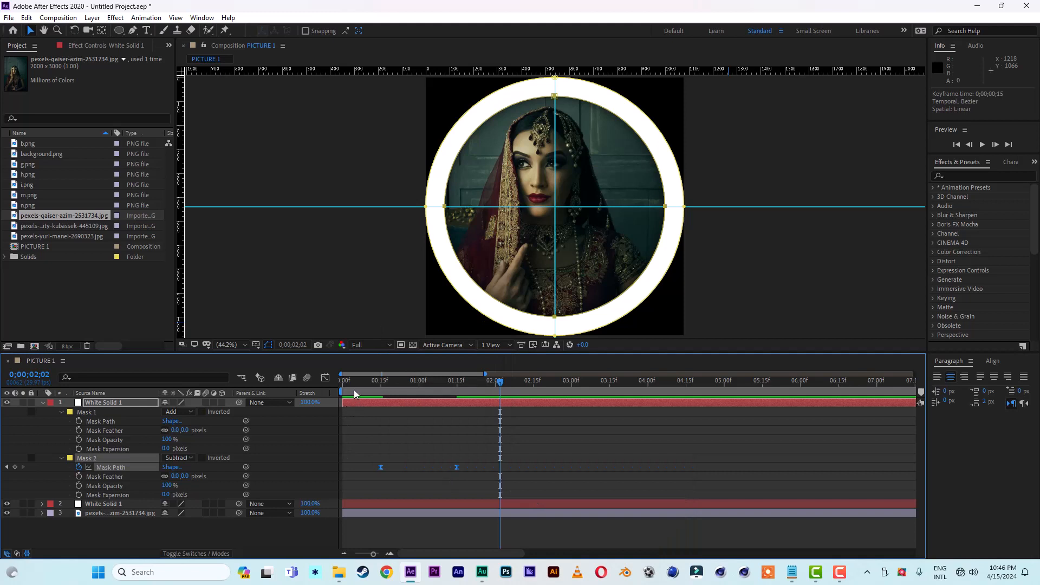
pyautogui.moveTo(353, 389); pyautogui.dragTo(317, 382)
pyautogui.press('space')
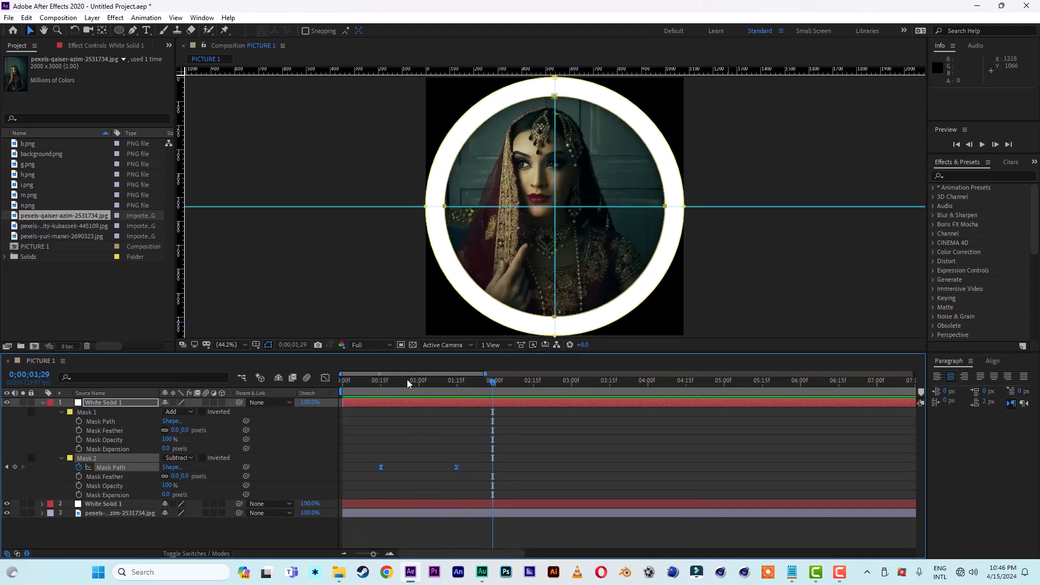
pyautogui.moveTo(407, 380); pyautogui.dragTo(298, 381)
pyautogui.press('space')
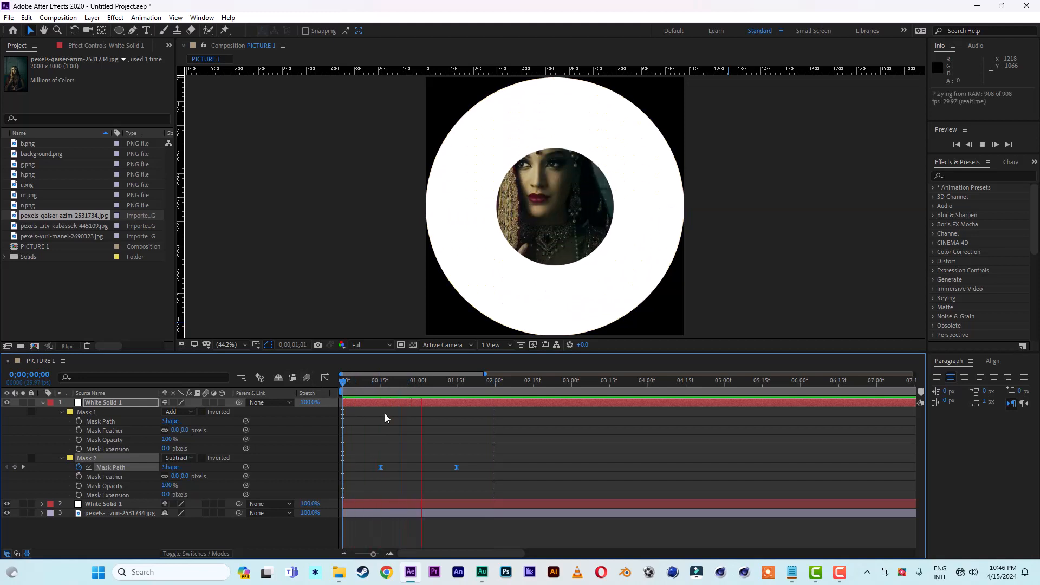
# Step: Collapse and duplicate the top White Solid 1 layer, and shift the duplicate to start at 0;00;00;07
pyautogui.moveTo(409, 384); pyautogui.dragTo(379, 384)
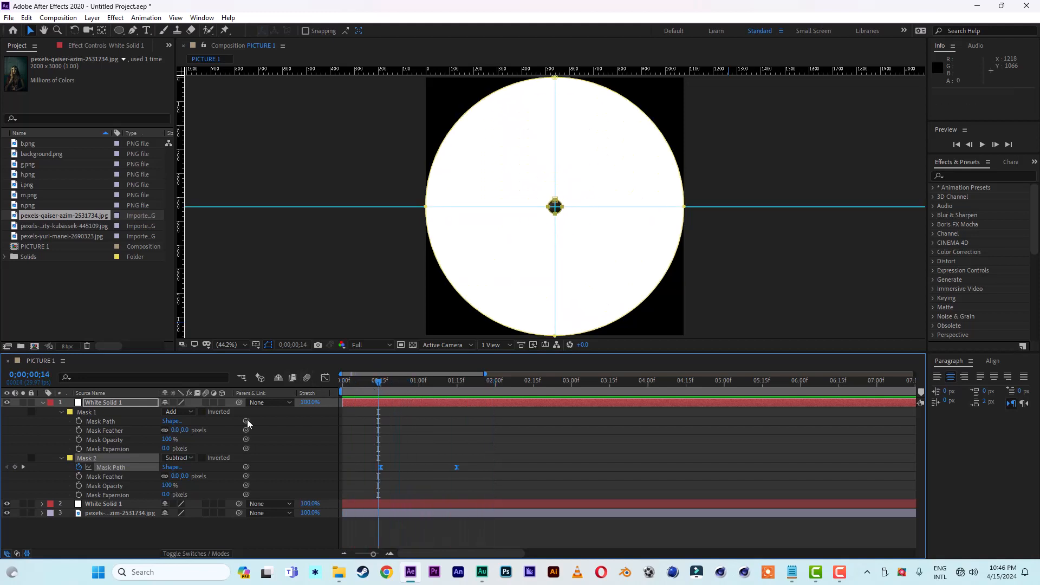
pyautogui.click(42, 402)
pyautogui.click(103, 406)
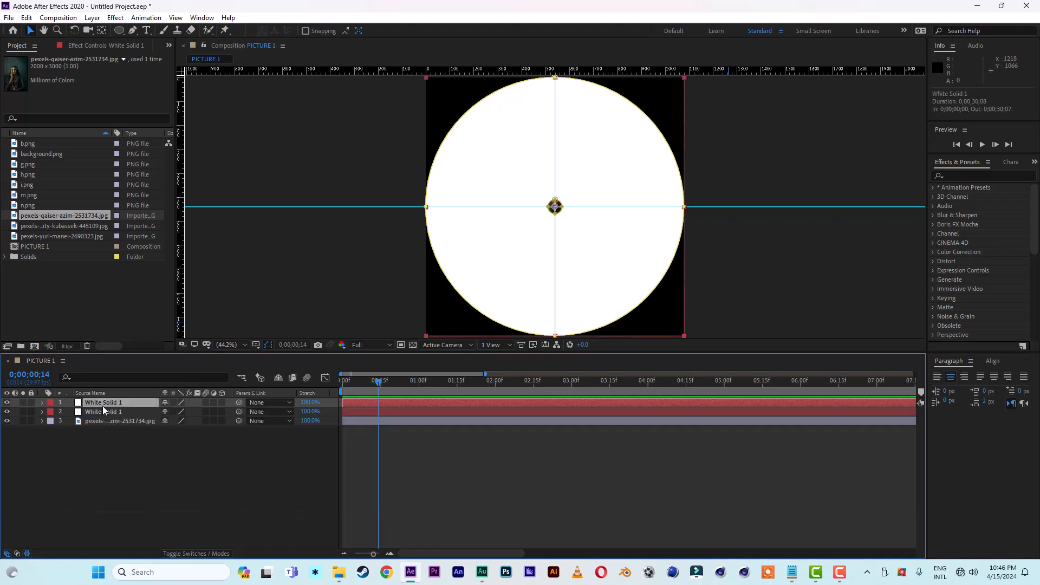
pyautogui.hotkey('ctrl', 'd')
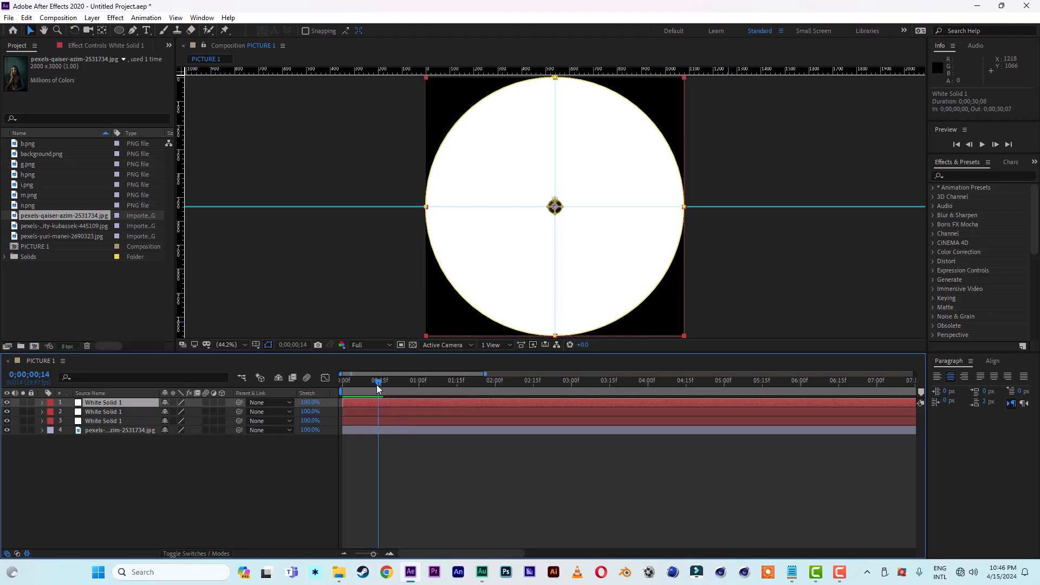
pyautogui.moveTo(388, 388); pyautogui.dragTo(432, 389)
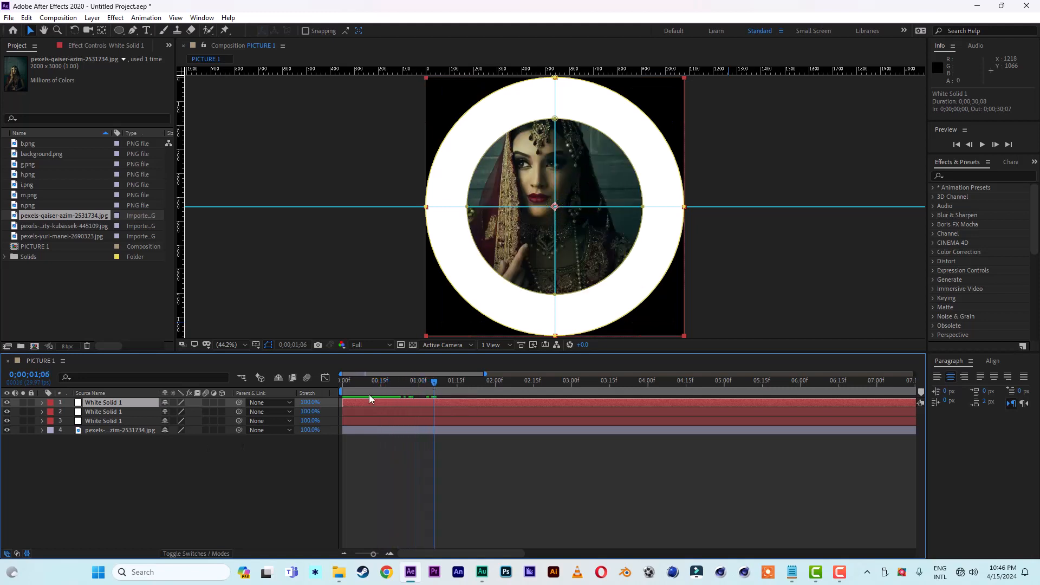
pyautogui.moveTo(361, 402); pyautogui.dragTo(379, 403)
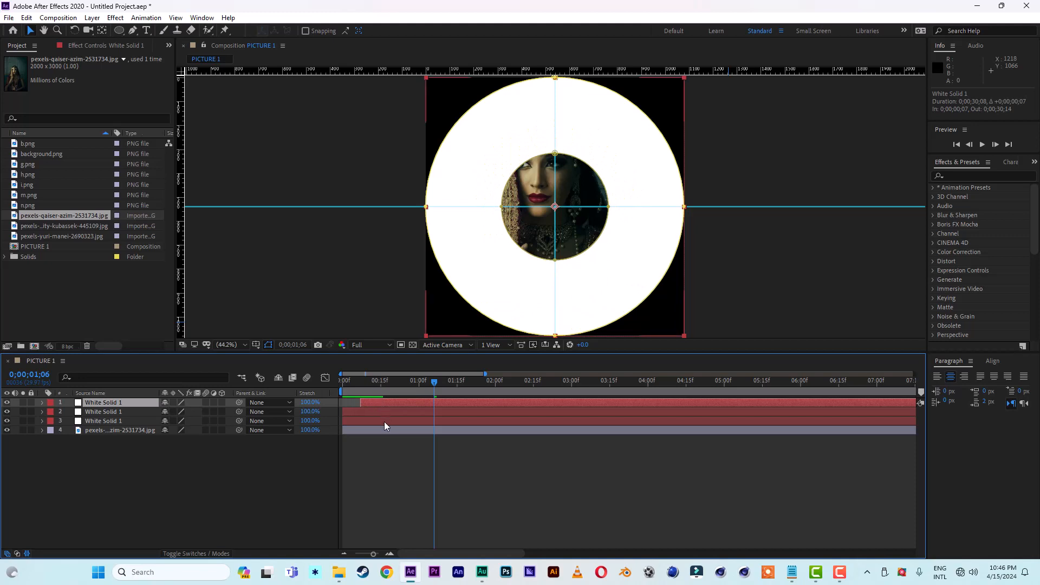
# Step: Set the opacity of the duplicated top White Solid 1 to 50%
pyautogui.press('t')
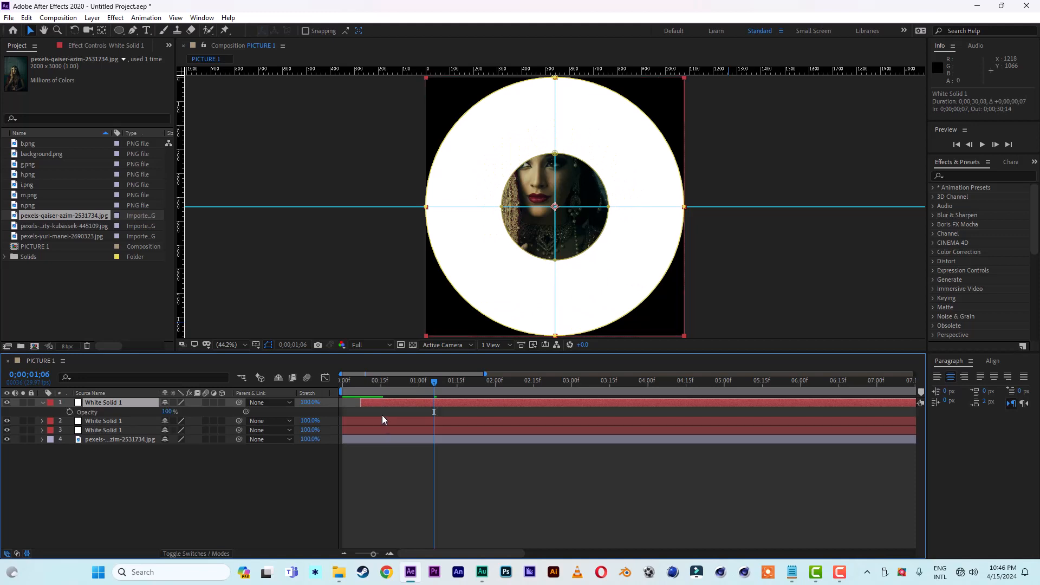
pyautogui.click(168, 413)
pyautogui.write('50')
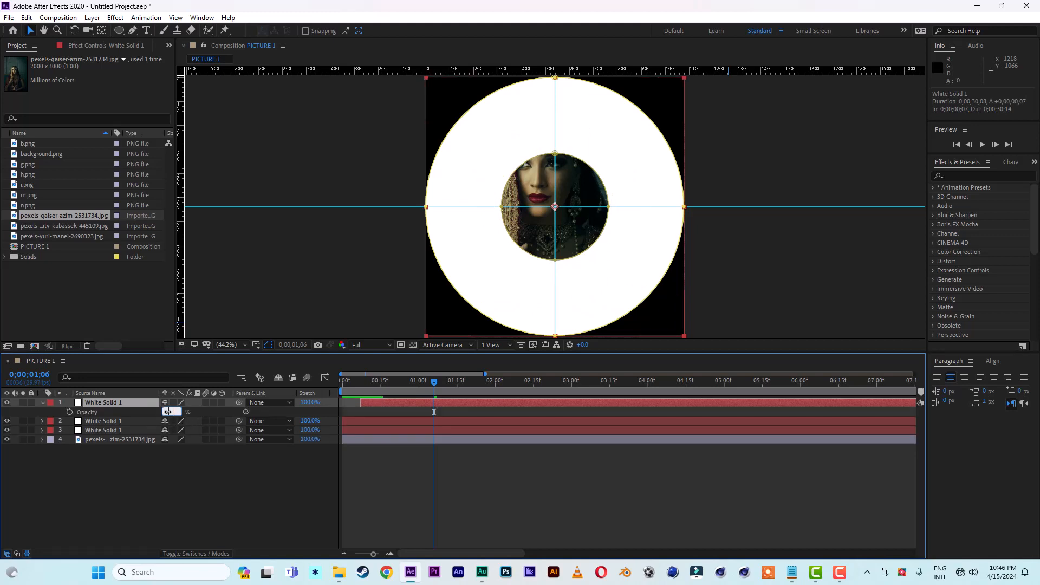
pyautogui.click(193, 513)
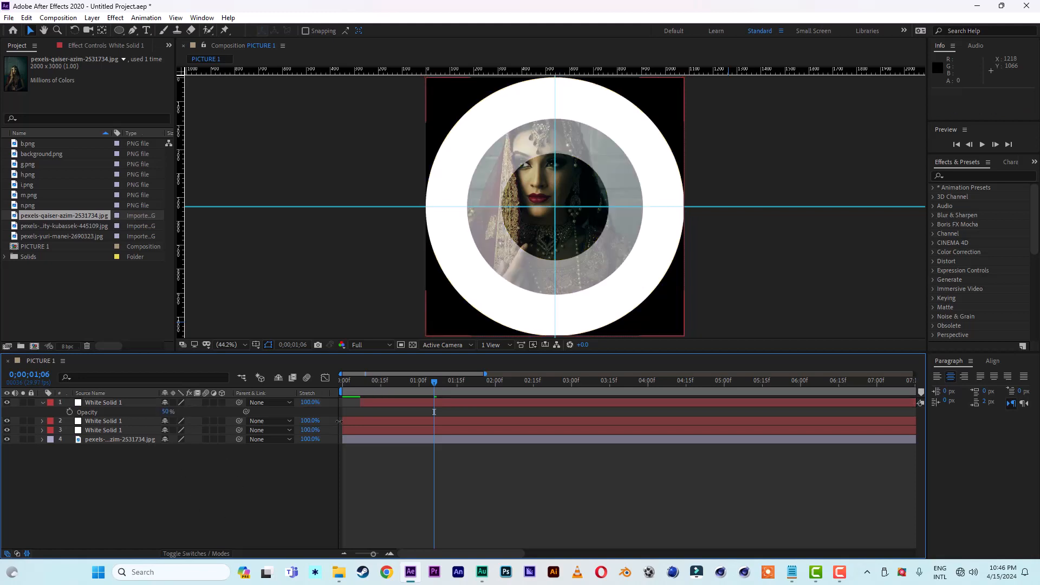
# Step: Delay the semi-transparent top solid so it starts at 0;00;00;12, and preview the layered reveal
pyautogui.click(373, 402)
pyautogui.moveTo(373, 401); pyautogui.dragTo(387, 403)
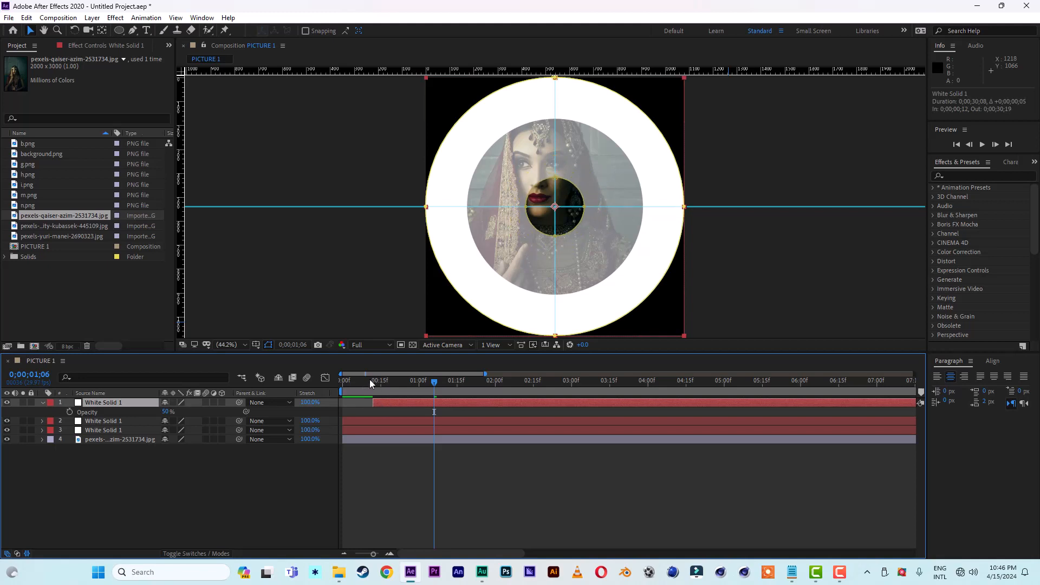
pyautogui.press('space')
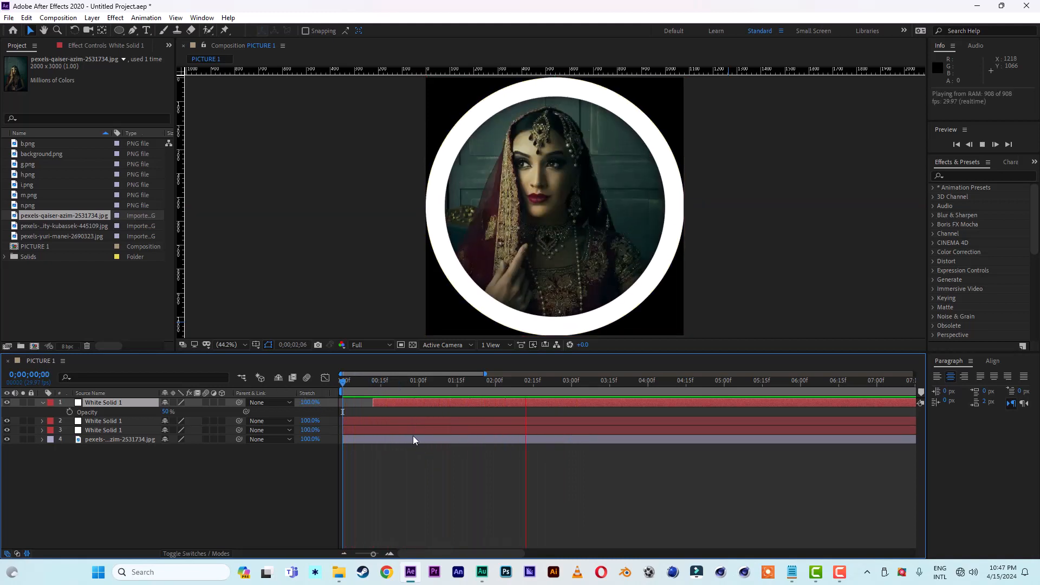
pyautogui.click(492, 385)
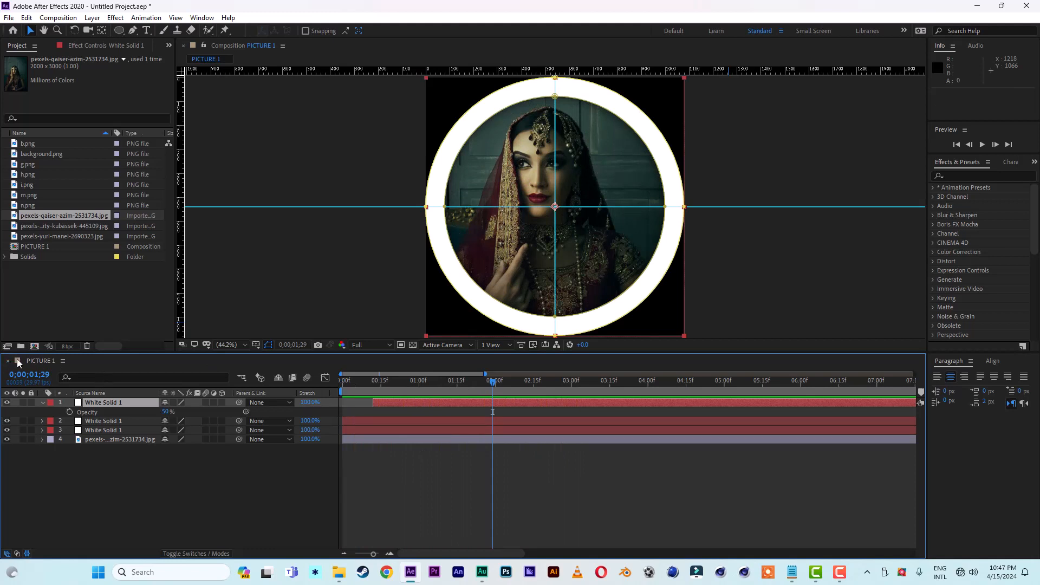
# Step: Create a new composition named SCENE 1 with the HDTV 1080 29.97 preset
pyautogui.click(33, 347)
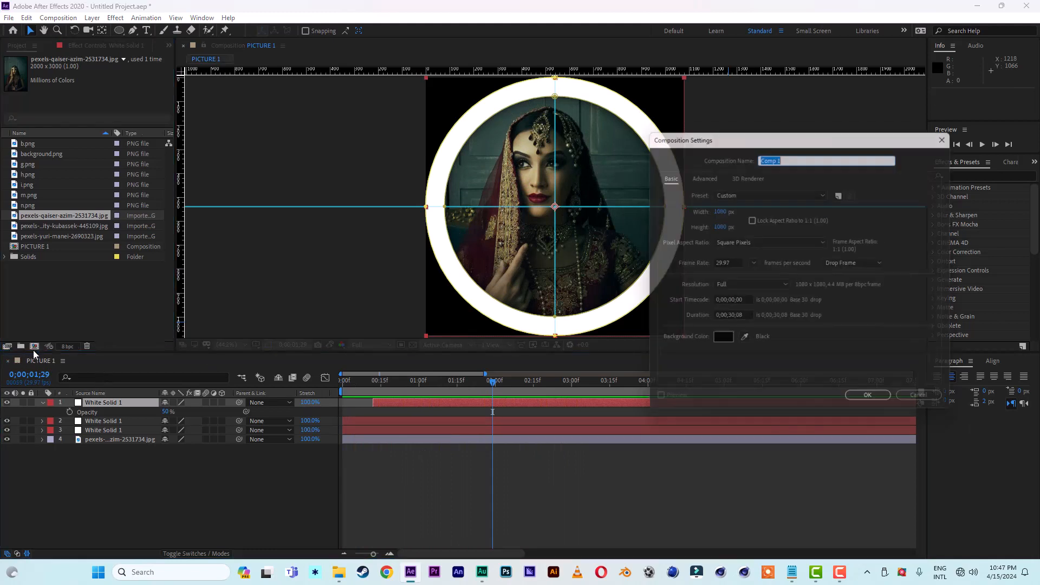
pyautogui.click(740, 190)
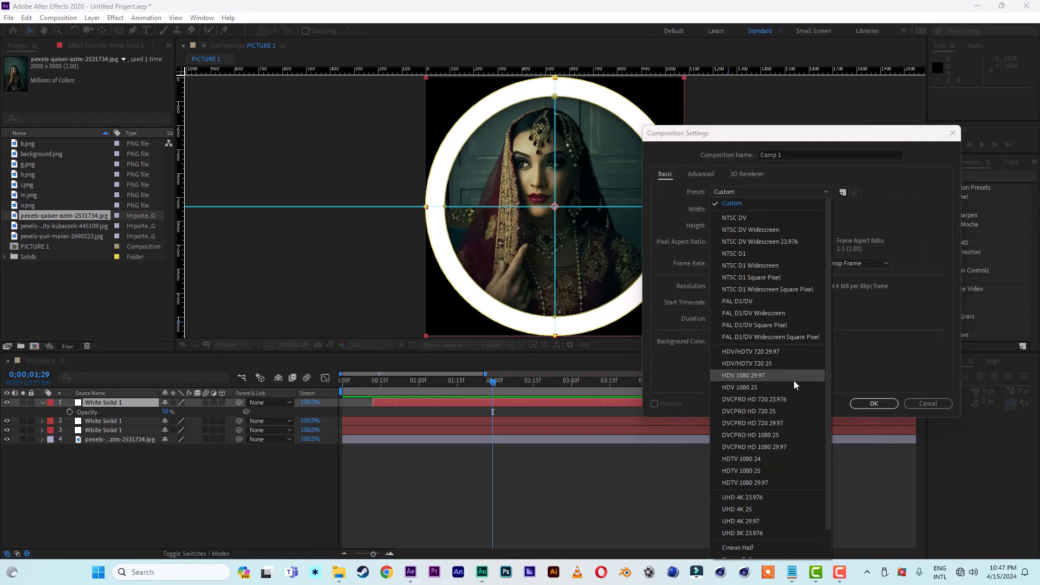
pyautogui.click(774, 480)
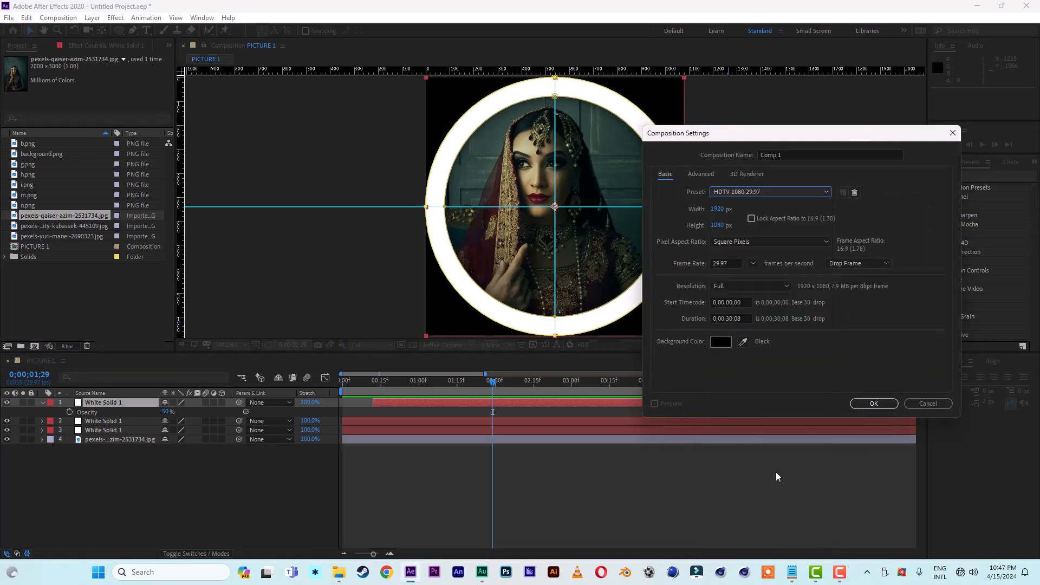
pyautogui.click(792, 157)
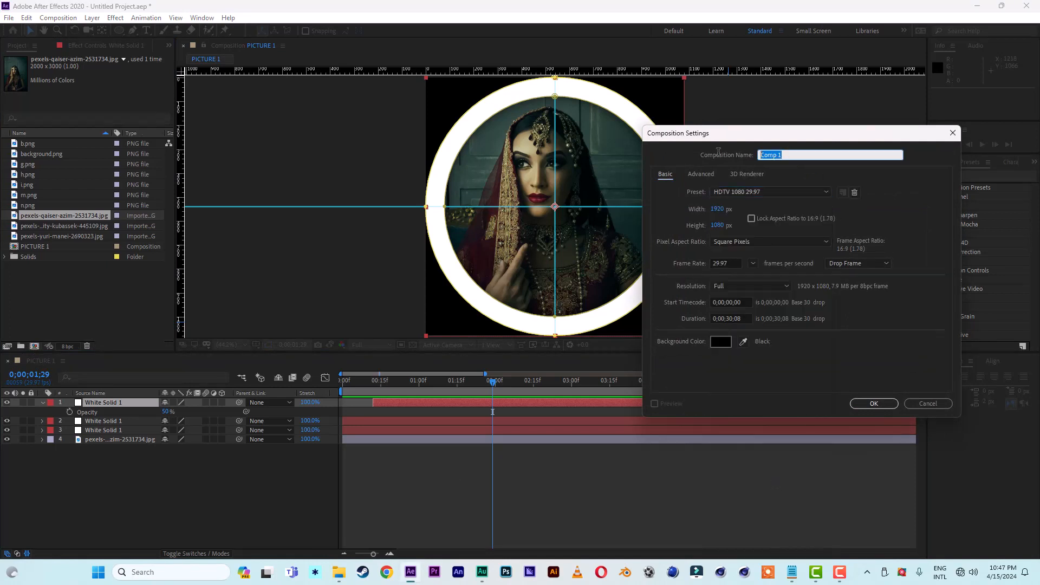
pyautogui.write('SCENE 1')
pyautogui.click(875, 404)
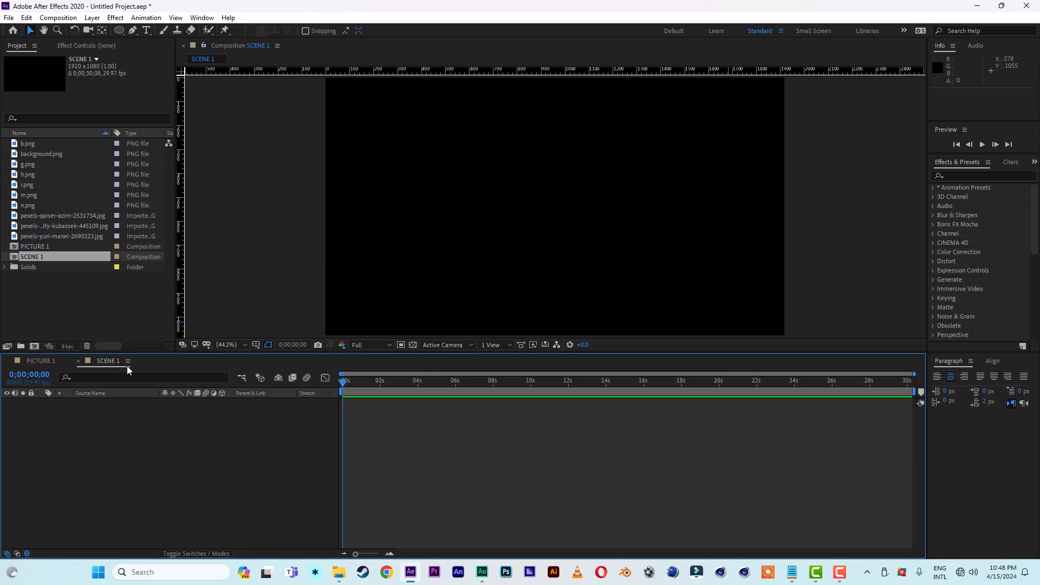
# Step: Add the PICTURE 1 composition to SCENE 1 and shorten SCENE 1's duration to 0;00;10;08
pyautogui.moveTo(35, 246); pyautogui.dragTo(88, 454)
pyautogui.rightClick(853, 270)
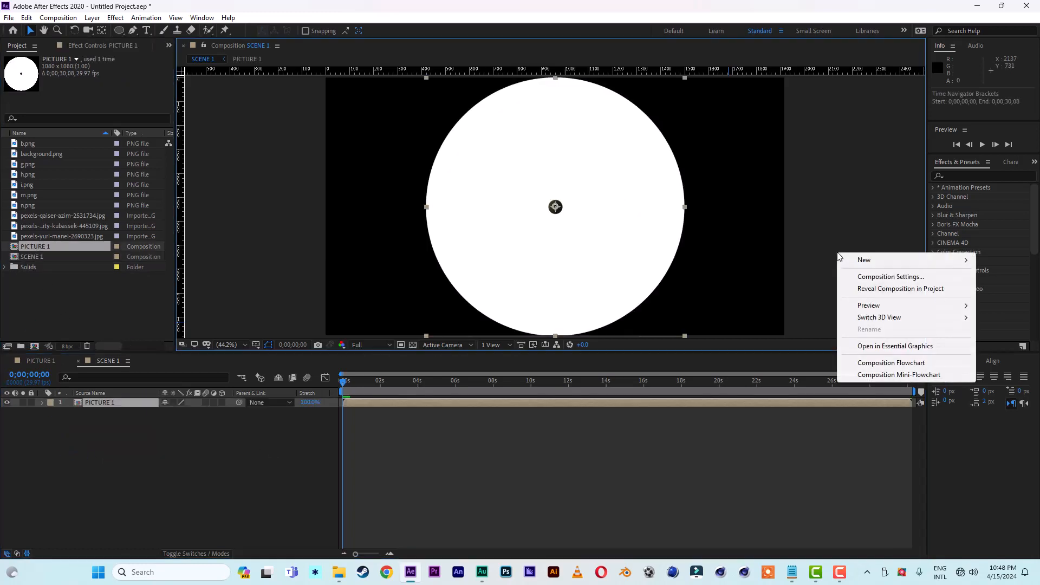
pyautogui.click(858, 277)
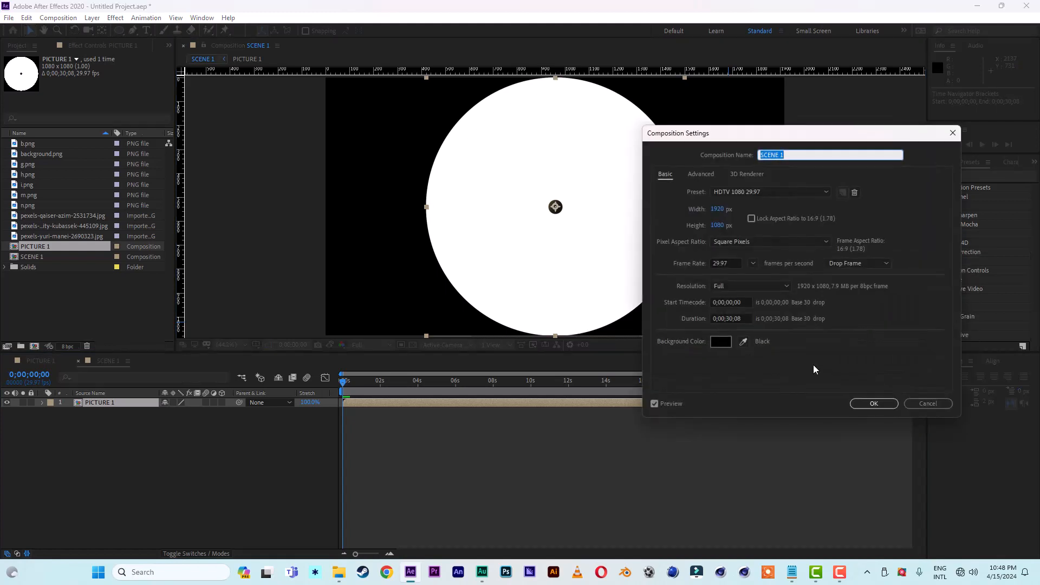
pyautogui.click(733, 319)
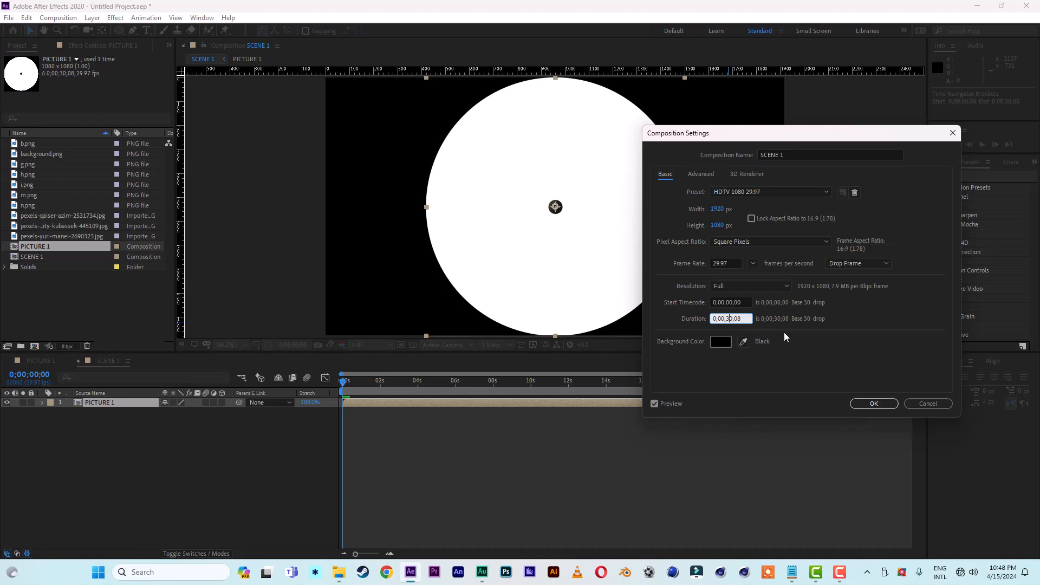
pyautogui.press('BackSpace')
pyautogui.write('1')
pyautogui.click(858, 404)
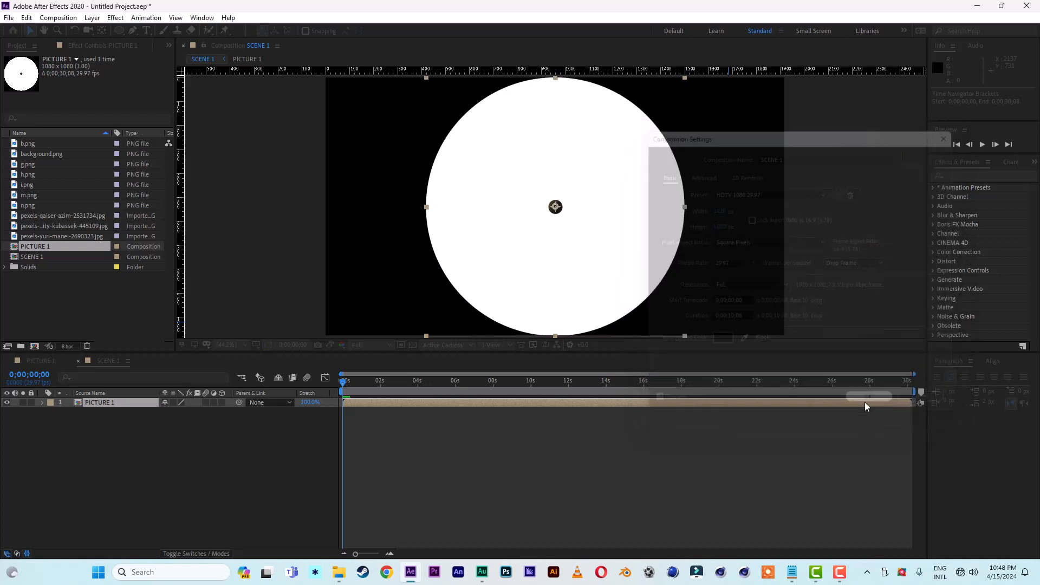
# Step: Make the PICTURE 1 layer 3D, and add n.png above it as another 3D layer
pyautogui.click(430, 382)
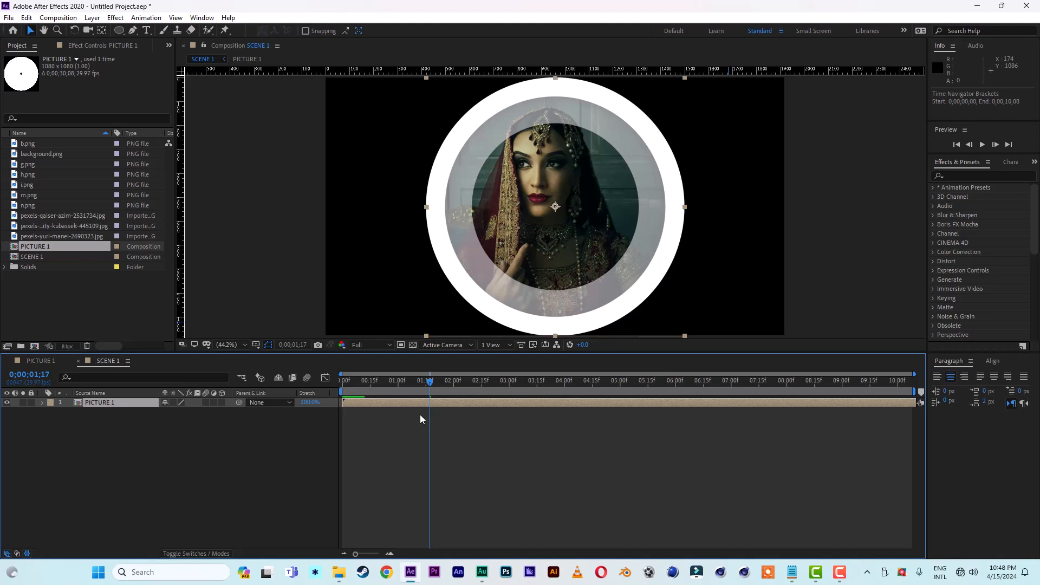
pyautogui.click(222, 403)
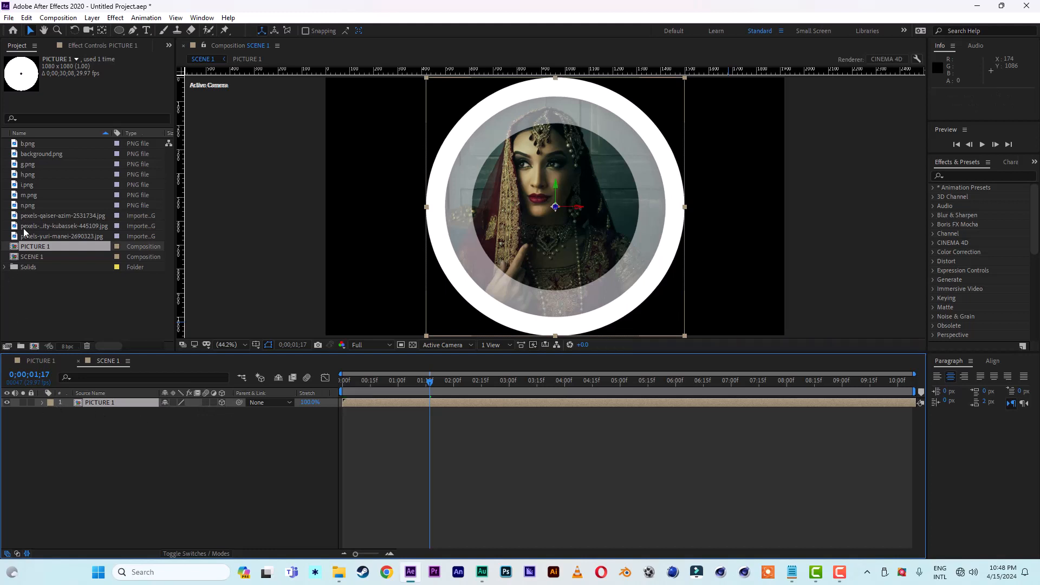
pyautogui.click(33, 207)
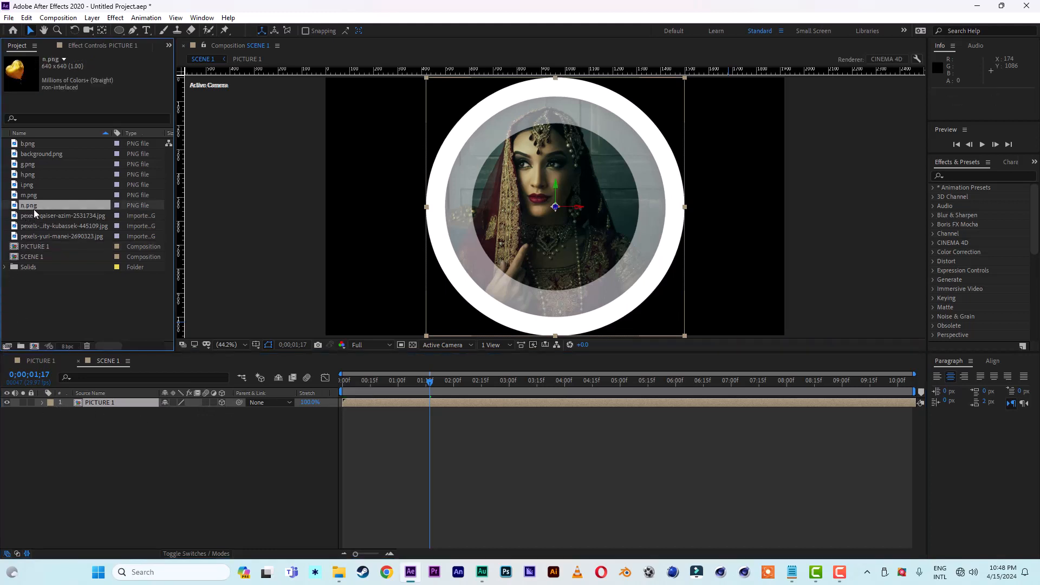
pyautogui.moveTo(33, 207); pyautogui.dragTo(99, 402)
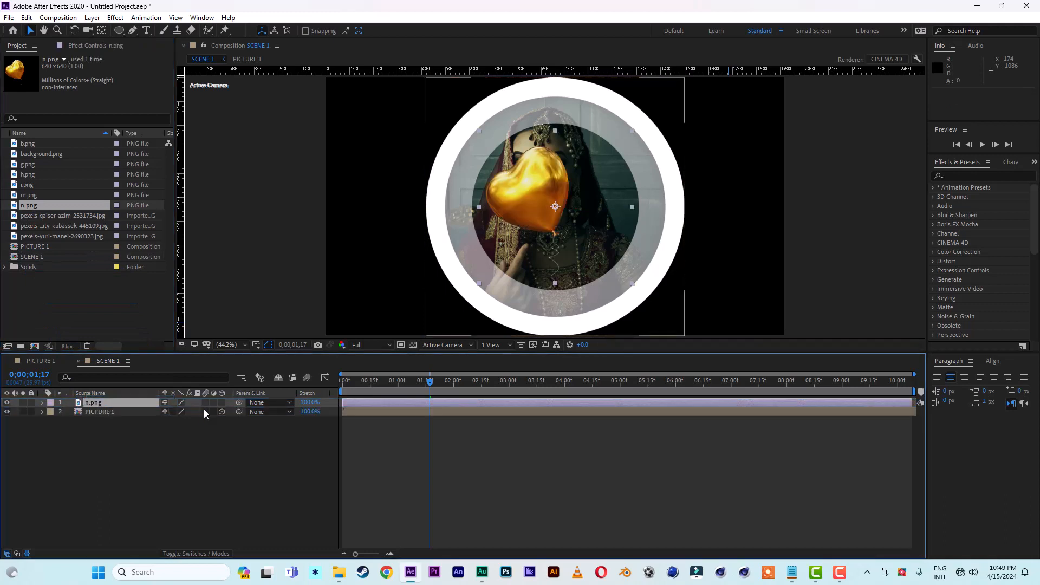
pyautogui.click(222, 403)
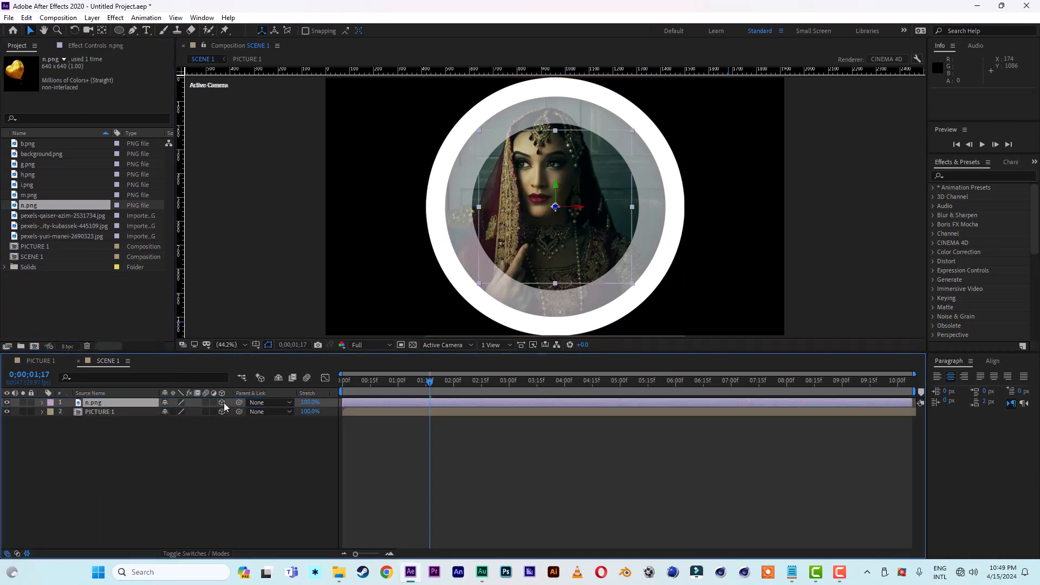
# Step: Bring the n.png balloon forward to Z position -659 and move it sideways to X position 579.6
pyautogui.press('p')
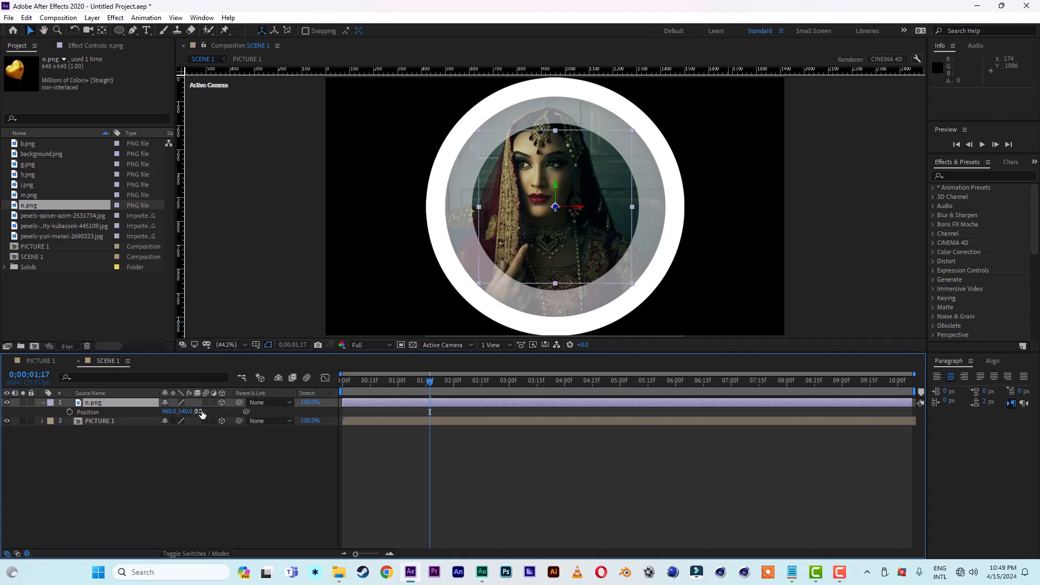
pyautogui.moveTo(201, 415); pyautogui.dragTo(5, 417)
pyautogui.moveTo(201, 413); pyautogui.dragTo(136, 412)
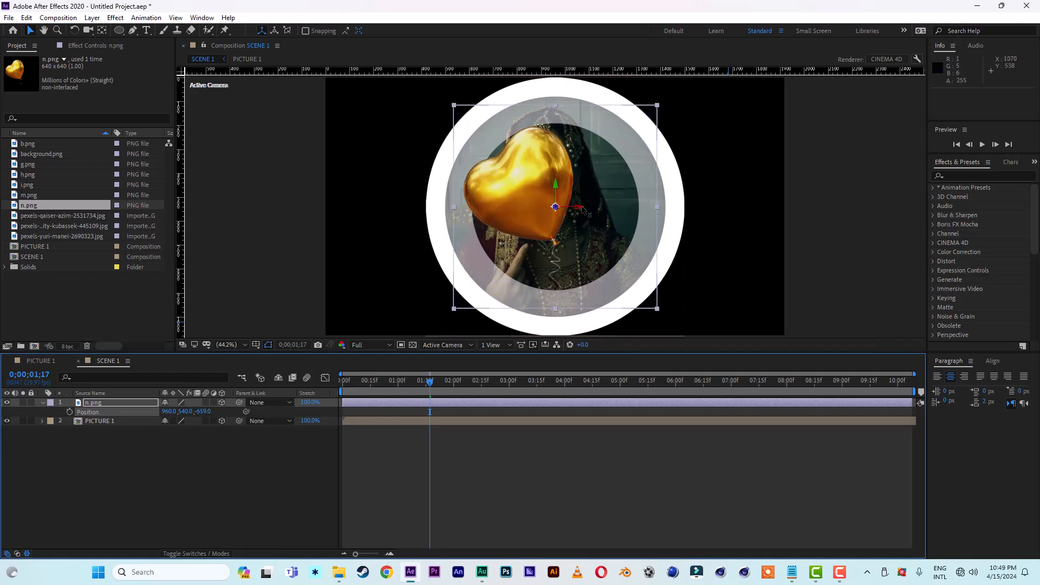
pyautogui.moveTo(584, 209); pyautogui.dragTo(492, 210)
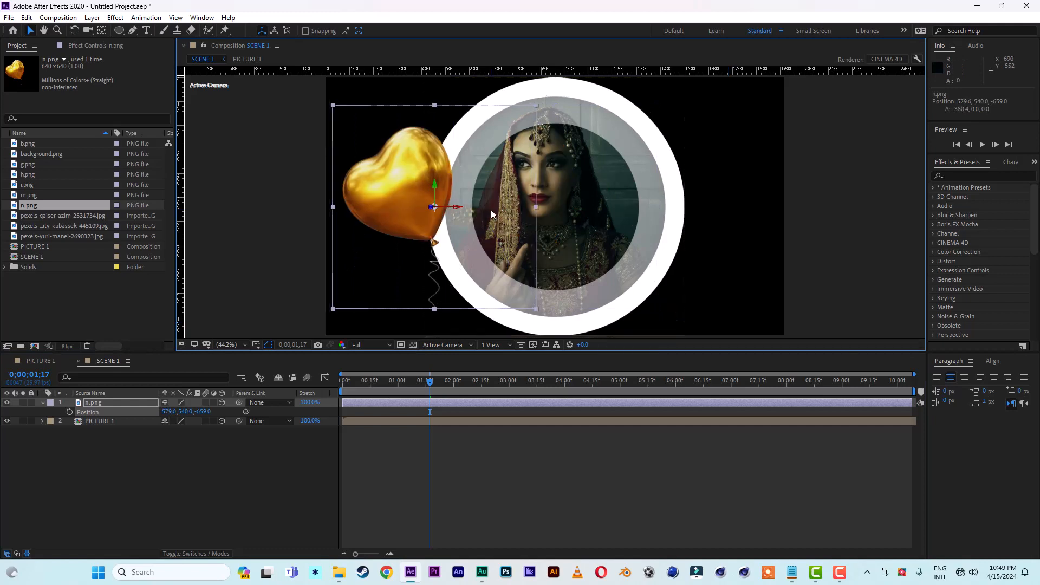
# Step: Move the n.png layer's anchor point down to the lower end of the balloon string with the Pan Behind tool
pyautogui.click(103, 30)
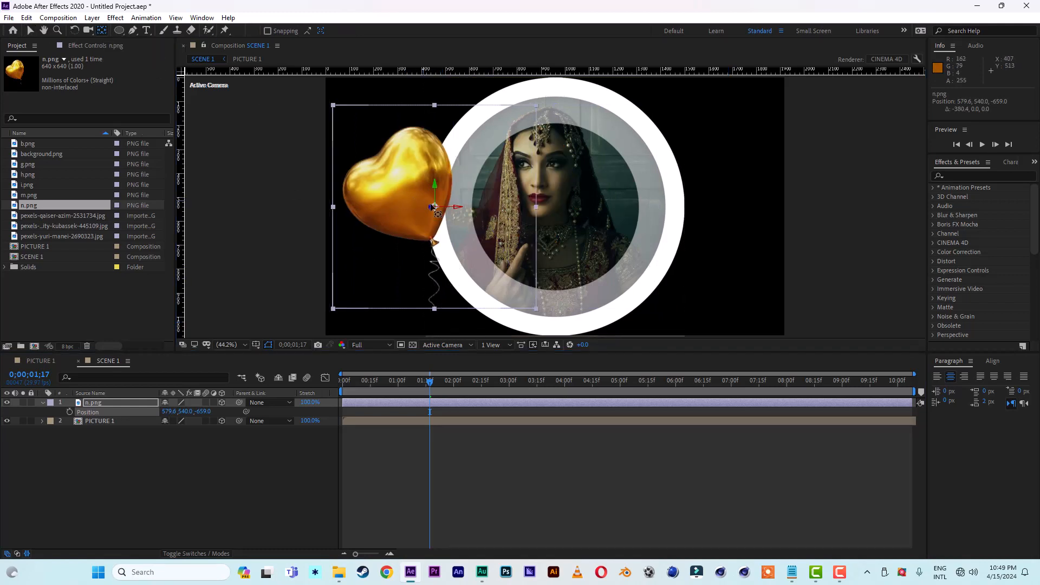
pyautogui.moveTo(438, 208); pyautogui.dragTo(437, 310)
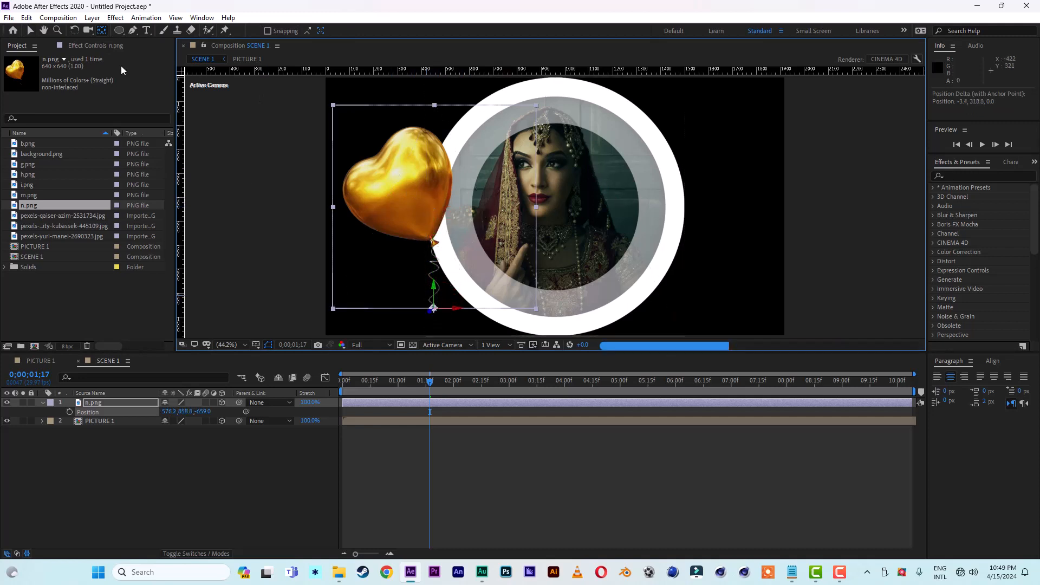
pyautogui.click(30, 30)
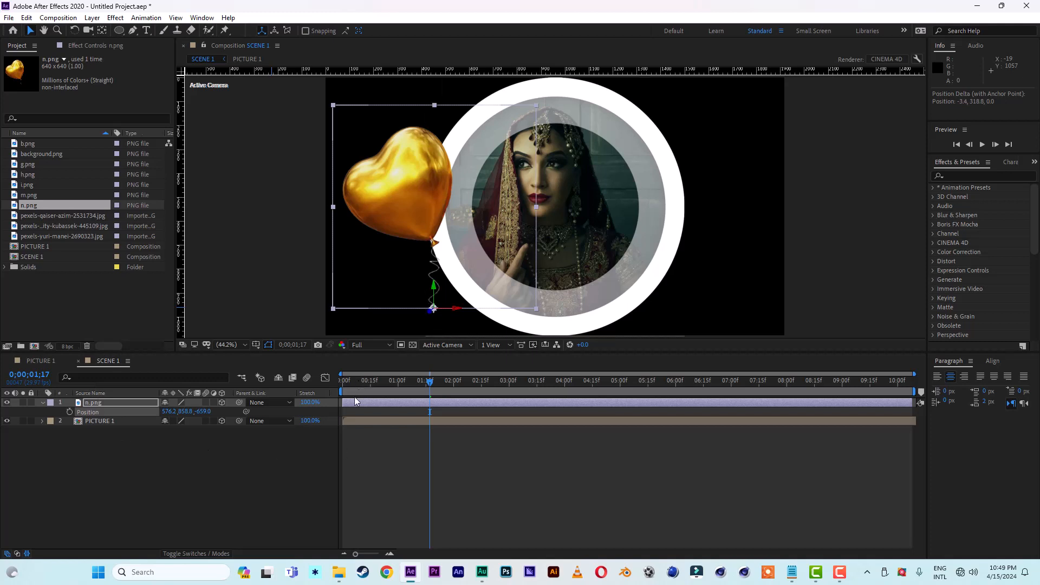
# Step: Keyframe the balloon's Z Rotation at 17° at 0;00;02;00 and -10° at 0;00;00;00
pyautogui.press('r')
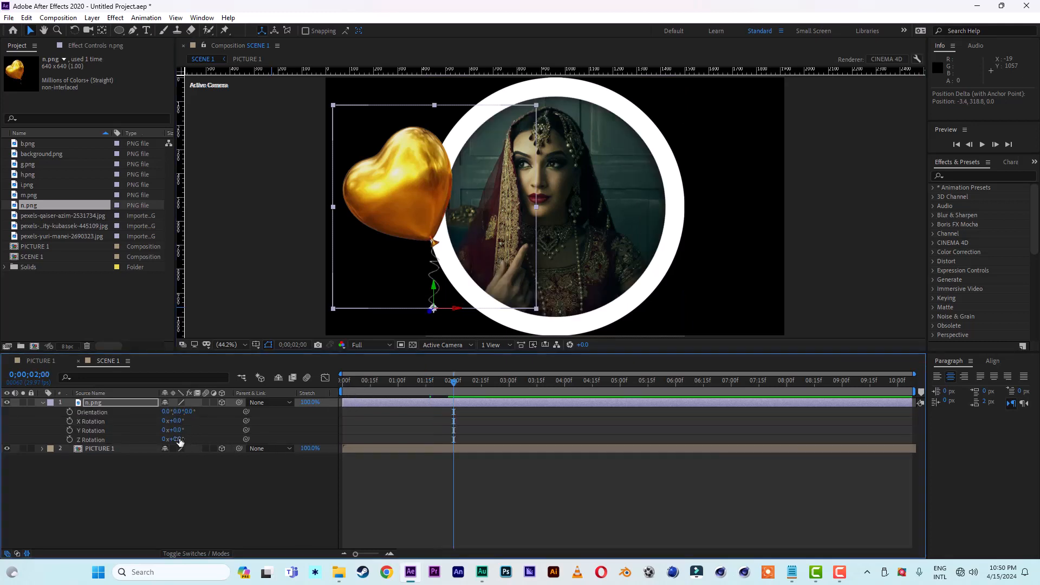
pyautogui.moveTo(181, 440); pyautogui.dragTo(189, 439)
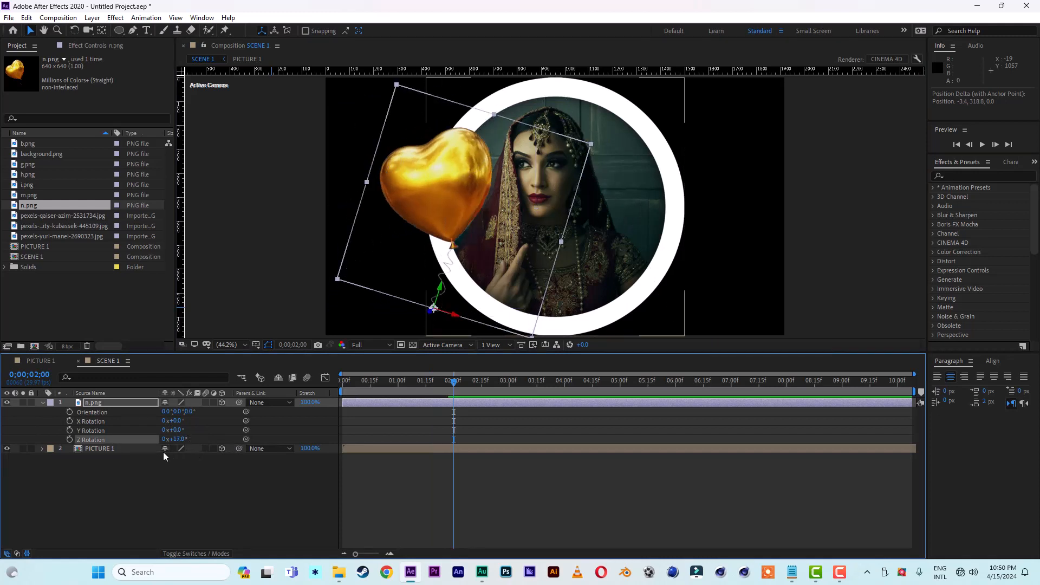
pyautogui.click(69, 440)
pyautogui.click(386, 382)
pyautogui.moveTo(376, 381); pyautogui.dragTo(320, 383)
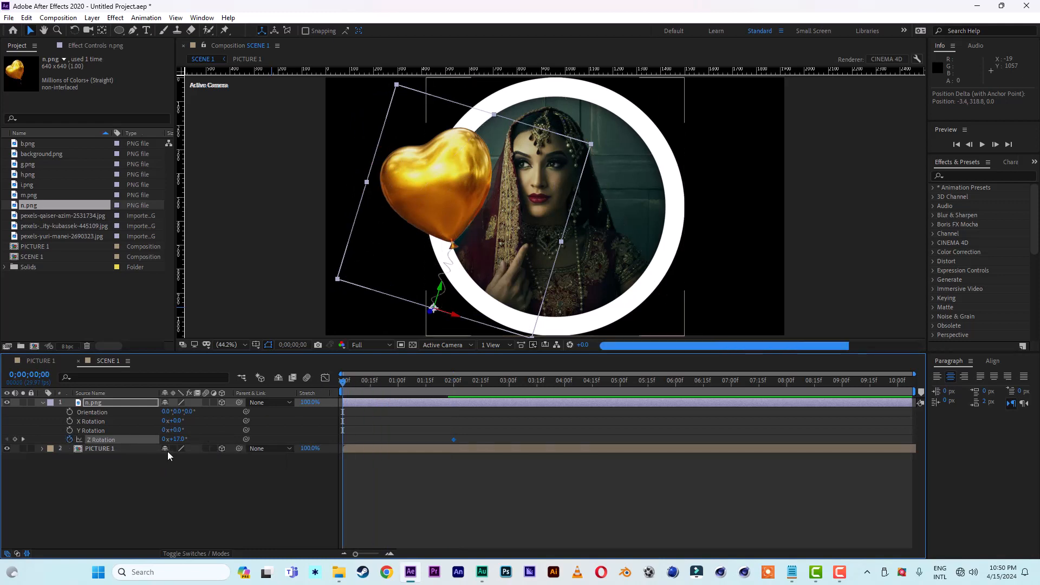
pyautogui.moveTo(179, 444); pyautogui.dragTo(165, 440)
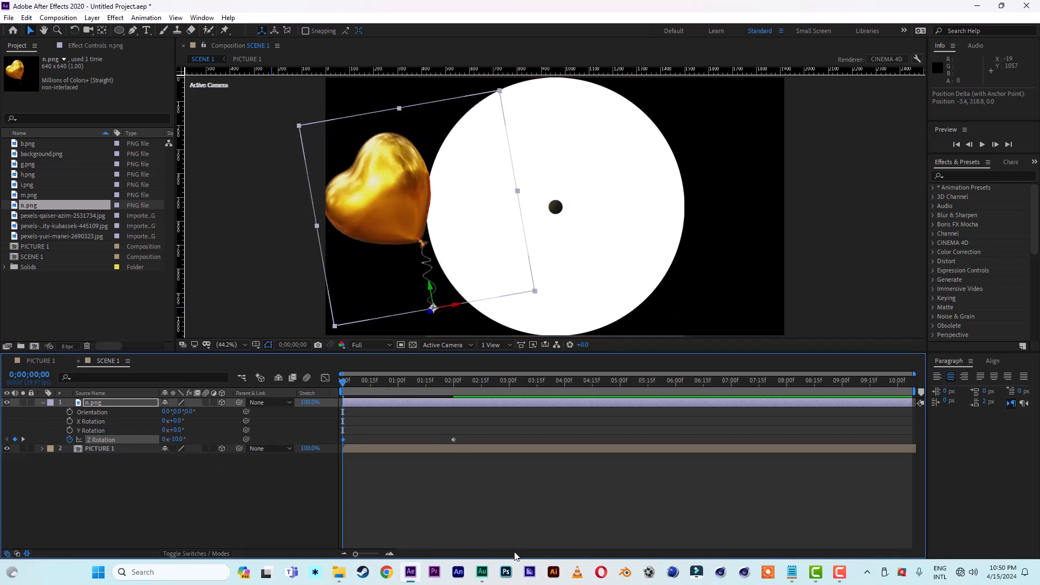
# Step: Lower the SCENE 1 preview resolution to Half and play back the balloon's swing from the start
pyautogui.press('space')
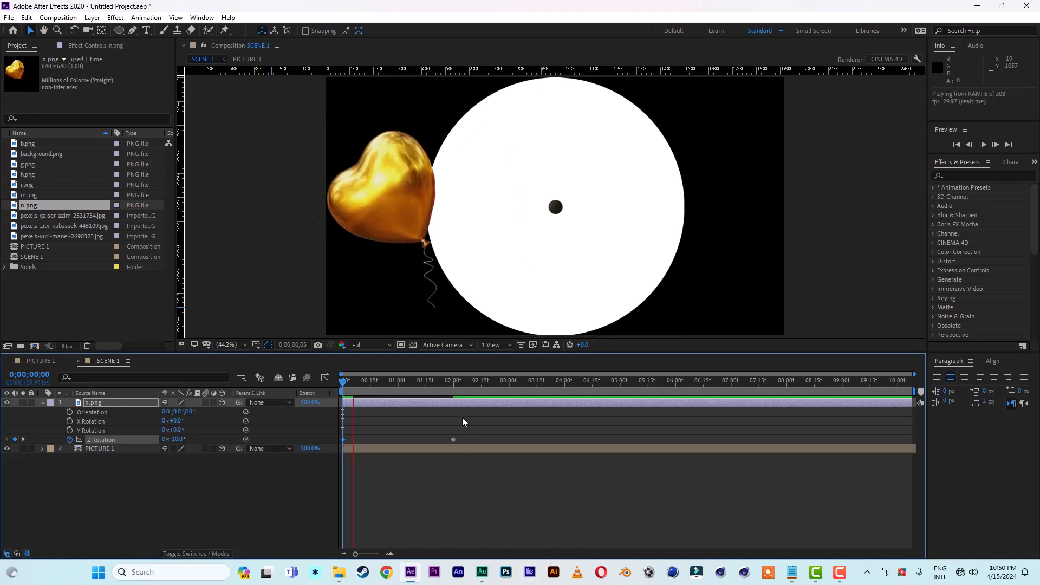
pyautogui.press('space')
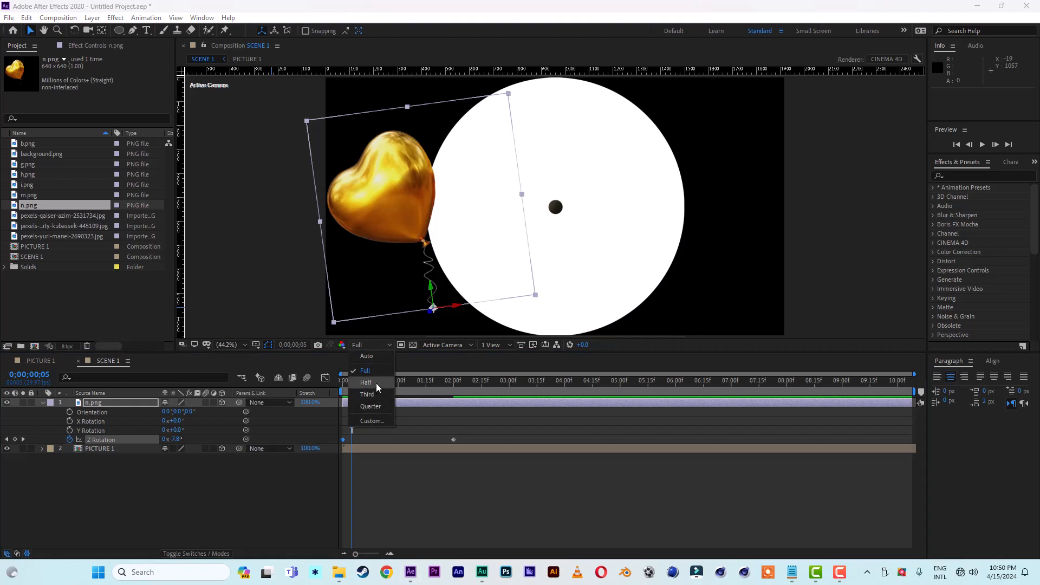
pyautogui.click(376, 382)
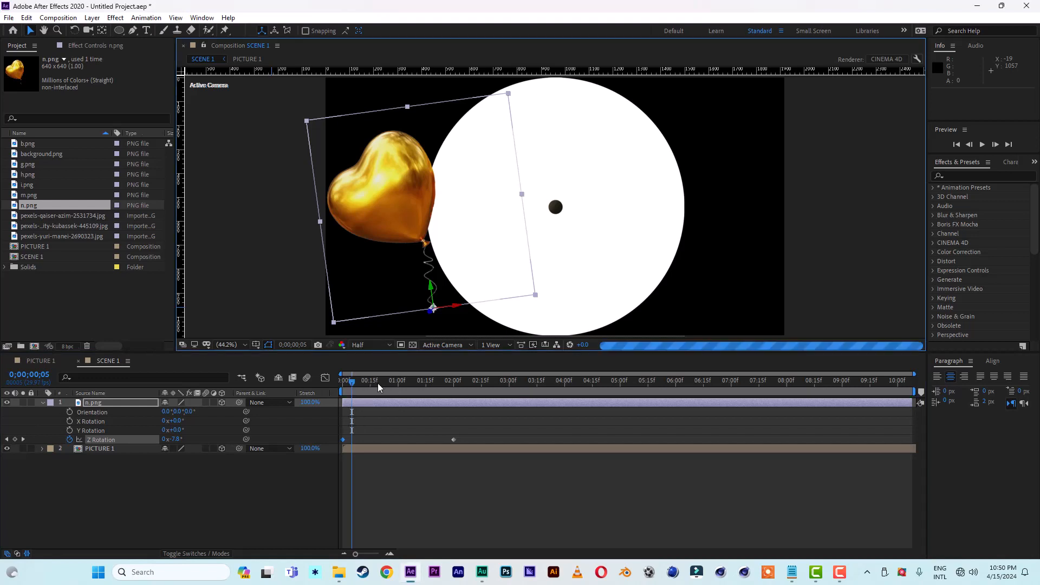
pyautogui.click(355, 385)
pyautogui.moveTo(355, 385); pyautogui.dragTo(335, 386)
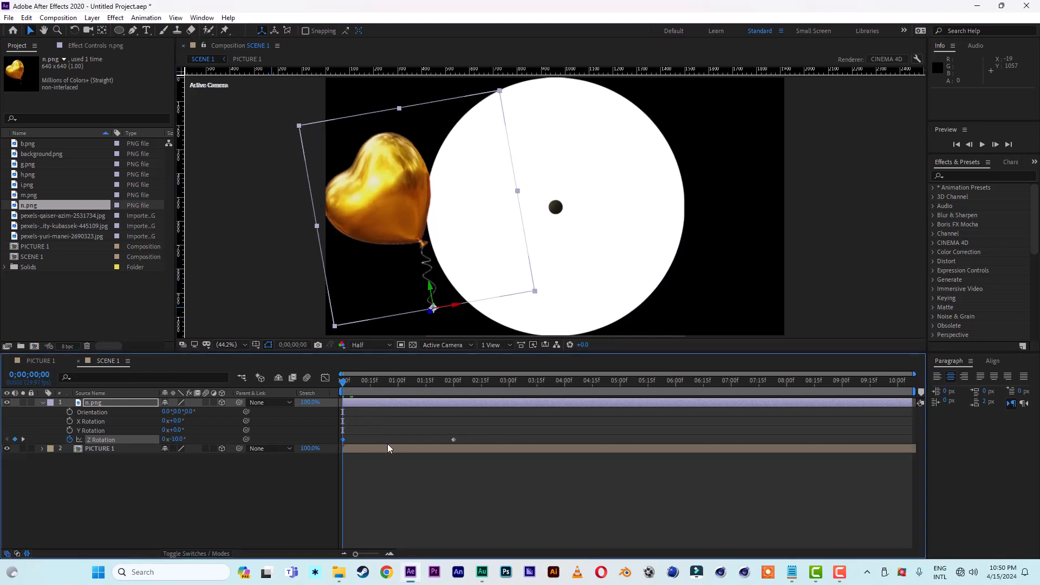
pyautogui.press('space')
pyautogui.press('space')
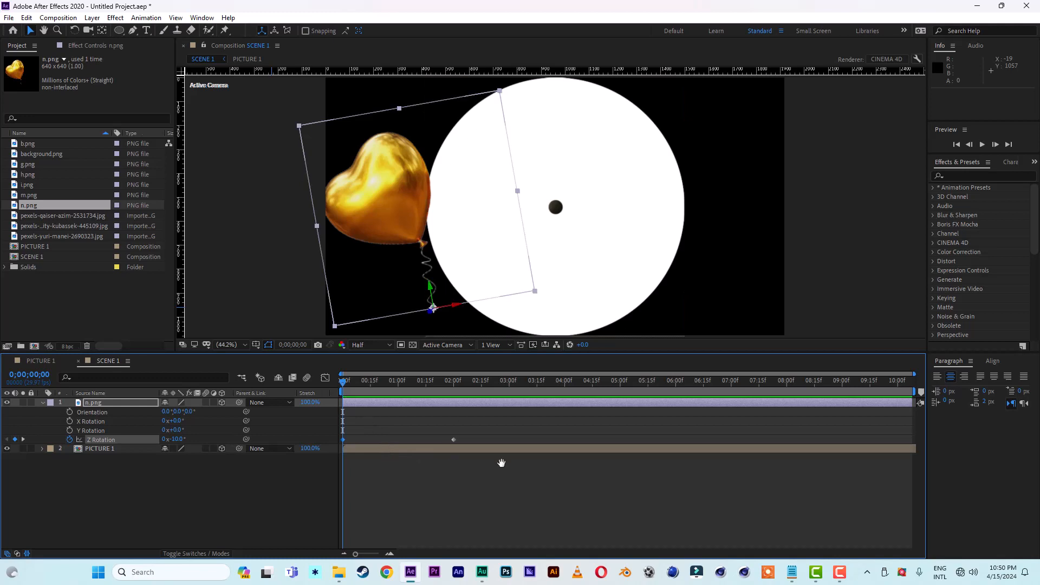
pyautogui.press('space')
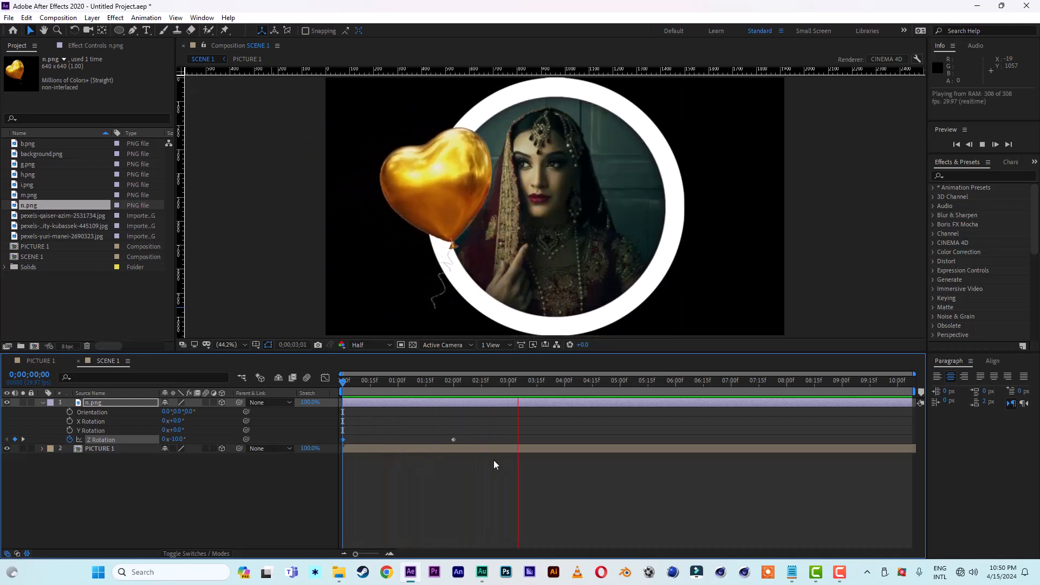
pyautogui.press('space')
pyautogui.press('space')
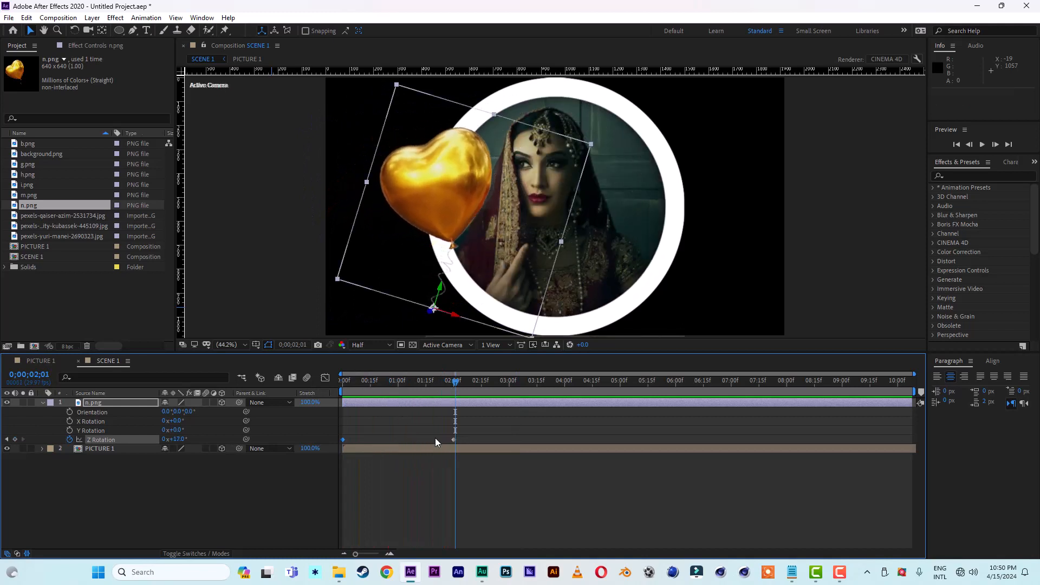
pyautogui.press('space')
# Step: Apply Easy Ease to both Z Rotation keyframes of the n.png balloon
pyautogui.moveTo(467, 435); pyautogui.dragTo(330, 441)
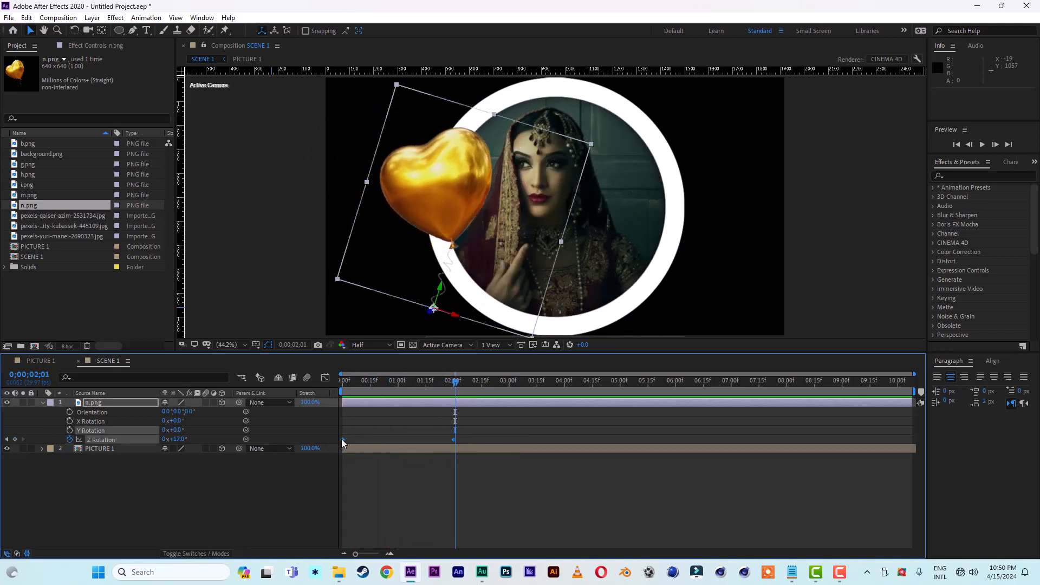
pyautogui.rightClick(342, 438)
pyautogui.moveTo(415, 431)
pyautogui.click(501, 466)
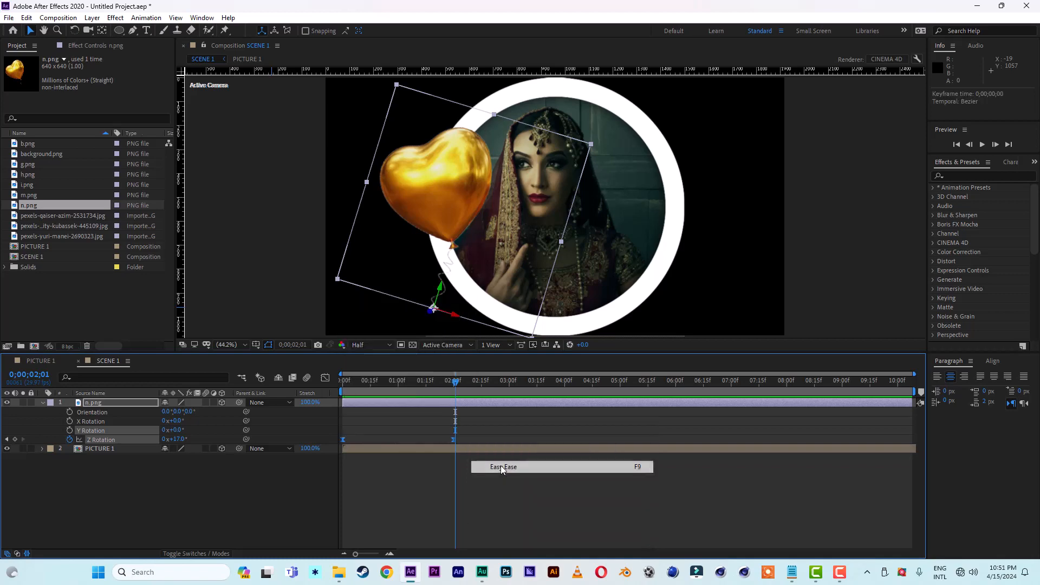
# Step: Copy the two Z Rotation keyframes and paste them at 0;00;04;00 and at 0;00;08;00 to repeat the swing
pyautogui.click(28, 18)
pyautogui.click(52, 80)
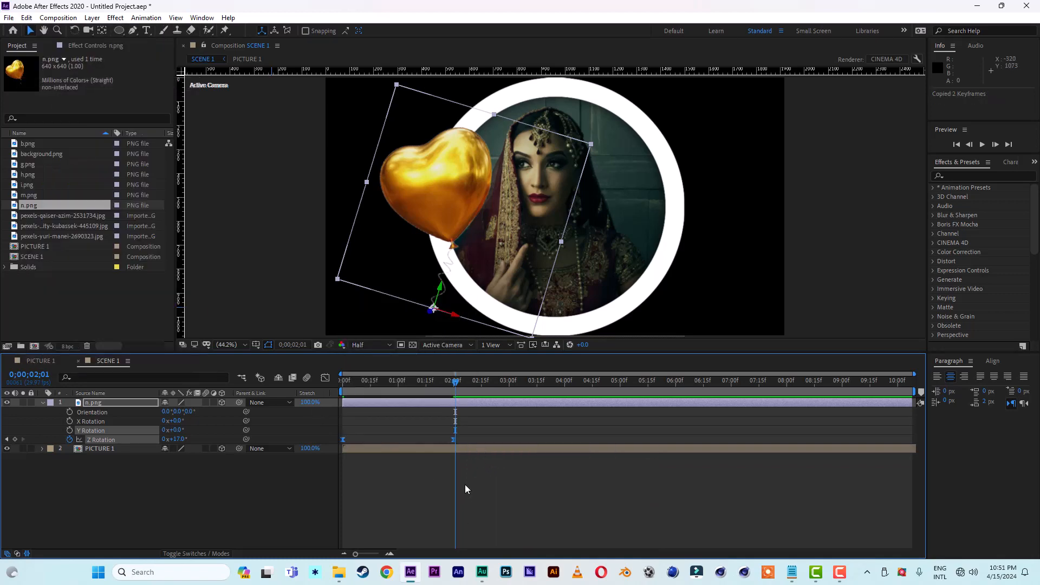
pyautogui.click(564, 382)
pyautogui.click(27, 18)
pyautogui.click(47, 129)
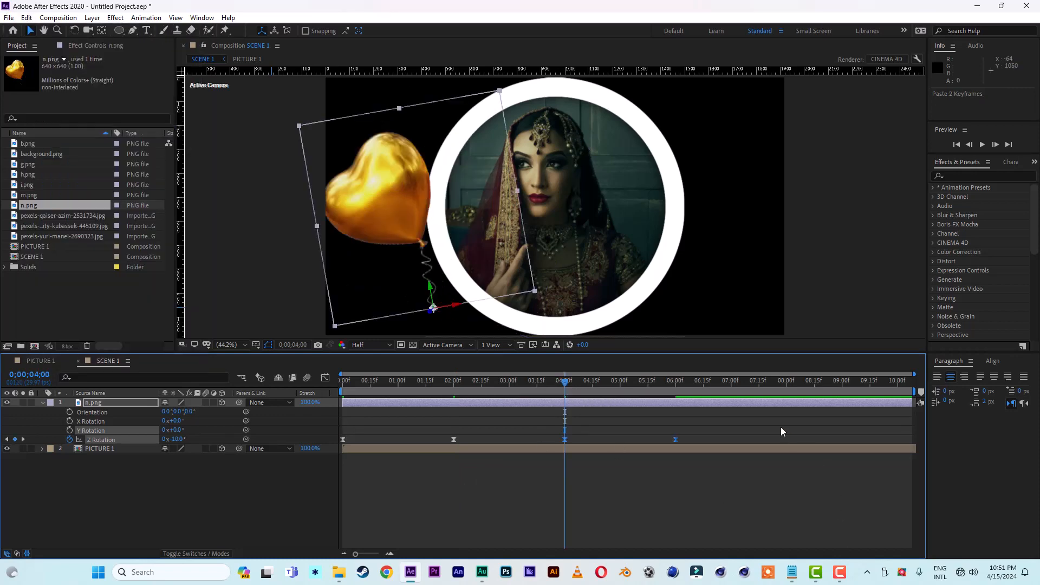
pyautogui.click(787, 384)
pyautogui.click(31, 19)
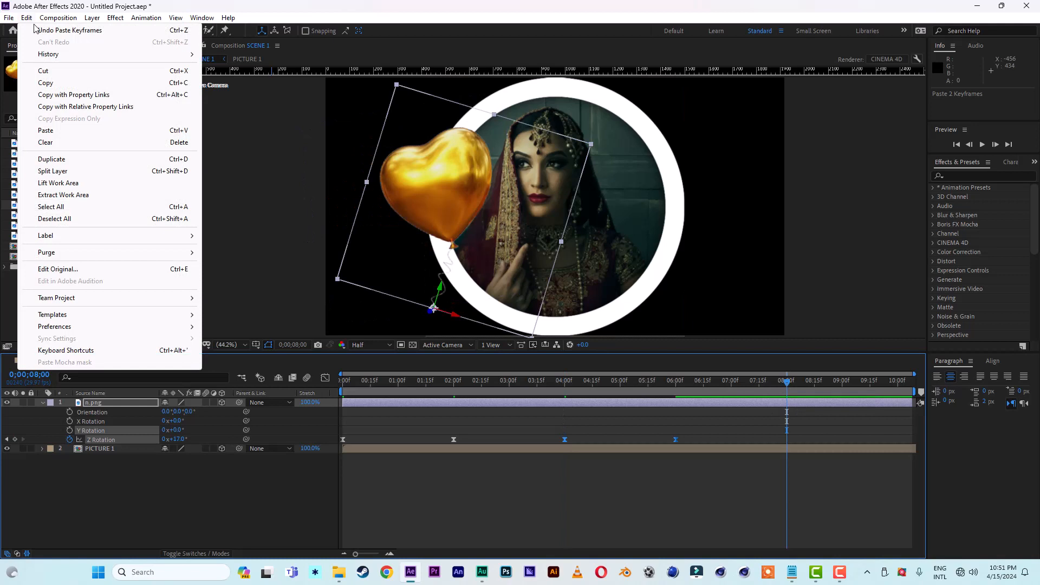
pyautogui.click(54, 131)
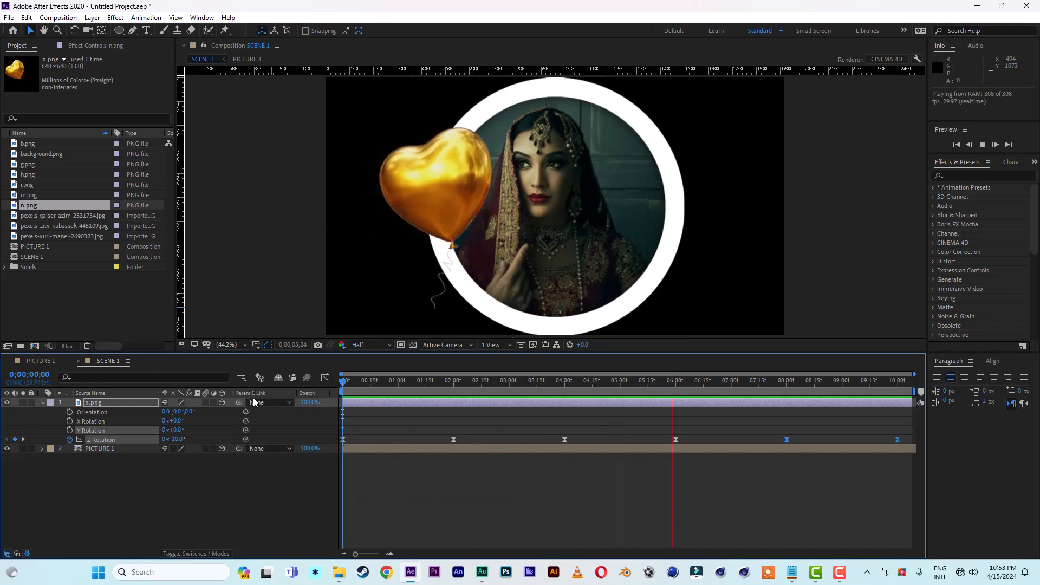
# Step: Duplicate the n.png balloon layer and move the copy to the lower right of the portrait circle
pyautogui.click(448, 382)
pyautogui.click(102, 405)
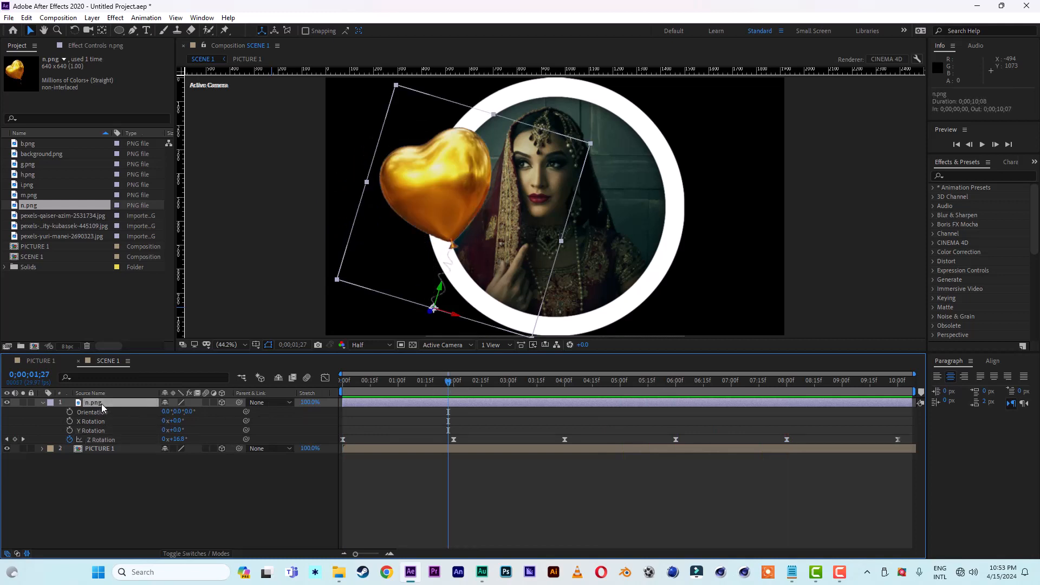
pyautogui.hotkey('ctrl', 'd')
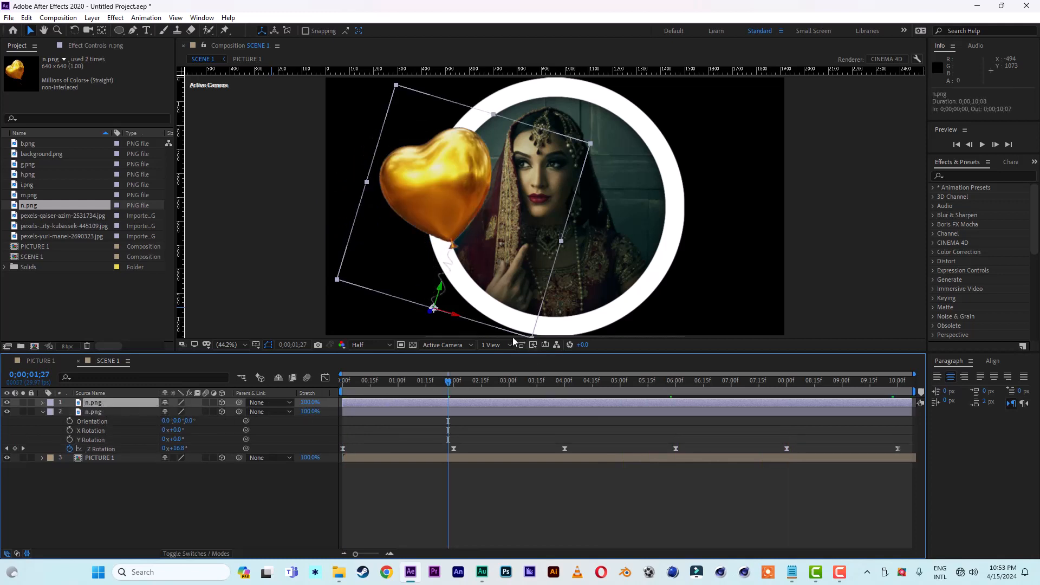
pyautogui.moveTo(454, 316); pyautogui.dragTo(666, 332)
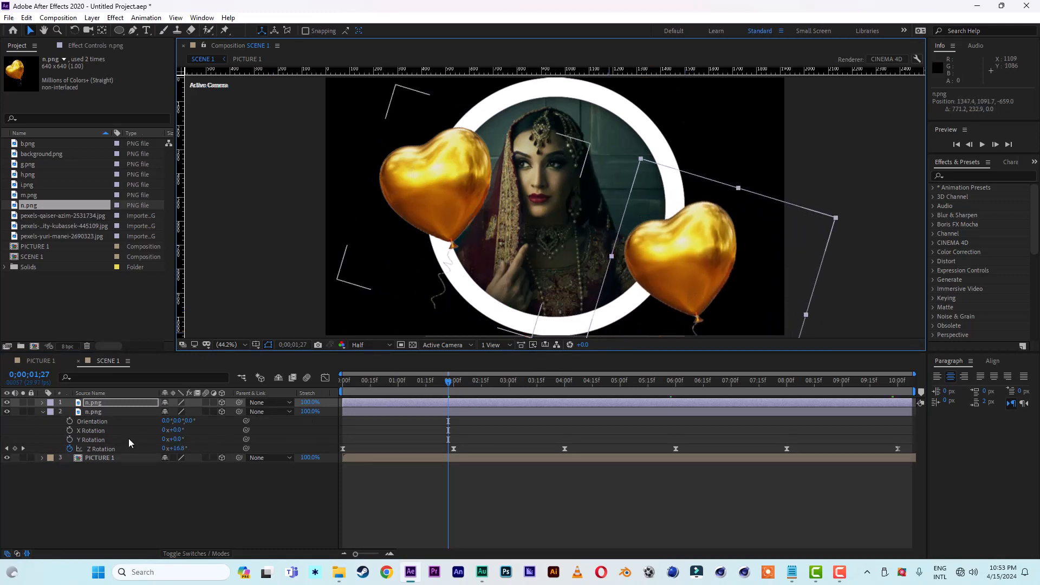
# Step: Scale the duplicated balloon to 85% and reposition it at about X 1330.9, Y 1000
pyautogui.press('s')
pyautogui.moveTo(216, 412); pyautogui.dragTo(207, 411)
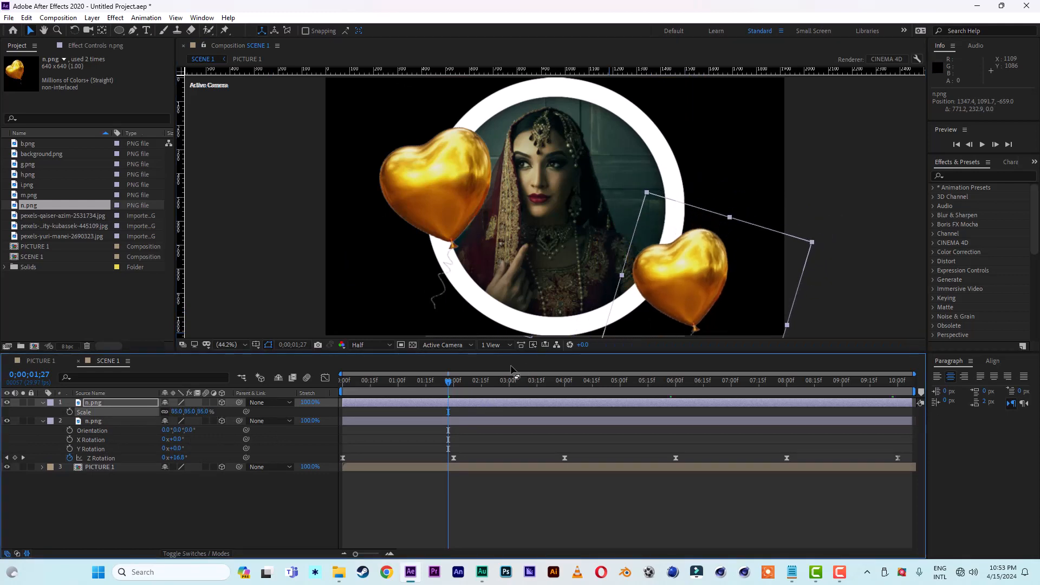
pyautogui.press(',')
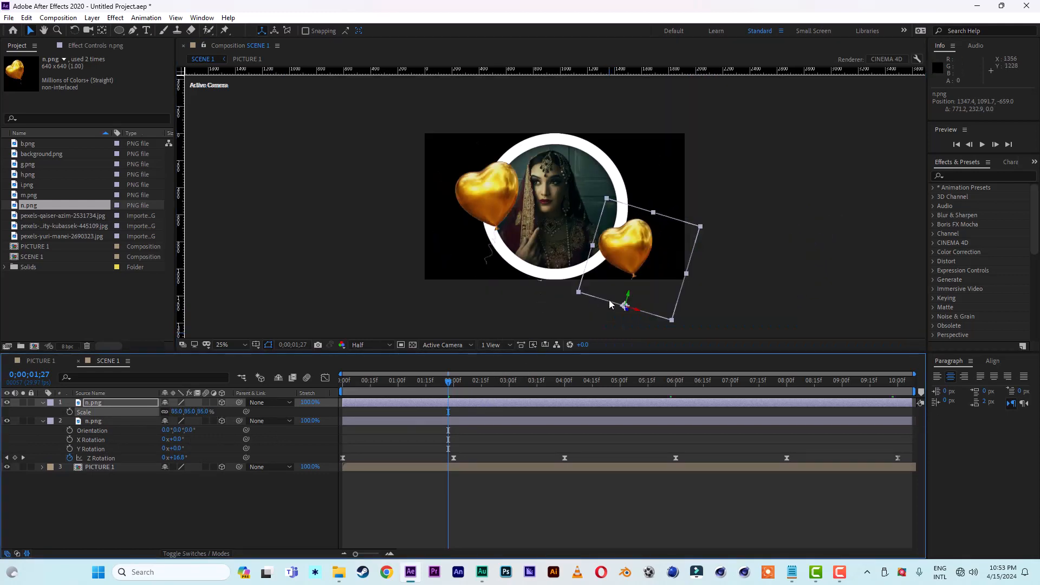
pyautogui.moveTo(625, 305)
pyautogui.mouseDown()
pyautogui.moveTo(659, 288)
pyautogui.moveTo(637, 297)
pyautogui.mouseUp()
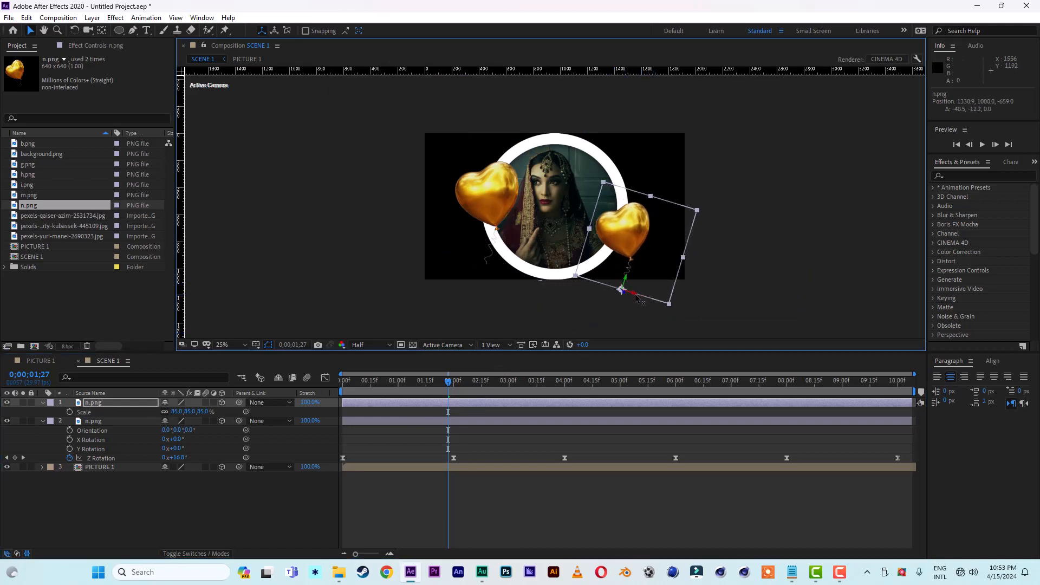
# Step: Add a copy of the 85% balloon behind the portrait at Z position 517, scaled to 165%
pyautogui.click(119, 406)
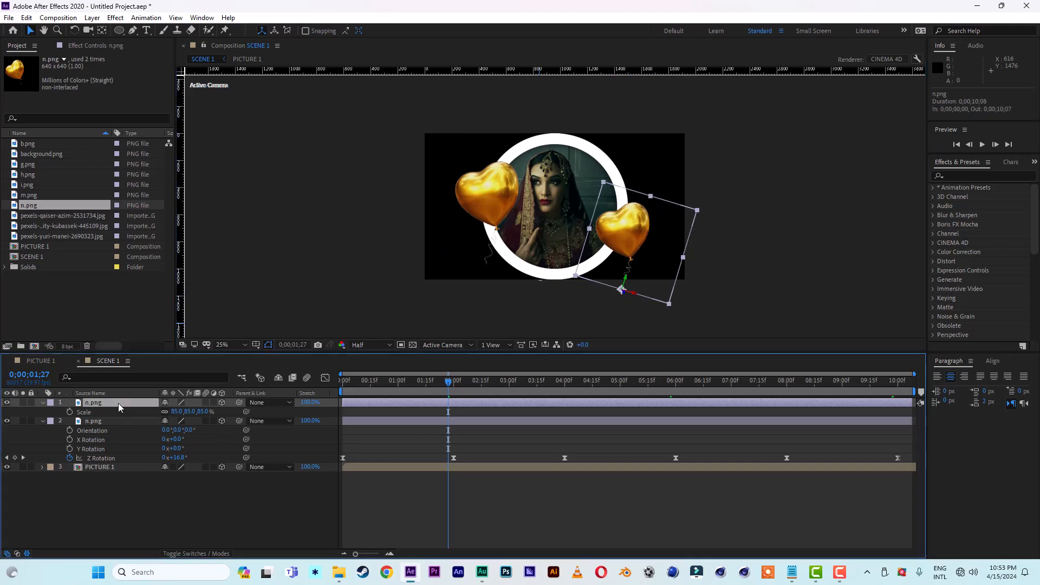
pyautogui.hotkey('ctrl', 'd')
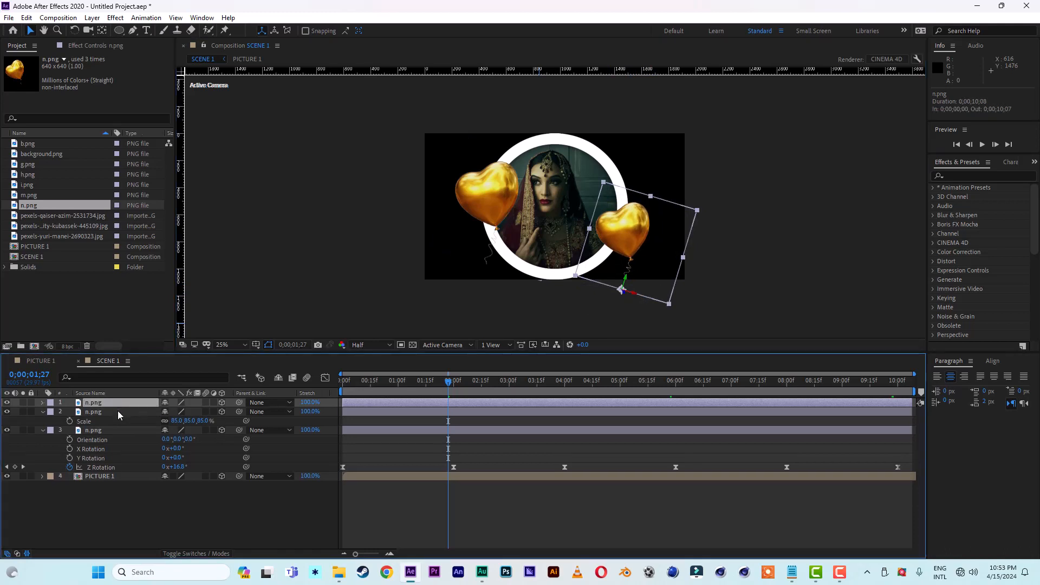
pyautogui.press('p')
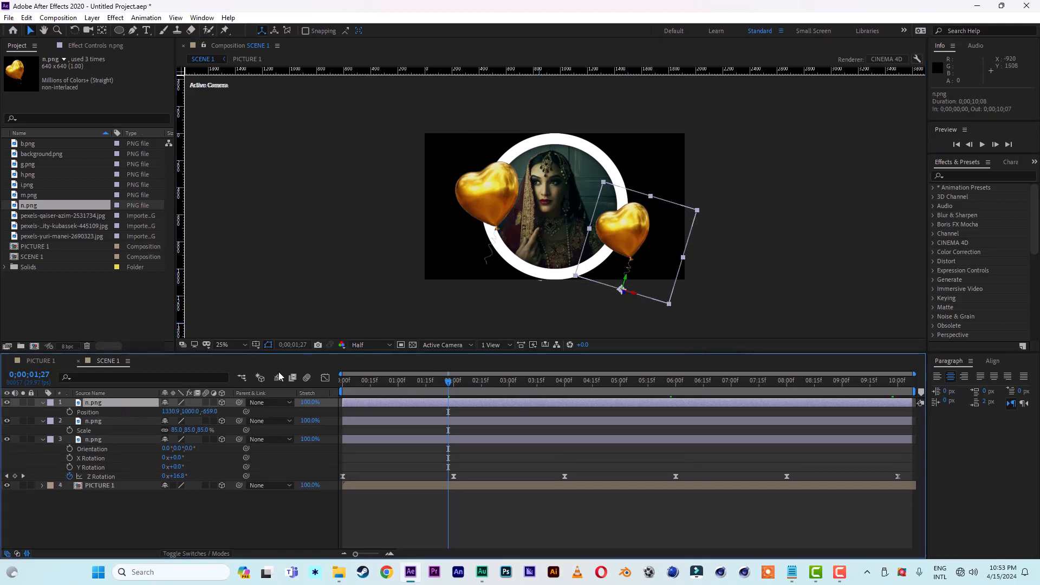
pyautogui.moveTo(214, 411); pyautogui.dragTo(853, 421)
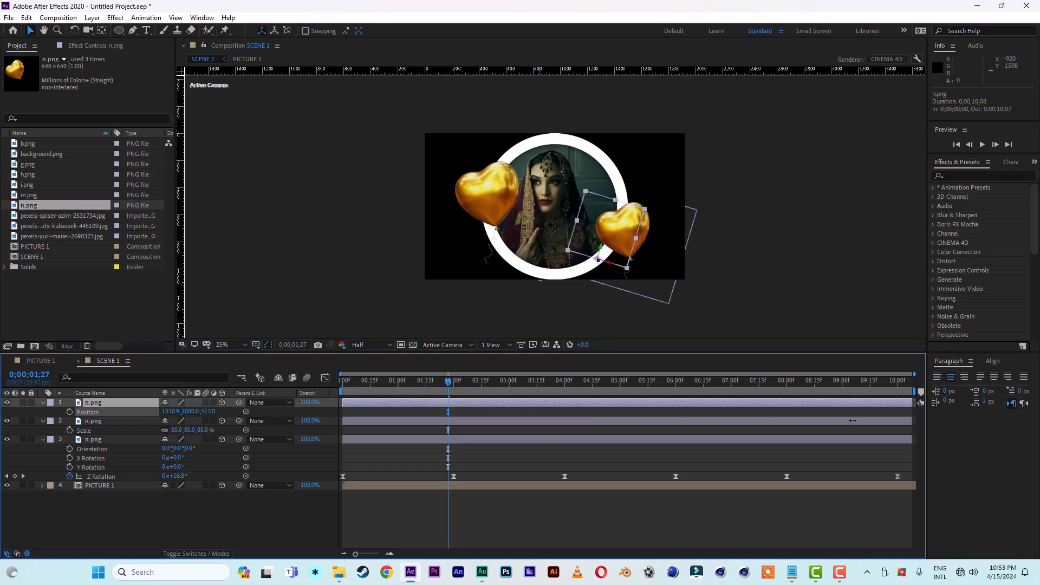
pyautogui.press('s')
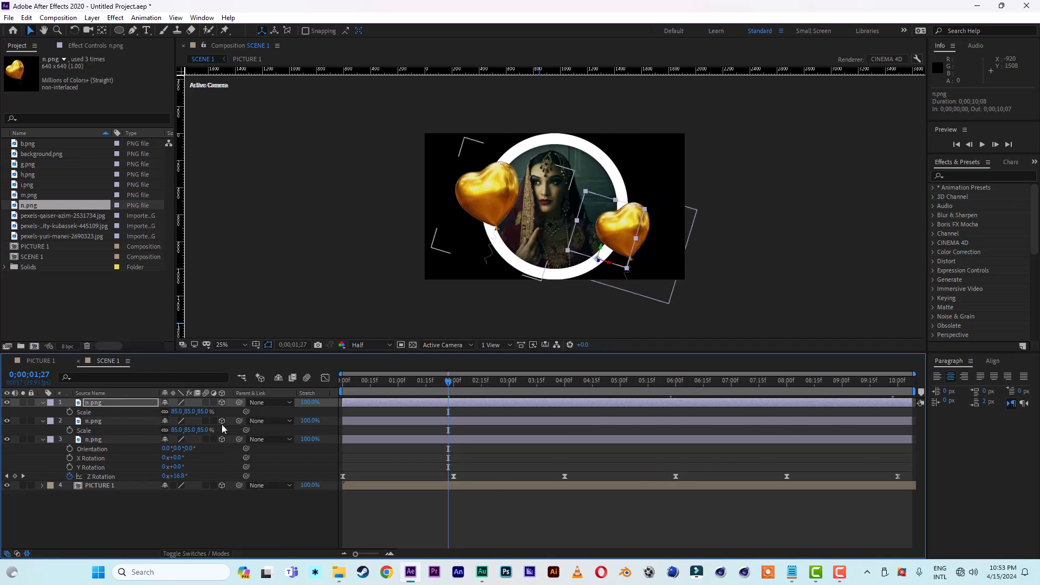
pyautogui.moveTo(208, 414); pyautogui.dragTo(304, 405)
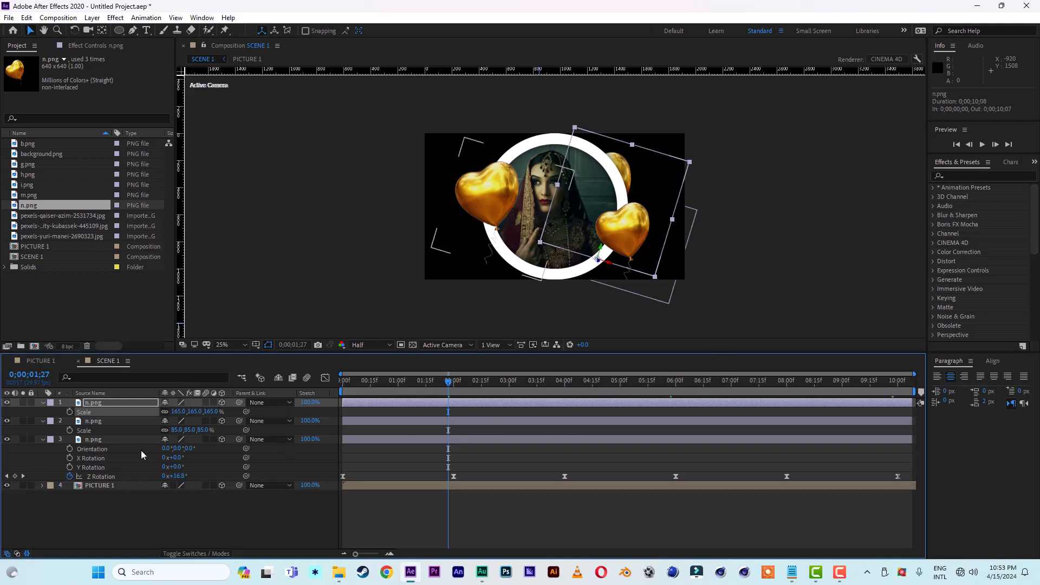
# Step: Time-reverse all Z Rotation keyframes of the balloon behind the portrait so it sways the opposite way
pyautogui.press('r')
pyautogui.press('space')
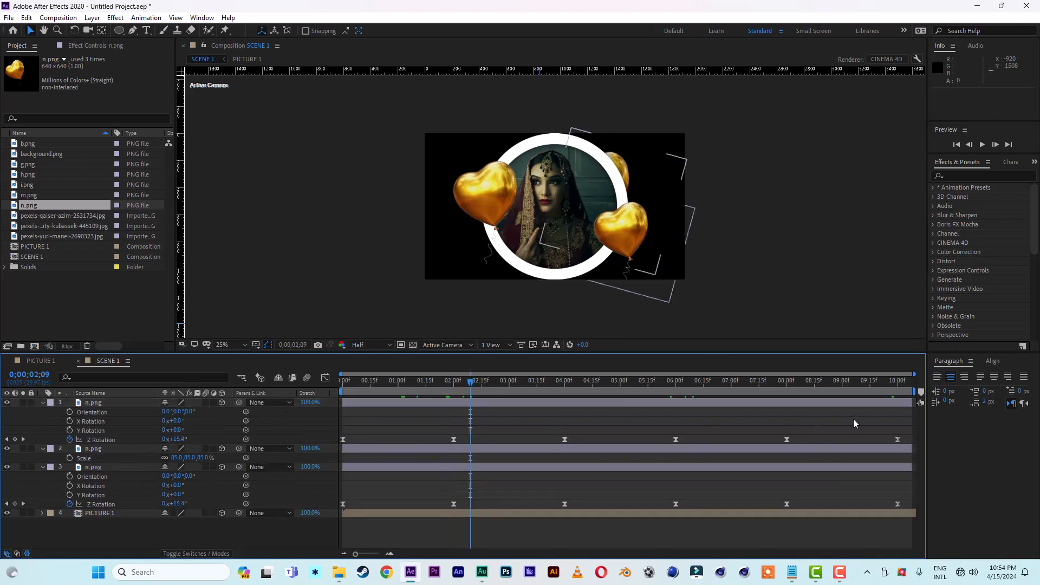
pyautogui.moveTo(905, 434); pyautogui.dragTo(327, 444)
pyautogui.rightClick(343, 439)
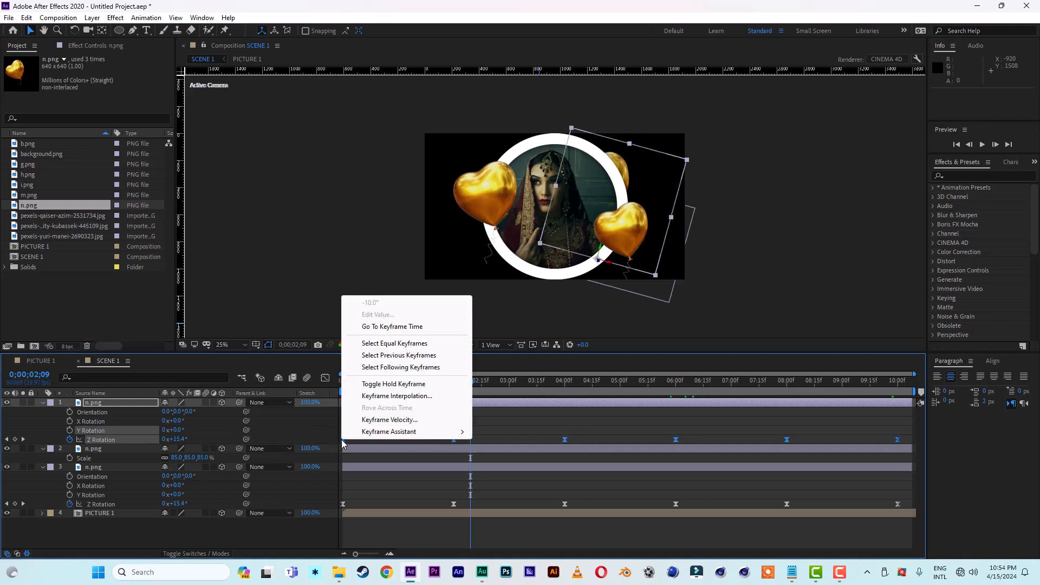
pyautogui.moveTo(381, 435)
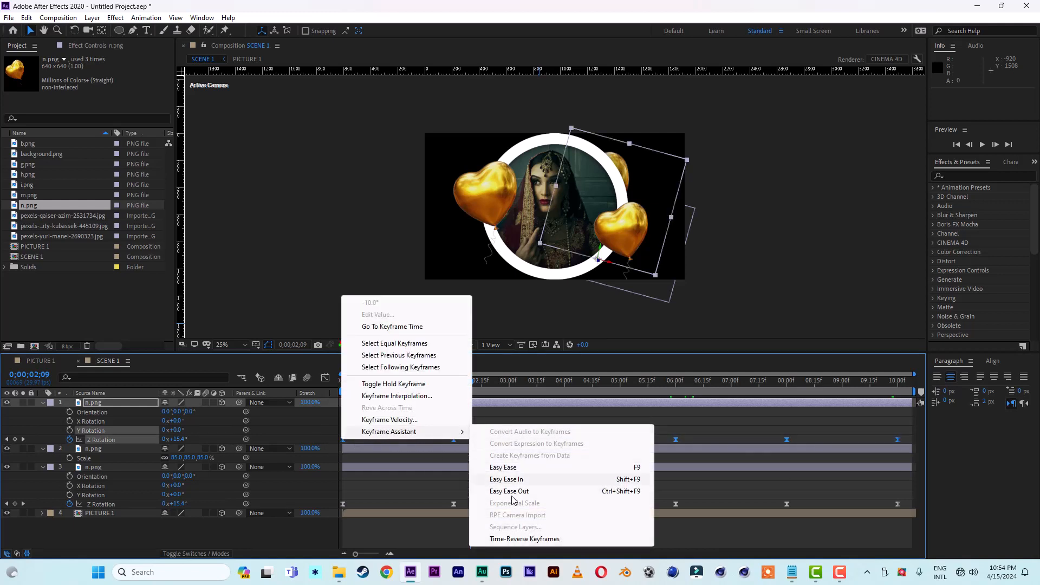
pyautogui.click(532, 540)
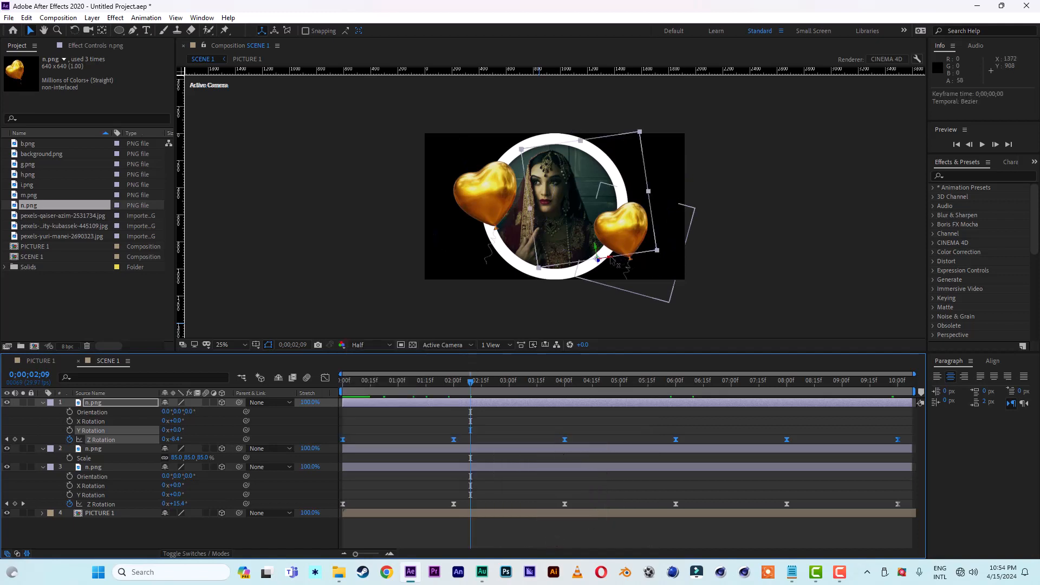
# Step: Move the balloon behind the portrait farther right to about X 1627.8, Y 998.8, and collapse its layer
pyautogui.moveTo(610, 260); pyautogui.dragTo(638, 261)
pyautogui.press('space')
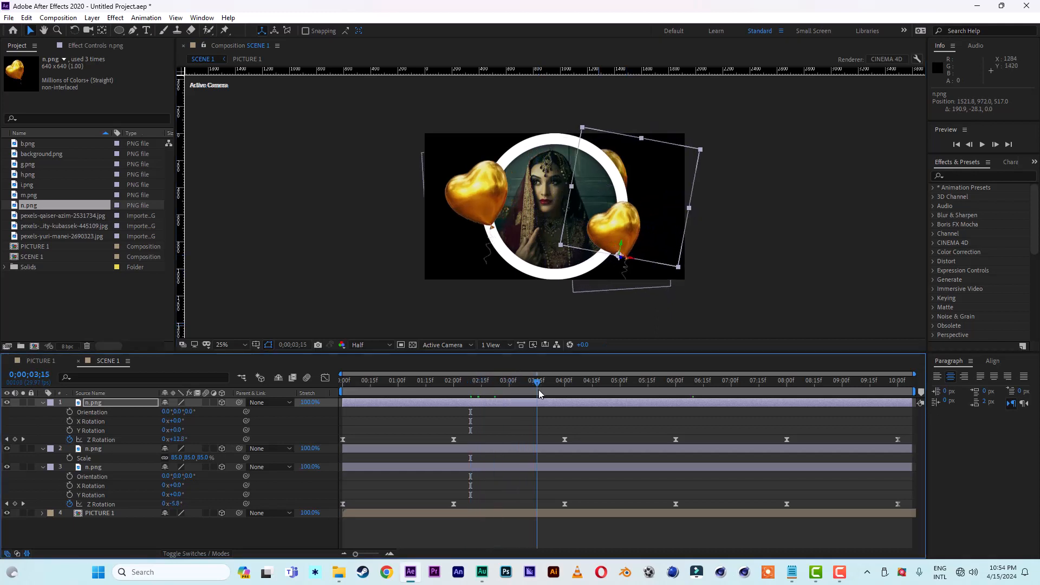
pyautogui.moveTo(644, 264); pyautogui.dragTo(645, 265)
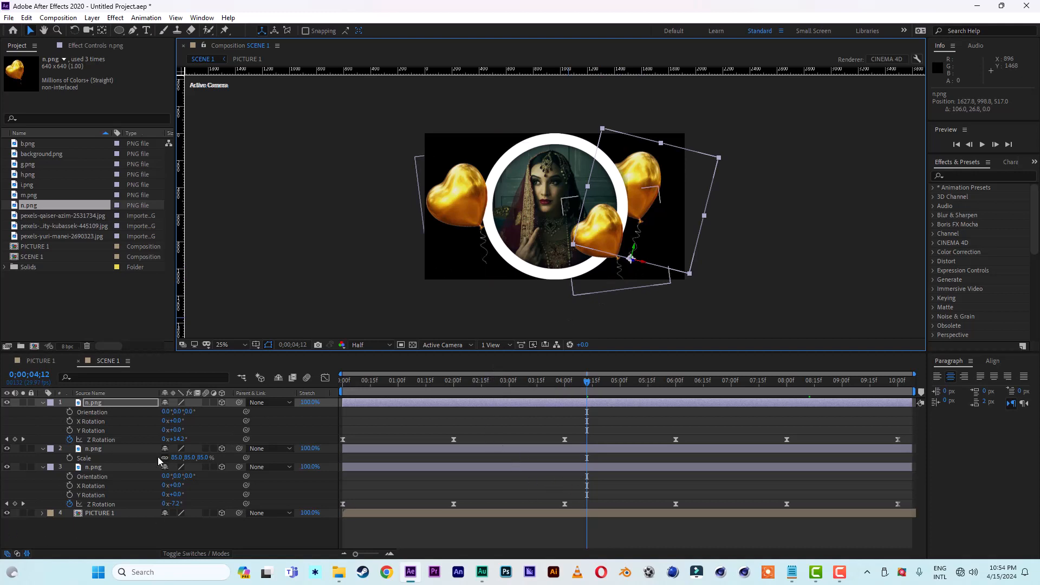
pyautogui.click(43, 404)
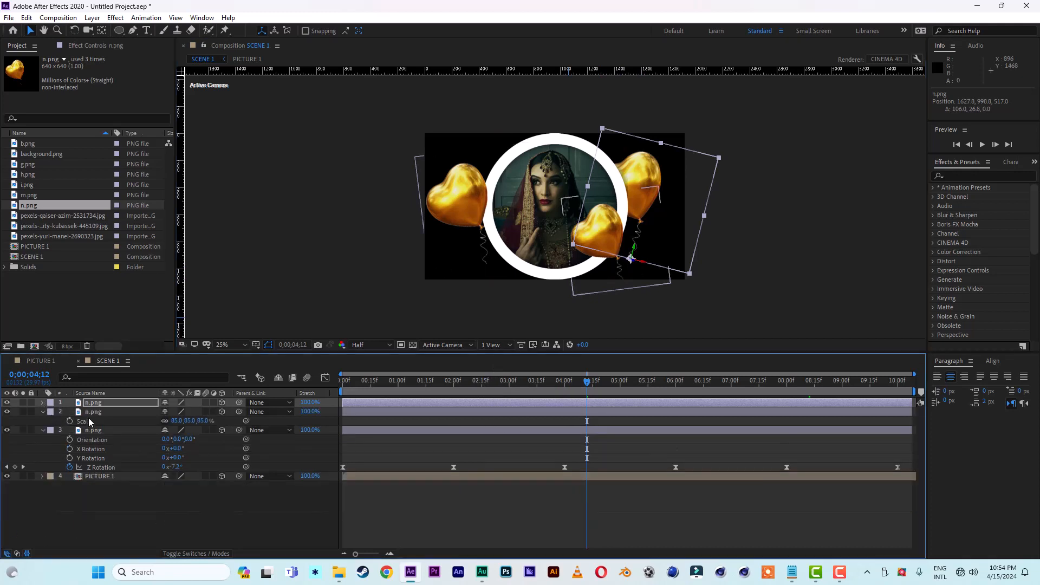
# Step: Duplicate the front right balloon layer and give the copy Z position -461 and a scale of 128%
pyautogui.click(98, 413)
pyautogui.hotkey('ctrl', 'd')
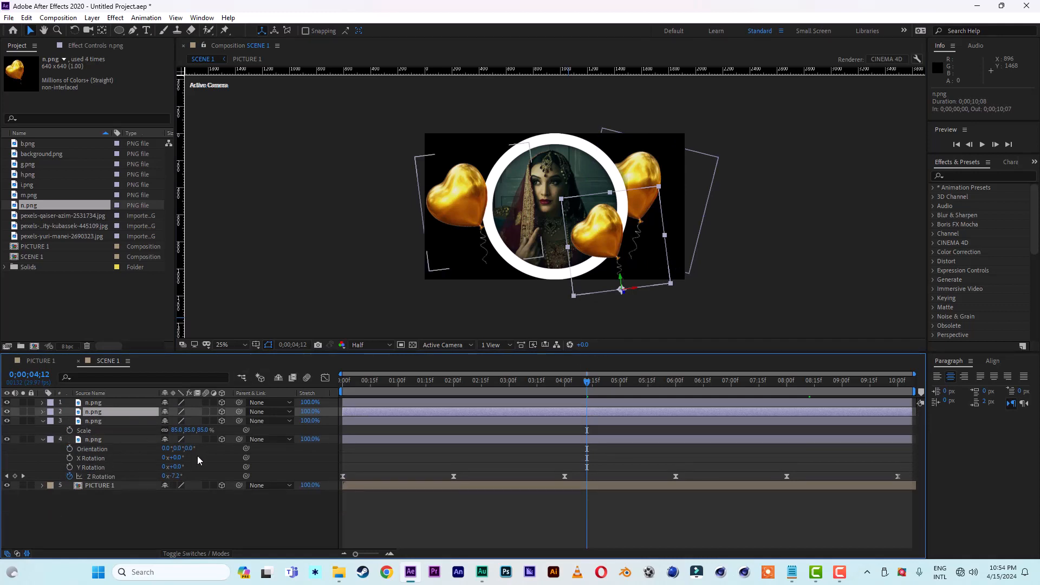
pyautogui.press('p')
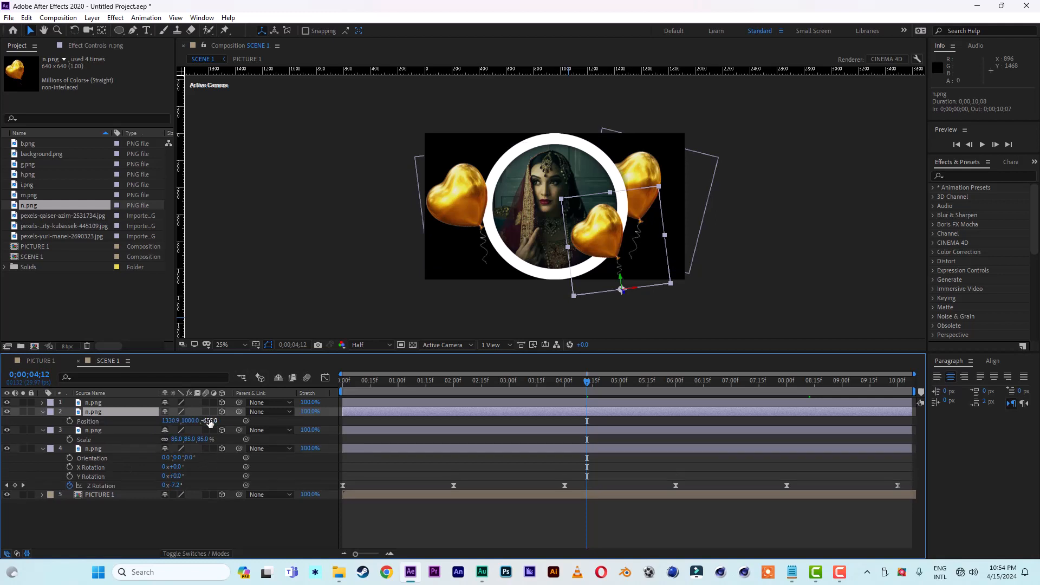
pyautogui.moveTo(210, 422); pyautogui.dragTo(313, 417)
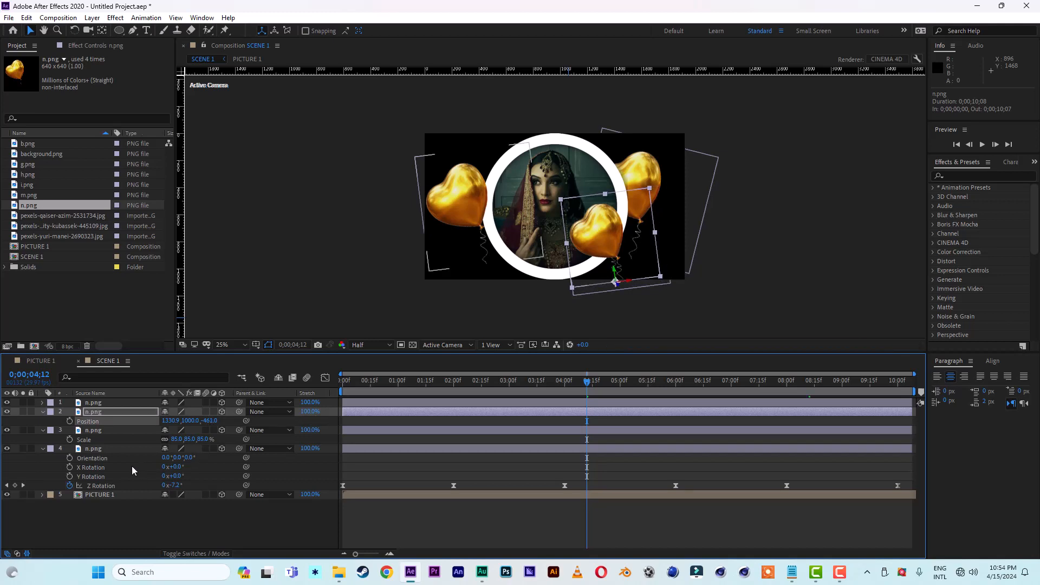
pyautogui.press('s')
pyautogui.moveTo(206, 422); pyautogui.dragTo(221, 421)
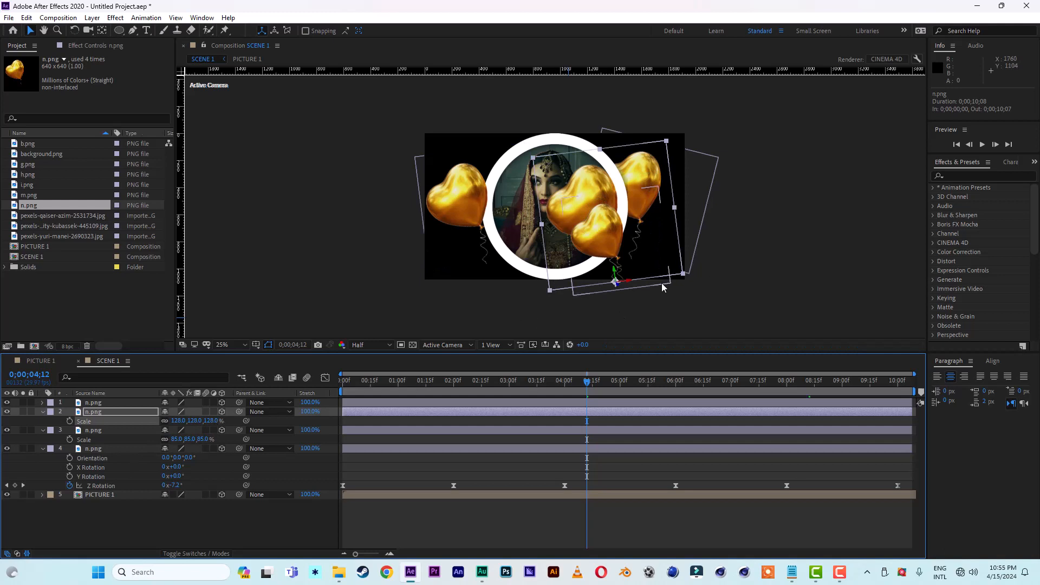
# Step: Move the 128% balloon copy farther right to about X 1542.2, Y 1024, and check its sway around one second
pyautogui.moveTo(630, 282); pyautogui.dragTo(658, 288)
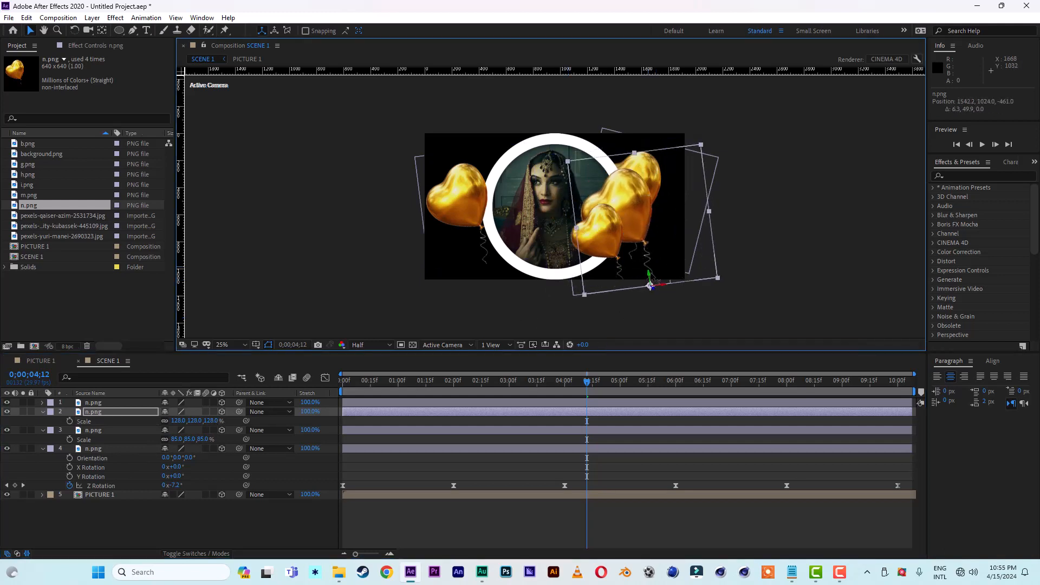
pyautogui.moveTo(577, 387); pyautogui.dragTo(412, 388)
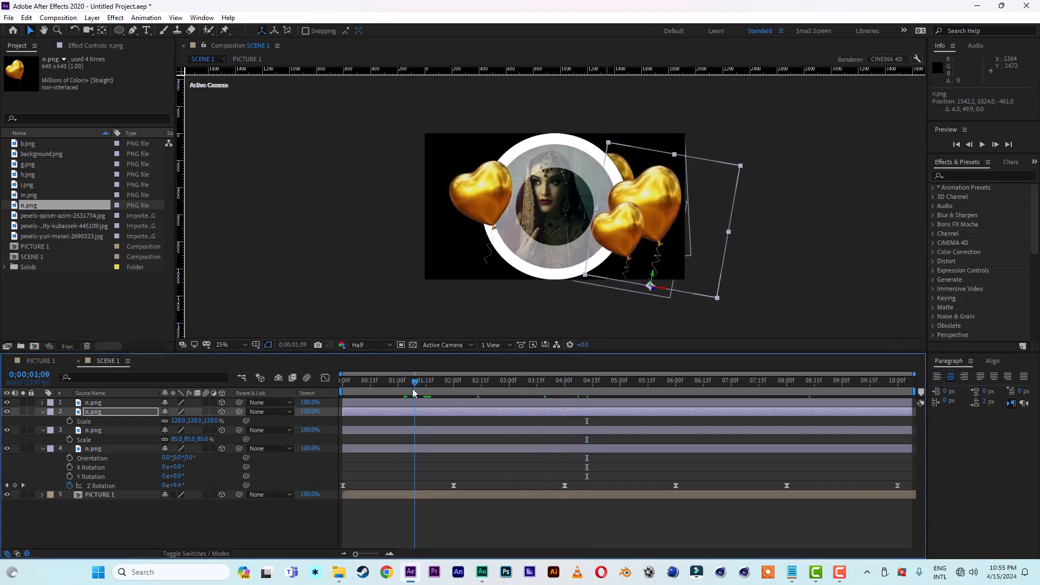
# Step: Collapse the open balloon layers, duplicate the left gold balloon layer and replace the copy's source with i.png
pyautogui.click(22, 187)
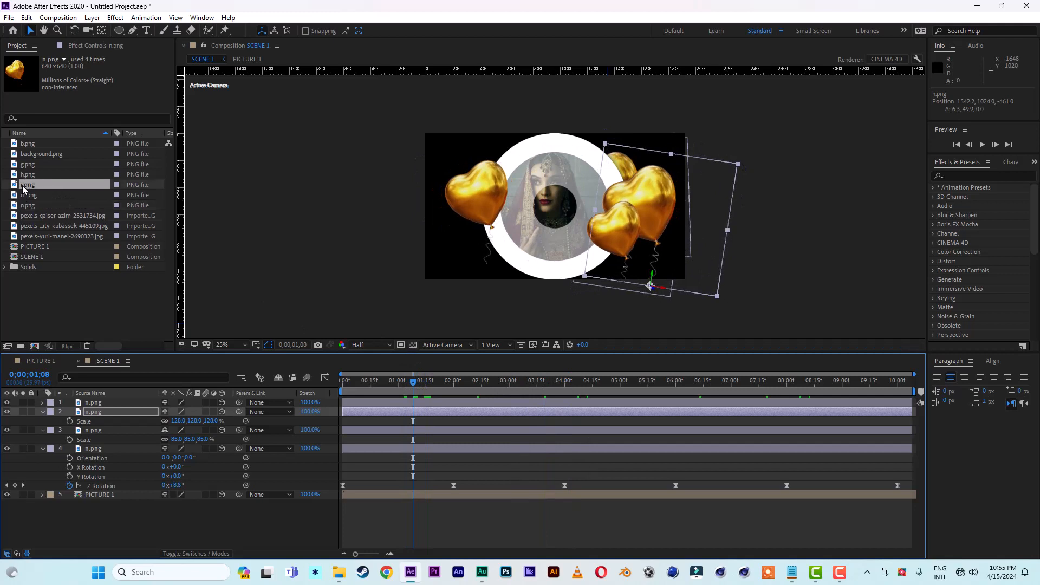
pyautogui.click(43, 412)
pyautogui.click(43, 421)
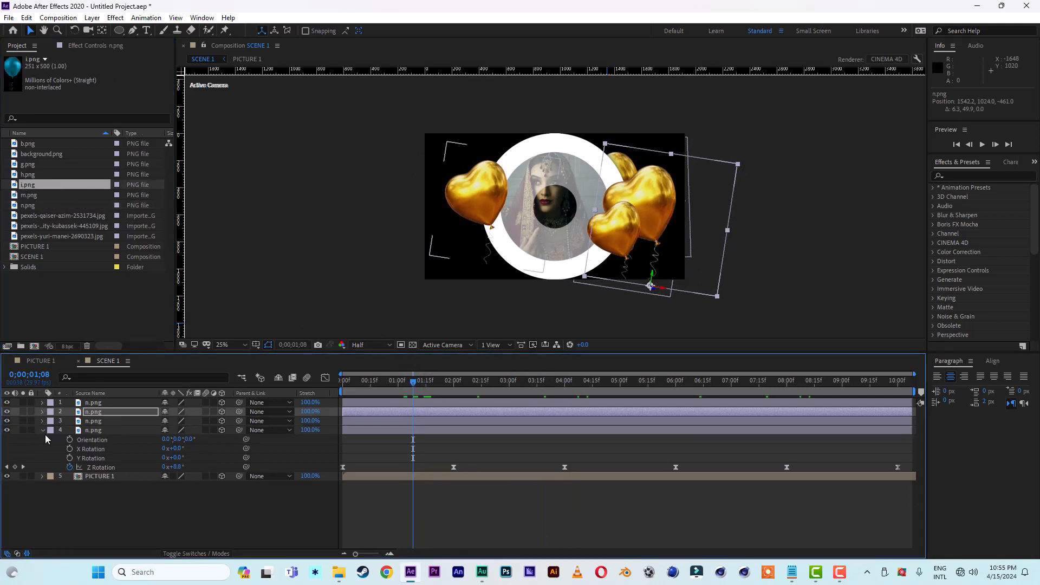
pyautogui.click(44, 430)
pyautogui.click(91, 431)
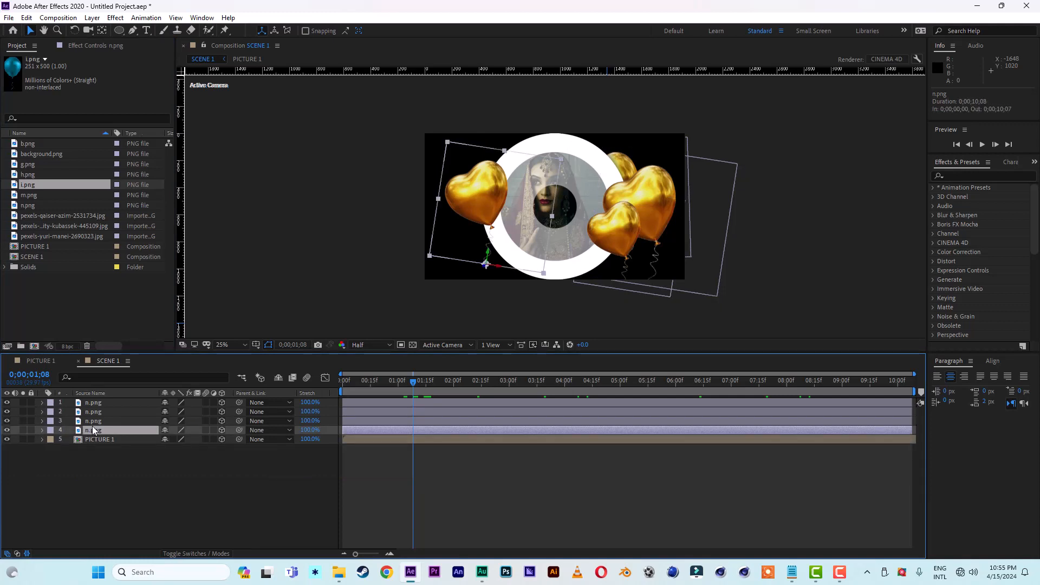
pyautogui.hotkey('ctrl', 'd')
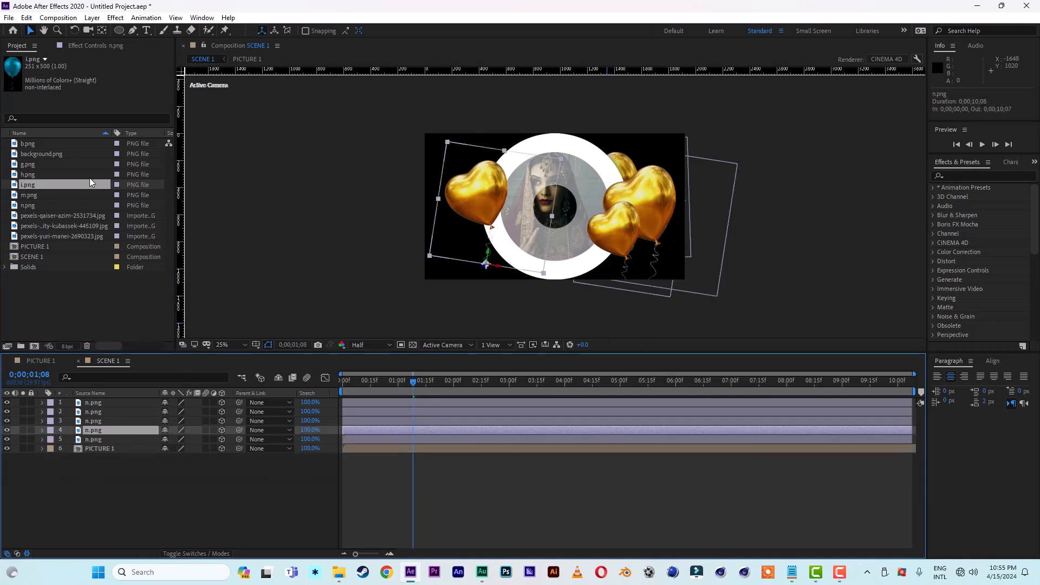
pyautogui.moveTo(26, 187); pyautogui.dragTo(92, 432)
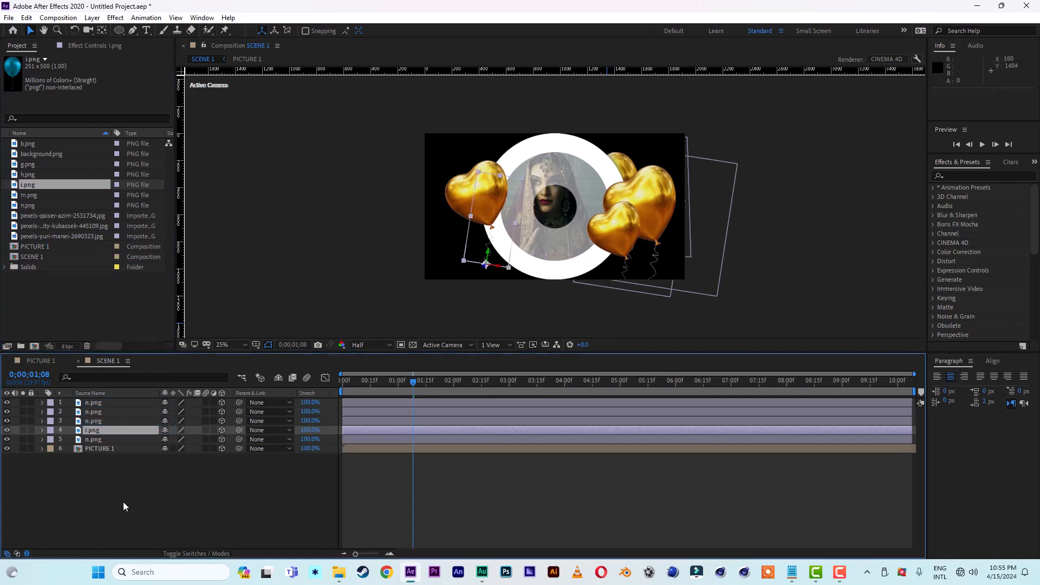
# Step: Bring the blue balloon forward to Z position -852 and place it lower left at about X 510.4, Y 972.4
pyautogui.press('p')
pyautogui.moveTo(204, 439); pyautogui.dragTo(102, 440)
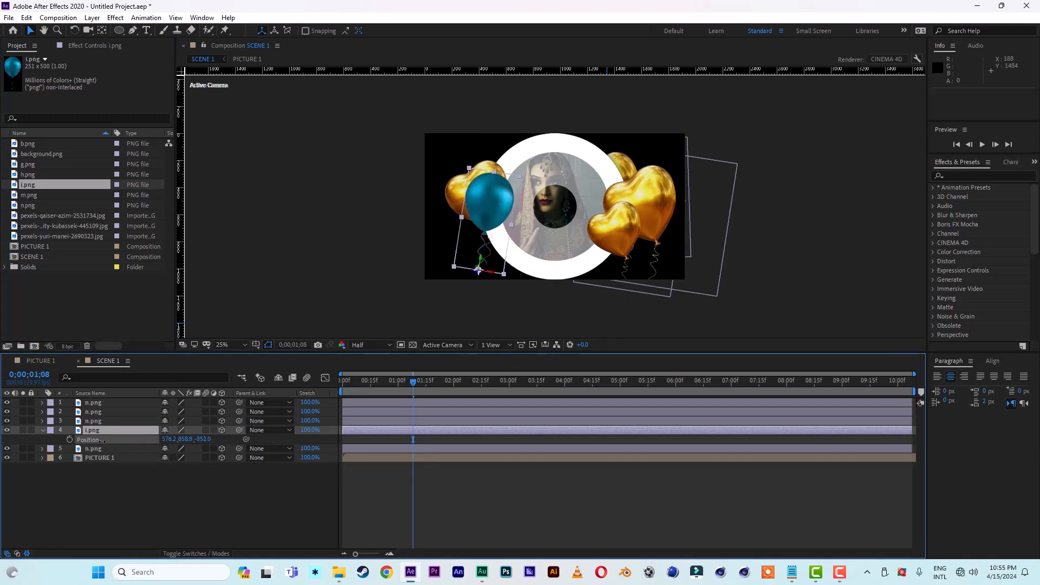
pyautogui.moveTo(486, 259); pyautogui.dragTo(481, 301)
pyautogui.press('.')
pyautogui.press('.')
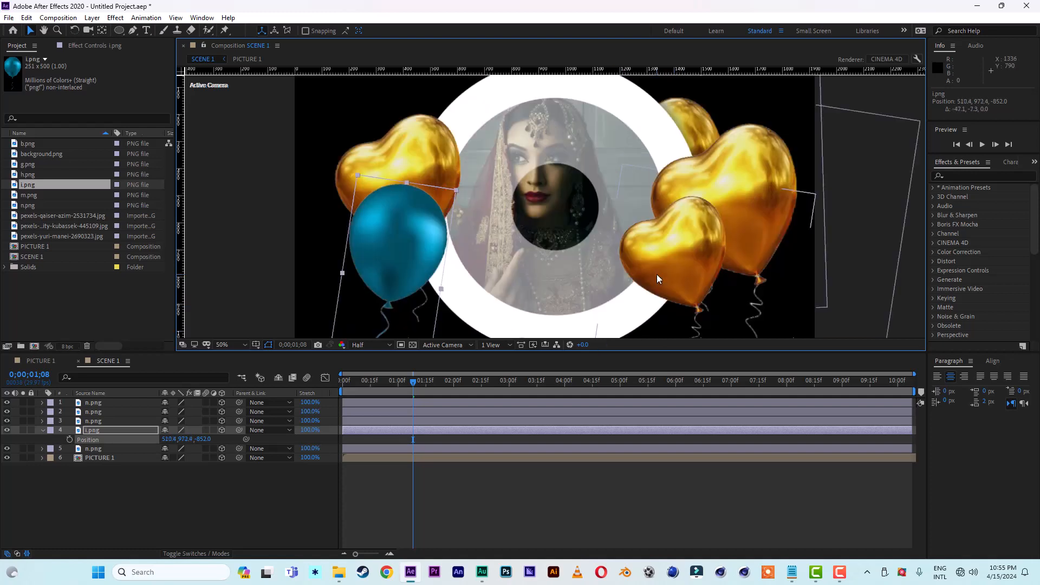
pyautogui.click(229, 344)
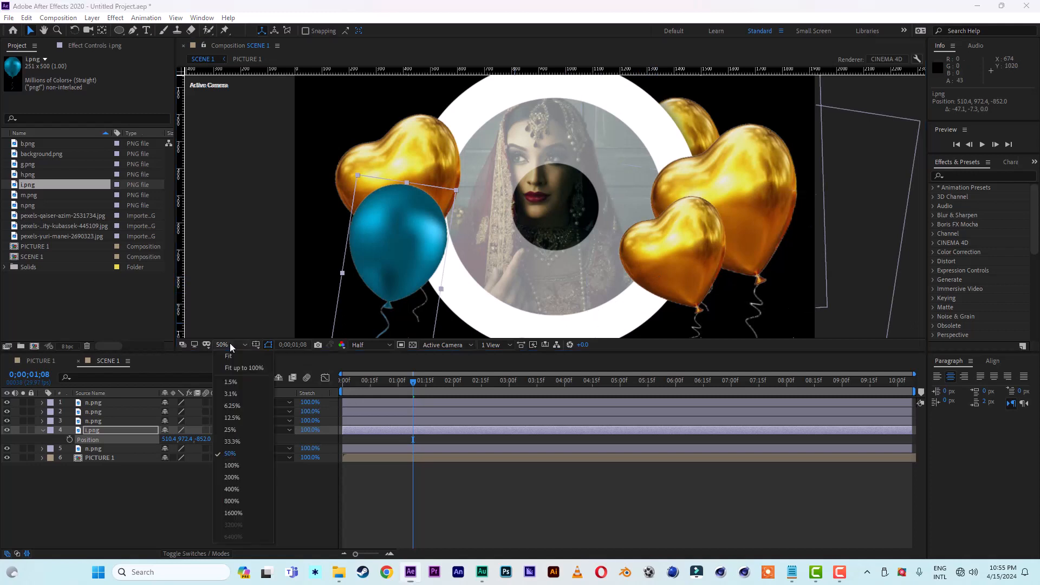
pyautogui.click(230, 356)
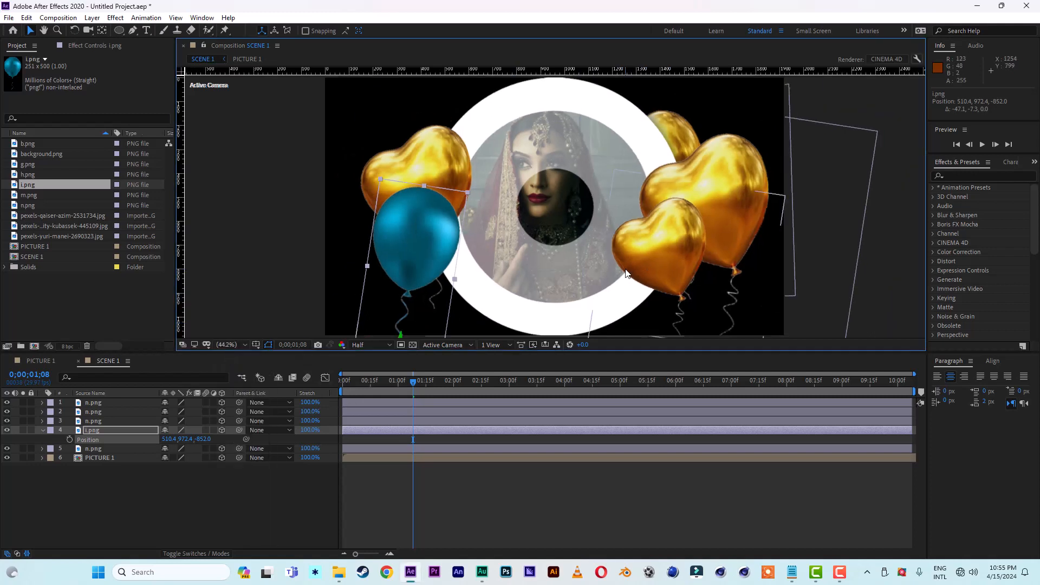
pyautogui.press(',')
pyautogui.press(',')
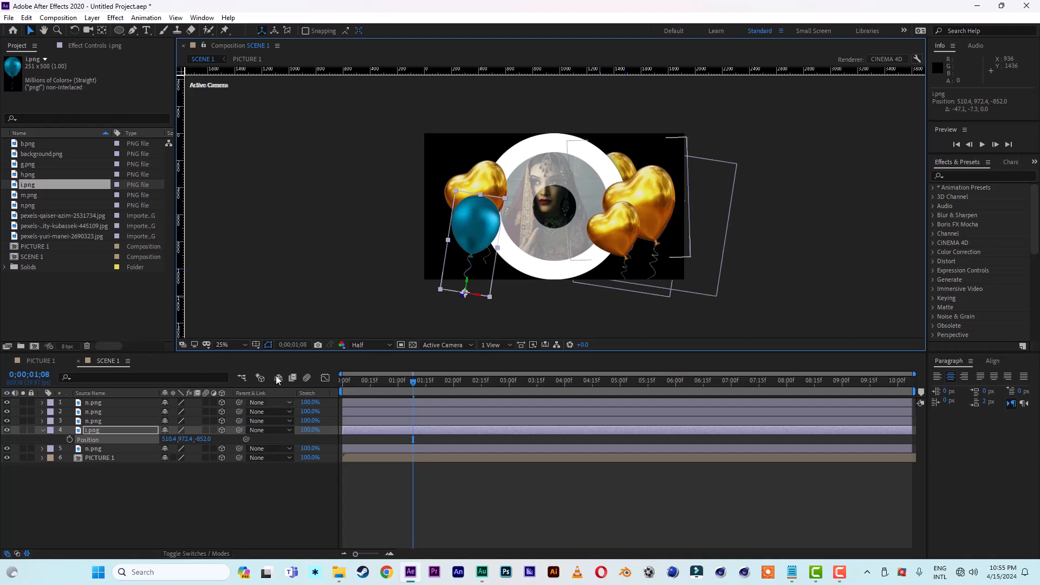
pyautogui.click(230, 345)
pyautogui.click(230, 356)
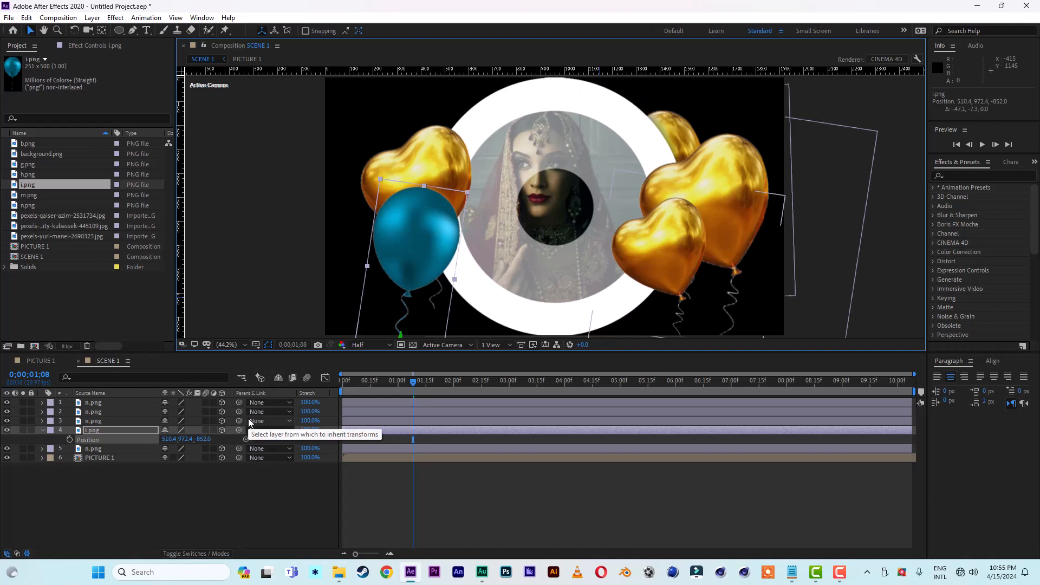
pyautogui.click(43, 431)
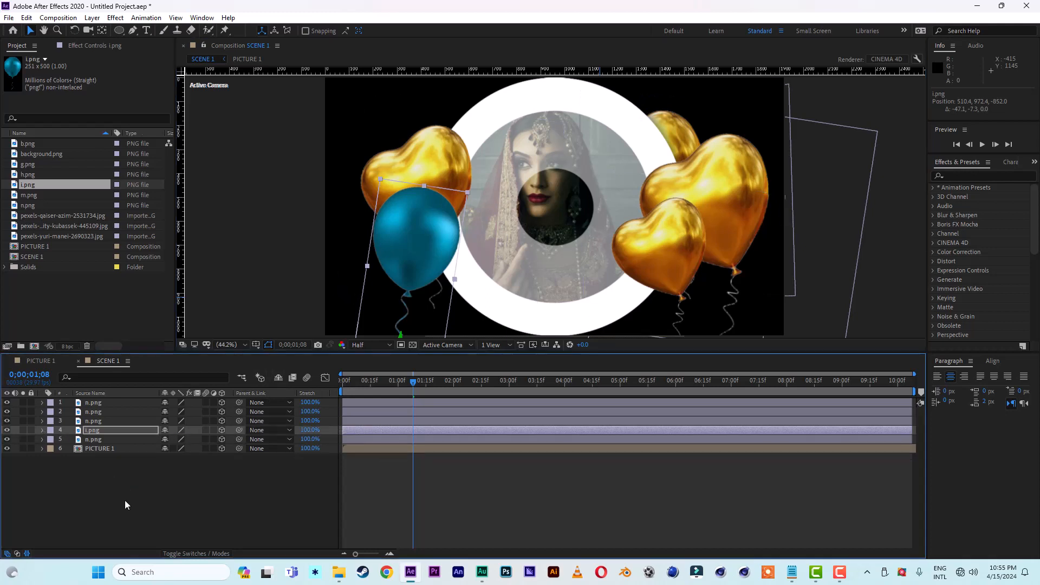
# Step: Add a two-node 35mm camera named Camera 1 and move it above all other layers
pyautogui.rightClick(112, 506)
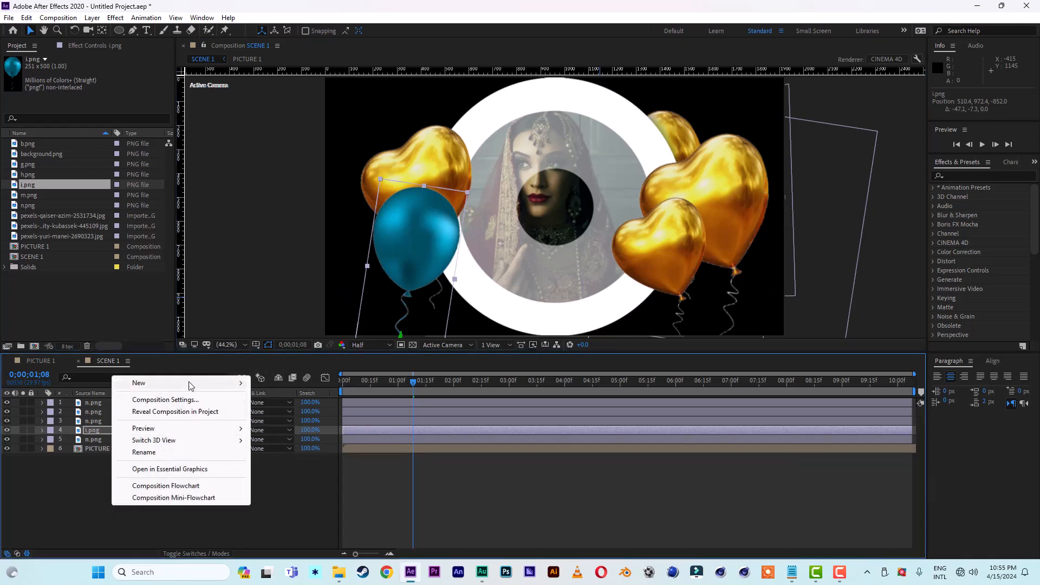
pyautogui.moveTo(189, 385)
pyautogui.click(291, 436)
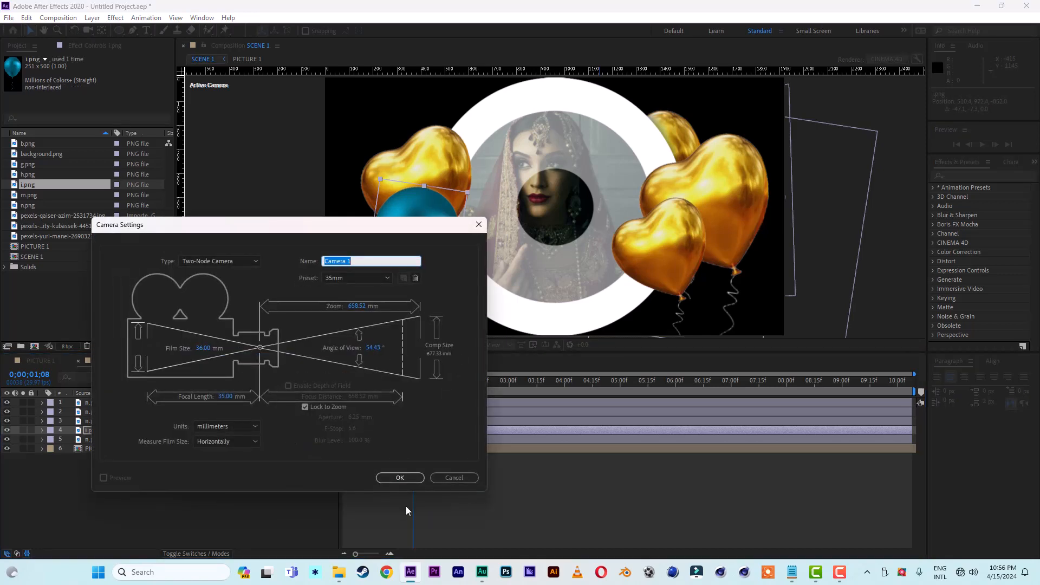
pyautogui.click(408, 479)
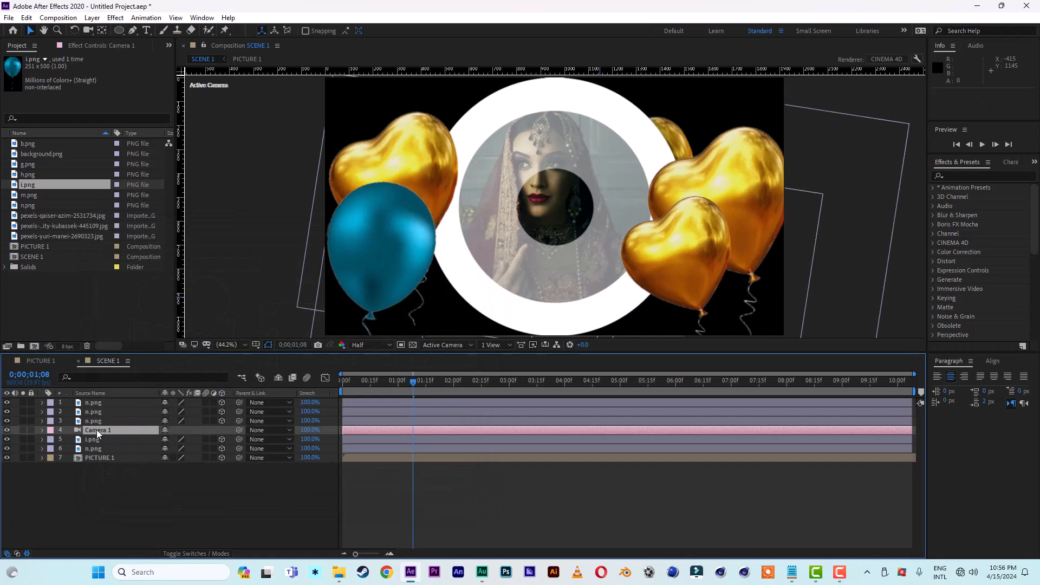
pyautogui.moveTo(97, 430); pyautogui.dragTo(95, 407)
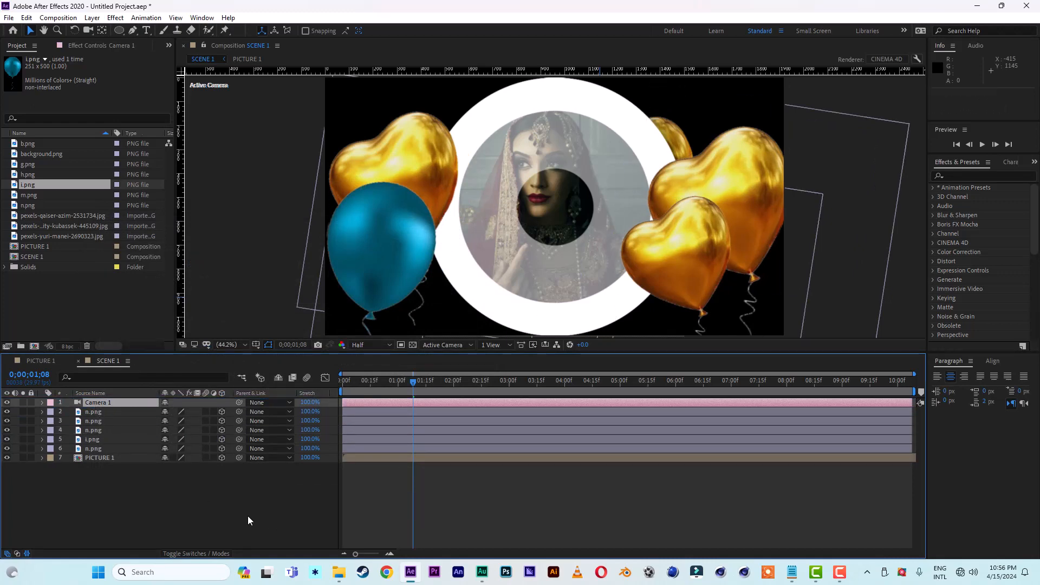
# Step: Apply the expression wiggle(3,100) to Camera 1's Position and preview the camera motion from the start
pyautogui.press('p')
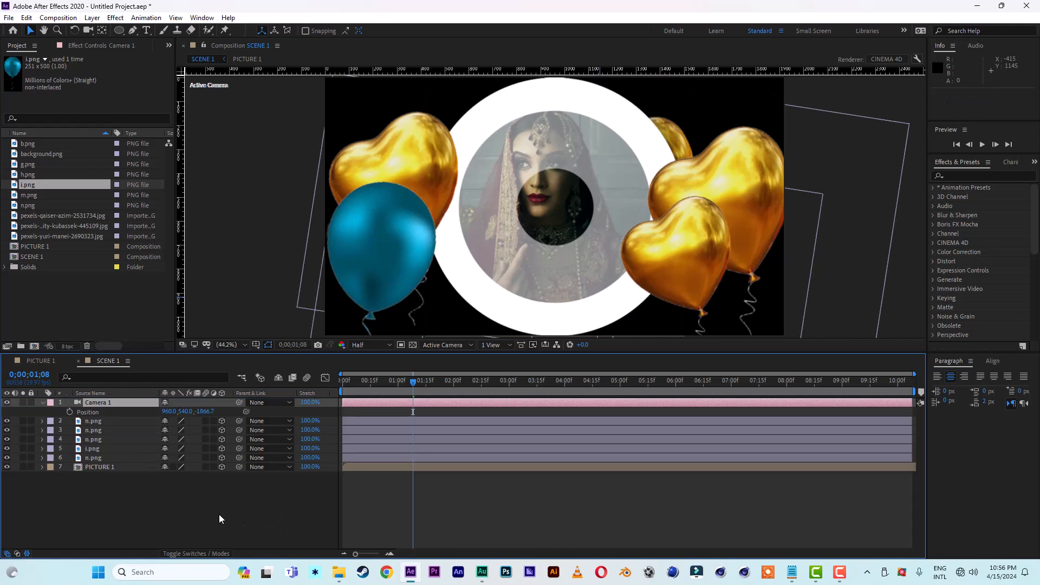
pyautogui.keyDown('alt'); pyautogui.click(69, 412); pyautogui.keyUp('alt')
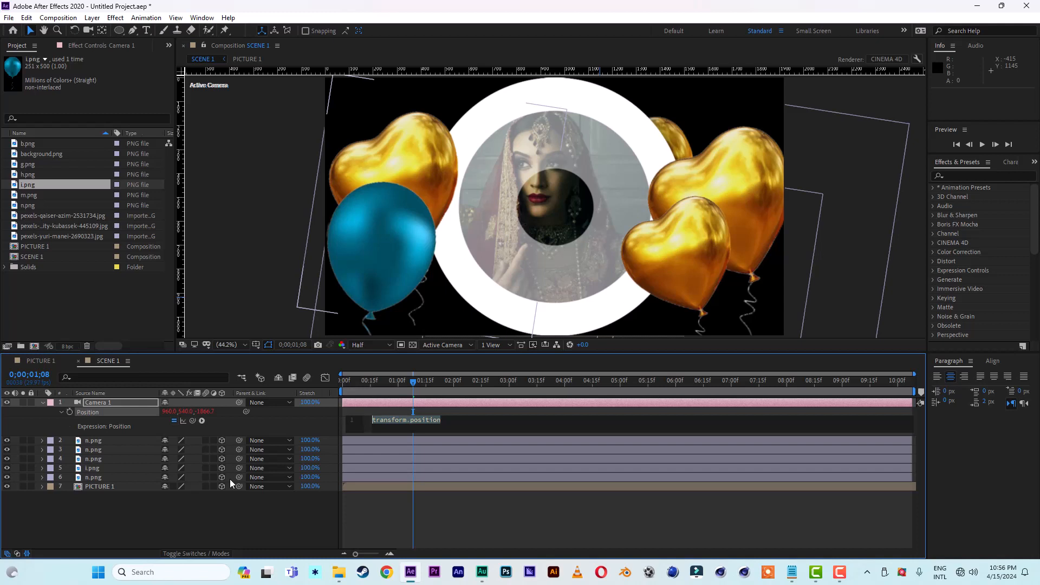
pyautogui.write('wiggle')
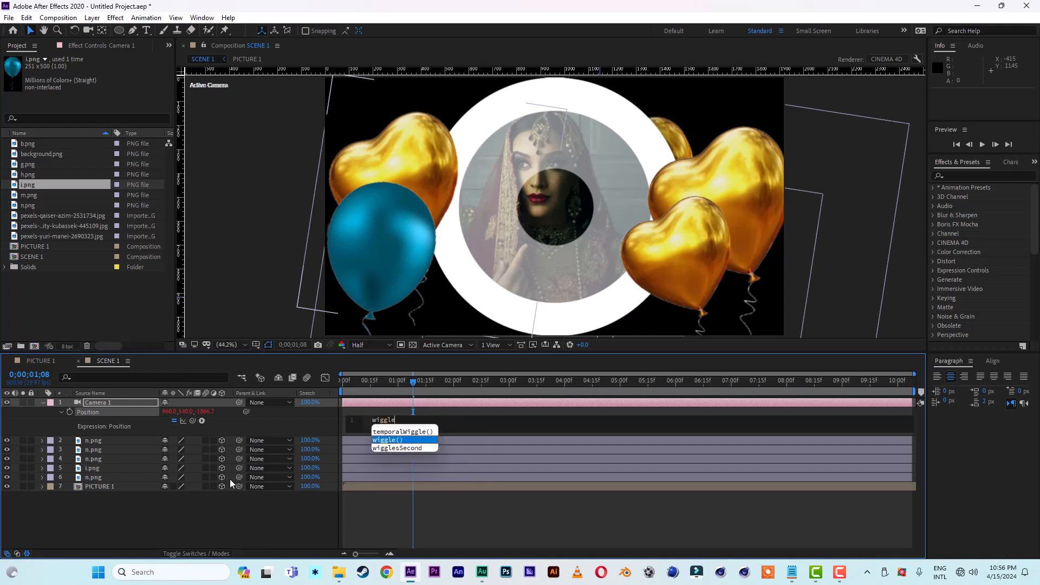
pyautogui.press('Return')
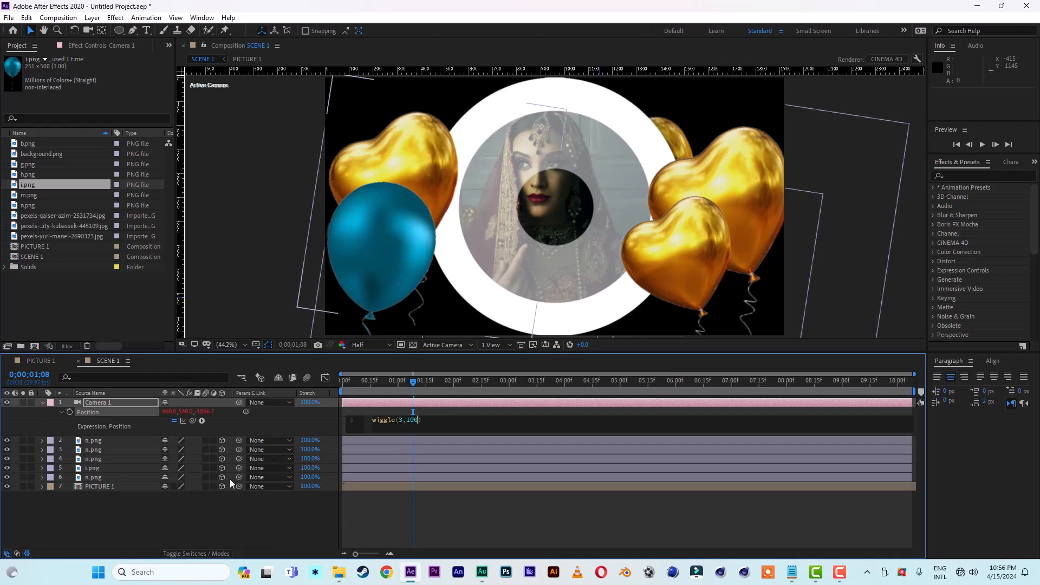
pyautogui.click(276, 521)
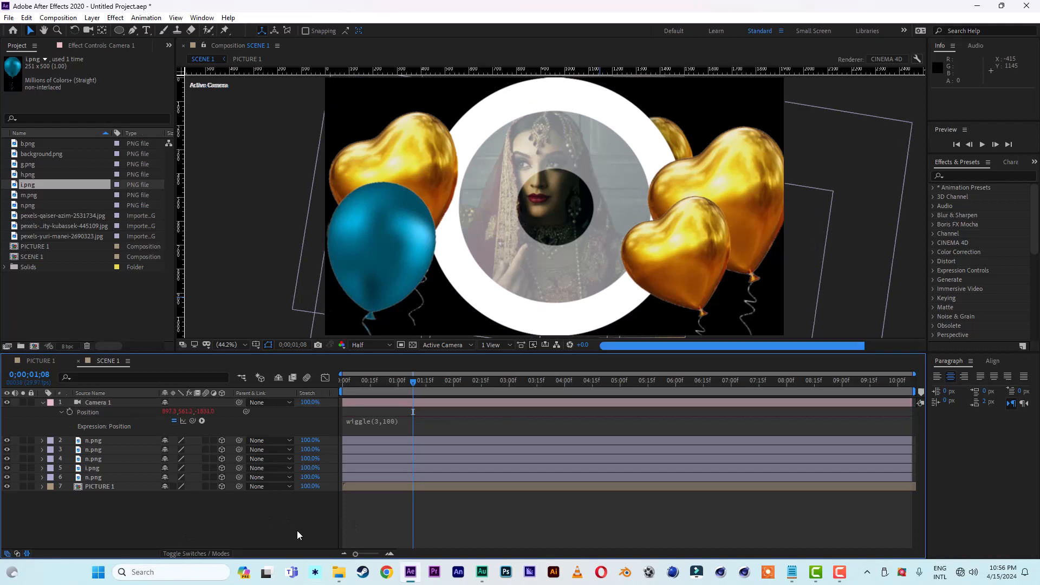
pyautogui.moveTo(373, 381); pyautogui.dragTo(304, 385)
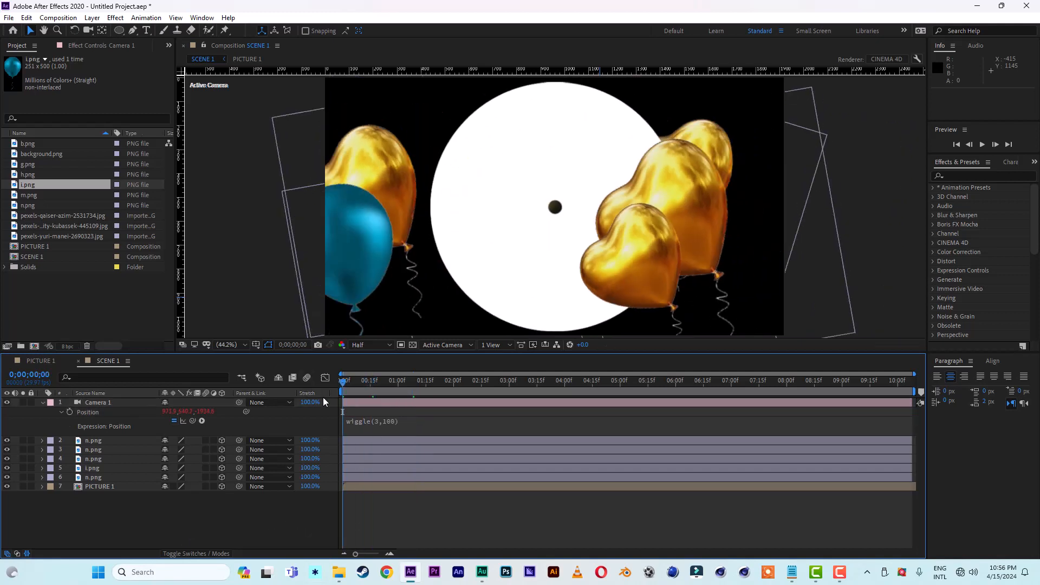
pyautogui.press('space')
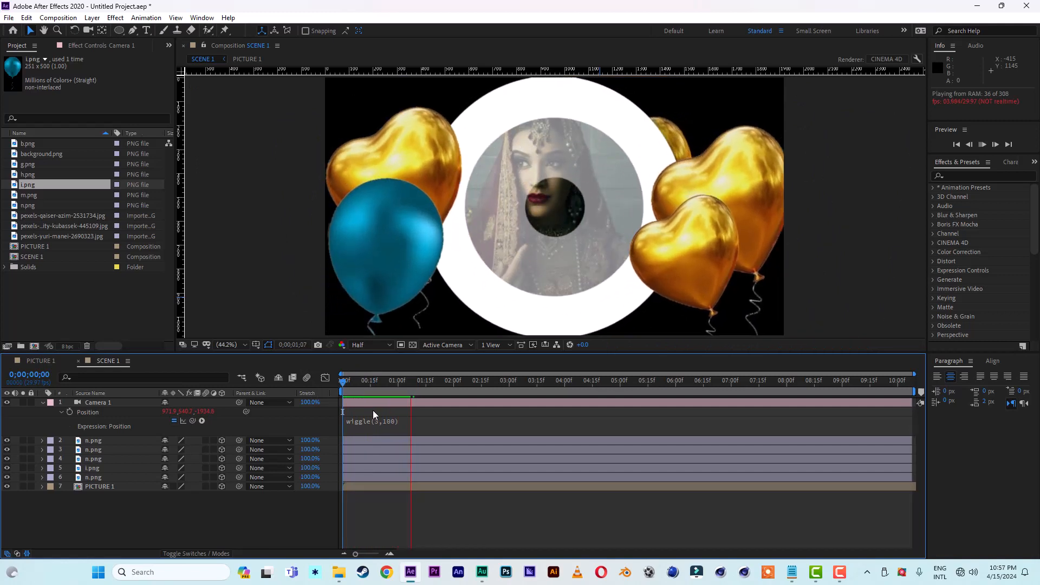
pyautogui.click(428, 381)
# Step: Add a null object, make it 3D, and parent all balloon layers and PICTURE 1 to it
pyautogui.rightClick(125, 523)
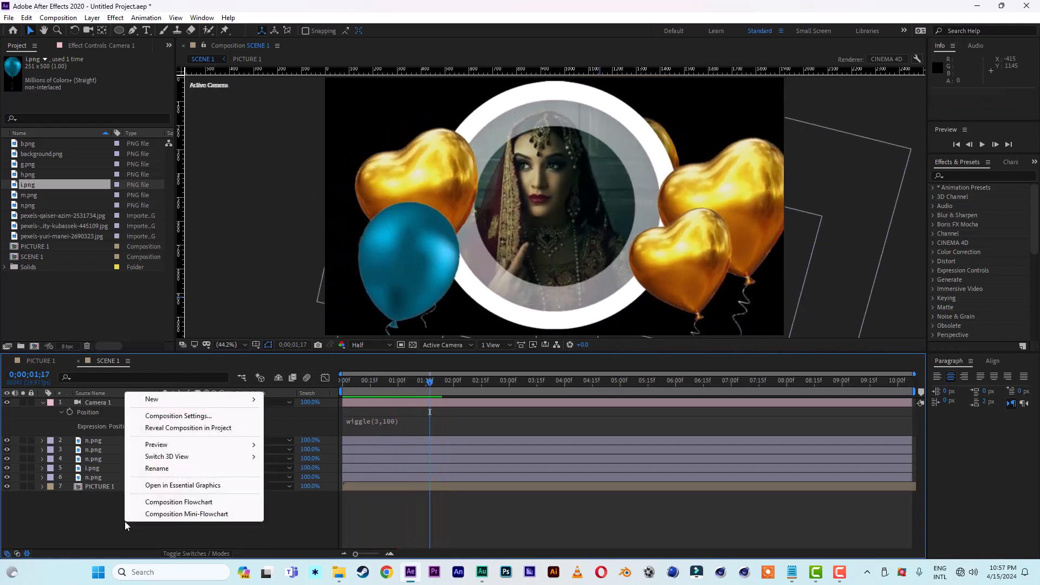
pyautogui.moveTo(200, 398)
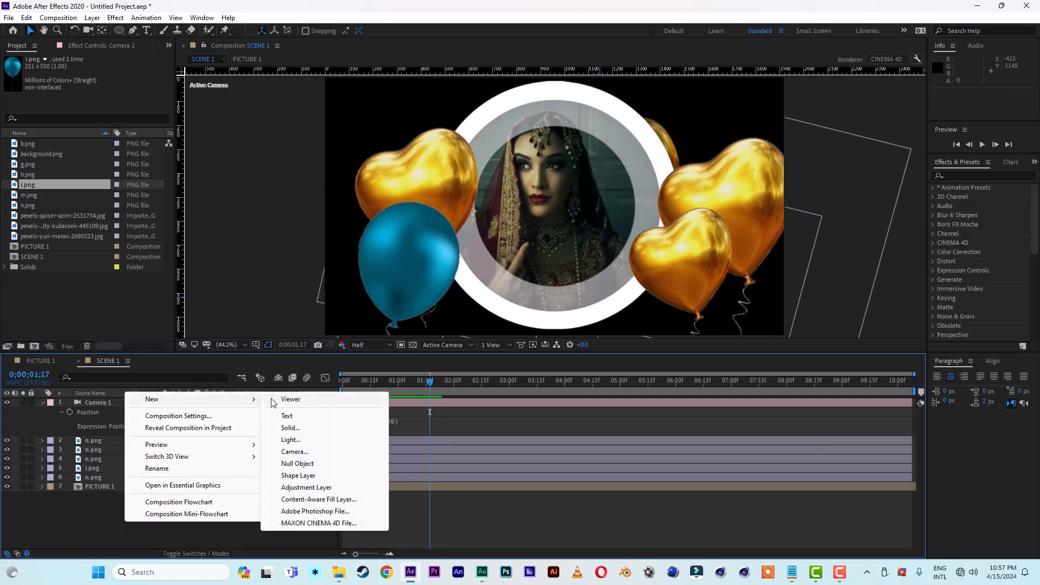
pyautogui.click(298, 465)
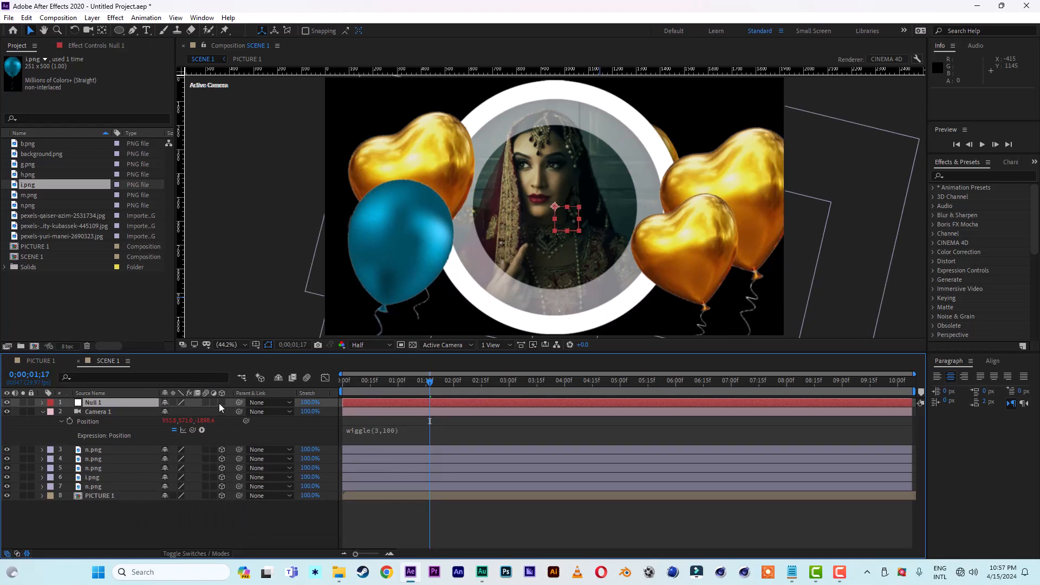
pyautogui.click(100, 450)
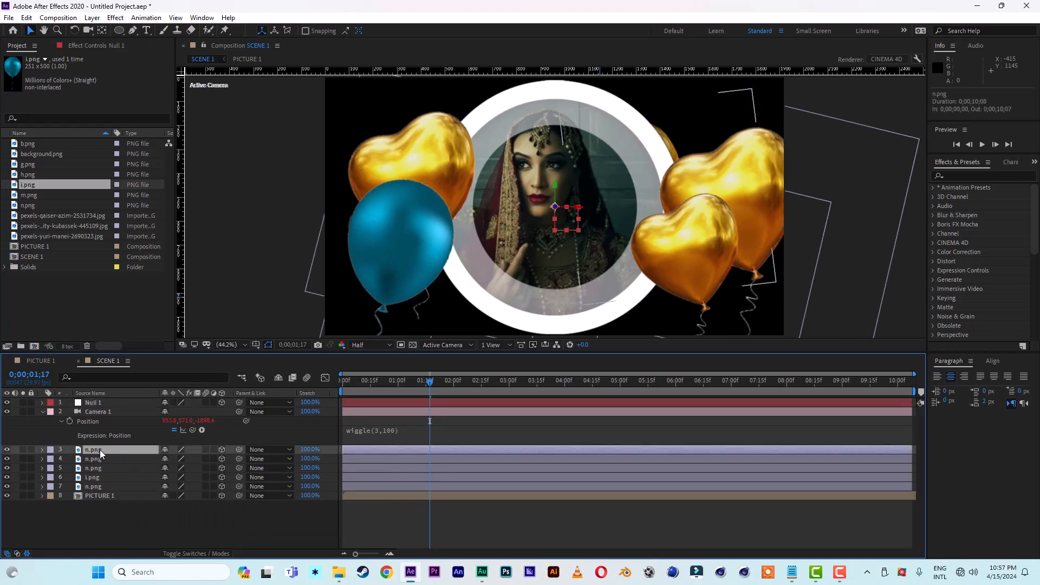
pyautogui.keyDown('shift'); pyautogui.click(115, 496); pyautogui.keyUp('shift')
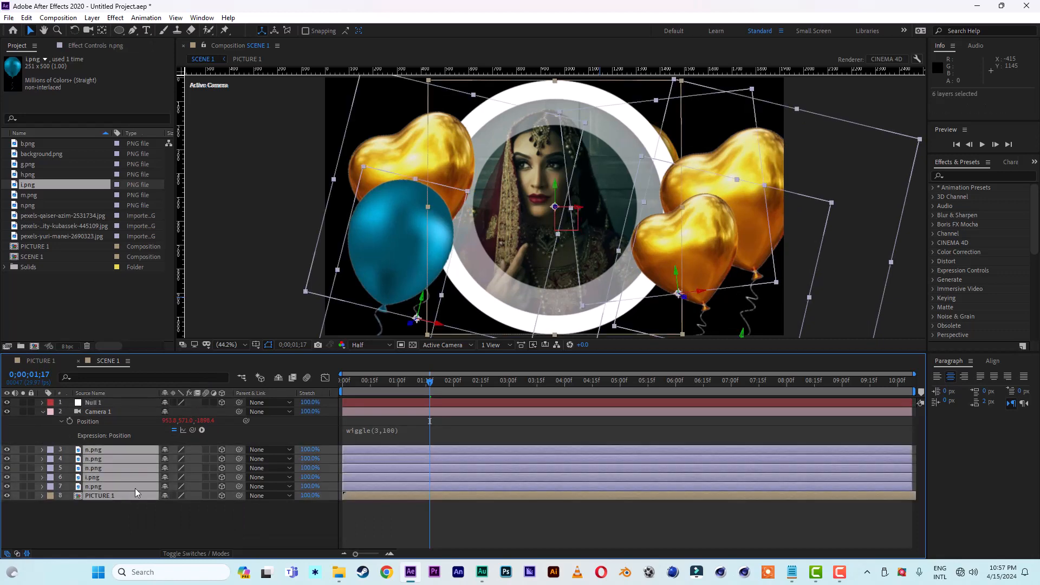
pyautogui.moveTo(239, 450); pyautogui.dragTo(113, 405)
# Step: Push the null back to Z position 253 and preview the scene from the start
pyautogui.click(113, 405)
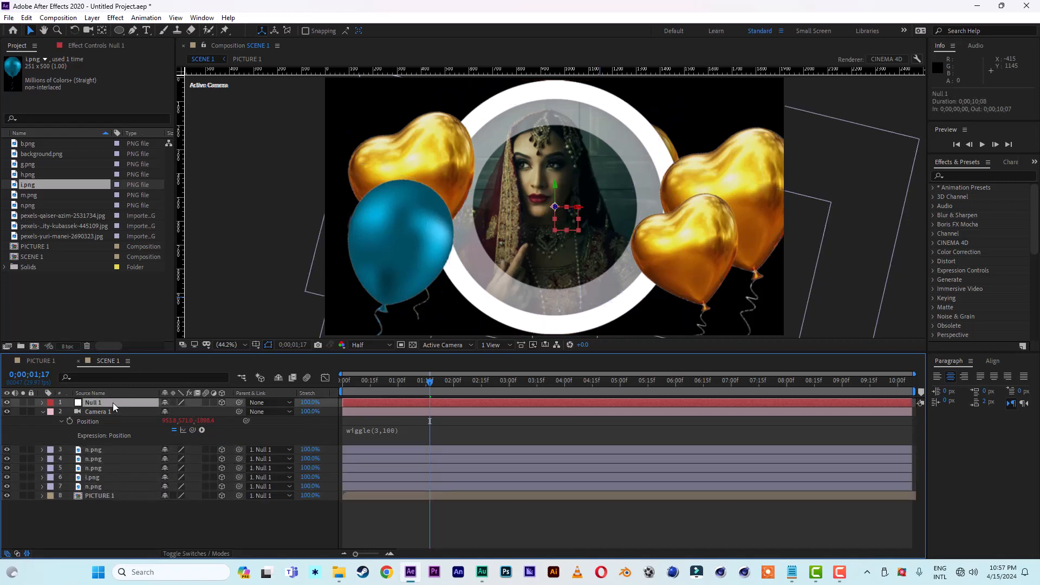
pyautogui.press('p')
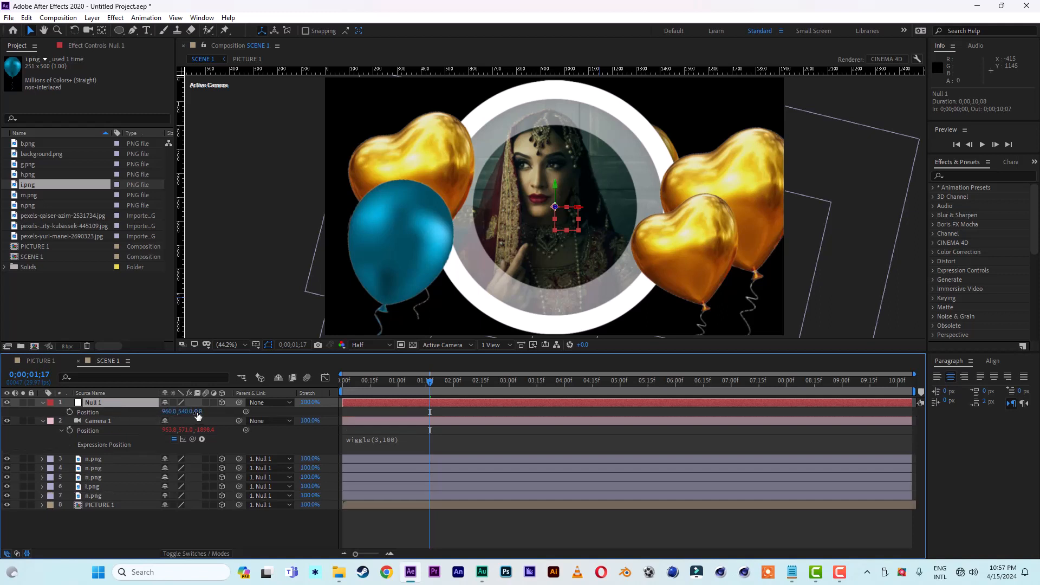
pyautogui.moveTo(197, 415); pyautogui.dragTo(338, 417)
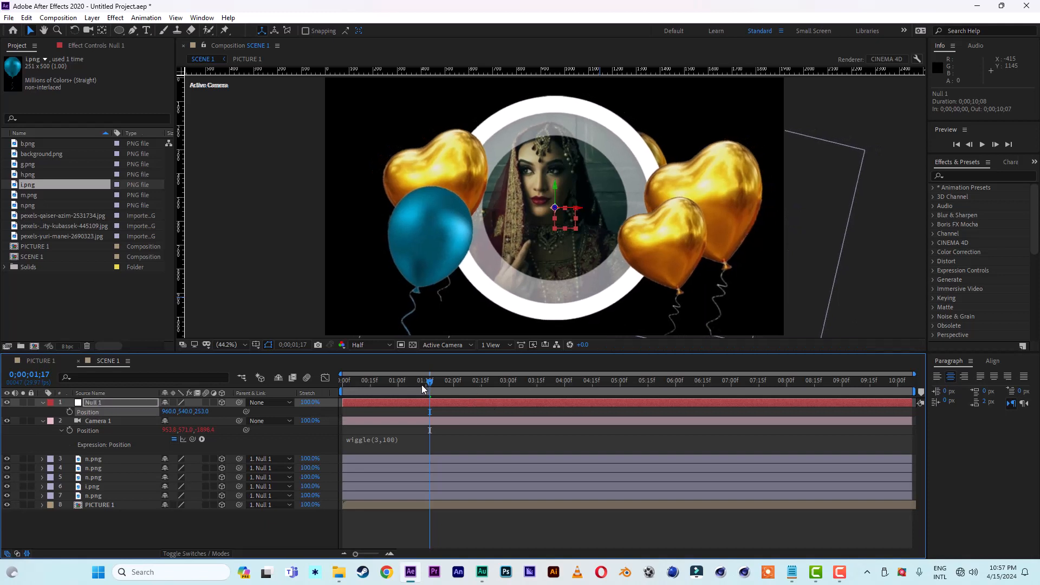
pyautogui.moveTo(421, 385); pyautogui.dragTo(343, 383)
pyautogui.press('space')
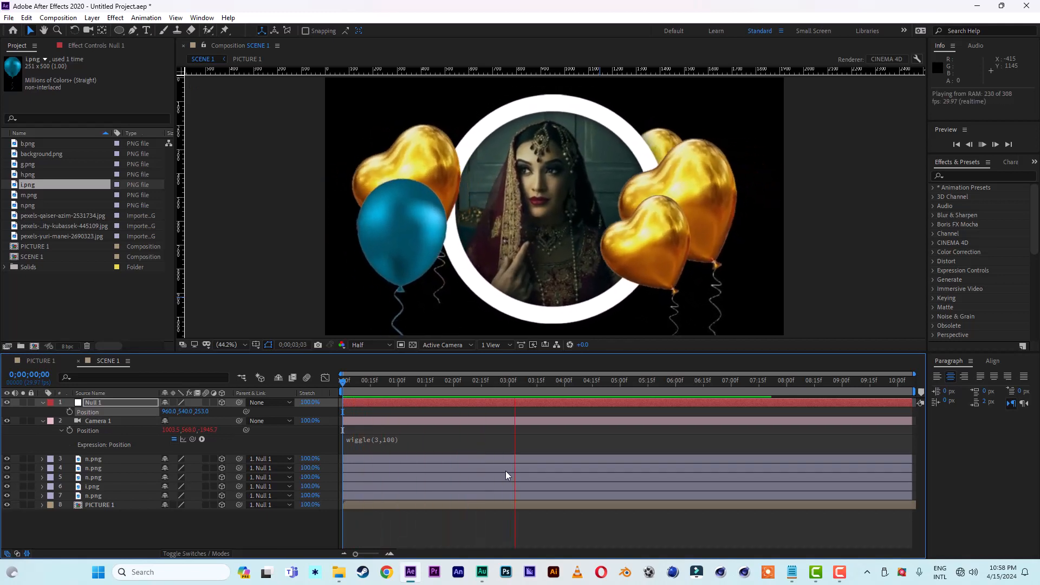
pyautogui.press('space')
pyautogui.moveTo(393, 383)
pyautogui.mouseDown()
pyautogui.moveTo(368, 383)
pyautogui.moveTo(408, 383)
pyautogui.mouseUp()
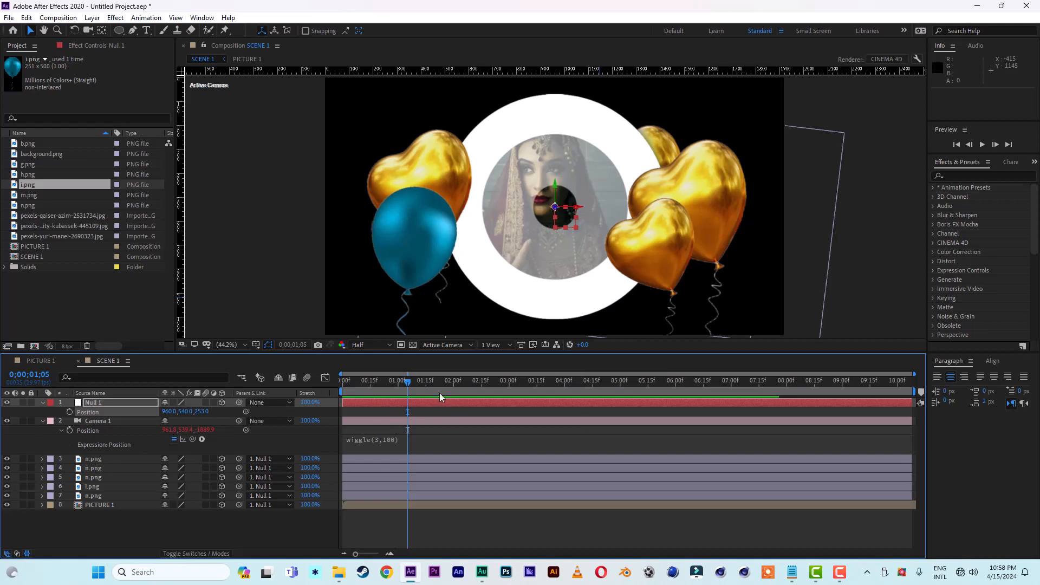
# Step: Keyframe the null's Position at 0;00;01;00 and push it back to Z 5487 at the first frame
pyautogui.moveTo(407, 383)
pyautogui.mouseDown()
pyautogui.moveTo(435, 384)
pyautogui.moveTo(399, 389)
pyautogui.mouseUp()
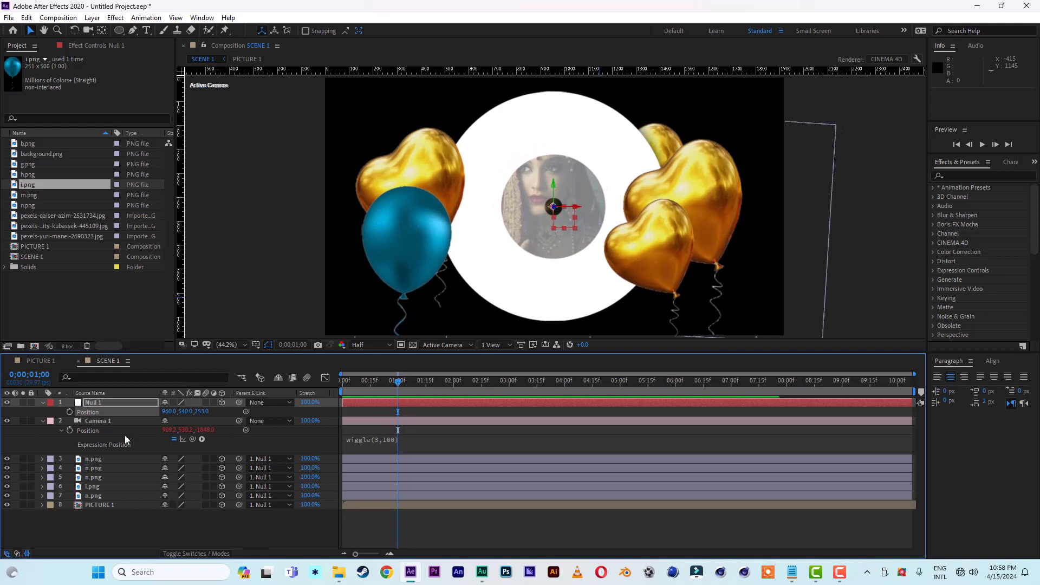
pyautogui.click(70, 412)
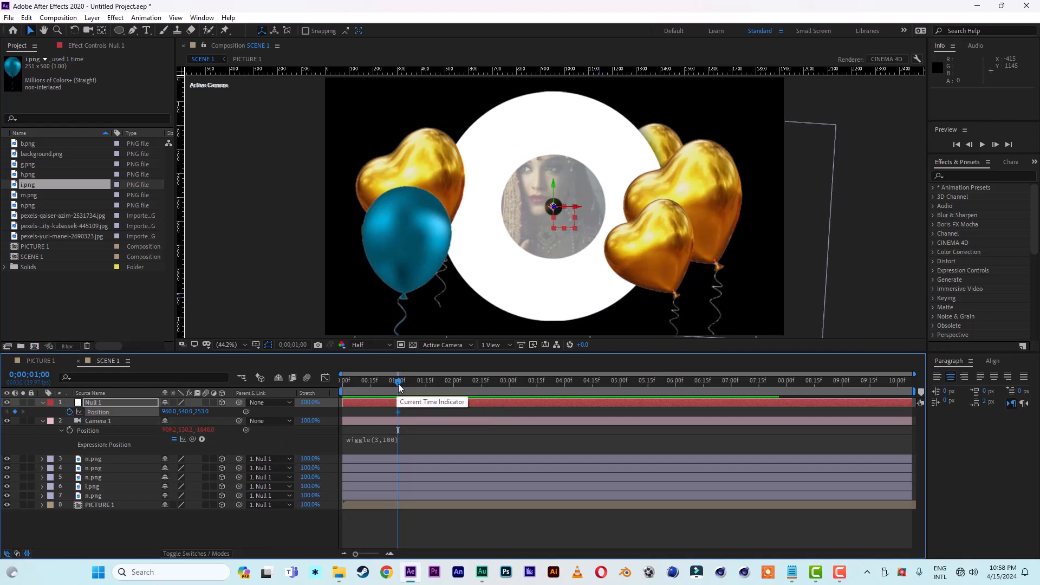
pyautogui.moveTo(399, 383); pyautogui.dragTo(337, 382)
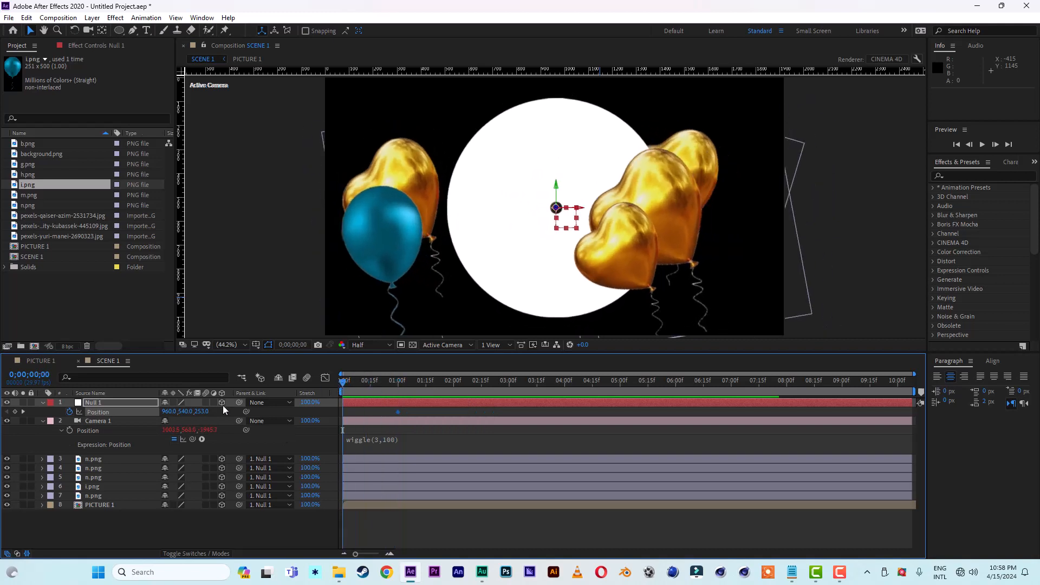
pyautogui.moveTo(204, 412); pyautogui.dragTo(361, 445)
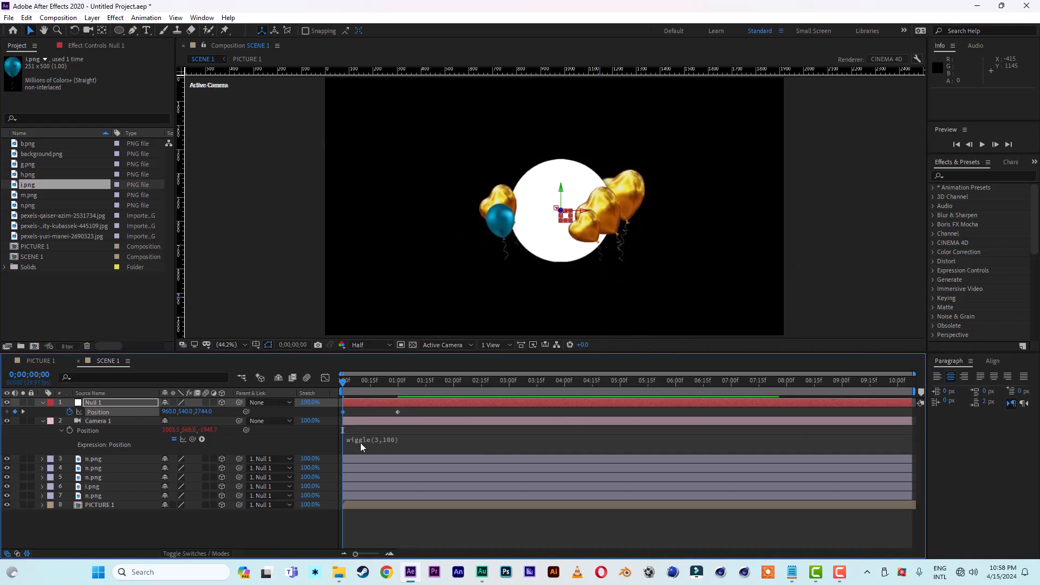
pyautogui.moveTo(199, 413); pyautogui.dragTo(991, 447)
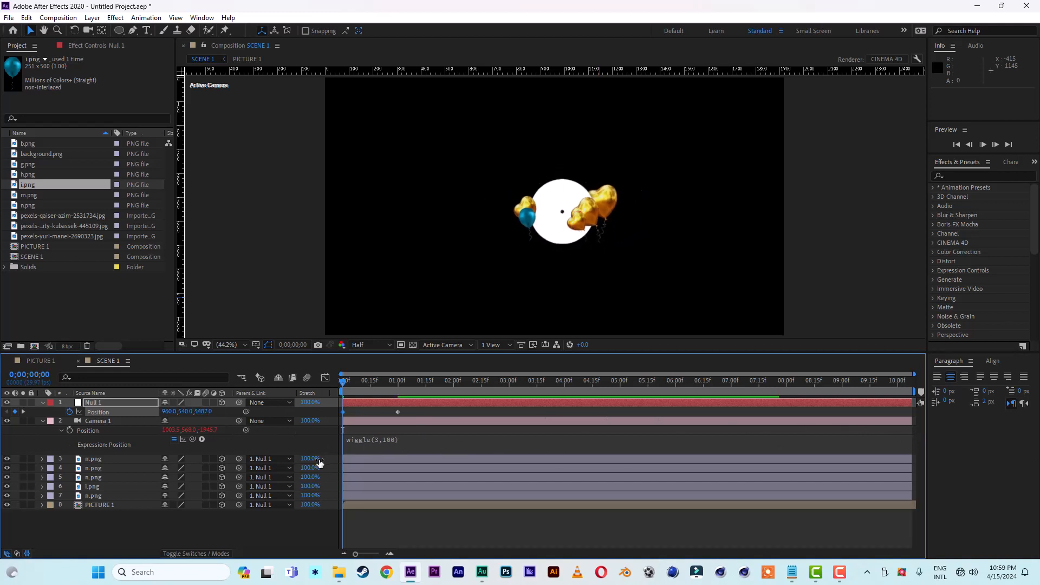
# Step: Preview the null's approach animation from the start several times to check the motion
pyautogui.press('space')
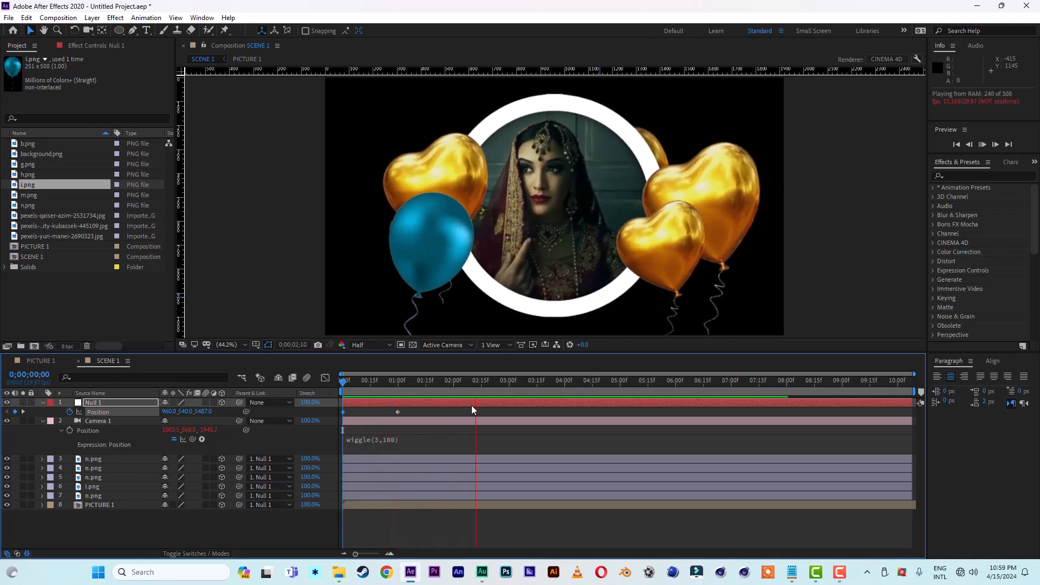
pyautogui.press('space')
pyautogui.press('space')
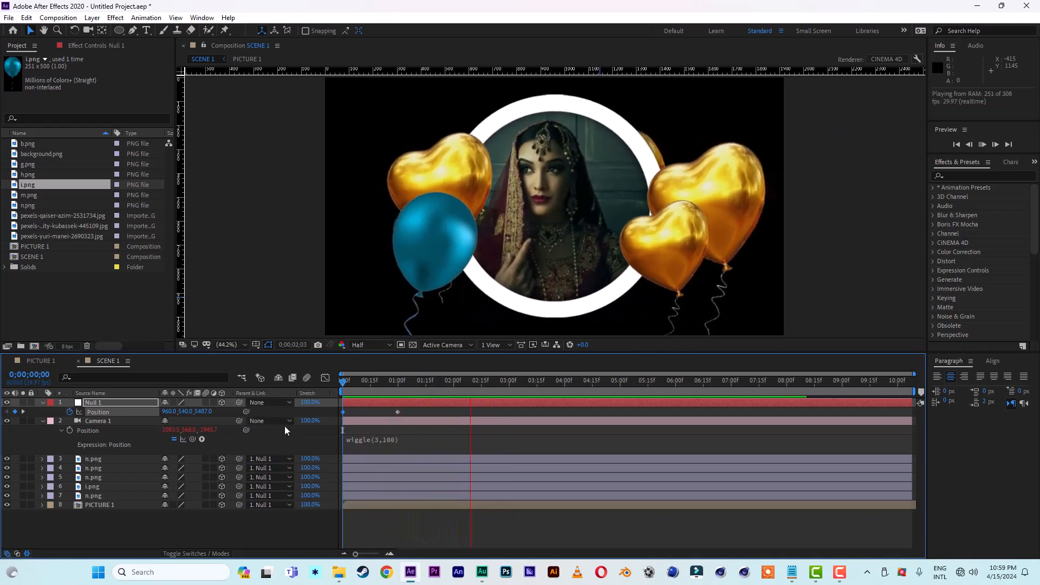
pyautogui.press('space')
pyautogui.press('space')
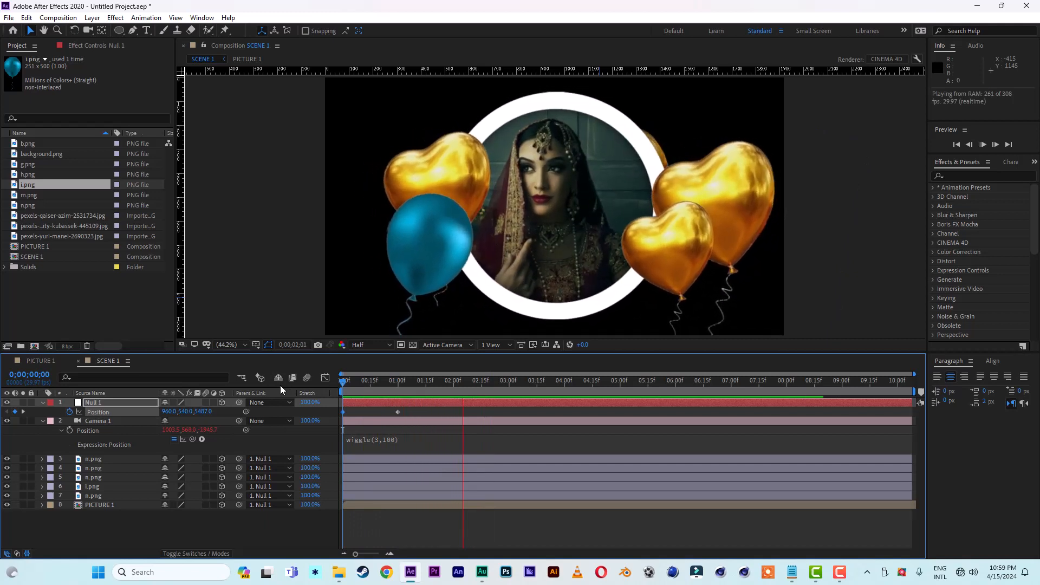
pyautogui.press('space')
pyautogui.press('space')
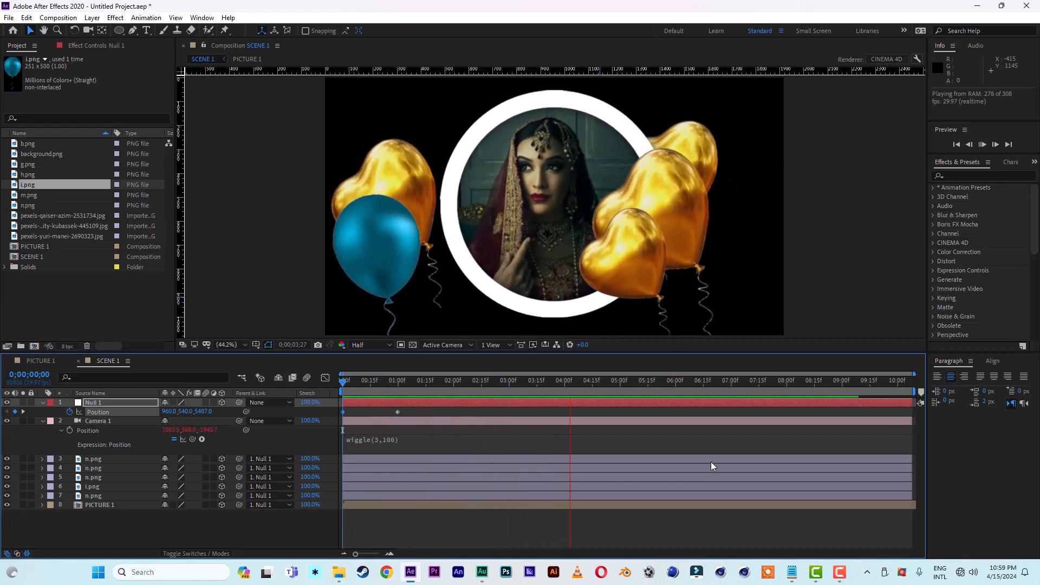
# Step: Add a holding Position keyframe on the null at 0;00;04;16 and move it off-frame to about X -3007 at 0;00;05;15
pyautogui.click(593, 380)
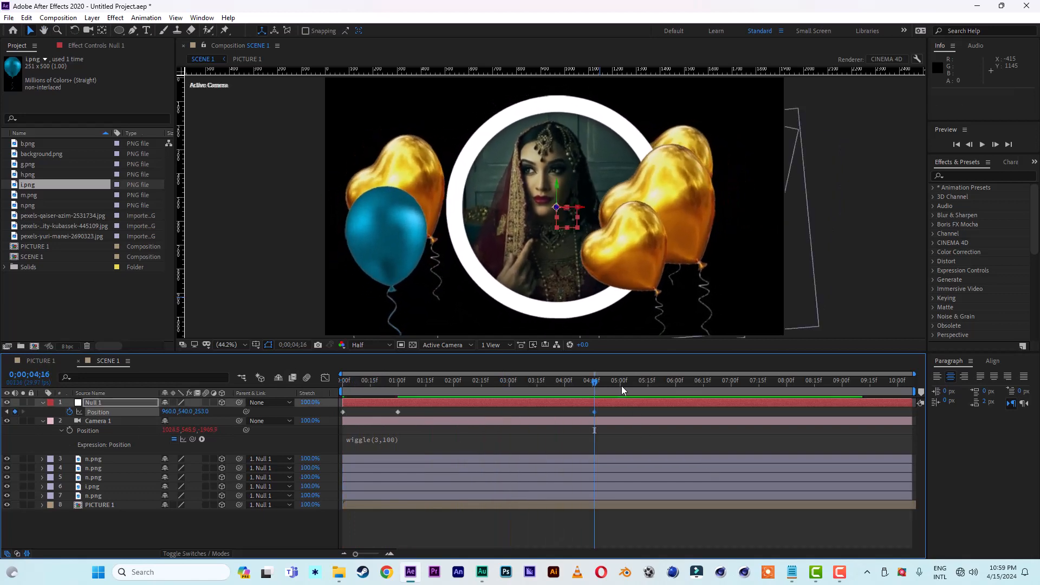
pyautogui.click(649, 382)
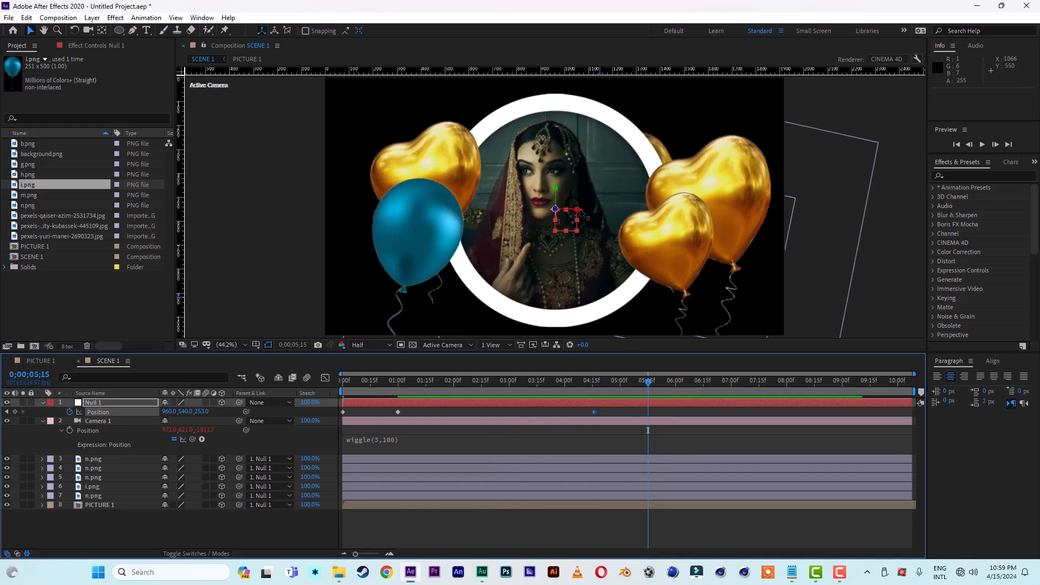
pyautogui.moveTo(580, 213); pyautogui.dragTo(38, 211)
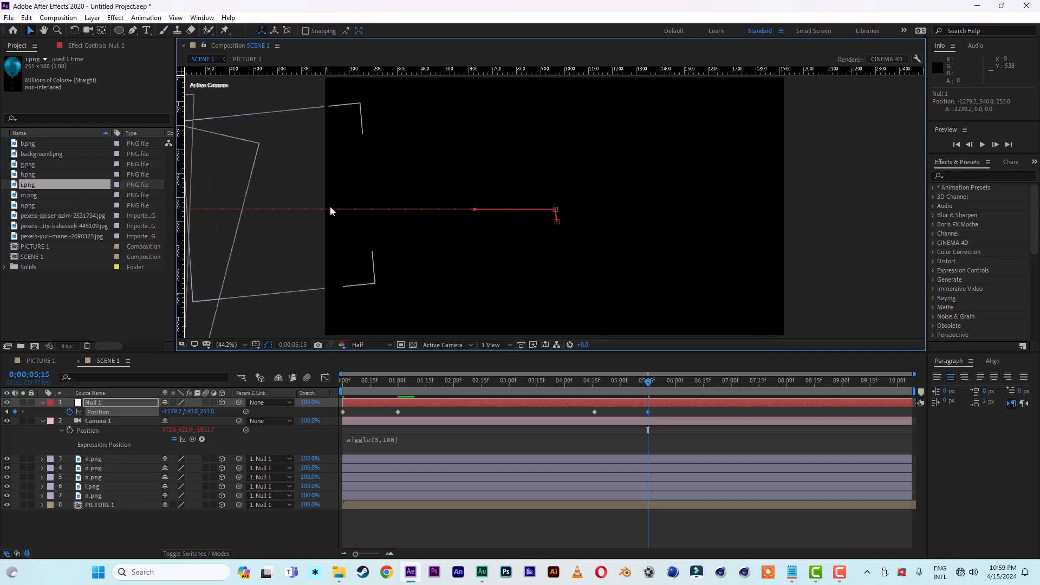
pyautogui.scroll(-4, 330, 206)
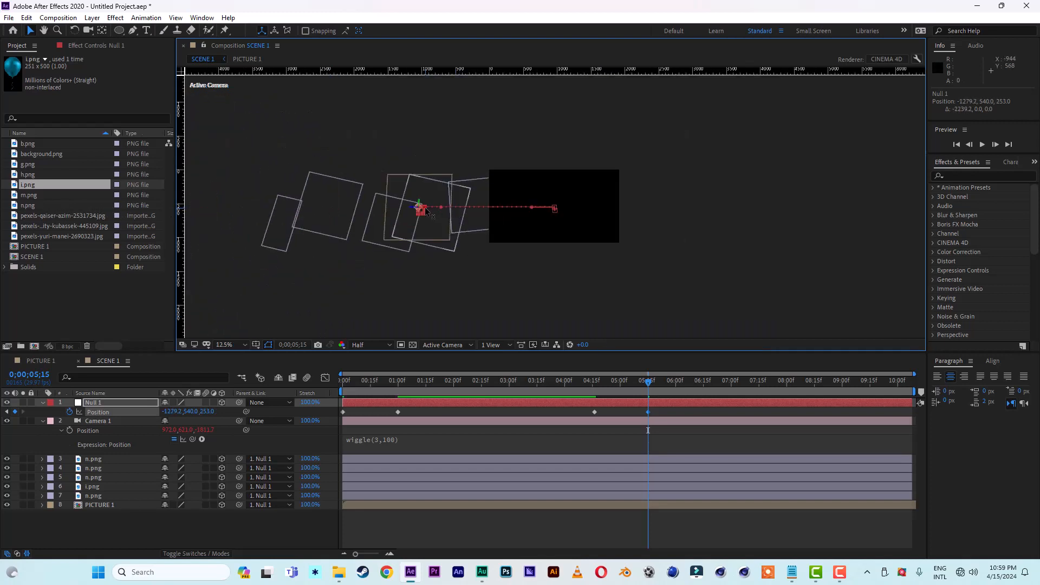
pyautogui.moveTo(427, 212); pyautogui.dragTo(313, 215)
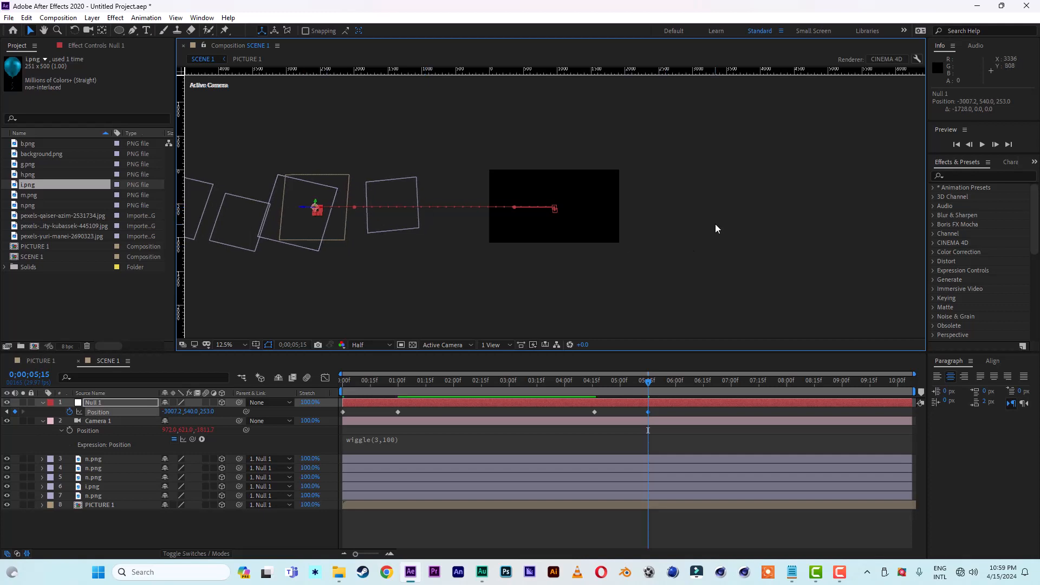
pyautogui.press('.')
pyautogui.click(818, 231)
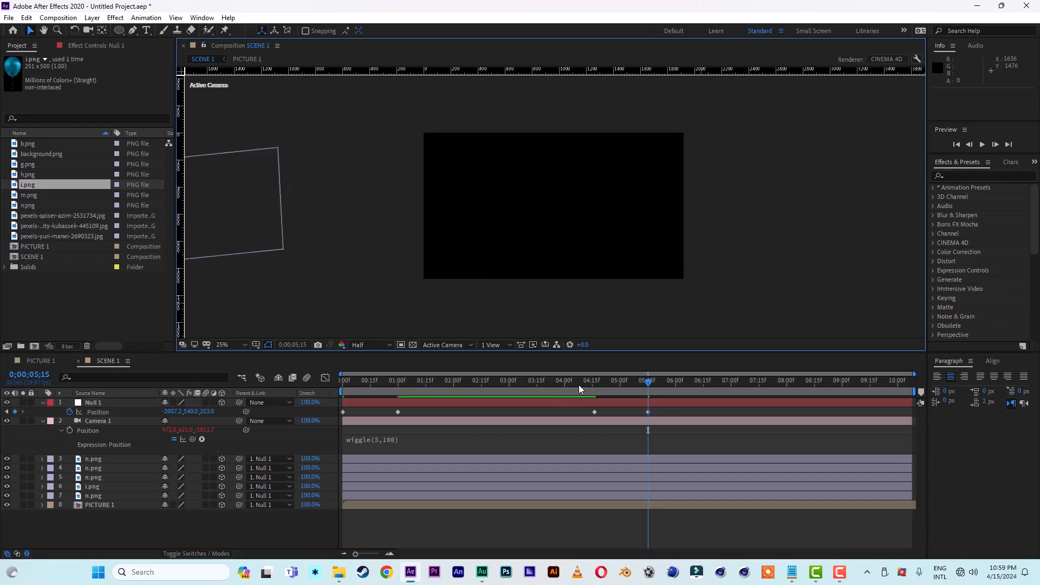
# Step: Duplicate the topmost gold balloon layer, place the copy at about 1856, 574, 517, and scrub through the exit
pyautogui.moveTo(585, 380); pyautogui.dragTo(615, 388)
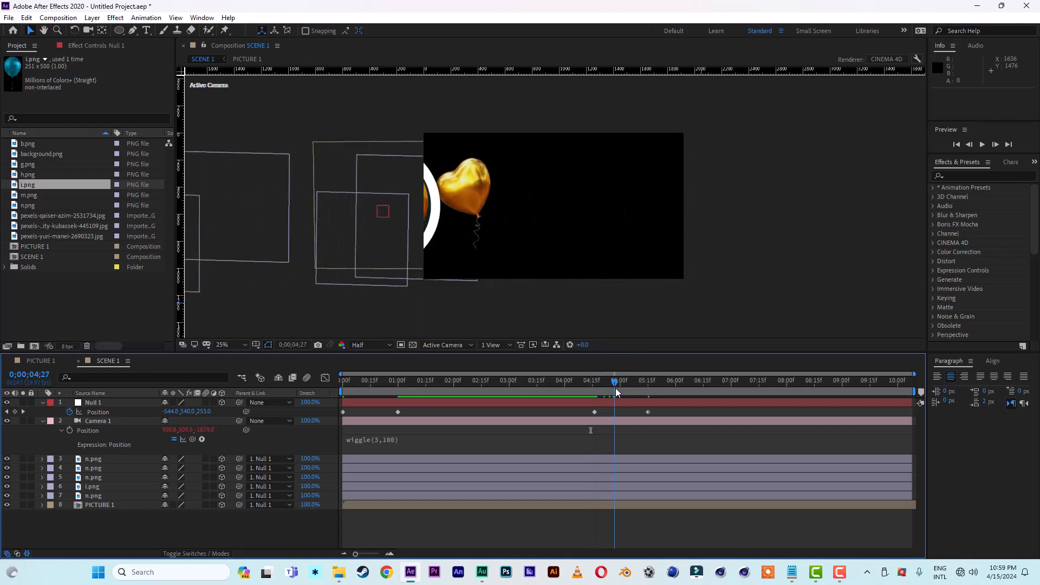
pyautogui.click(100, 458)
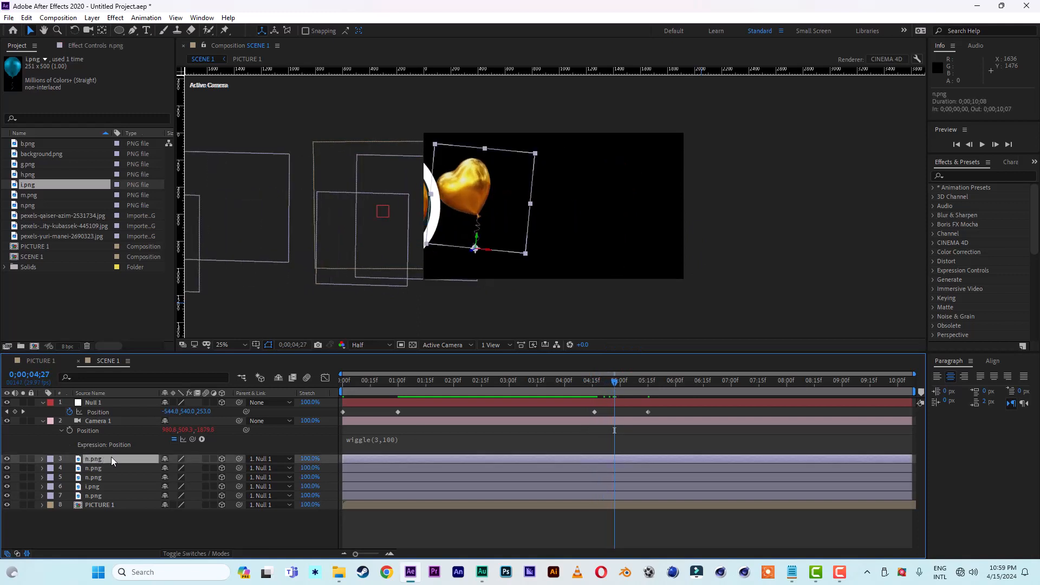
pyautogui.hotkey('ctrl', 'd')
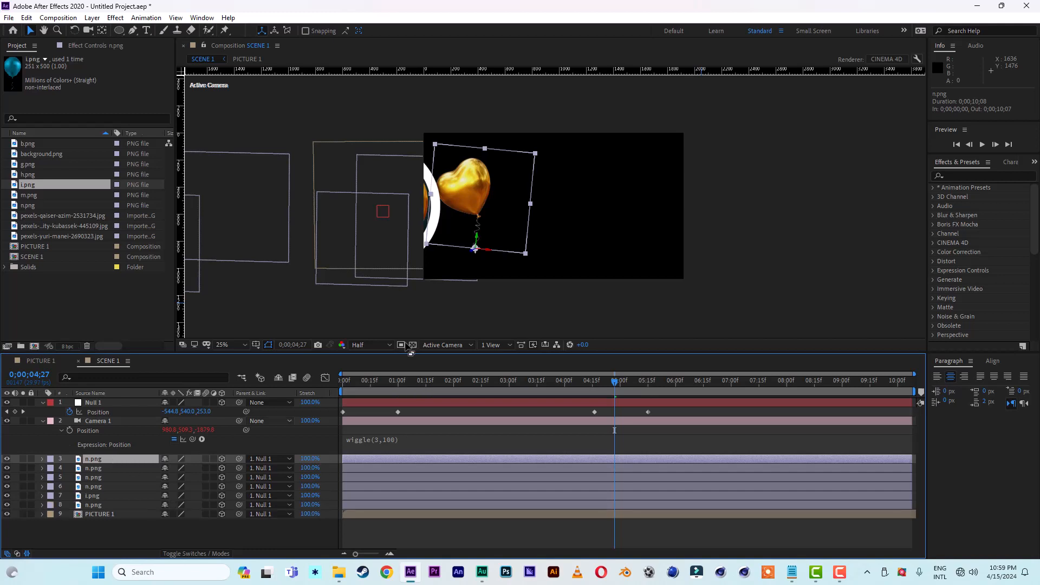
pyautogui.moveTo(490, 253); pyautogui.dragTo(652, 270)
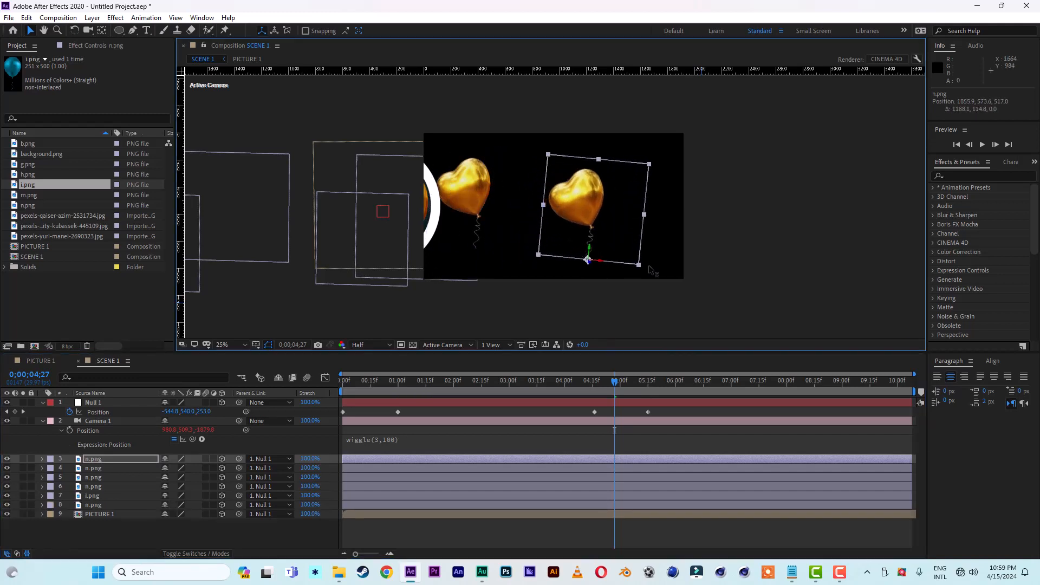
pyautogui.moveTo(377, 382); pyautogui.dragTo(628, 396)
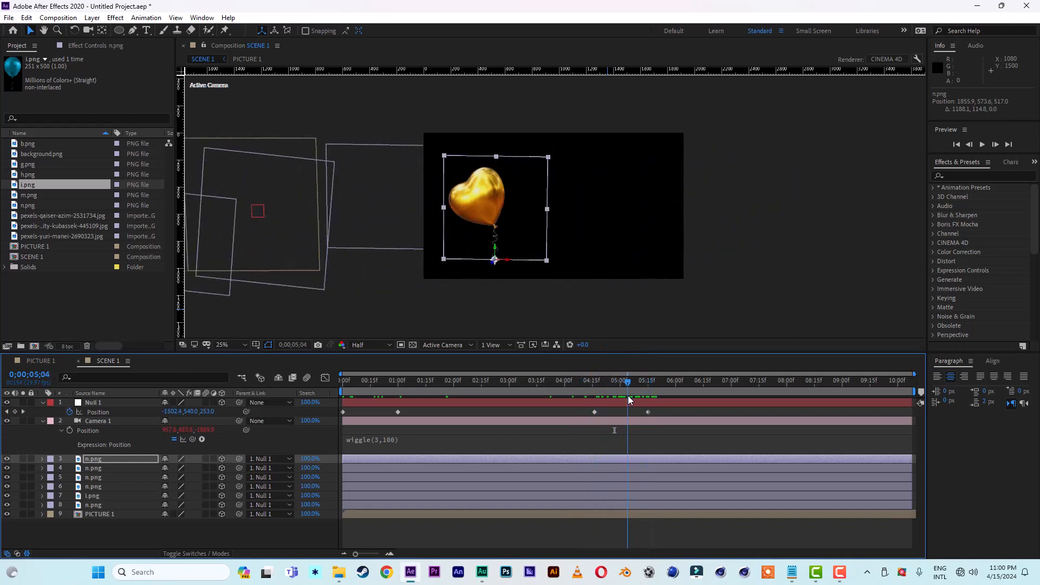
# Step: Replace the duplicated balloon with g.png, scale it to 224%, lower it in the frame, and preview the scene
pyautogui.click(33, 163)
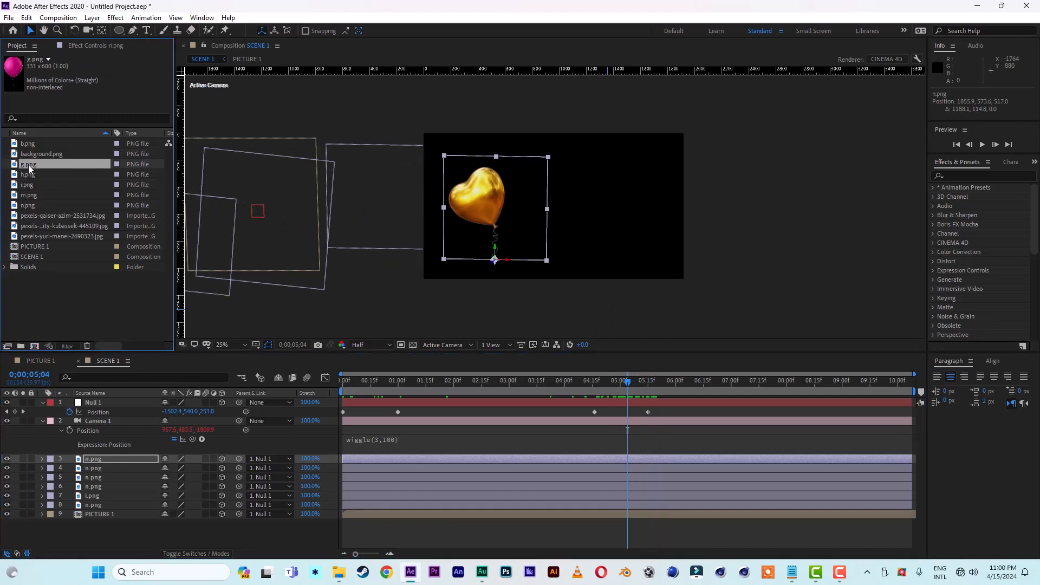
pyautogui.moveTo(28, 165); pyautogui.dragTo(95, 457)
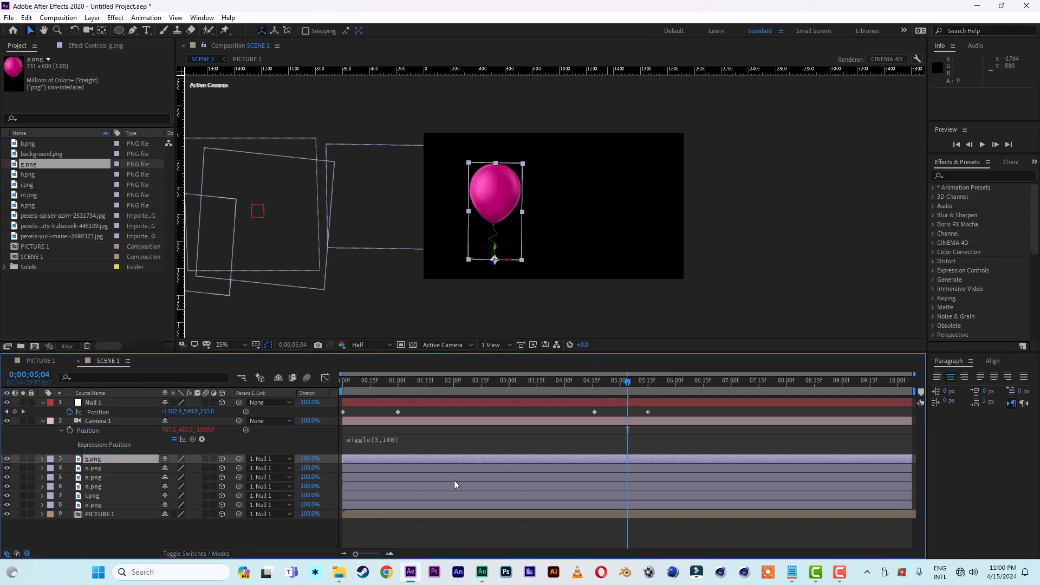
pyautogui.press('s')
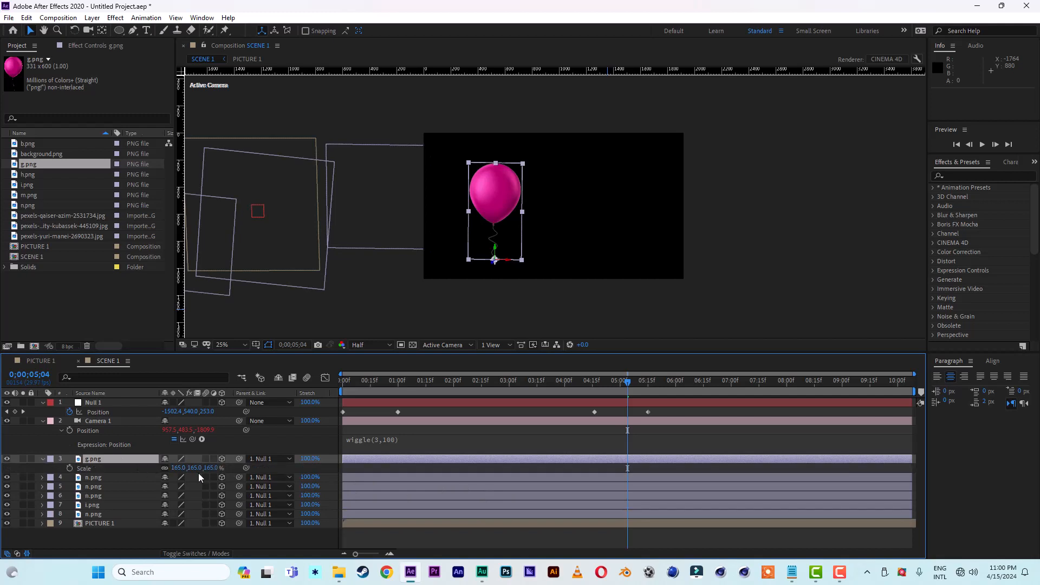
pyautogui.moveTo(219, 469); pyautogui.dragTo(249, 469)
pyautogui.moveTo(495, 248); pyautogui.dragTo(501, 295)
pyautogui.moveTo(629, 385); pyautogui.dragTo(281, 383)
pyautogui.press('space')
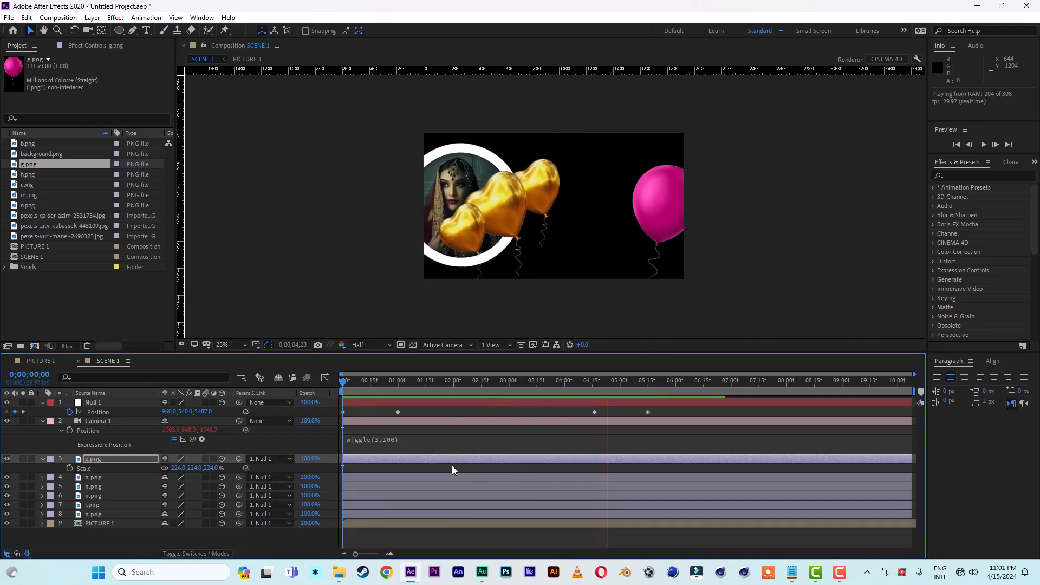
pyautogui.press('space')
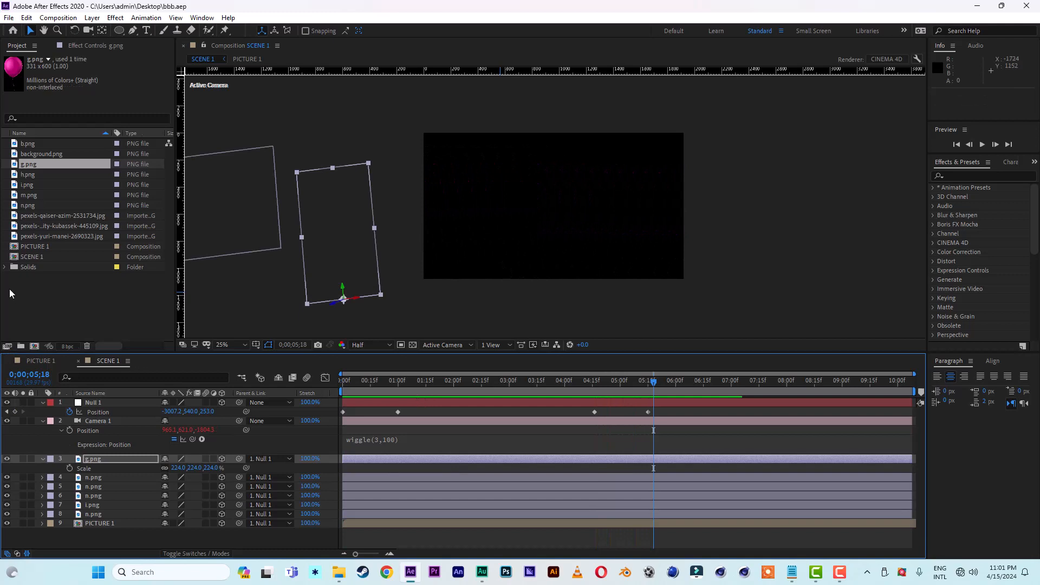
# Step: Duplicate the PICTURE 1 composition twice, open both copies, and collapse the top solid's properties in PICTURE 2
pyautogui.click(35, 247)
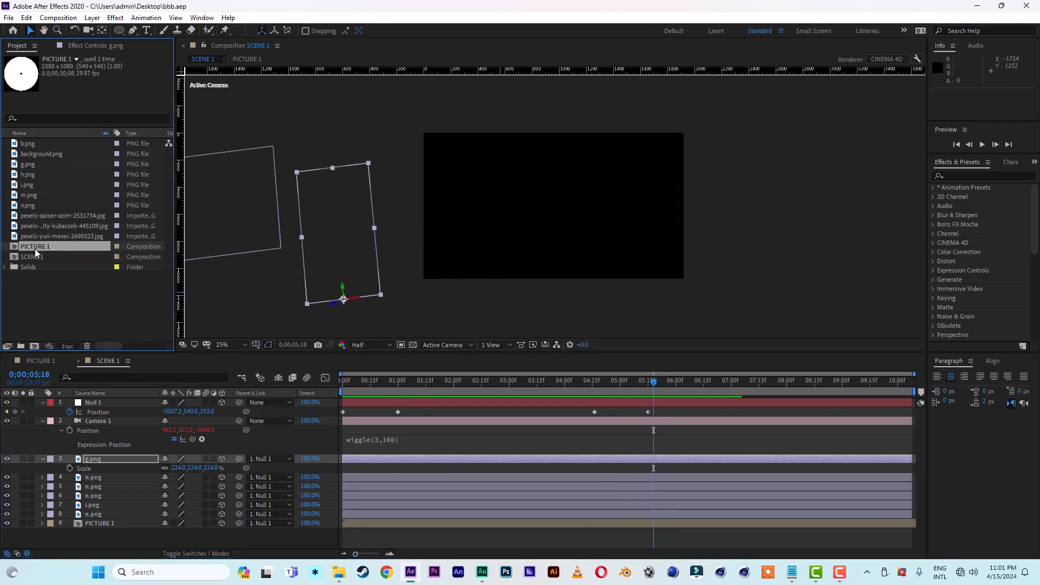
pyautogui.hotkey('ctrl', 'd')
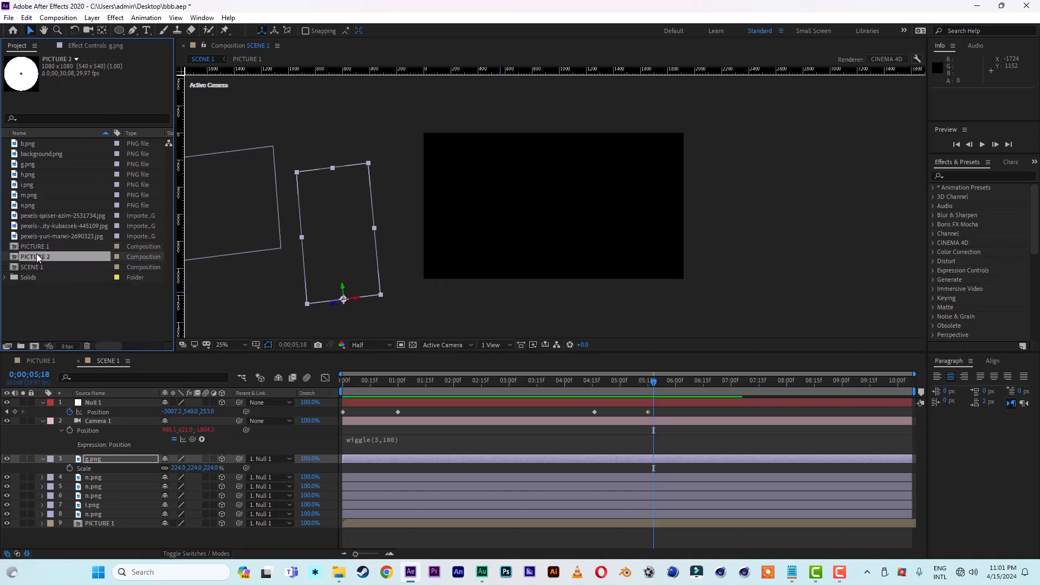
pyautogui.hotkey('ctrl', 'd')
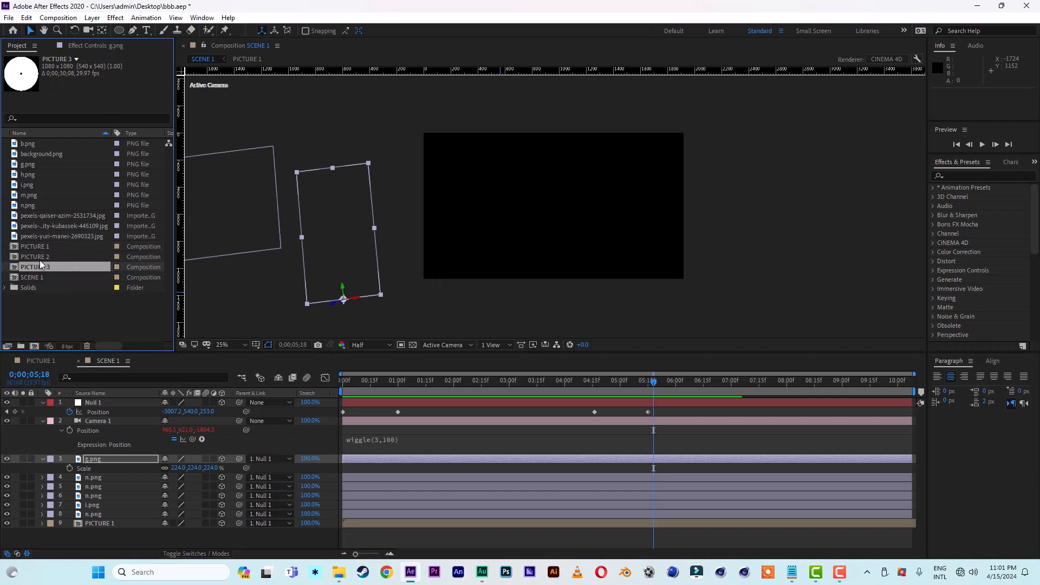
pyautogui.doubleClick(38, 257)
pyautogui.doubleClick(40, 265)
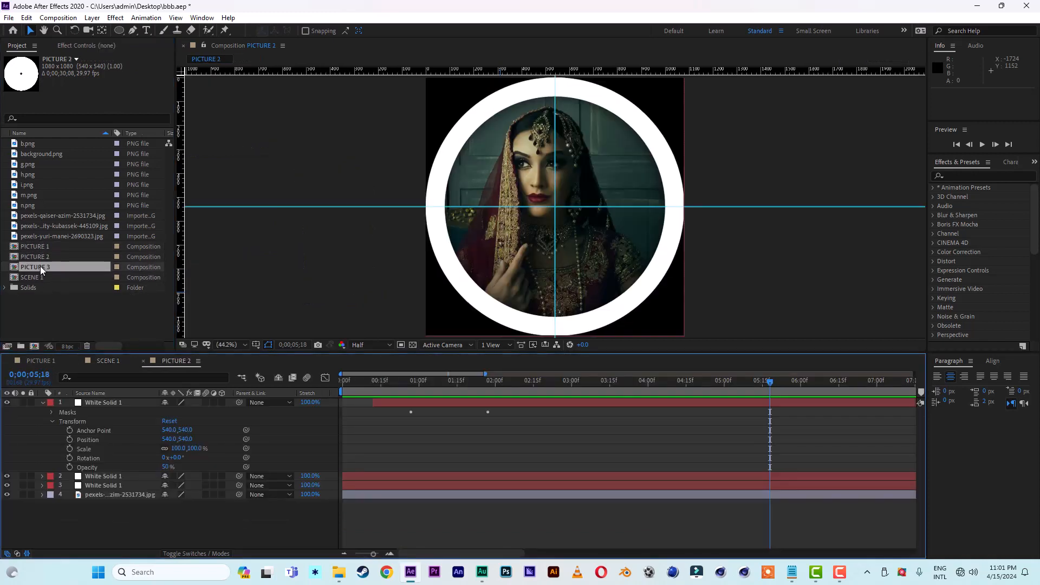
pyautogui.click(182, 362)
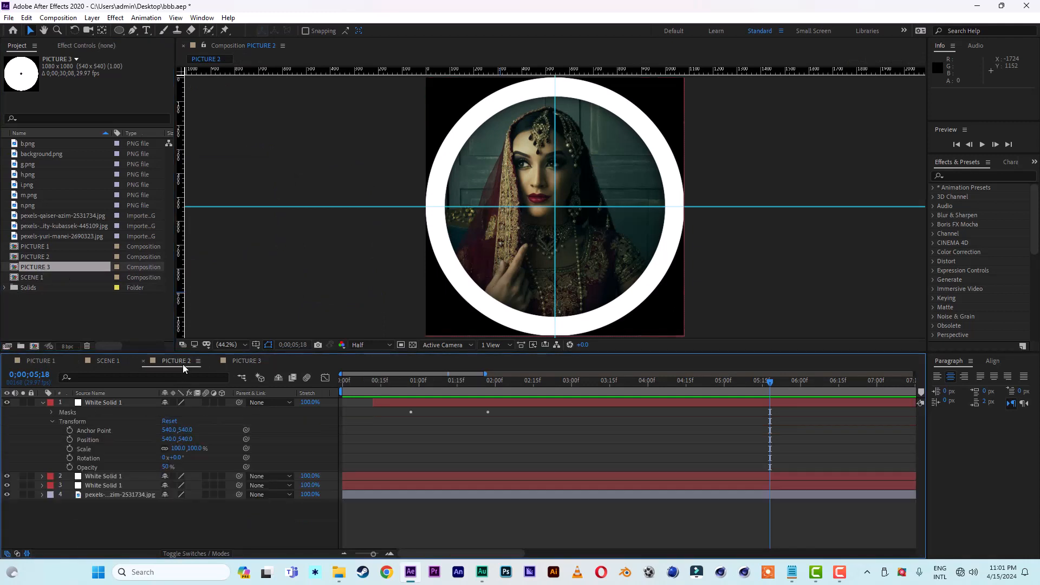
pyautogui.click(43, 402)
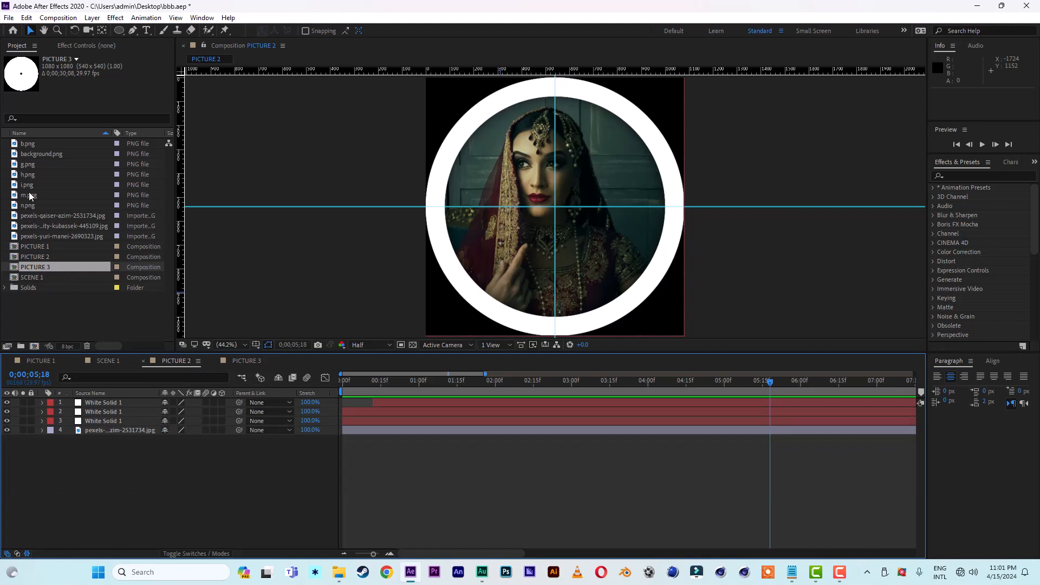
# Step: Replace the portrait layer in PICTURE 2 with the Pexels 445109 photo and scale the new photo to 39%
pyautogui.click(44, 226)
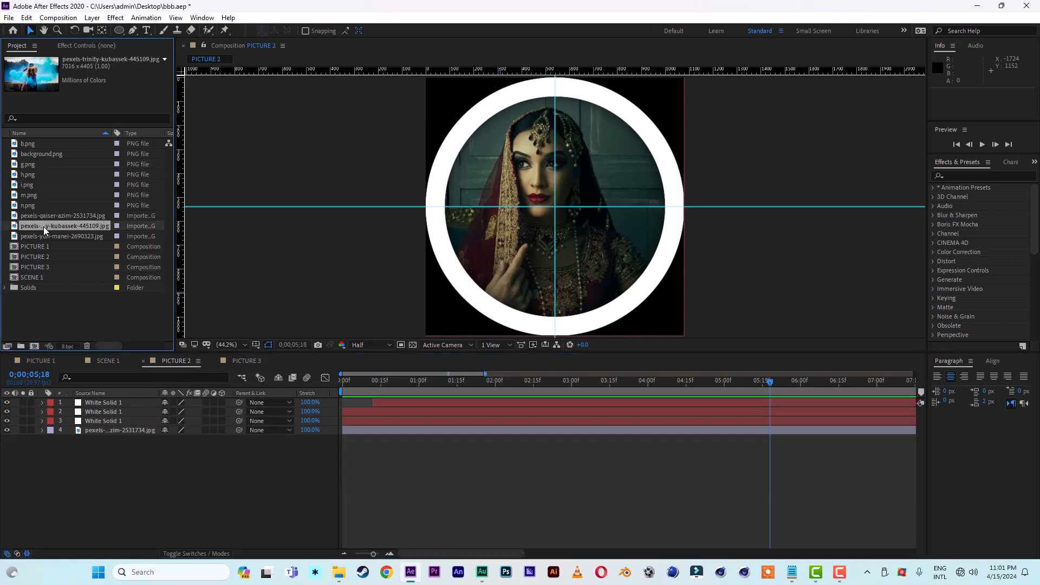
pyautogui.moveTo(43, 227); pyautogui.dragTo(104, 432)
pyautogui.click(109, 439)
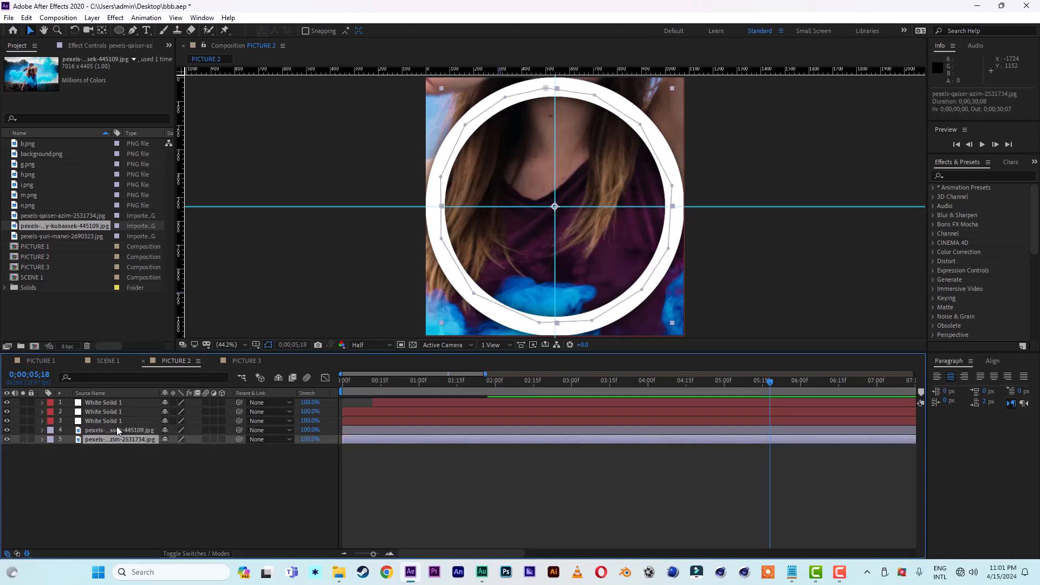
pyautogui.press('Delete')
pyautogui.click(126, 431)
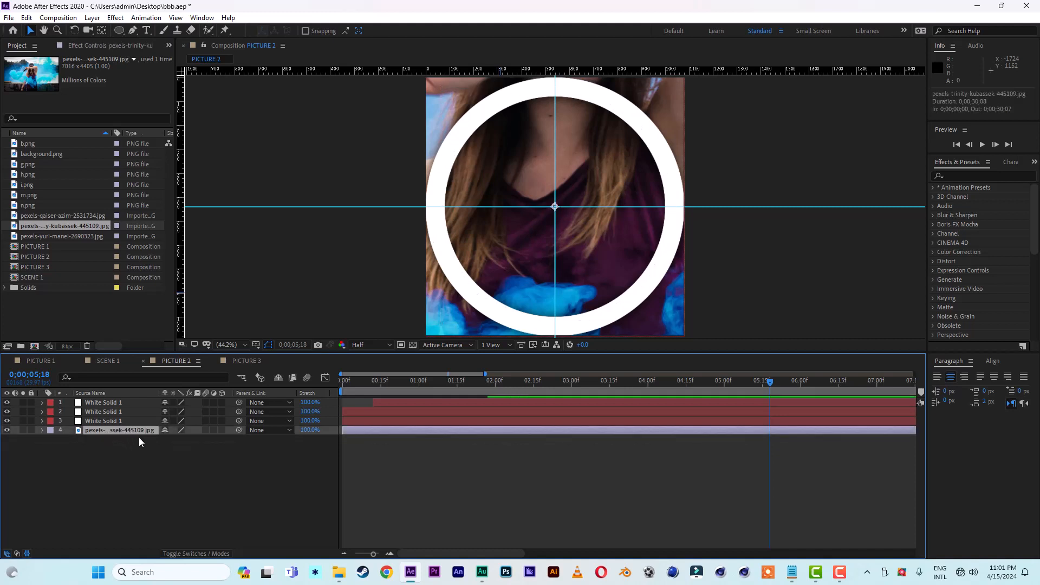
pyautogui.press('s')
pyautogui.moveTo(199, 440); pyautogui.dragTo(168, 443)
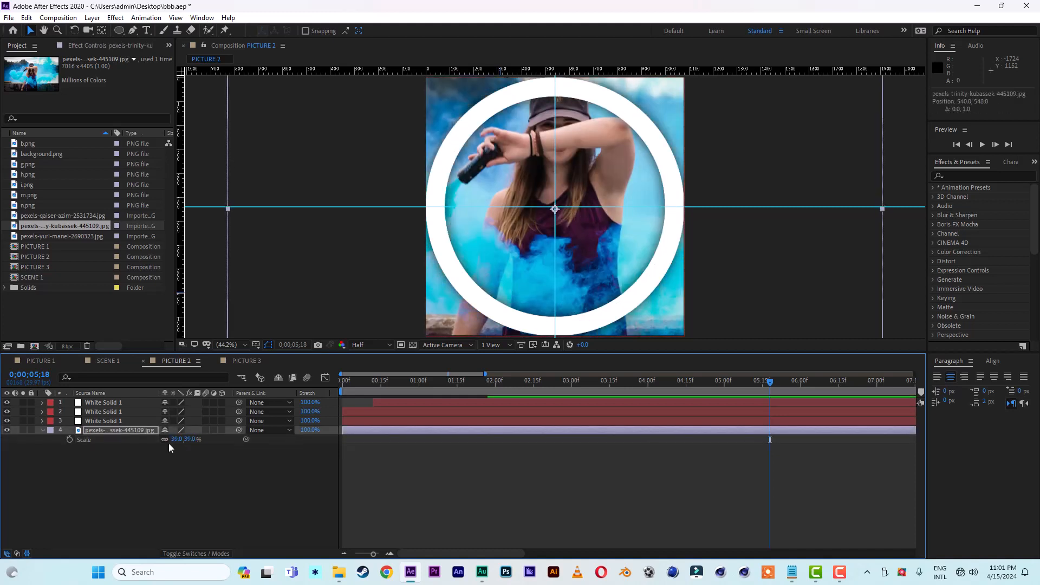
# Step: Move the photo in PICTURE 2 straight down to position 540, 632 so the head sits inside the white ring
pyautogui.press('Down')
pyautogui.press('Down')
pyautogui.press('Down')
pyautogui.press('Down')
pyautogui.press('Down')
pyautogui.press('Down')
pyautogui.press('Down')
pyautogui.press('Down')
pyautogui.press('Down')
pyautogui.press('Down')
pyautogui.press('Down')
pyautogui.press('Down')
pyautogui.press('Down')
pyautogui.press('Down')
pyautogui.press('Down')
pyautogui.press('Down')
pyautogui.press('Down')
pyautogui.press('Down')
pyautogui.press('Down')
pyautogui.press('Down')
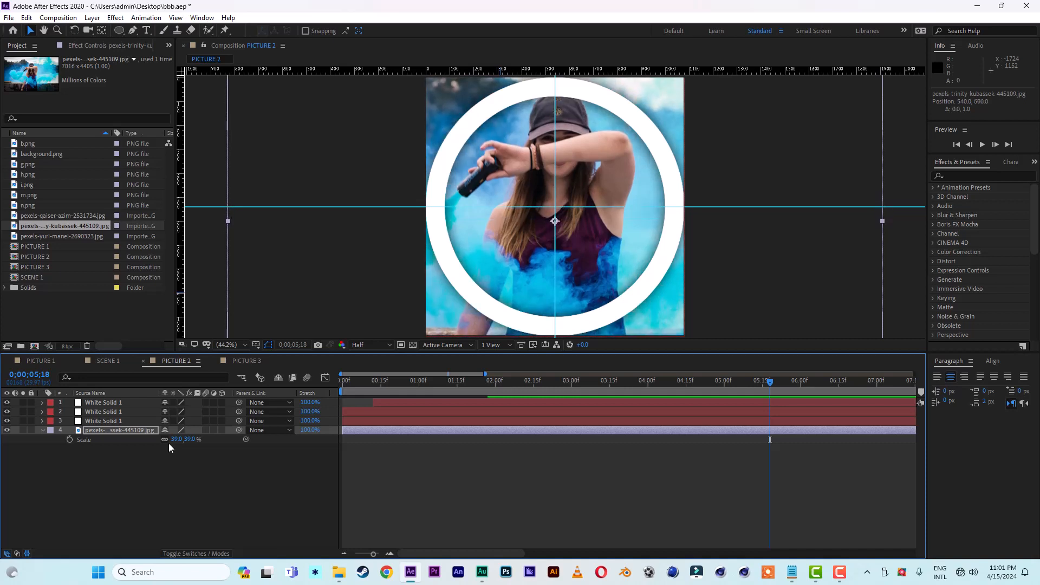
pyautogui.press('Down')
pyautogui.press('Down')
pyautogui.press('Down')
pyautogui.press('Down')
pyautogui.press('Down')
pyautogui.press('Down')
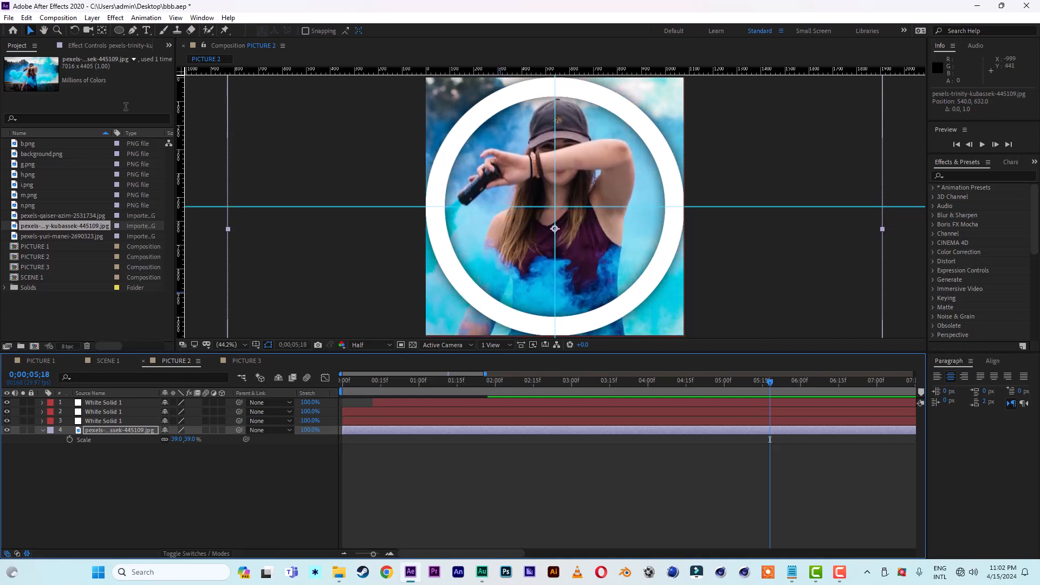
# Step: Draw a circular mask on the PICTURE 2 photo, centre it within the white ring, and preview the animation from the start
pyautogui.click(119, 30)
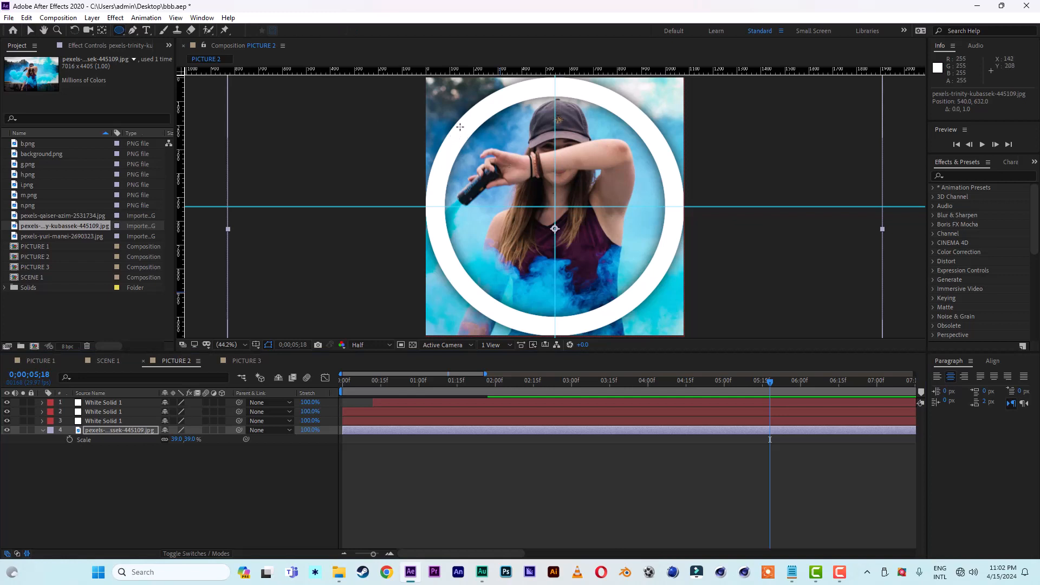
pyautogui.moveTo(462, 123)
pyautogui.mouseDown()
pyautogui.moveTo(515, 174)
pyautogui.moveTo(687, 288)
pyautogui.mouseUp()
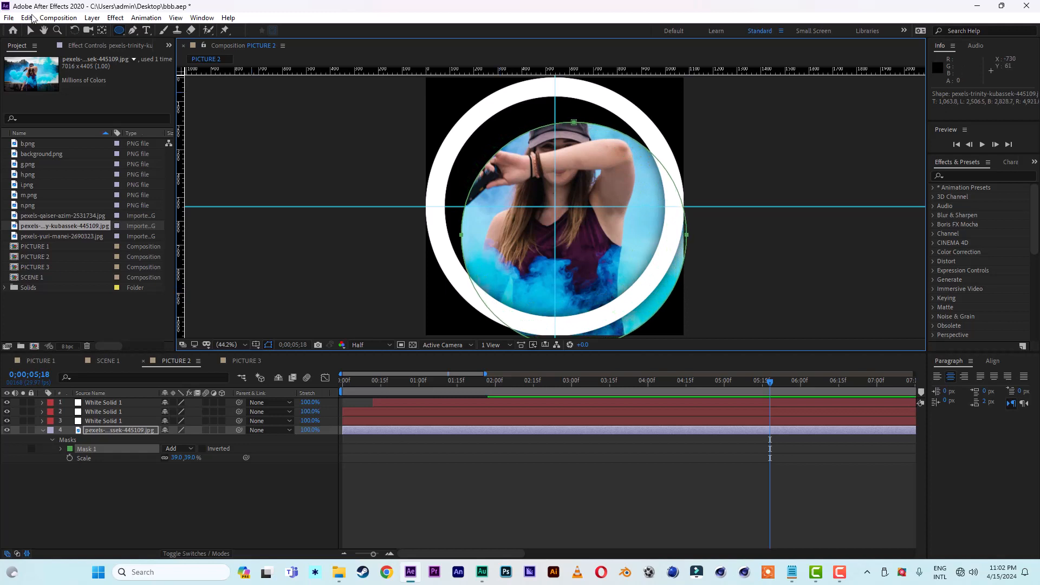
pyautogui.click(28, 30)
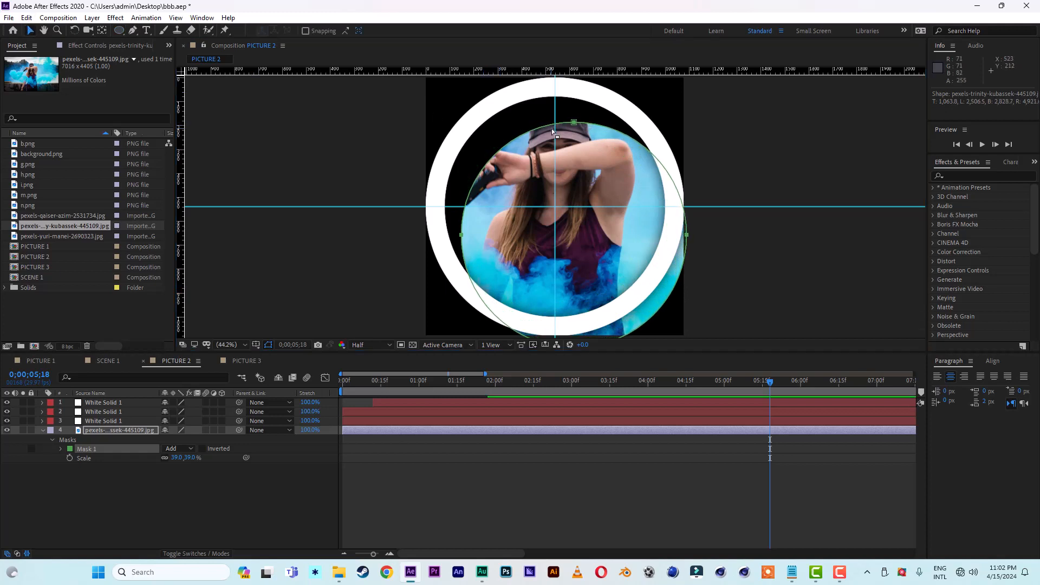
pyautogui.doubleClick(575, 124)
pyautogui.moveTo(601, 156); pyautogui.dragTo(582, 127)
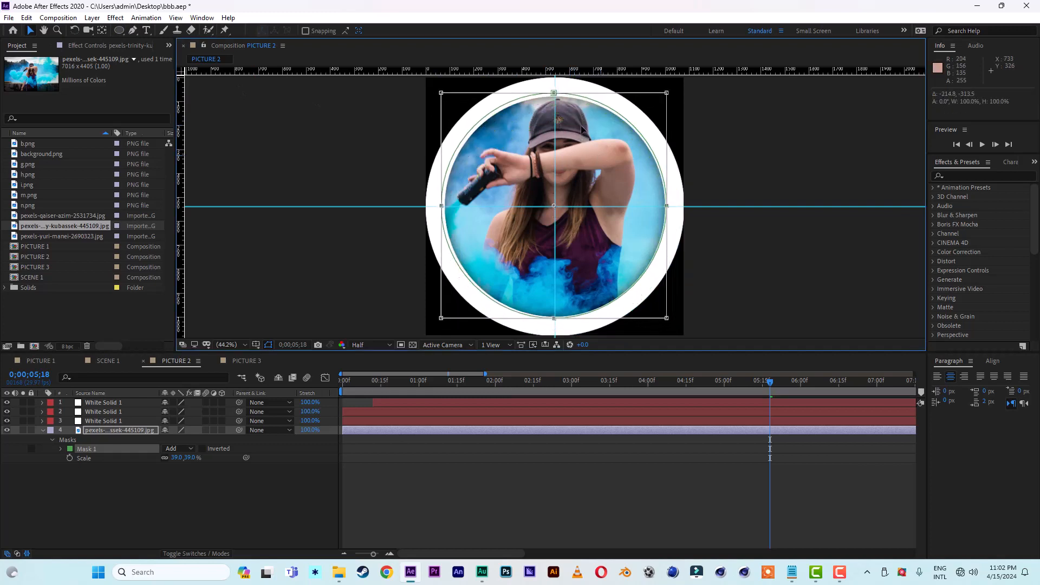
pyautogui.click(803, 148)
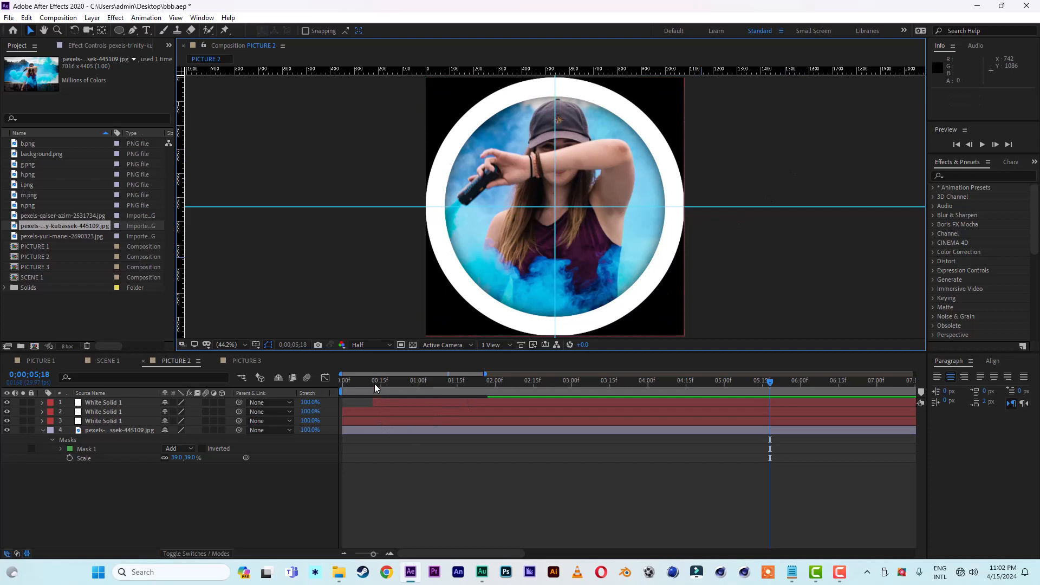
pyautogui.moveTo(375, 382); pyautogui.dragTo(330, 386)
pyautogui.press('space')
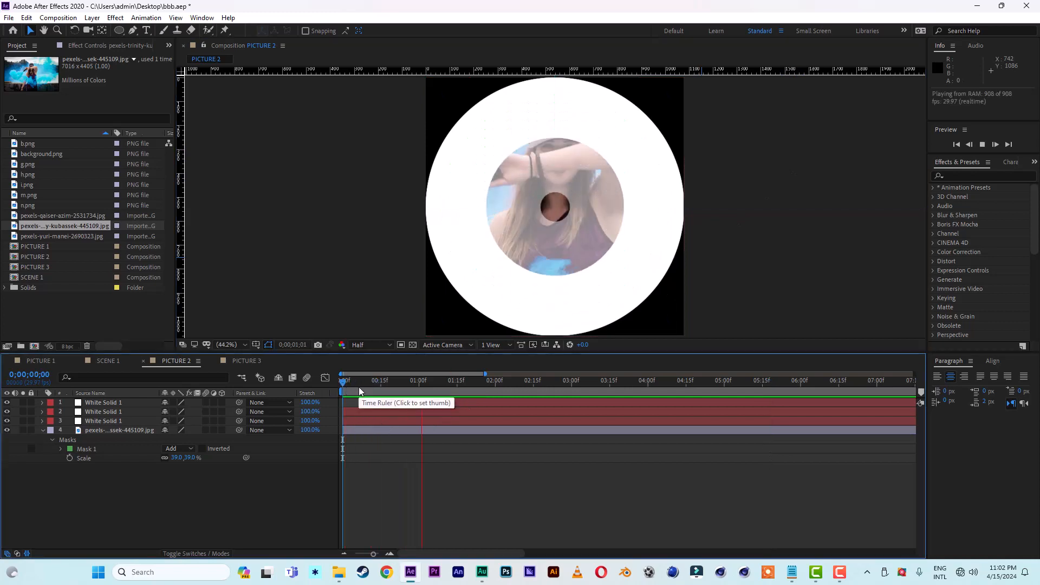
pyautogui.press('space')
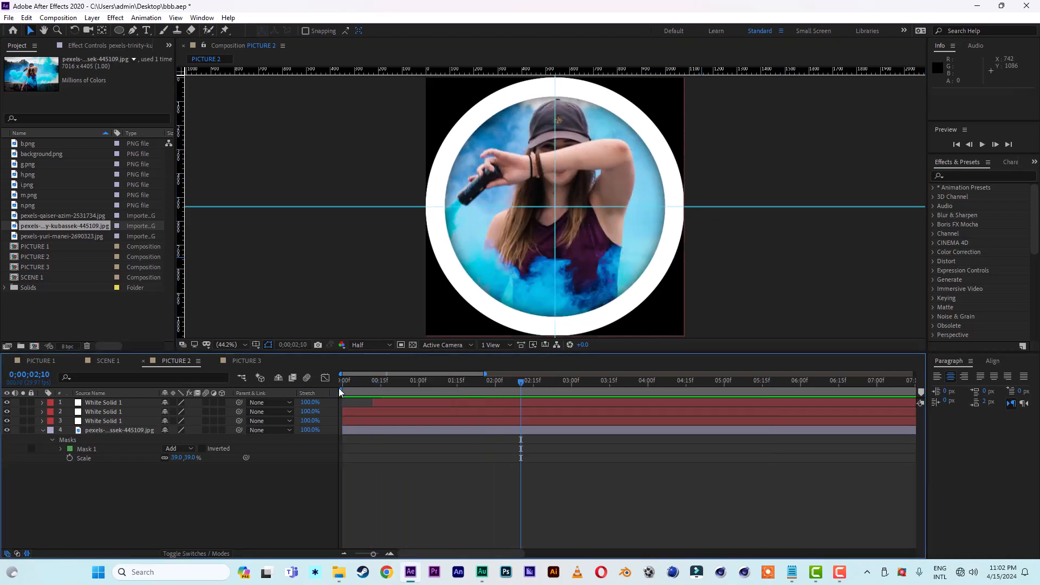
# Step: Replace the portrait layer in PICTURE 3 with the Pexels 2690323 photo at the bottom of the stack and scale it to 27%
pyautogui.click(242, 361)
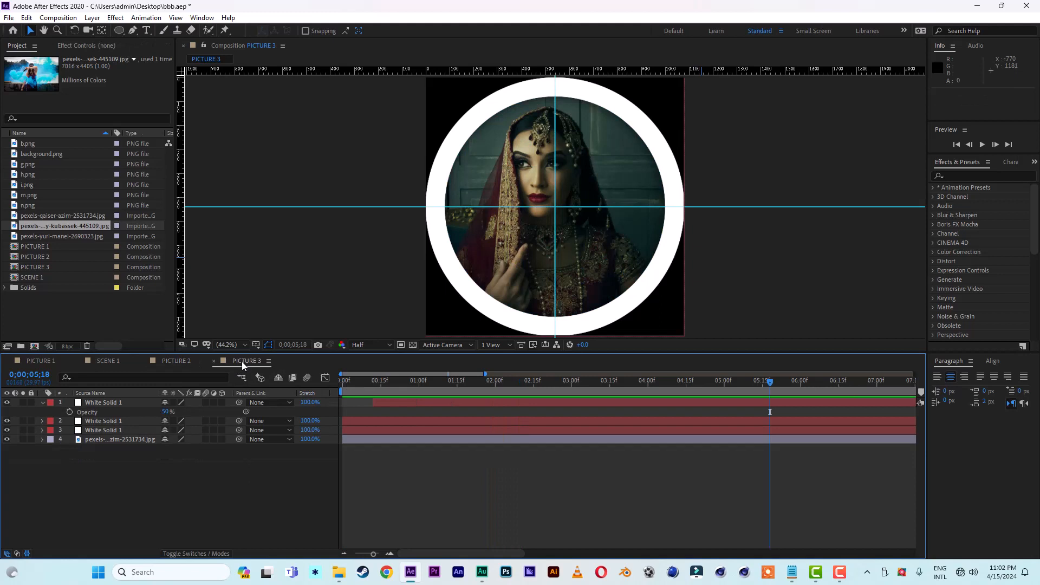
pyautogui.click(107, 440)
pyautogui.press('Delete')
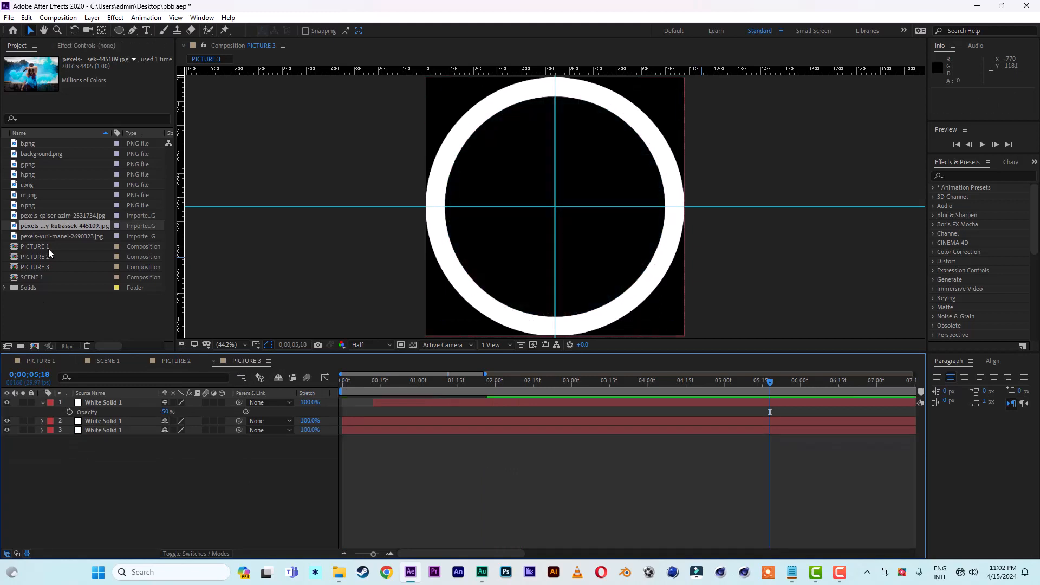
pyautogui.click(39, 237)
pyautogui.moveTo(39, 237); pyautogui.dragTo(77, 476)
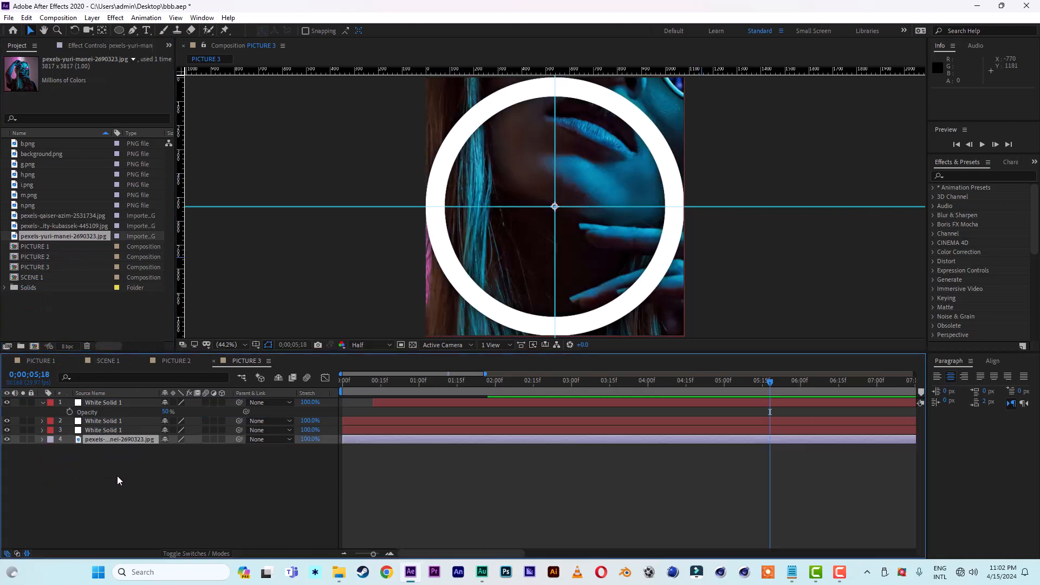
pyautogui.press('s')
pyautogui.moveTo(197, 452); pyautogui.dragTo(162, 452)
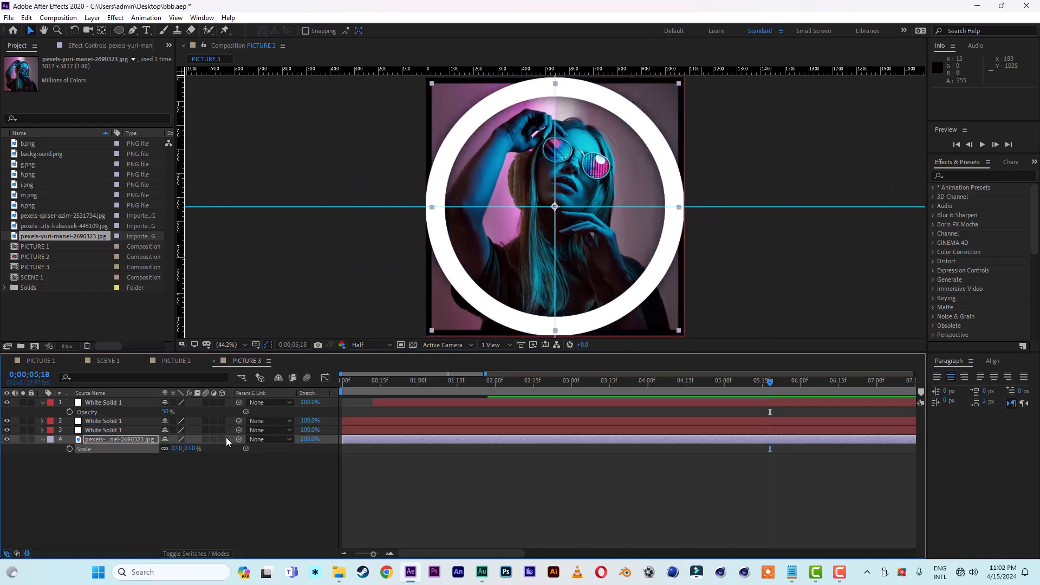
# Step: Draw a circular mask on the PICTURE 3 photo, centre it within the white ring, and deselect the layer
pyautogui.click(119, 31)
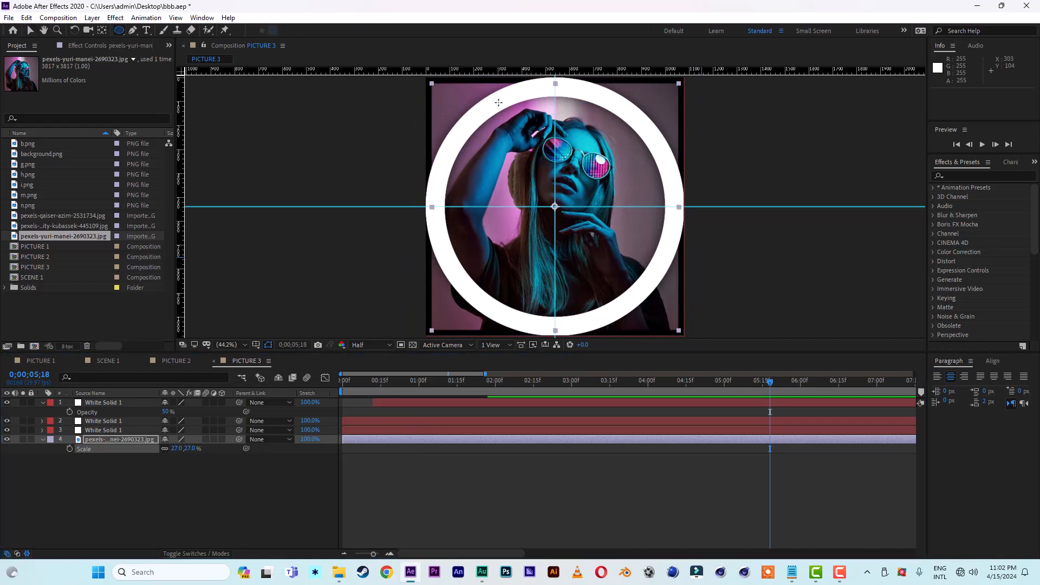
pyautogui.moveTo(498, 101); pyautogui.dragTo(705, 331)
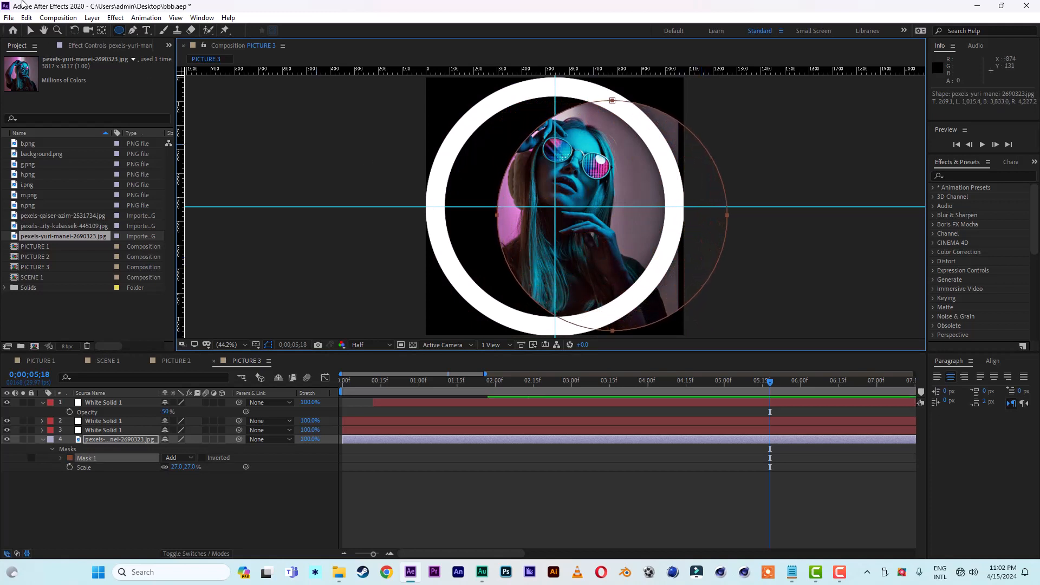
pyautogui.press('v')
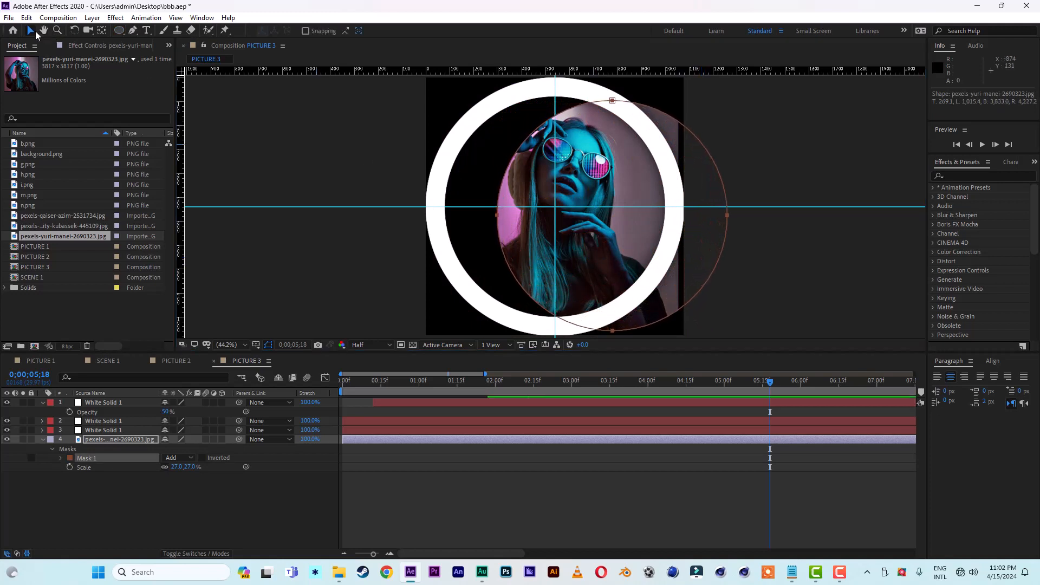
pyautogui.doubleClick(728, 217)
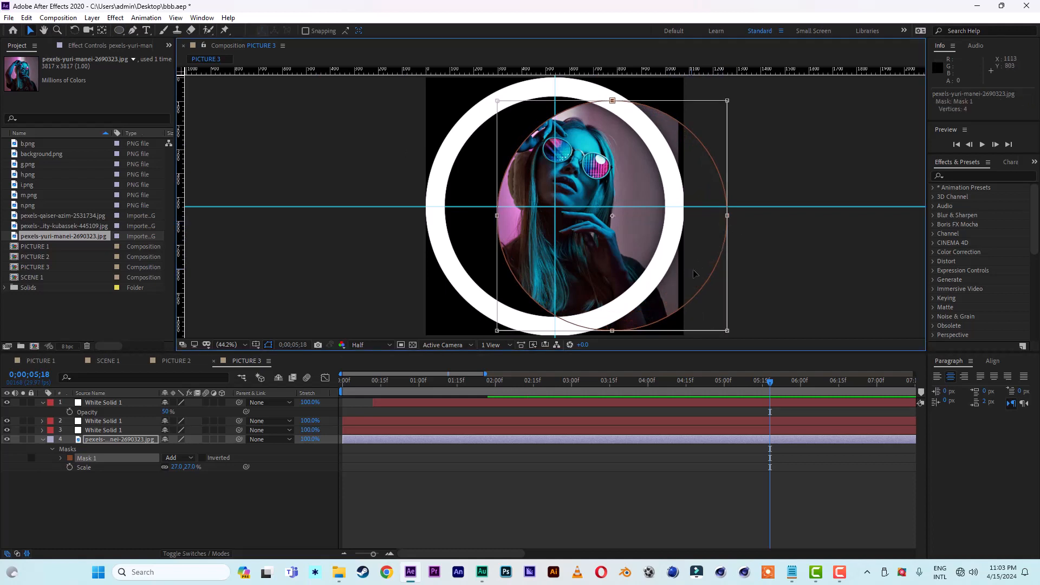
pyautogui.moveTo(707, 277); pyautogui.dragTo(650, 266)
pyautogui.doubleClick(776, 281)
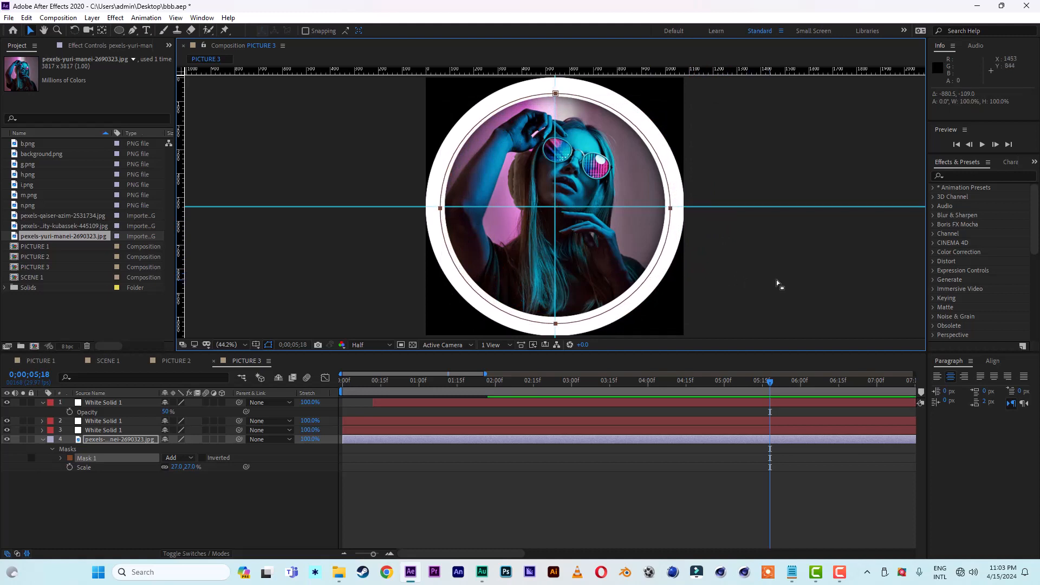
pyautogui.click(779, 278)
pyautogui.click(804, 276)
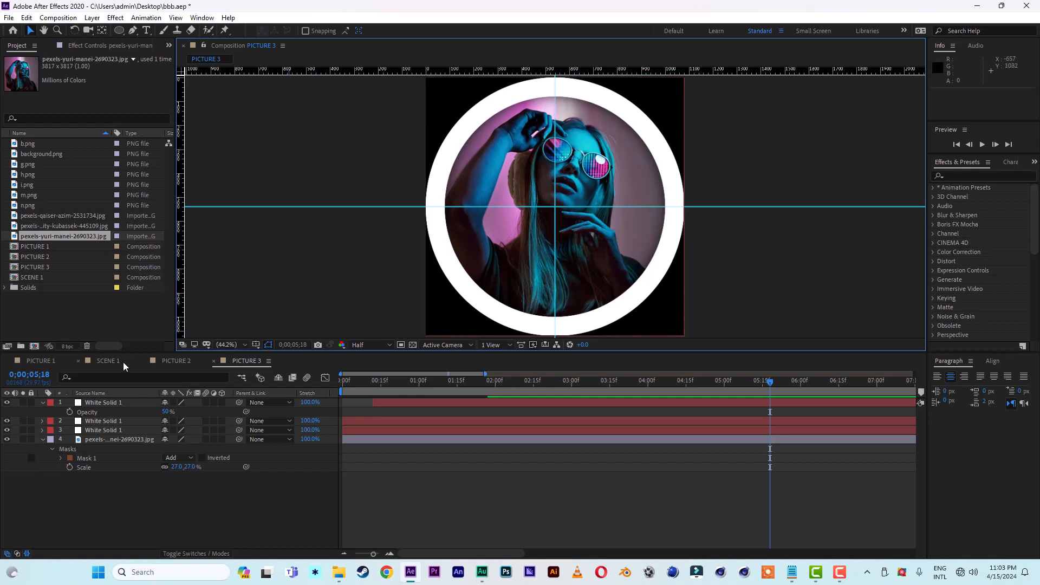
# Step: Duplicate the SCENE 1 composition, open the SCENE 2 copy, and collapse its expanded layer properties
pyautogui.moveTo(106, 360); pyautogui.dragTo(274, 375)
pyautogui.click(32, 278)
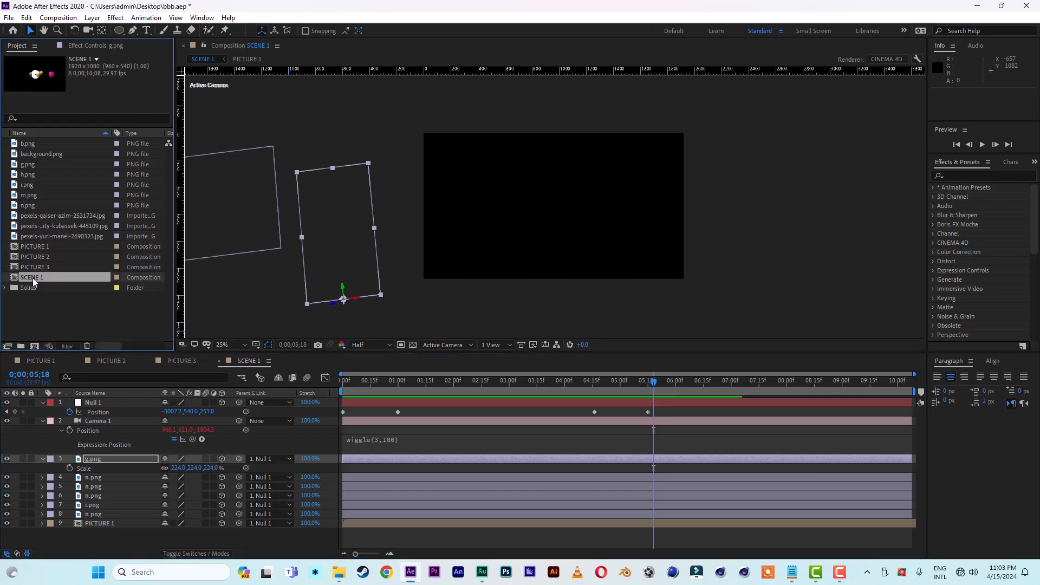
pyautogui.hotkey('ctrl', 'd')
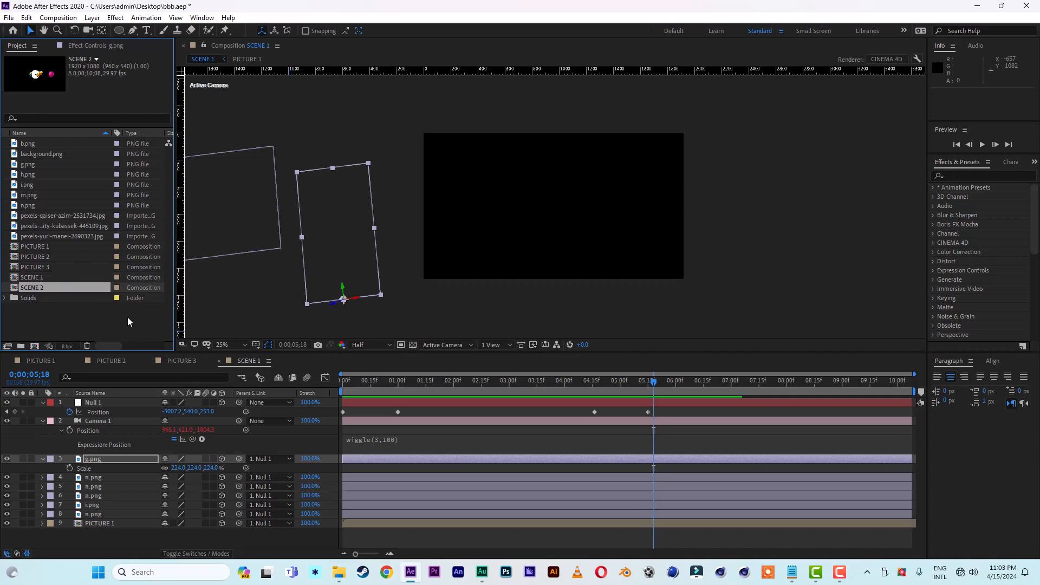
pyautogui.doubleClick(38, 287)
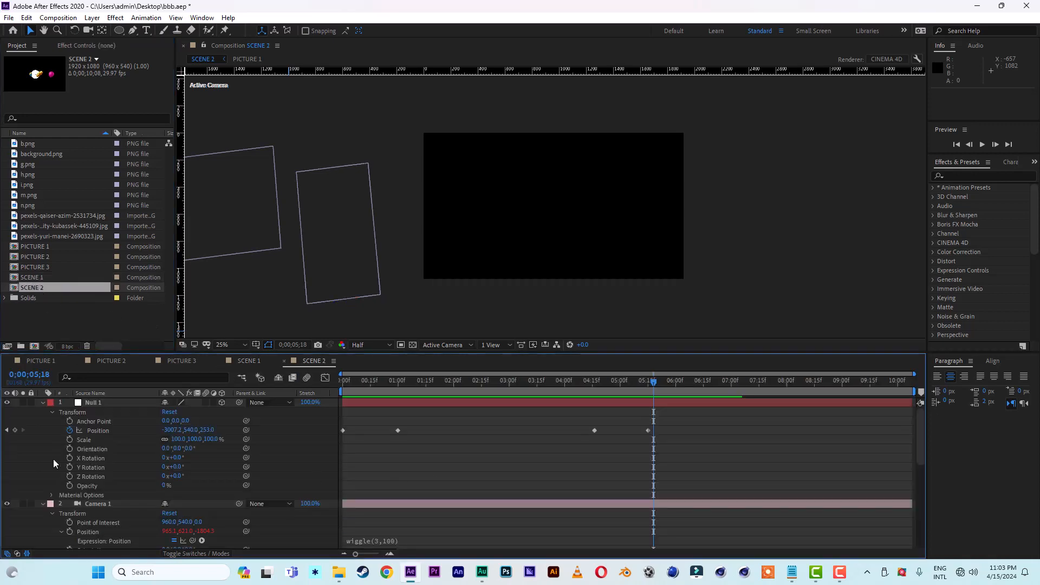
pyautogui.click(42, 403)
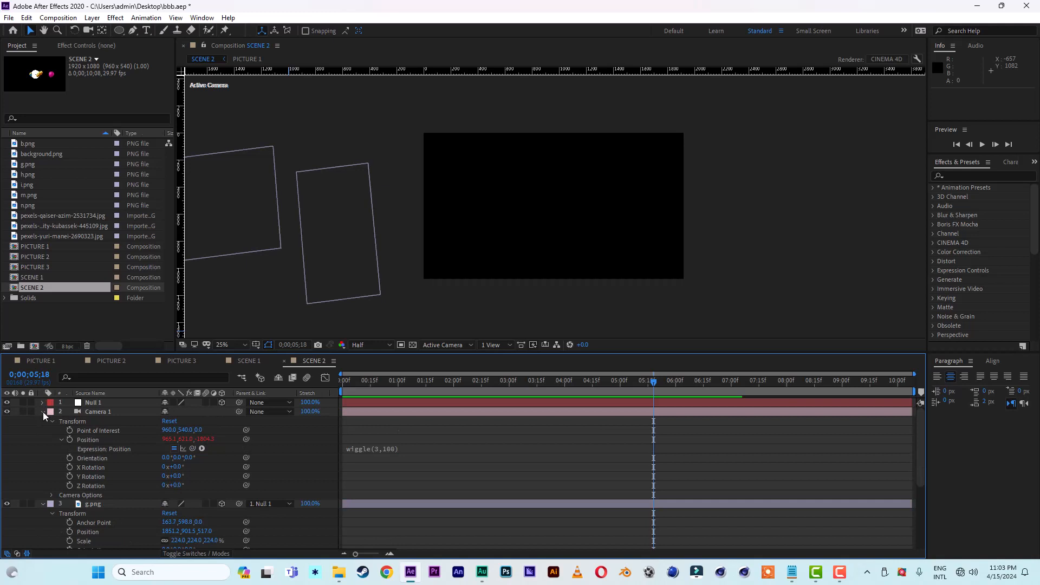
pyautogui.click(43, 412)
pyautogui.click(43, 420)
# Step: Check the null's movement in SCENE 1, and replace Null 1's position keyframes in SCENE 2 with a single one at 0;00;01;00
pyautogui.click(248, 361)
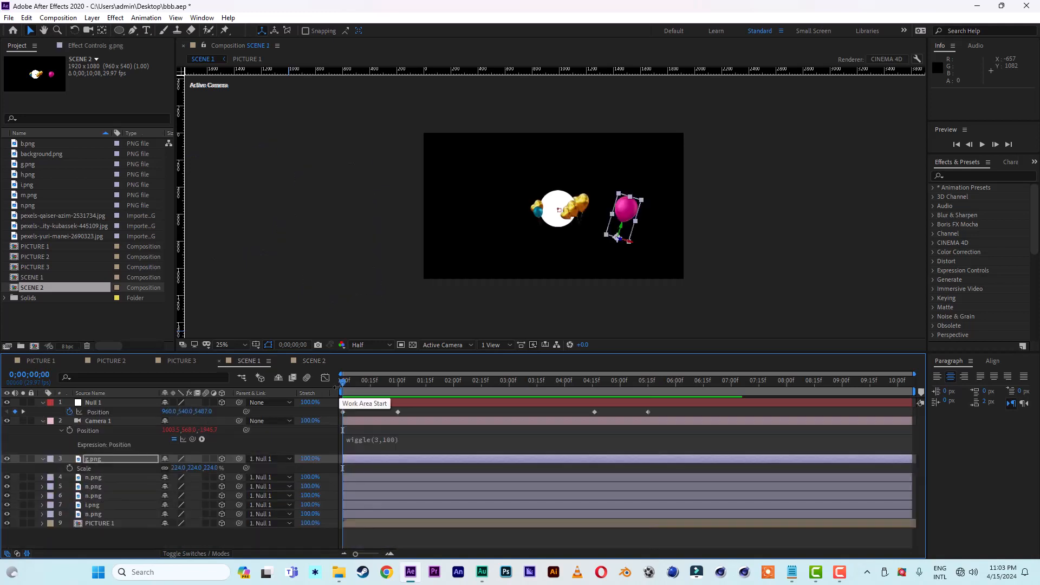
pyautogui.moveTo(346, 382); pyautogui.dragTo(644, 391)
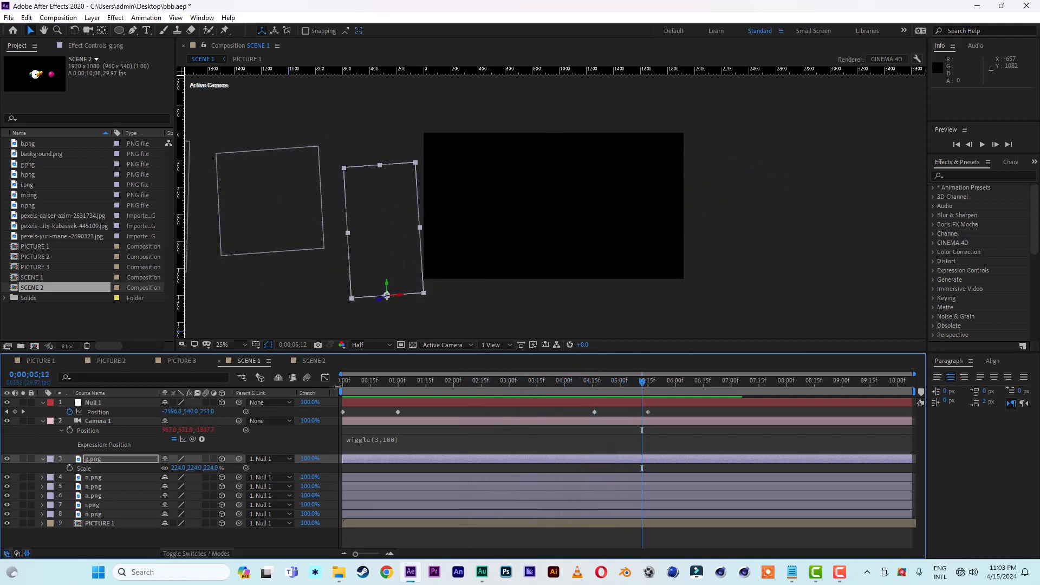
pyautogui.click(312, 361)
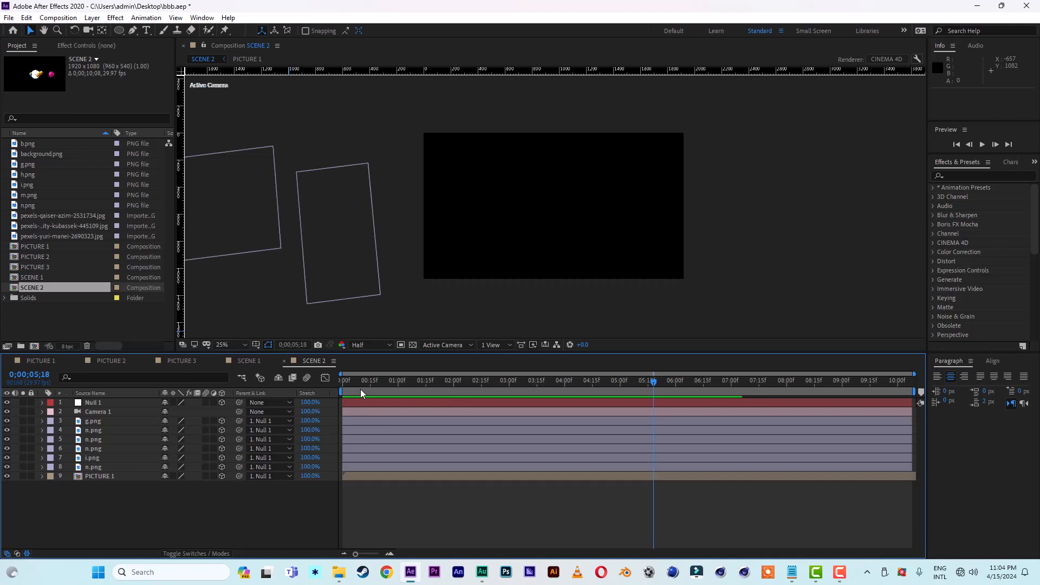
pyautogui.click(94, 403)
pyautogui.press('p')
pyautogui.click(398, 382)
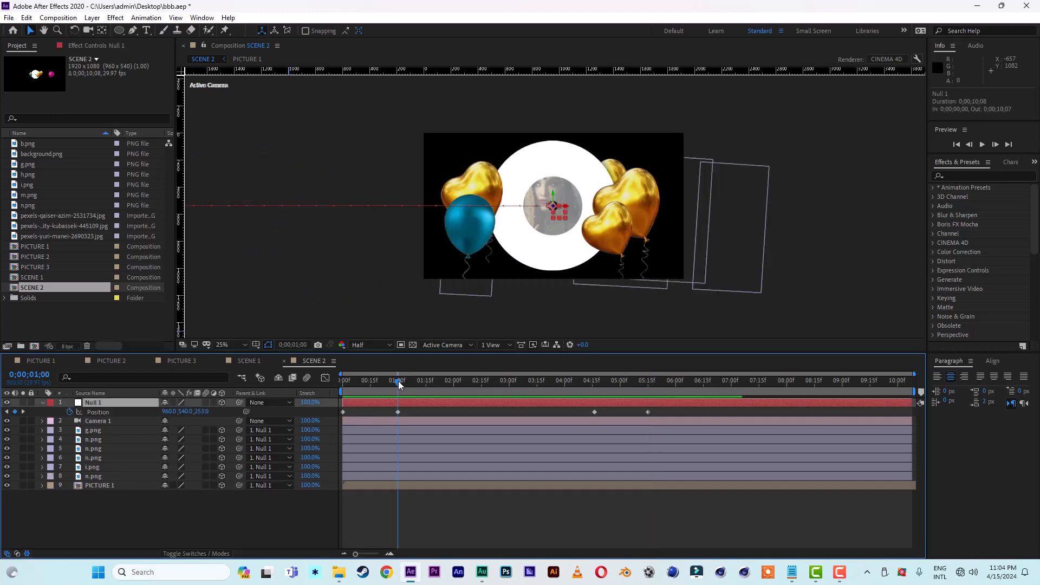
pyautogui.click(69, 411)
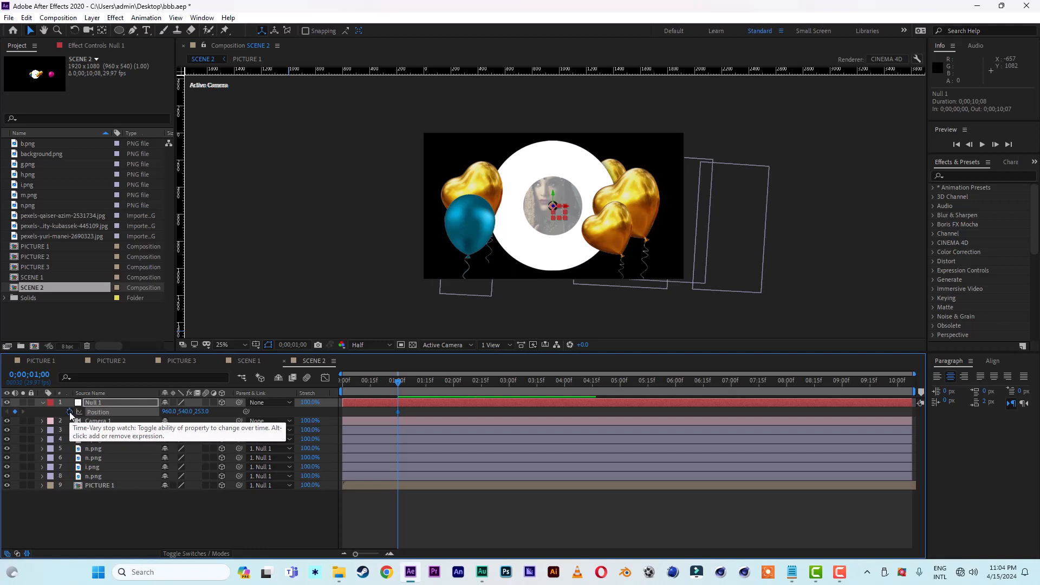
pyautogui.click(69, 412)
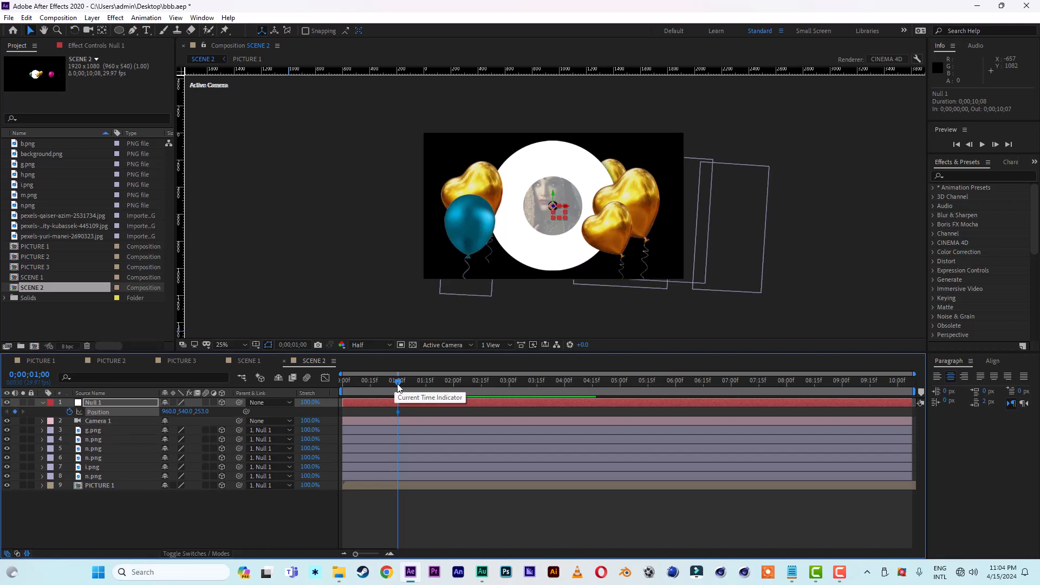
# Step: Keyframe Null 1 off the frame's right side at position 3304, 540, 253 on the first frame of SCENE 2 and preview it
pyautogui.moveTo(398, 386); pyautogui.dragTo(343, 383)
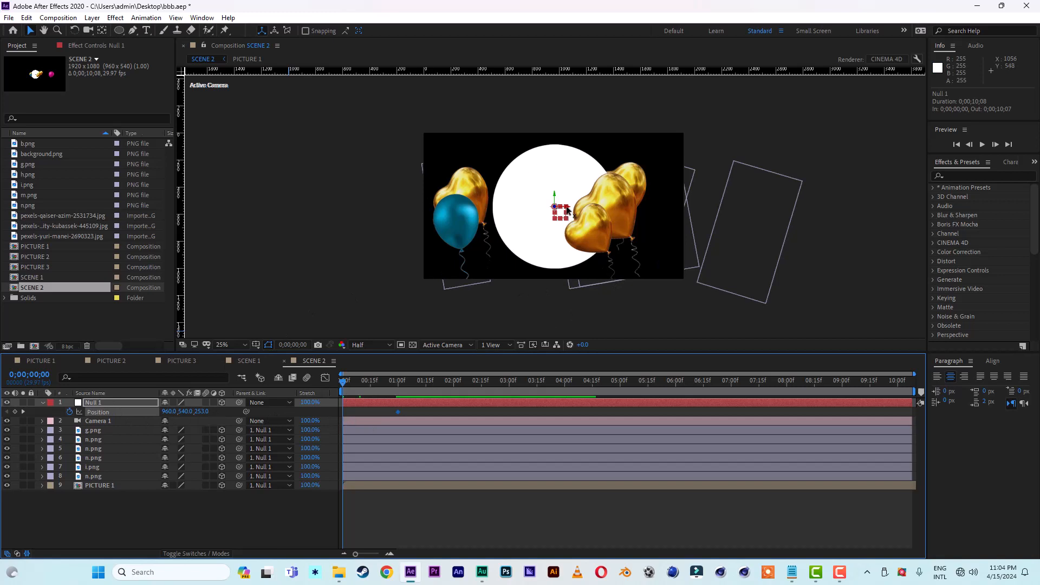
pyautogui.moveTo(568, 209); pyautogui.dragTo(886, 221)
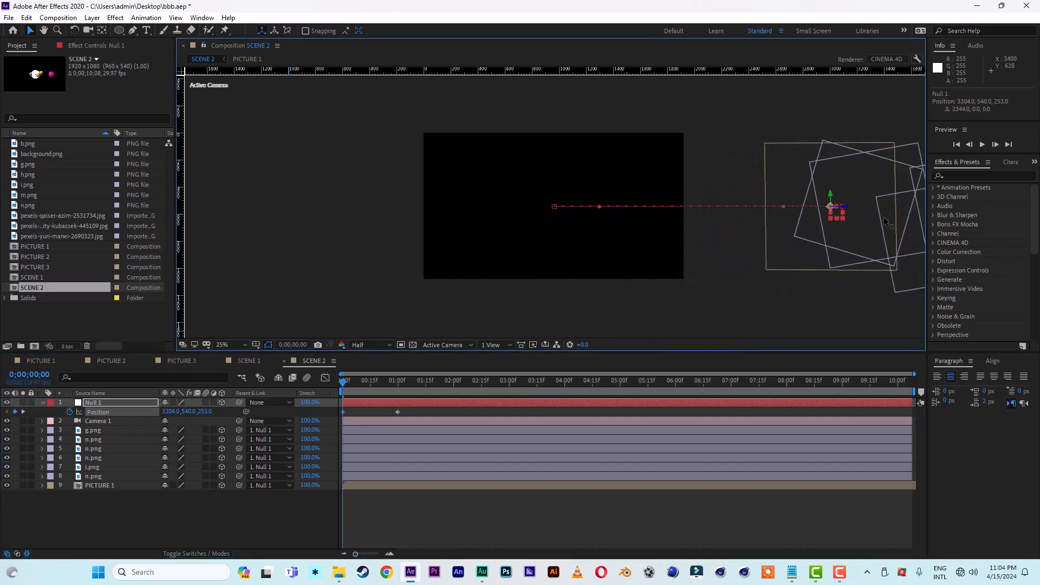
pyautogui.press('space')
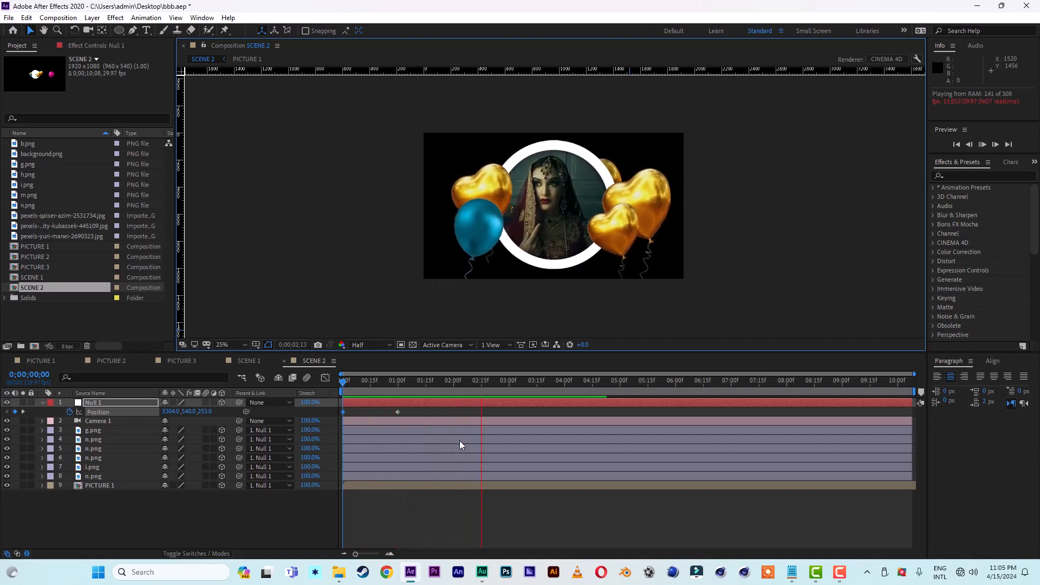
pyautogui.press('space')
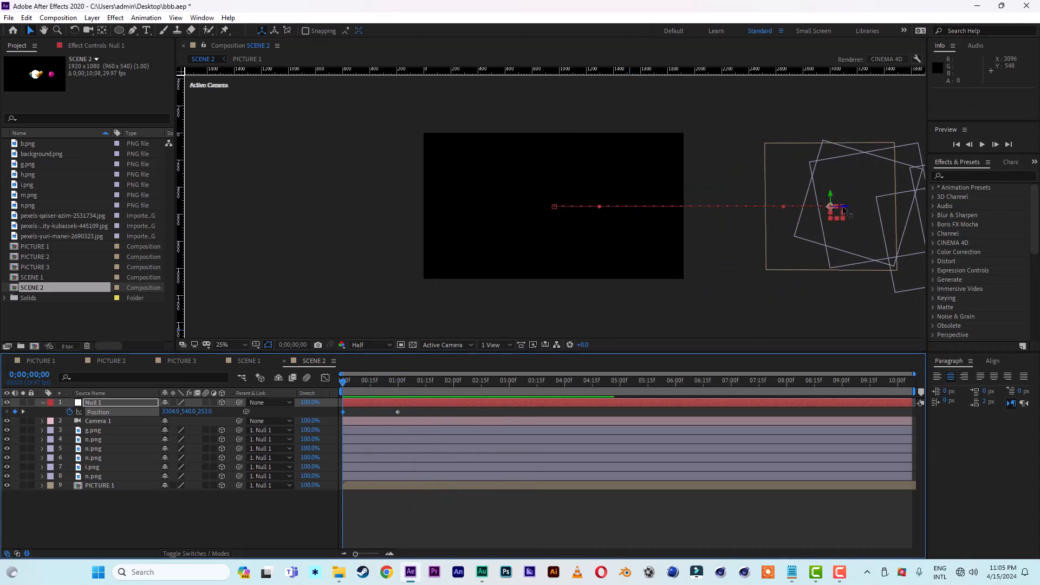
# Step: Push Null 1's starting position back in depth to Z 887.3 and preview the entrance in SCENE 2
pyautogui.moveTo(843, 209); pyautogui.dragTo(769, 343)
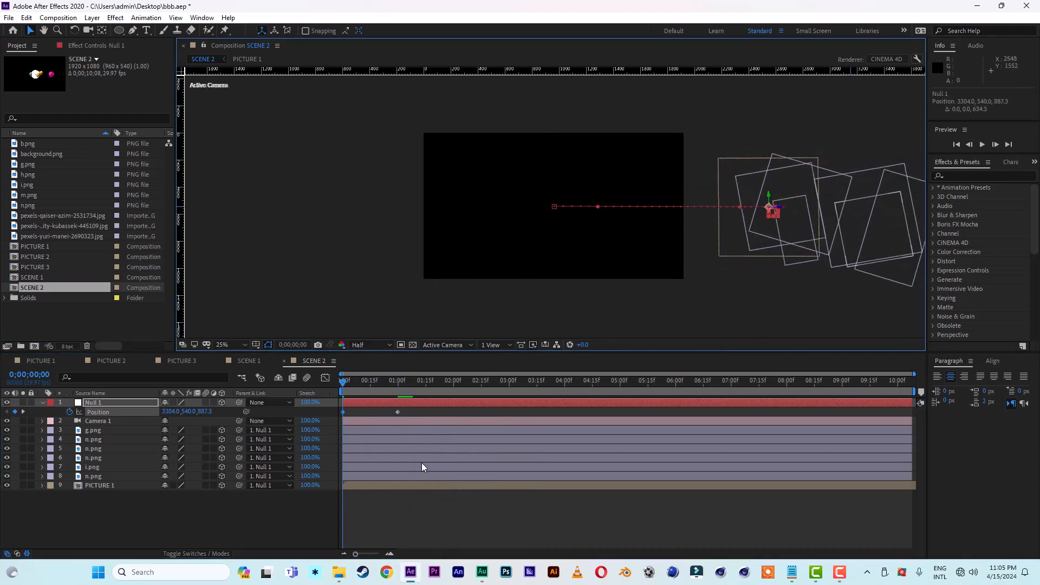
pyautogui.press('space')
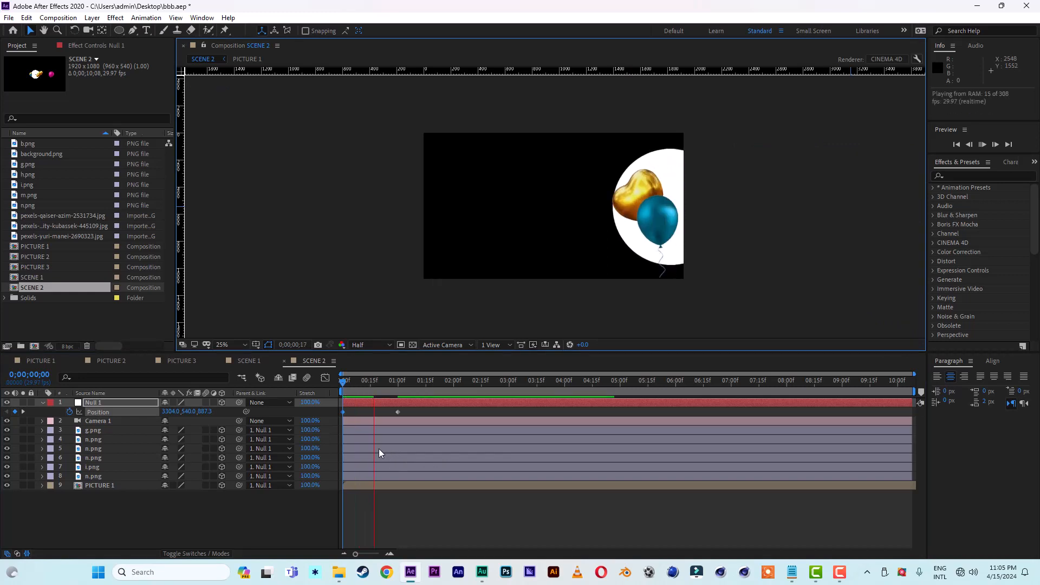
pyautogui.press('space')
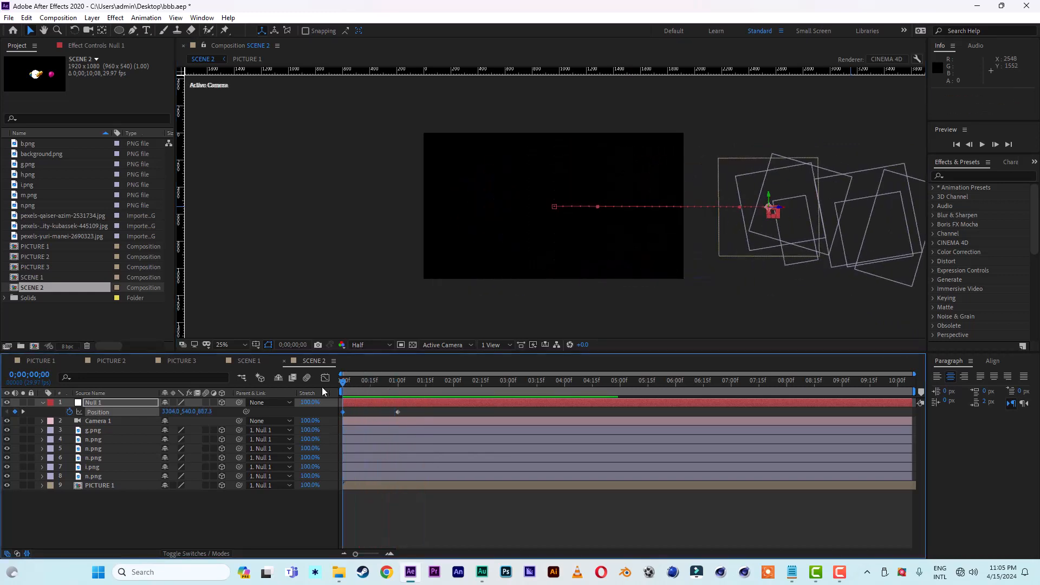
pyautogui.press('space')
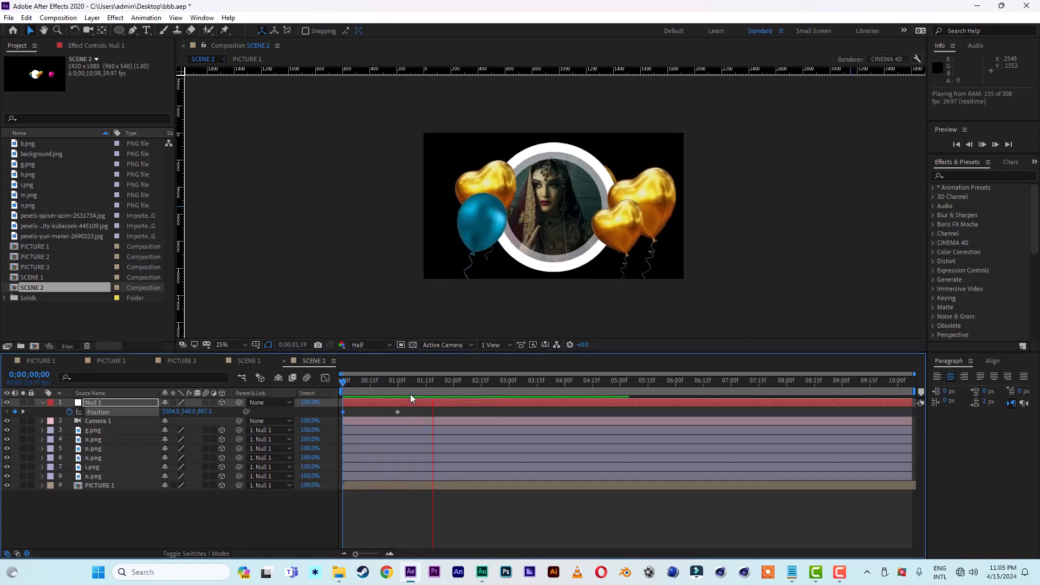
pyautogui.press('space')
# Step: Apply Easy Ease to both of Null 1's position keyframes in SCENE 2
pyautogui.moveTo(408, 409); pyautogui.dragTo(324, 418)
pyautogui.rightClick(398, 414)
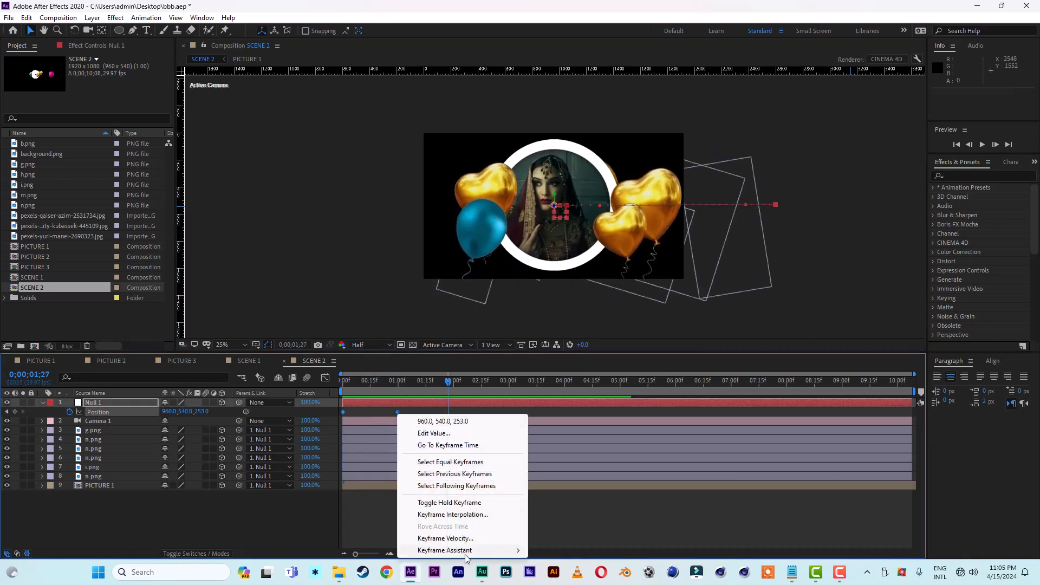
pyautogui.moveTo(465, 553)
pyautogui.click(571, 480)
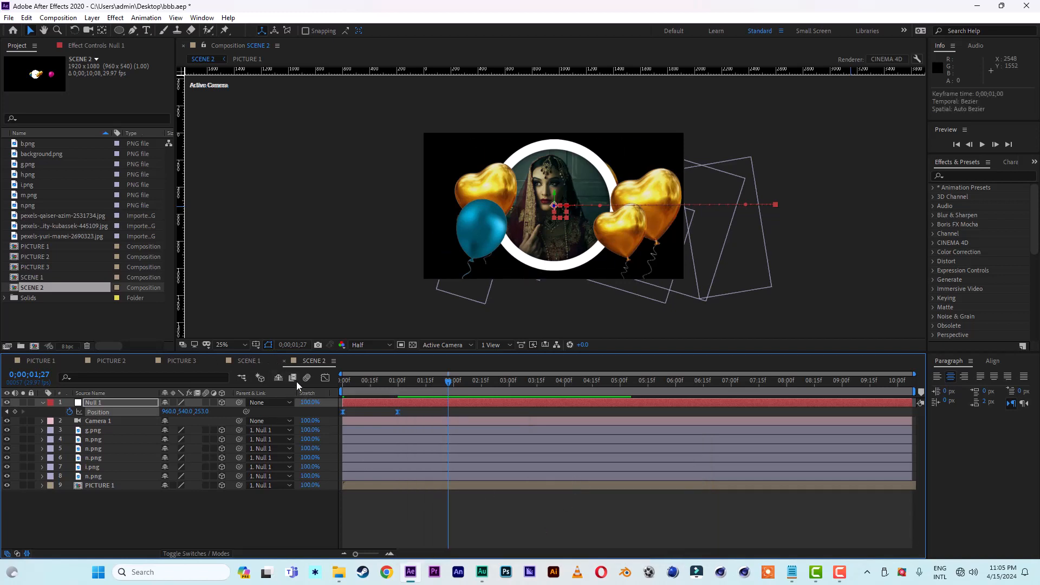
# Step: Apply Easy Ease to all four of Null 1's position keyframes in SCENE 1
pyautogui.click(253, 360)
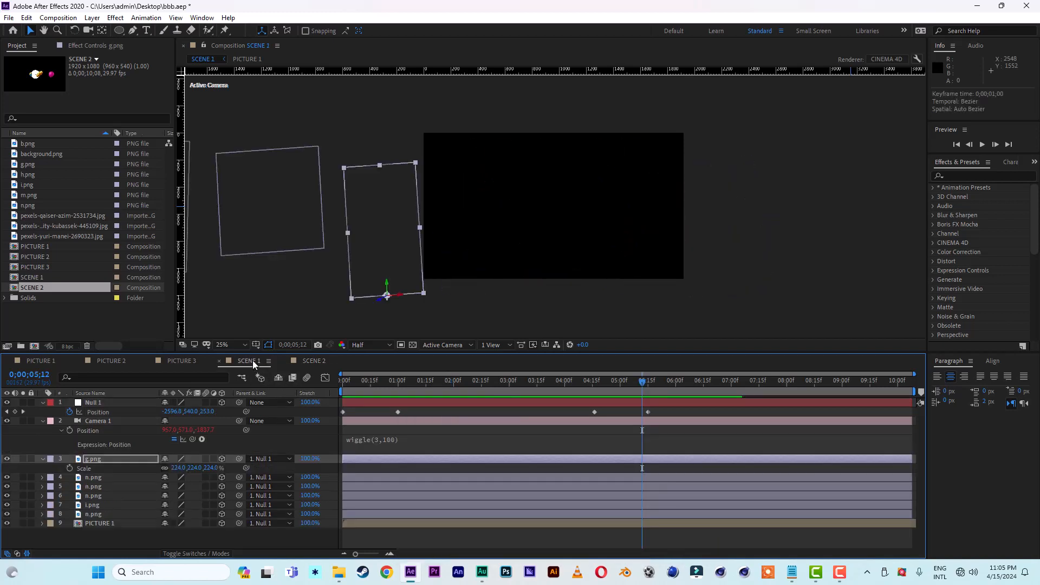
pyautogui.moveTo(660, 412); pyautogui.dragTo(339, 414)
pyautogui.rightClick(344, 415)
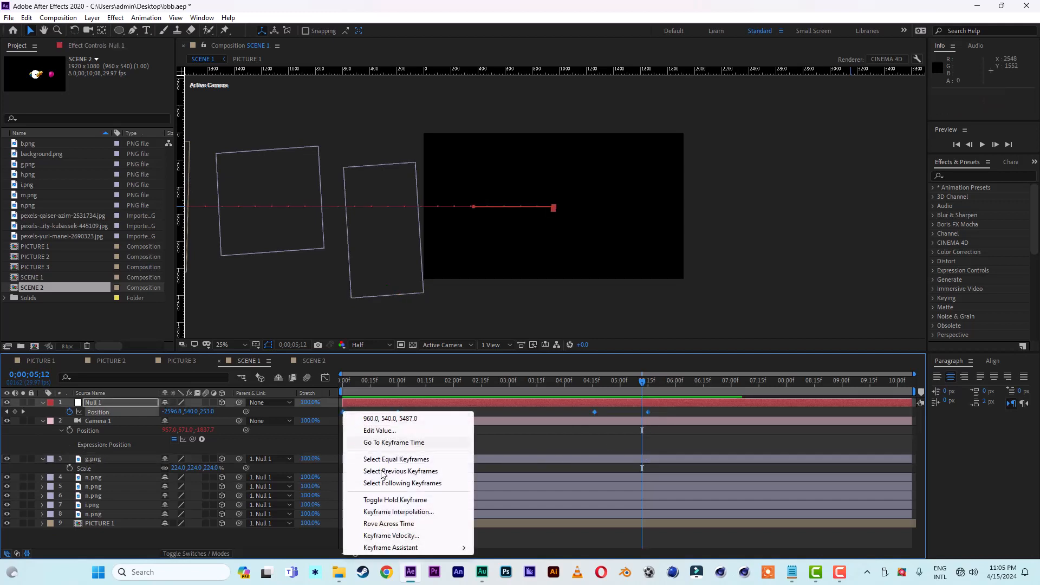
pyautogui.moveTo(401, 548)
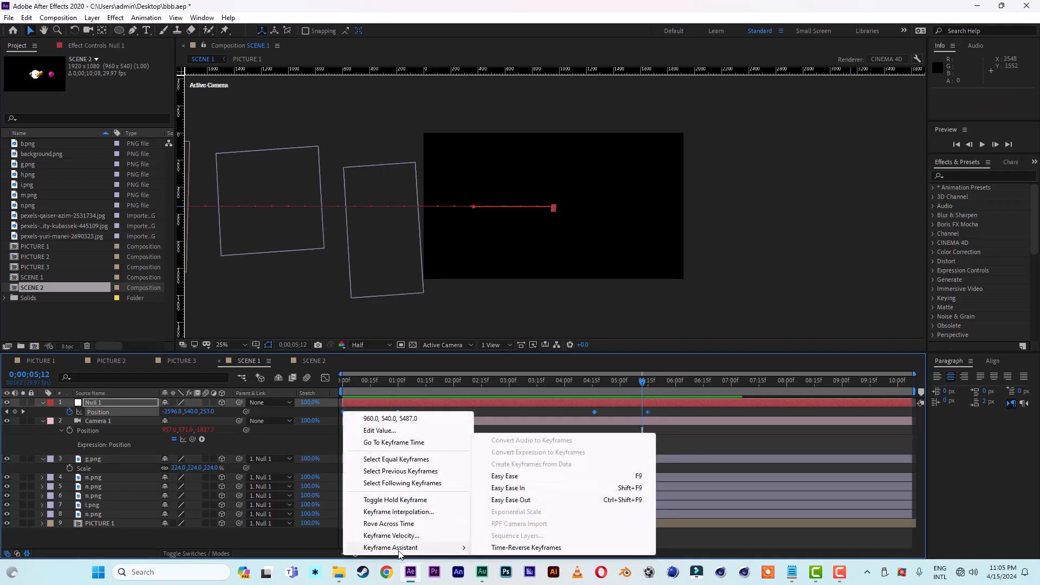
pyautogui.click(517, 488)
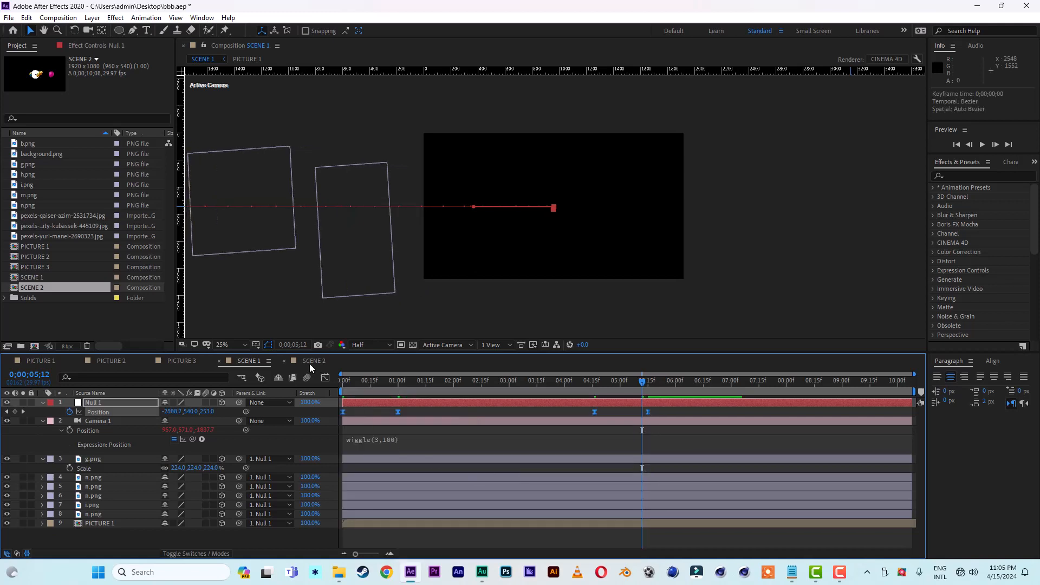
# Step: Add a position keyframe for Null 1 in SCENE 2 at 0;00;04;00, holding it at 960, 540, 253
pyautogui.click(311, 362)
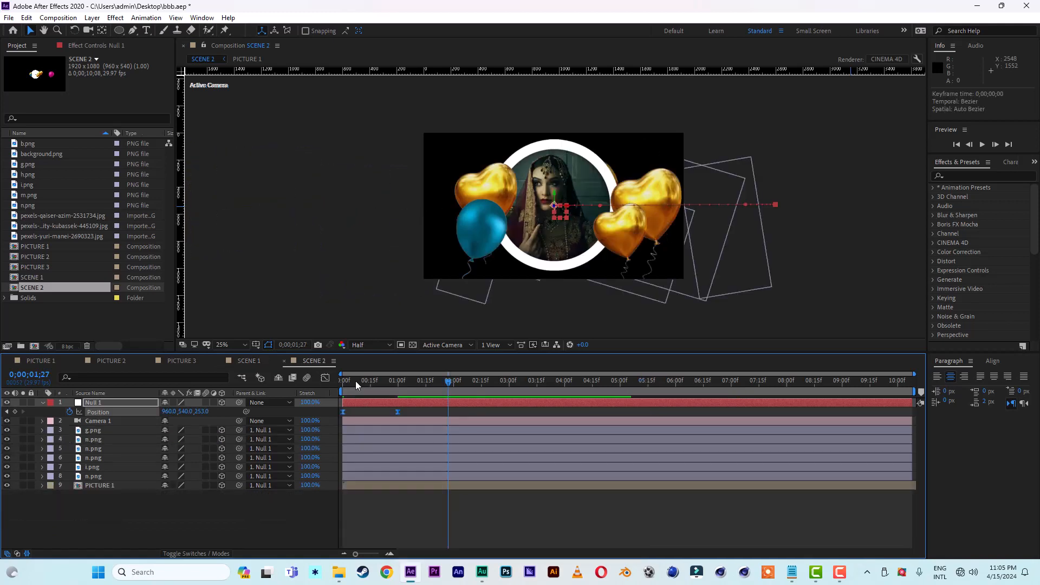
pyautogui.moveTo(356, 381); pyautogui.dragTo(565, 386)
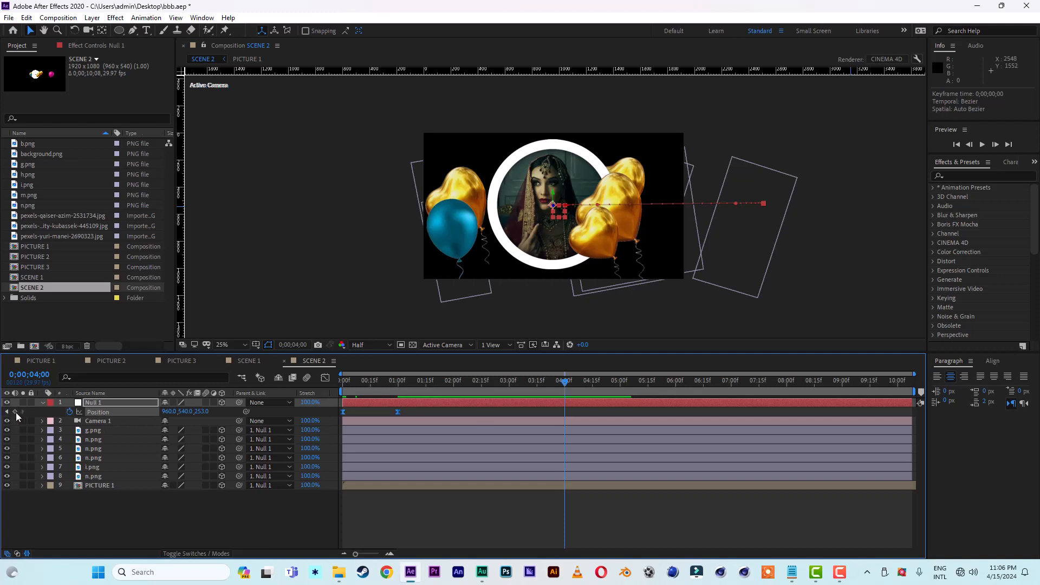
pyautogui.click(15, 412)
# Step: Push Null 1 far back along Z at 0;00;04;20 so the portrait and balloons recede, and preview SCENE 2
pyautogui.moveTo(565, 385); pyautogui.dragTo(601, 385)
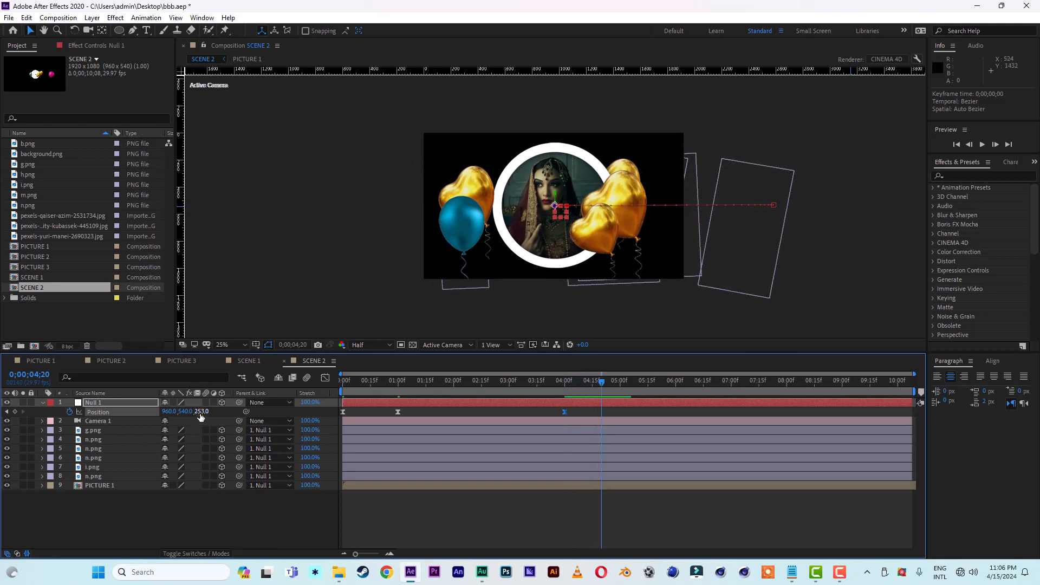
pyautogui.moveTo(200, 412); pyautogui.dragTo(294, 424)
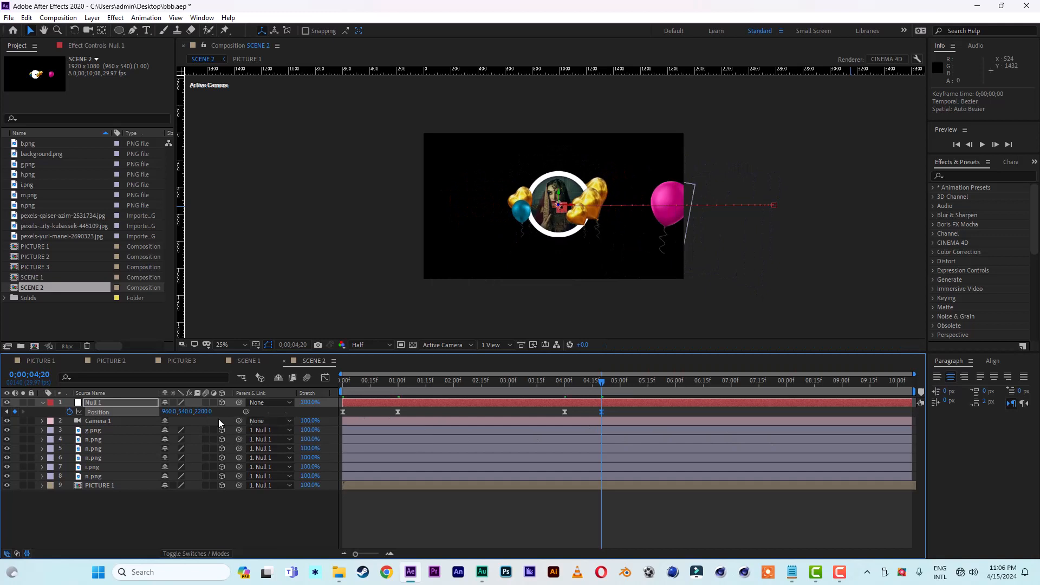
pyautogui.moveTo(201, 415); pyautogui.dragTo(940, 488)
pyautogui.press('space')
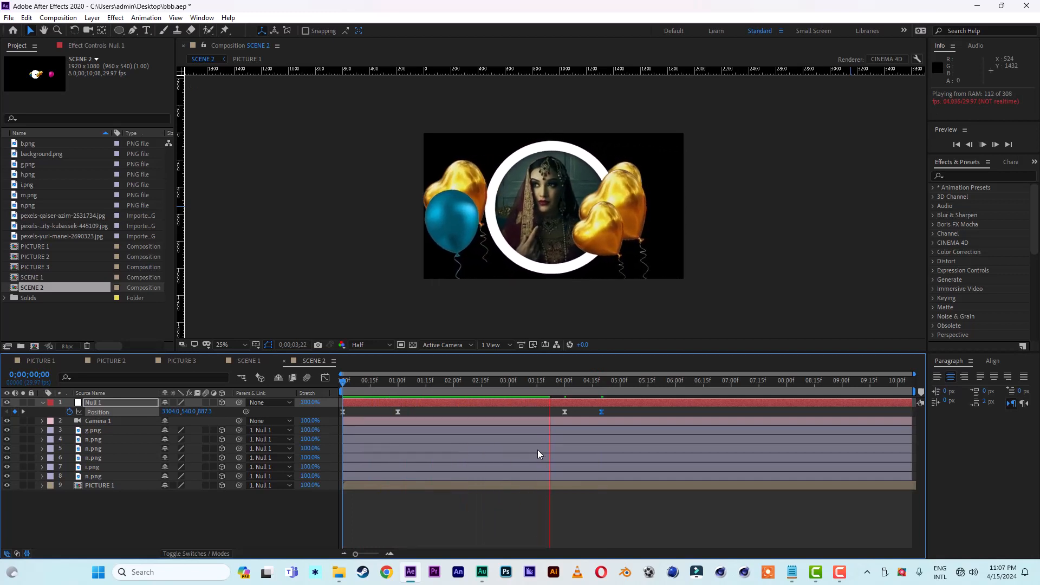
pyautogui.click(598, 383)
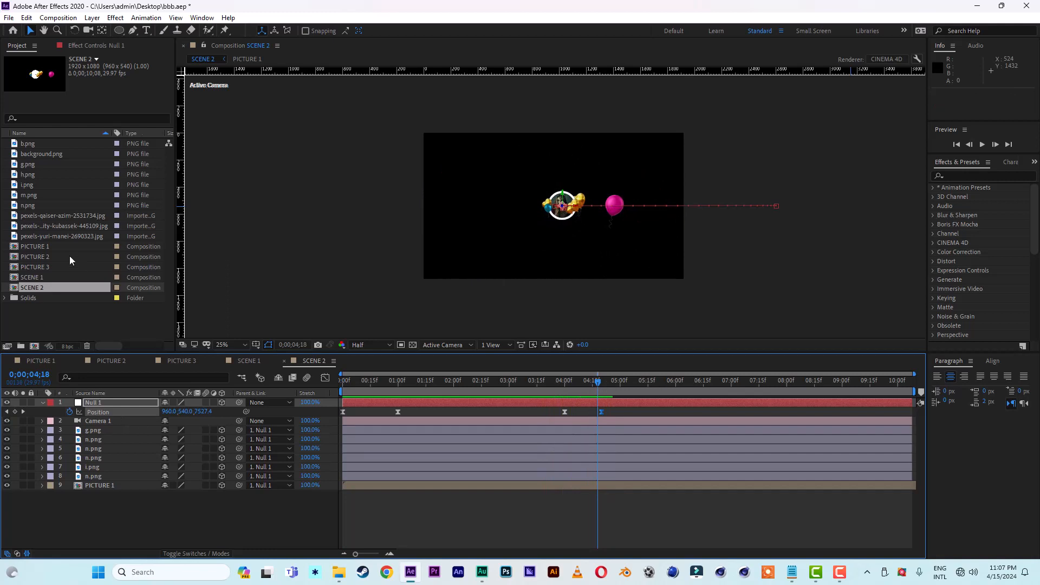
# Step: Duplicate the SCENE 2 composition and open the SCENE 3 copy
pyautogui.click(37, 288)
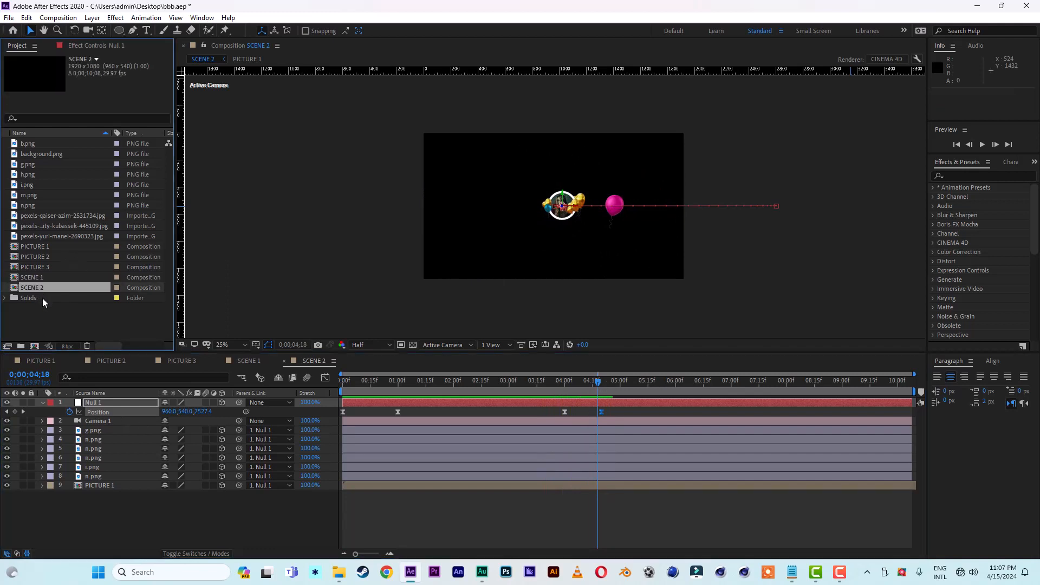
pyautogui.hotkey('ctrl', 'd')
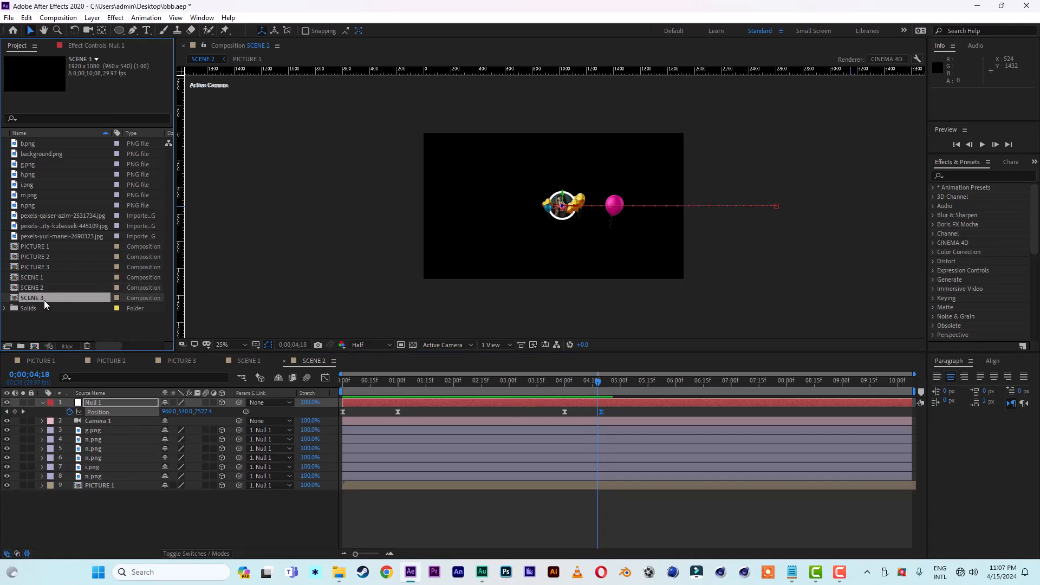
pyautogui.doubleClick(31, 297)
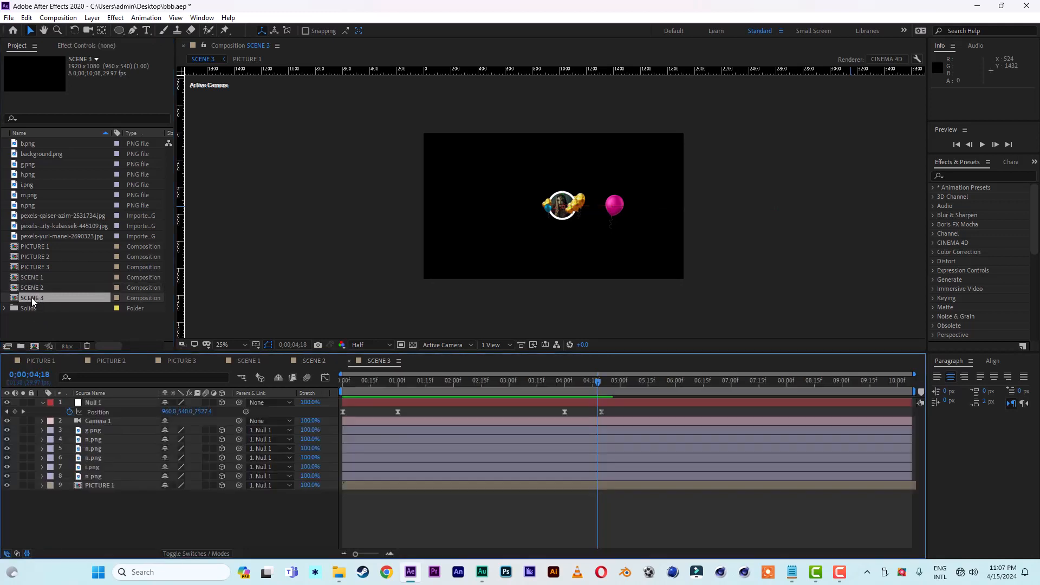
# Step: Clear Null 1's position keyframes in SCENE 3 and set a fresh one at 0;00;01;00
pyautogui.click(399, 382)
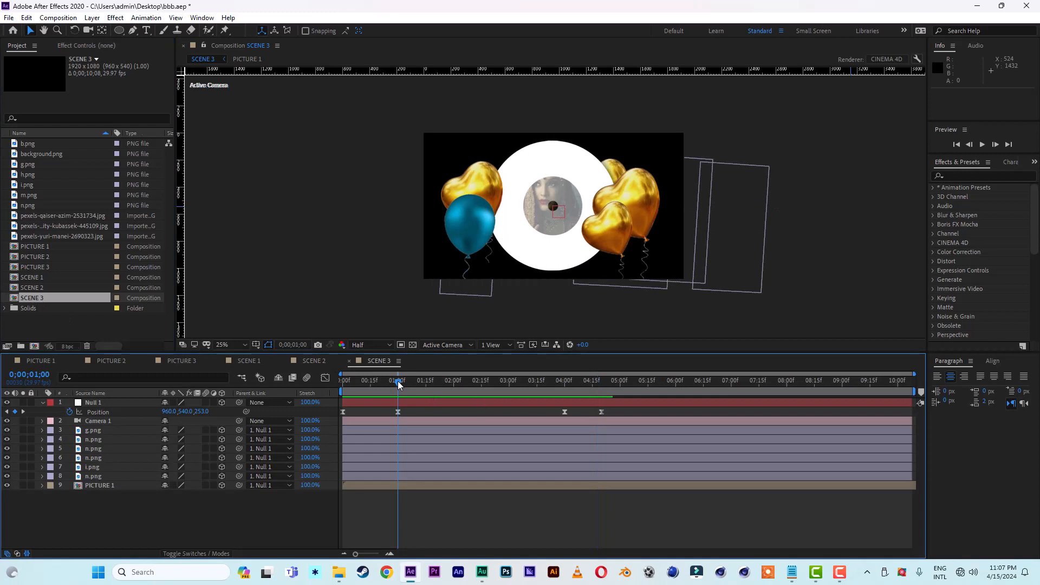
pyautogui.click(70, 412)
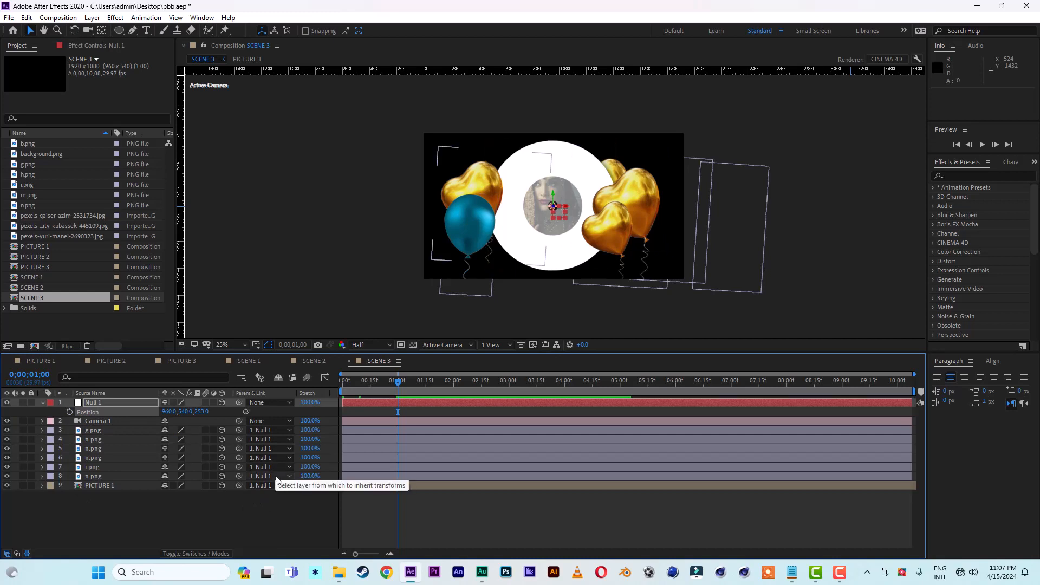
pyautogui.click(70, 412)
# Step: Keyframe Null 1 at 0;00;00;00 with its Z position at about -2229, bringing it forward past the camera
pyautogui.moveTo(397, 384); pyautogui.dragTo(334, 388)
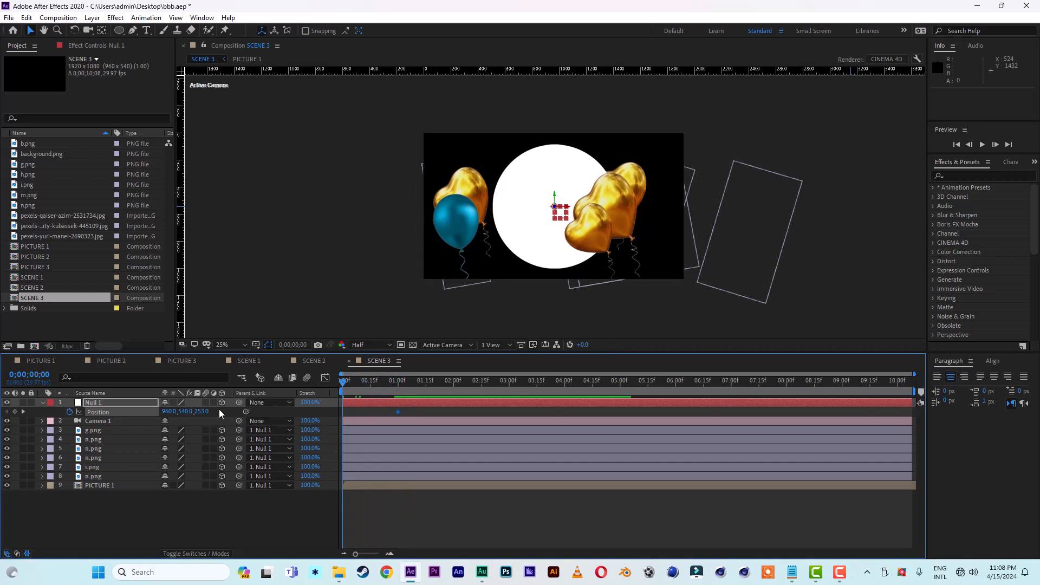
pyautogui.click(202, 412)
pyautogui.write('-65')
pyautogui.press('Return')
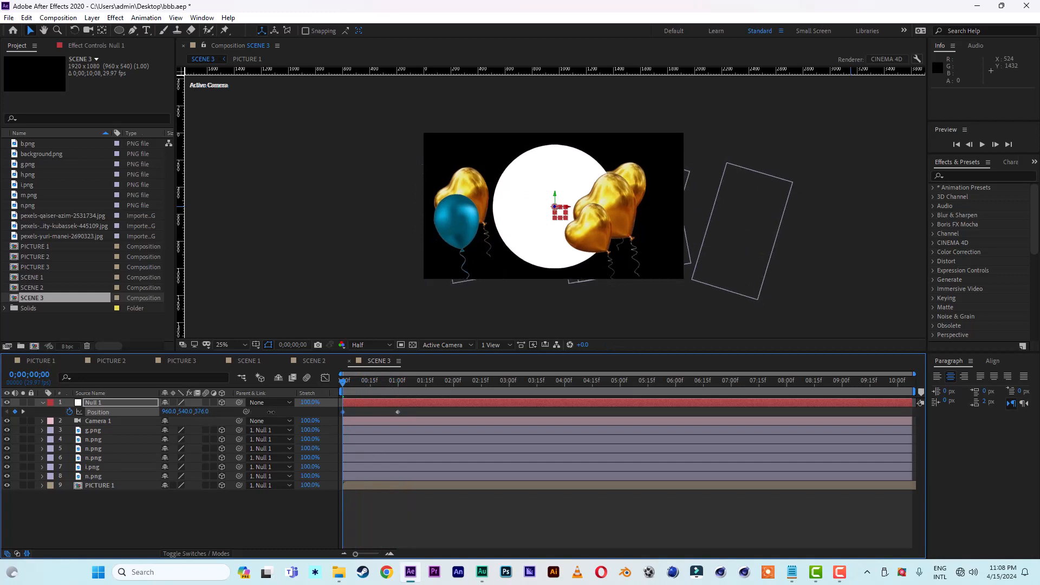
pyautogui.moveTo(15, 420); pyautogui.dragTo(7, 423)
pyautogui.moveTo(206, 413); pyautogui.dragTo(70, 423)
pyautogui.moveTo(206, 413); pyautogui.dragTo(1, 425)
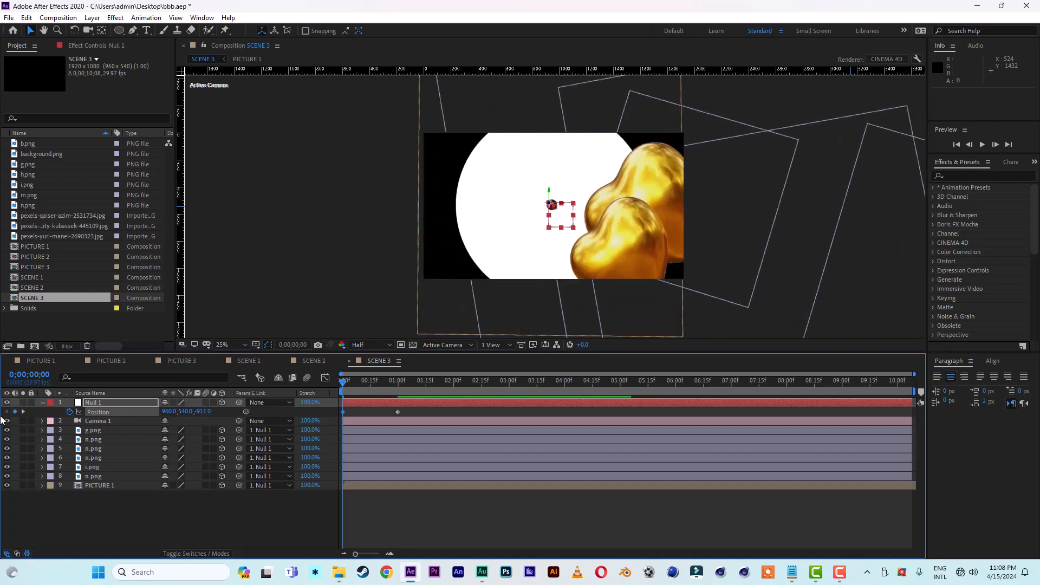
pyautogui.moveTo(205, 412); pyautogui.dragTo(155, 418)
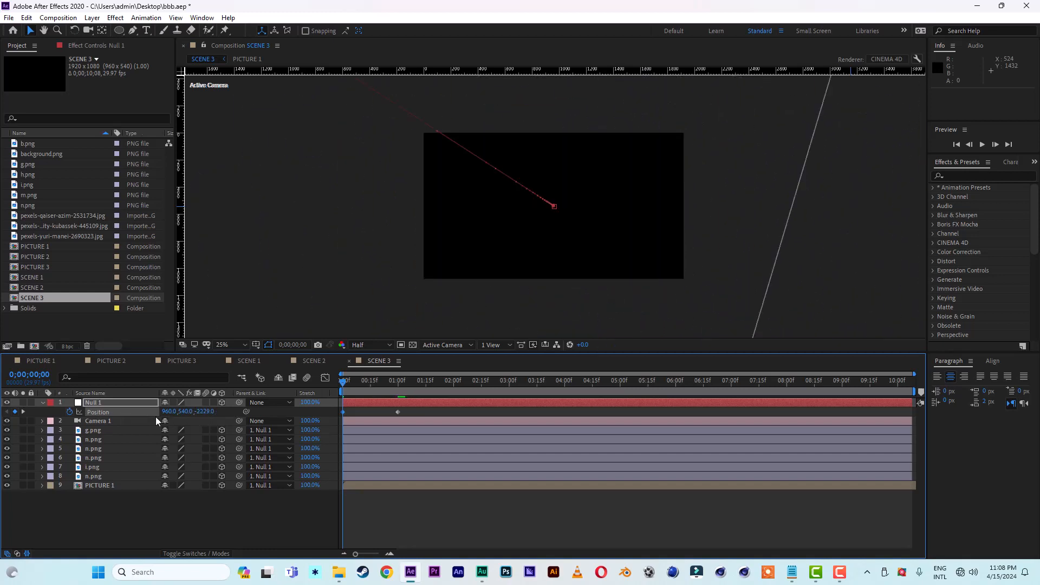
# Step: Apply Easy Ease to both of Null 1's position keyframes and preview SCENE 3
pyautogui.click(399, 413)
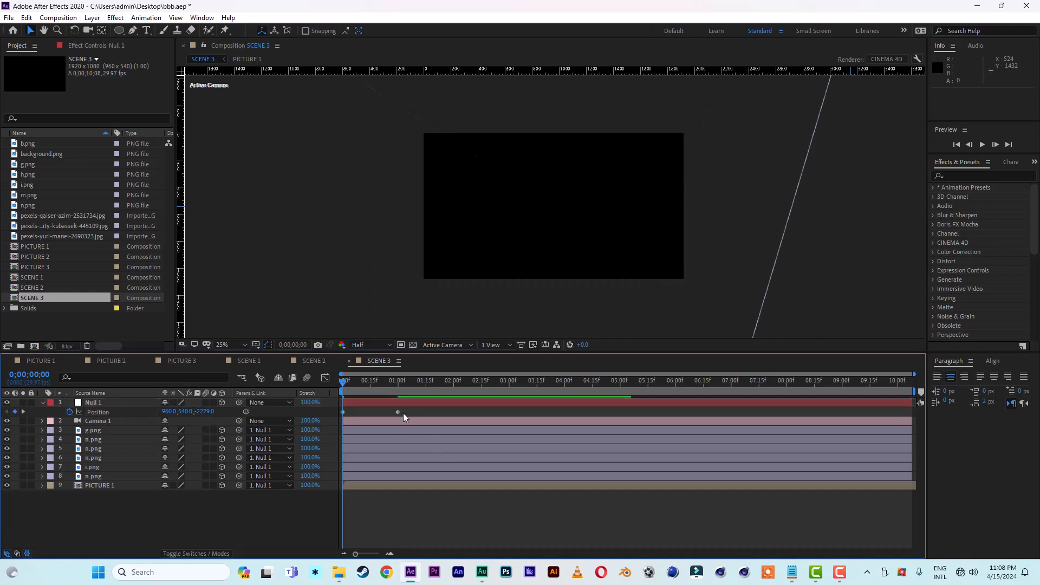
pyautogui.rightClick(399, 413)
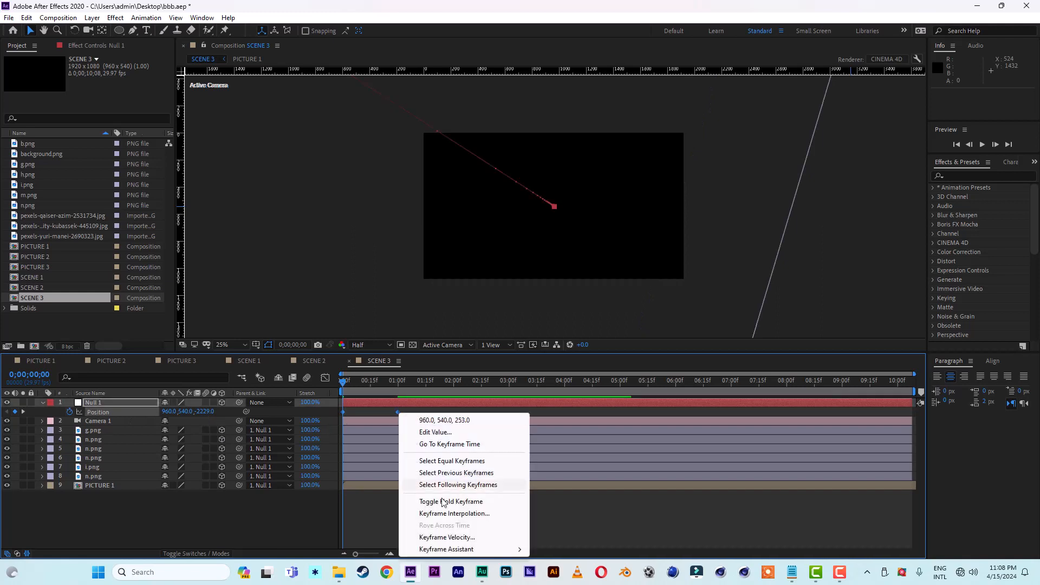
pyautogui.moveTo(450, 549)
pyautogui.click(563, 479)
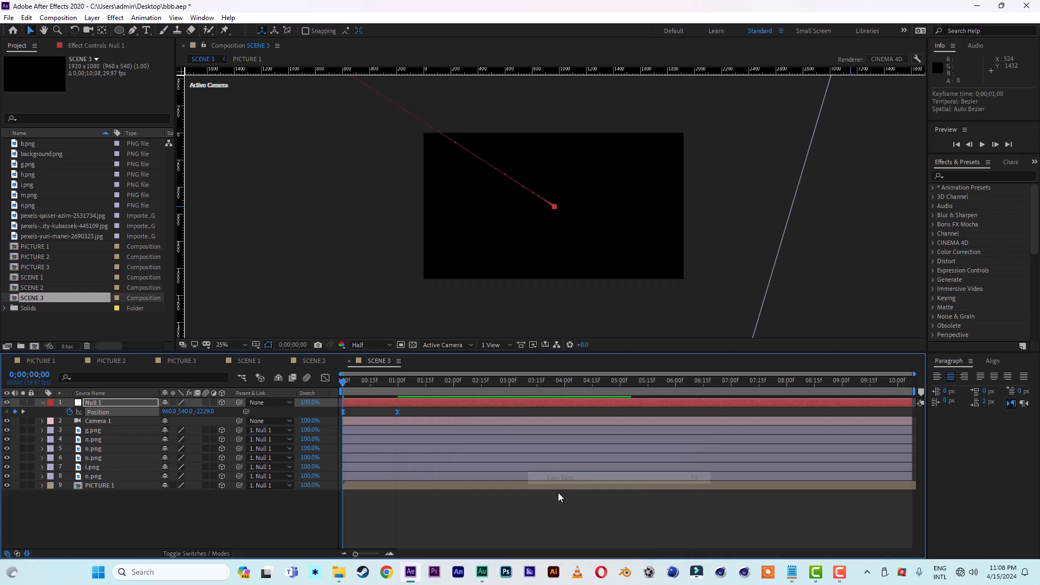
pyautogui.press('space')
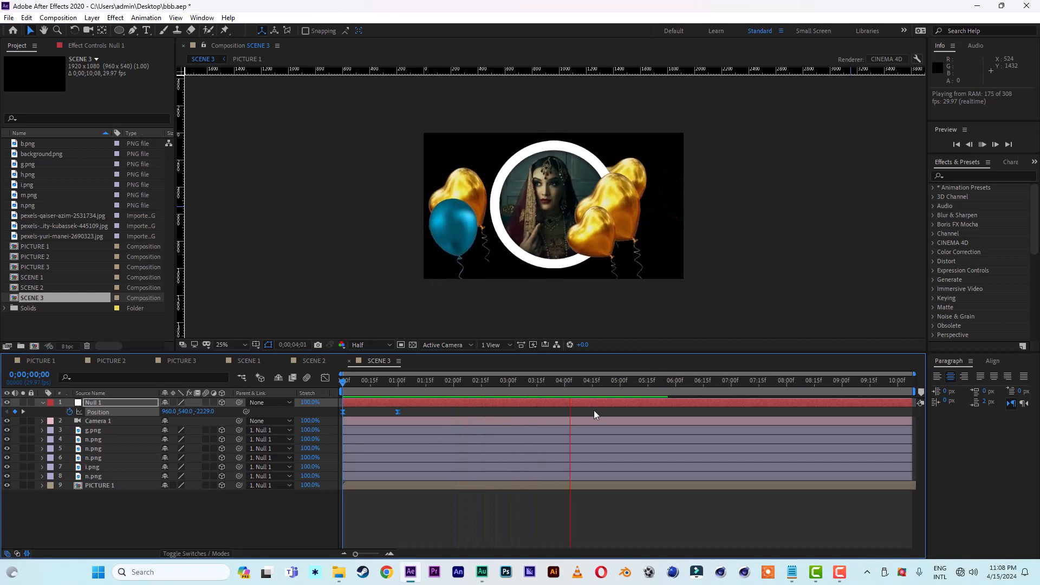
pyautogui.press('space')
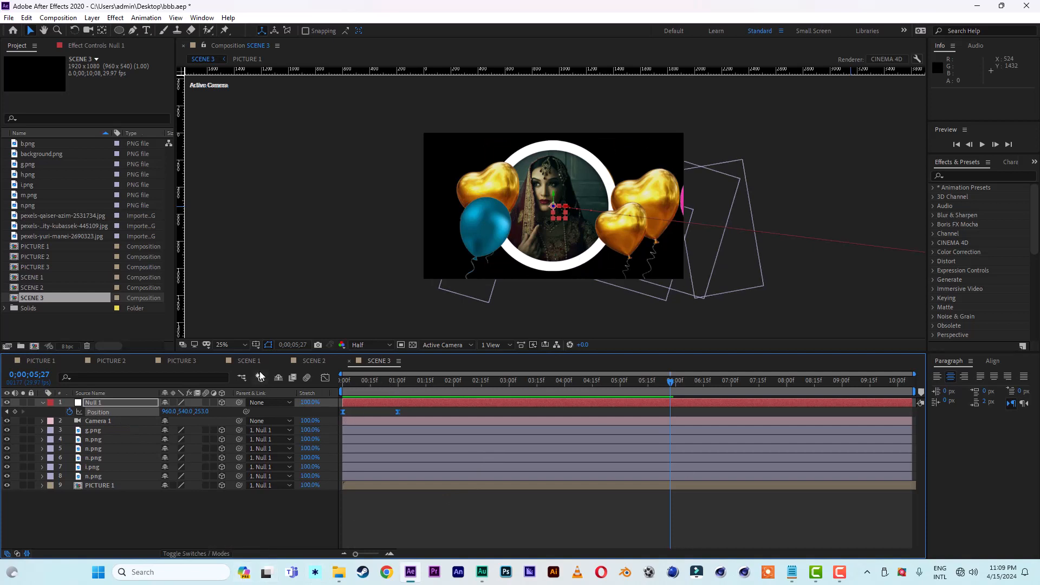
# Step: Open SCENE 1 at 0;00;02;26 and collapse the expanded properties of the camera, null and g.png layers
pyautogui.click(242, 362)
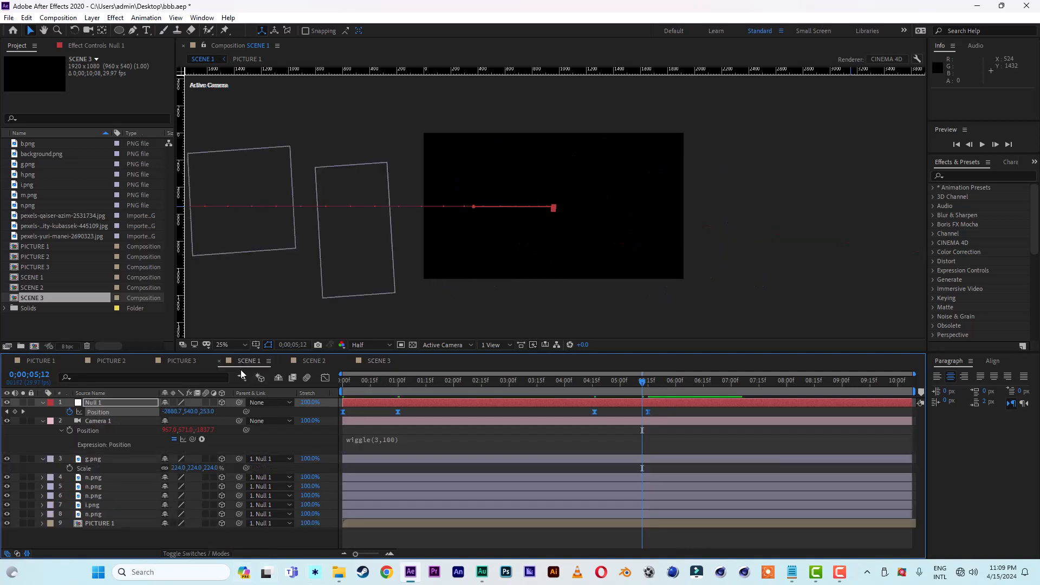
pyautogui.click(502, 379)
pyautogui.click(43, 421)
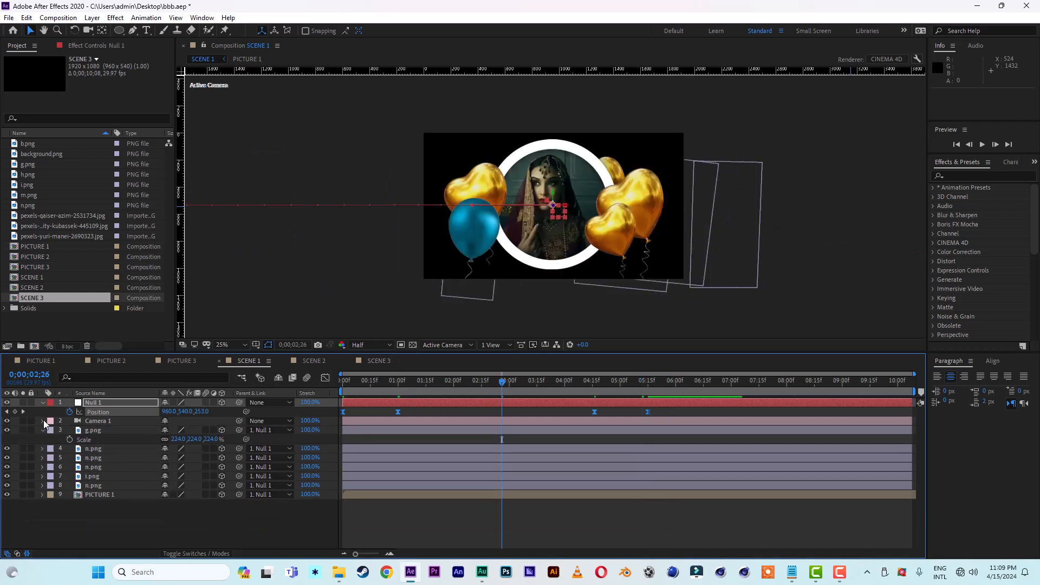
pyautogui.click(42, 402)
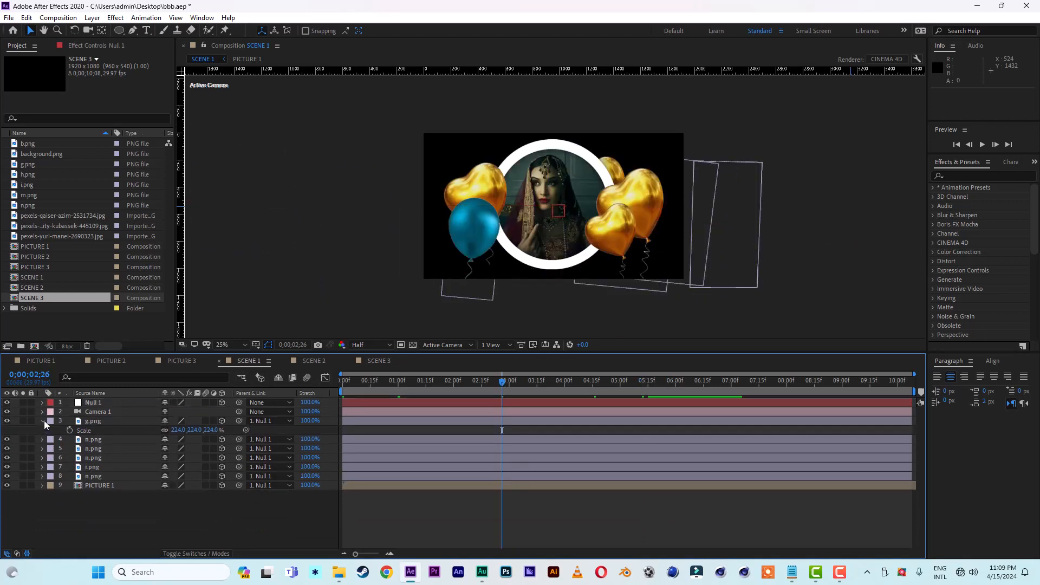
pyautogui.click(43, 421)
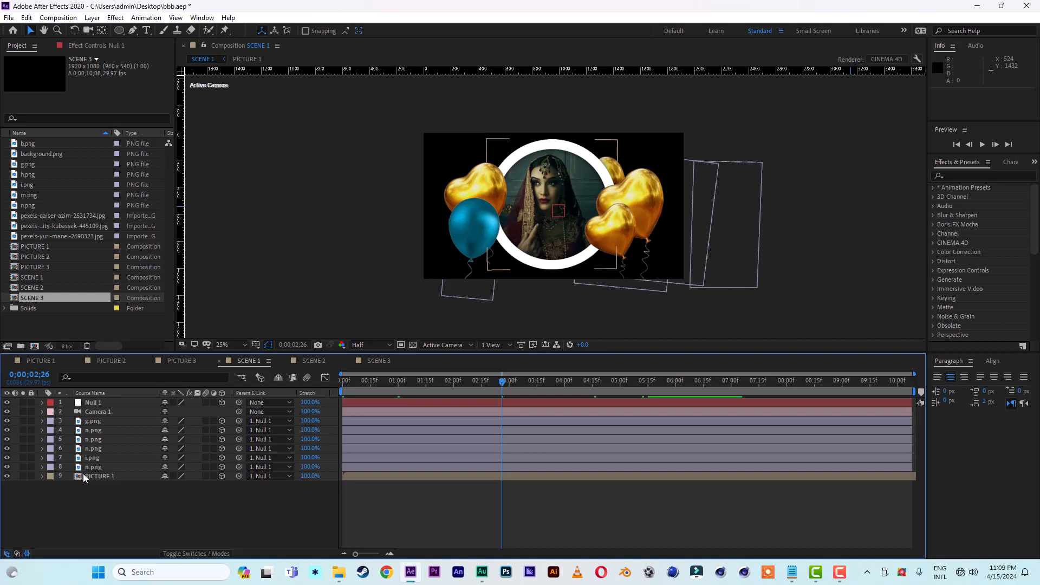
# Step: Create a black 1920 x 1080 solid layer in SCENE 1
pyautogui.rightClick(117, 507)
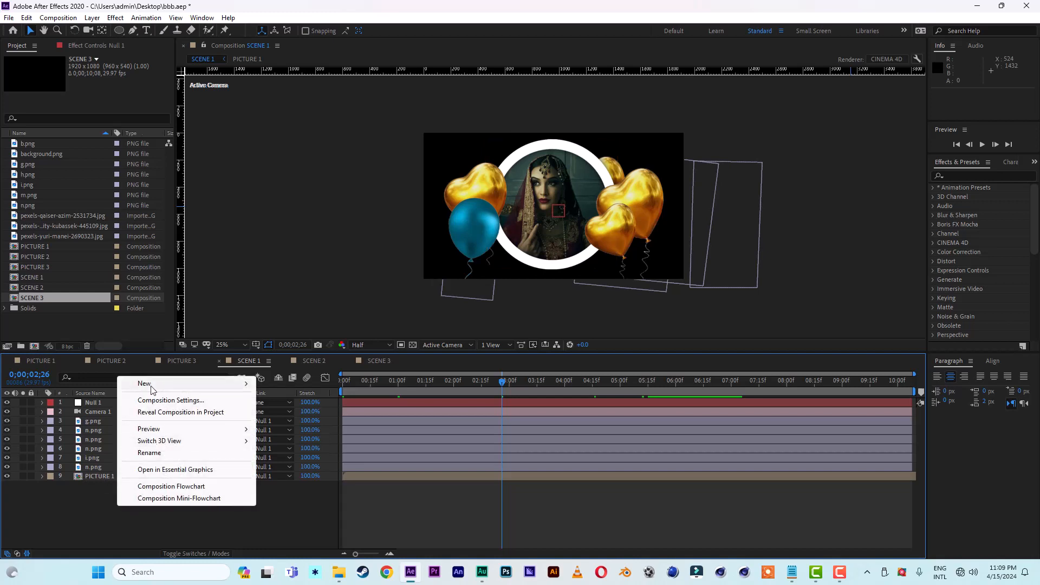
pyautogui.moveTo(153, 385)
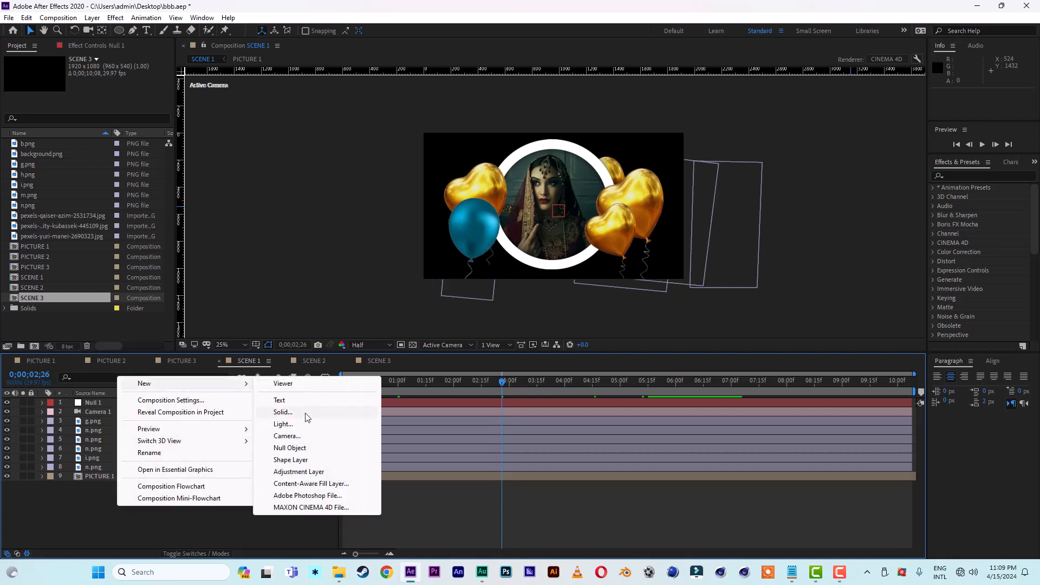
pyautogui.click(282, 413)
pyautogui.click(240, 389)
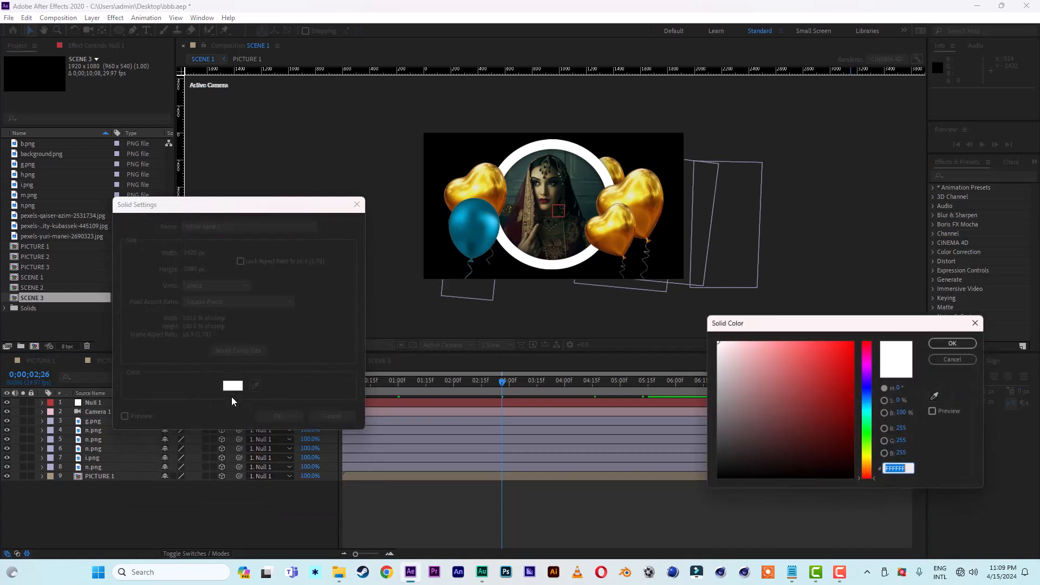
pyautogui.moveTo(719, 475); pyautogui.dragTo(710, 501)
pyautogui.click(954, 343)
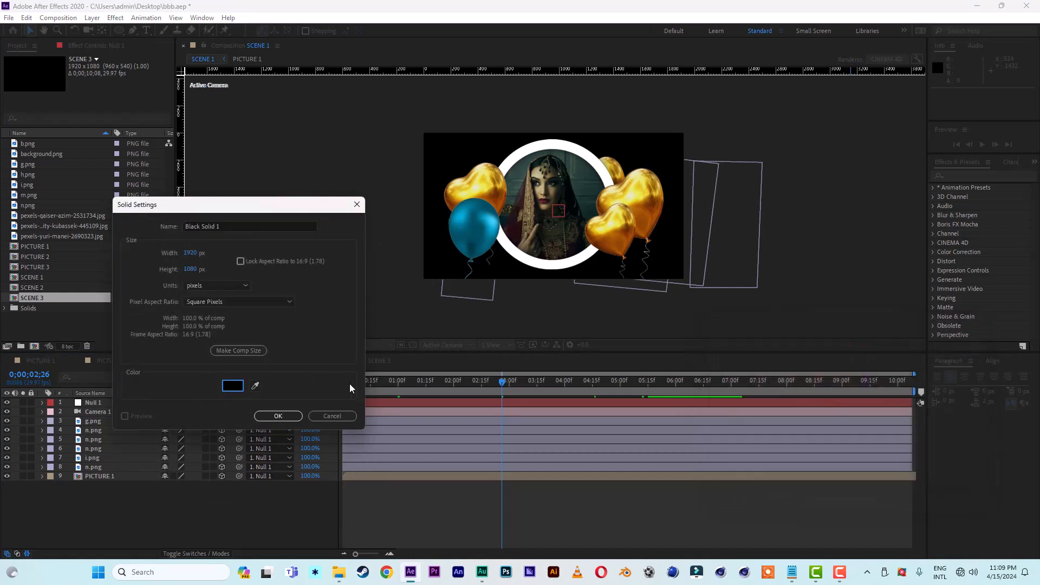
pyautogui.click(280, 416)
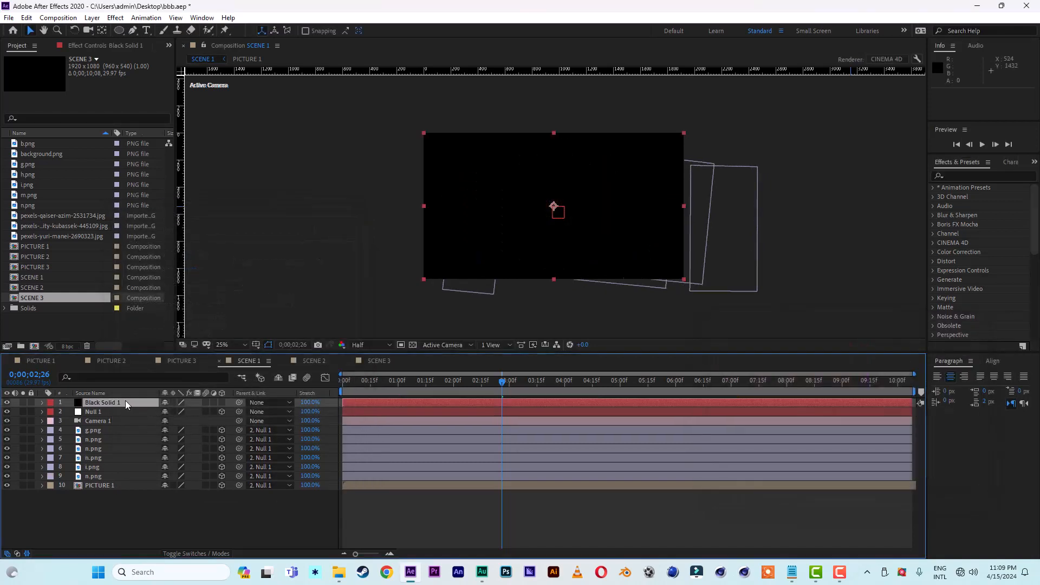
# Step: Find the CC Particle World effect and apply it to the black solid
pyautogui.click(973, 177)
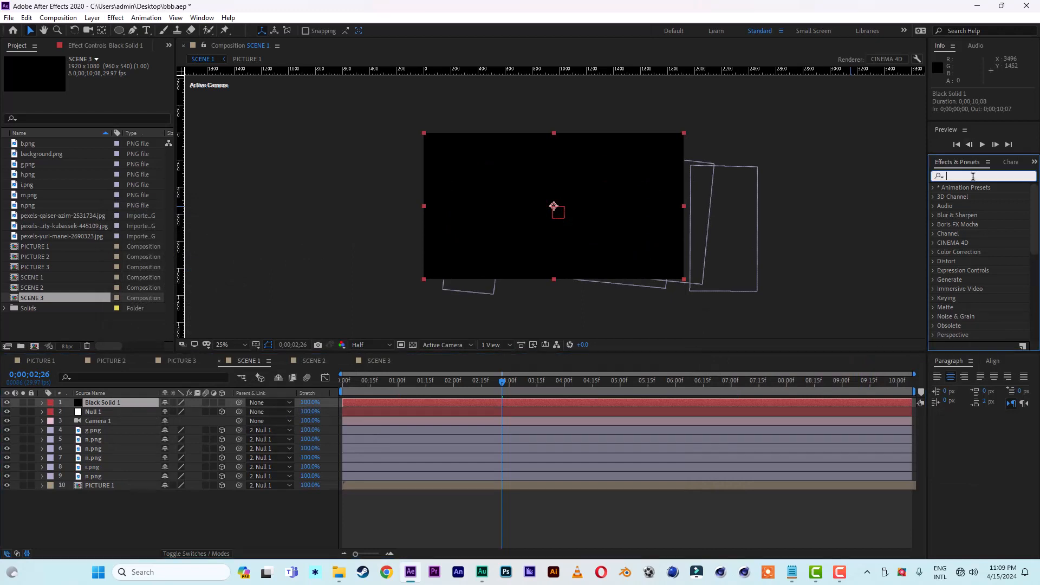
pyautogui.write('cc')
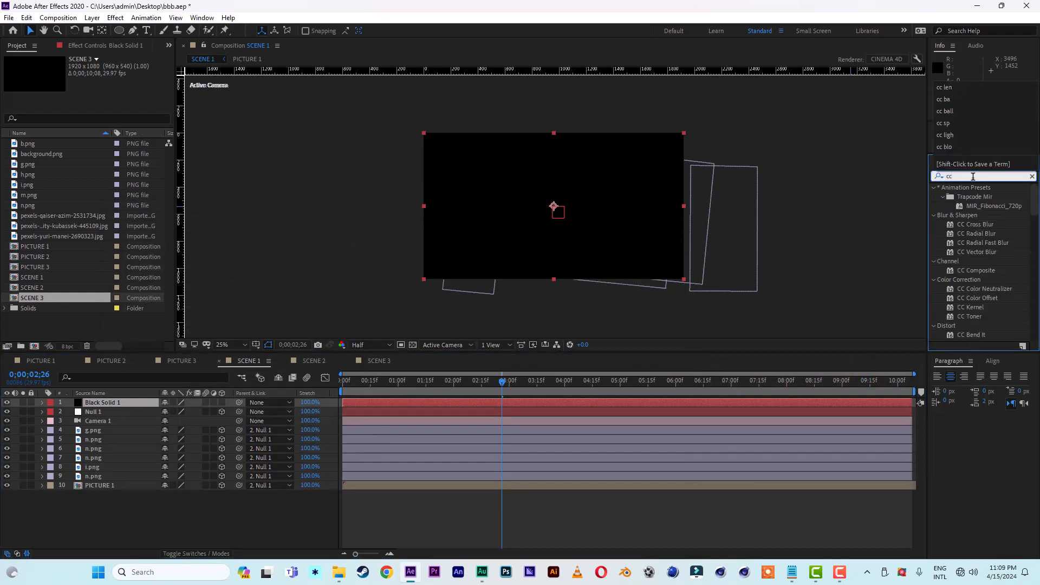
pyautogui.write(' p')
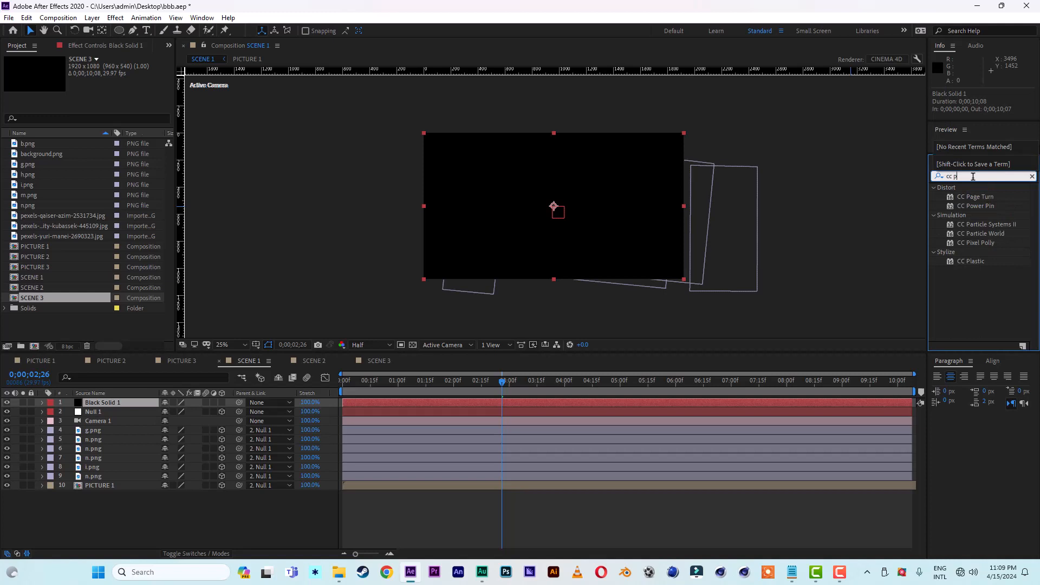
pyautogui.write('ar')
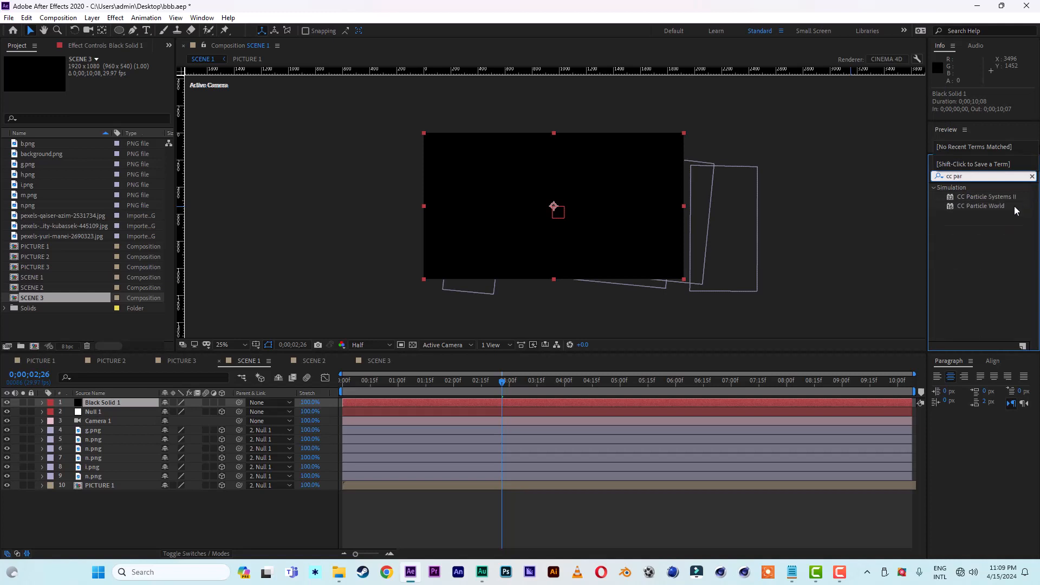
pyautogui.click(1000, 207)
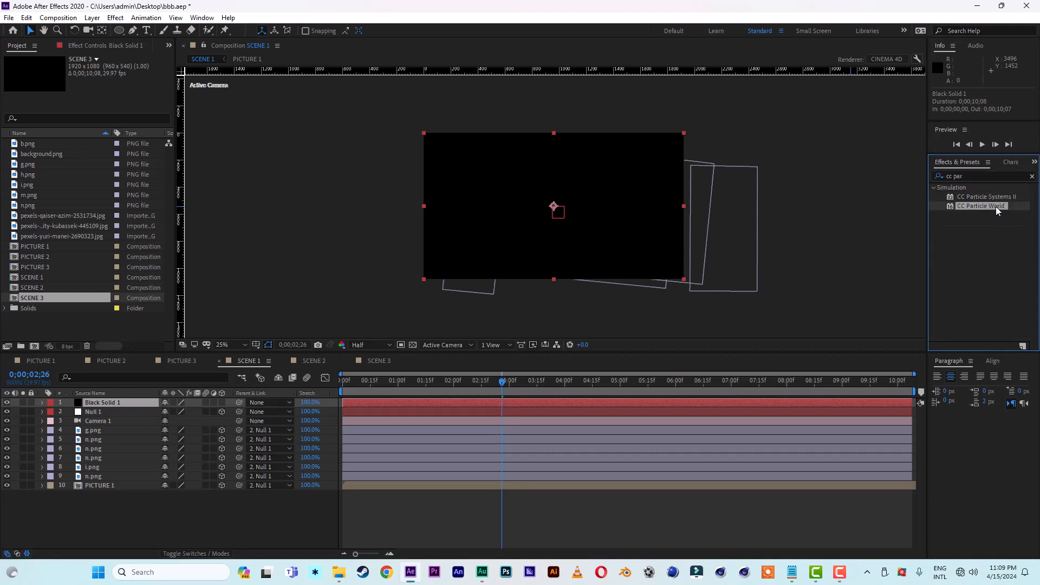
pyautogui.doubleClick(996, 206)
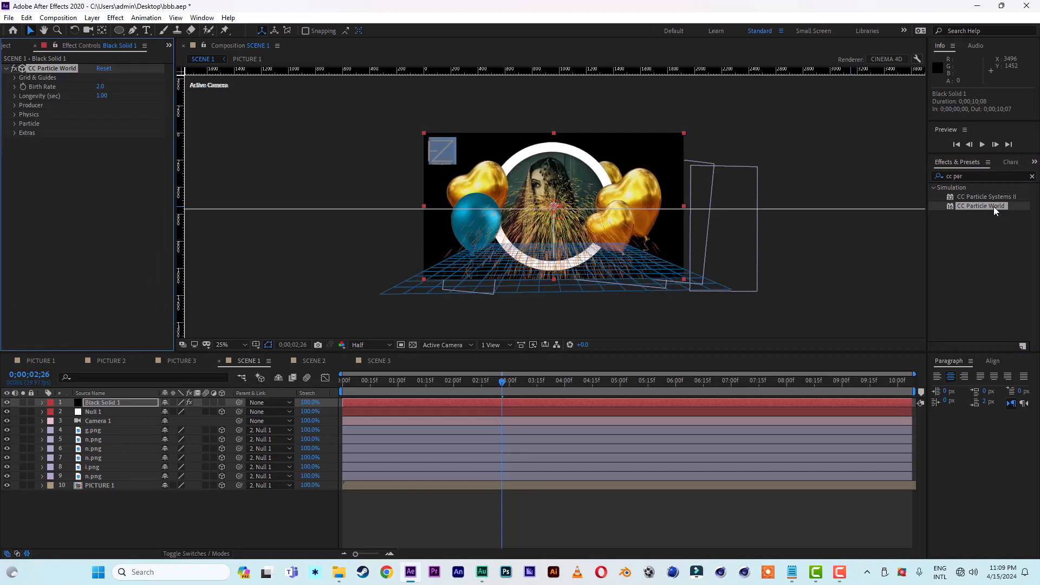
# Step: Set CC Particle World's grid position to World and its longevity to 2.30 seconds
pyautogui.press('.')
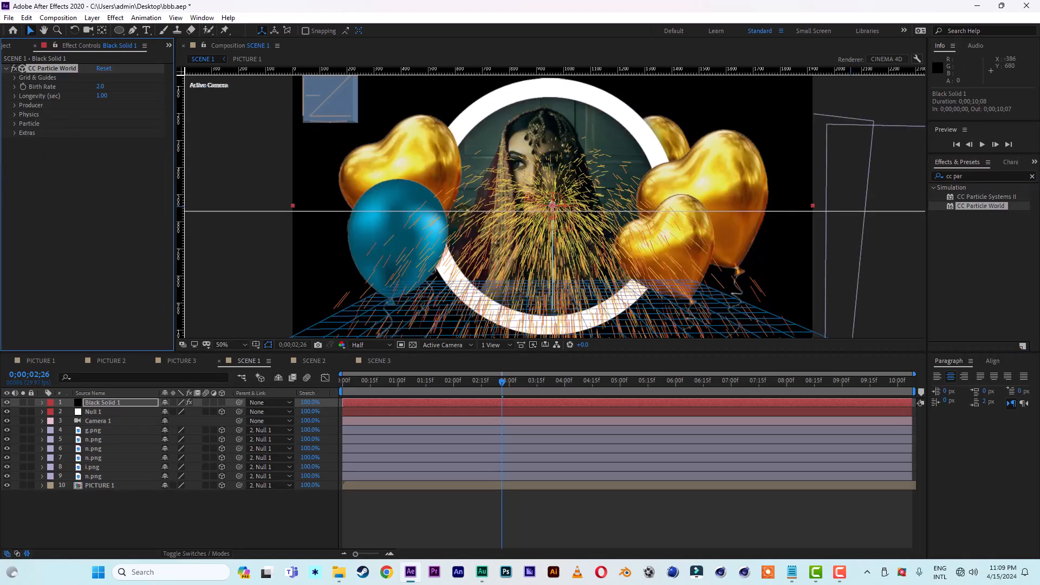
pyautogui.click(15, 77)
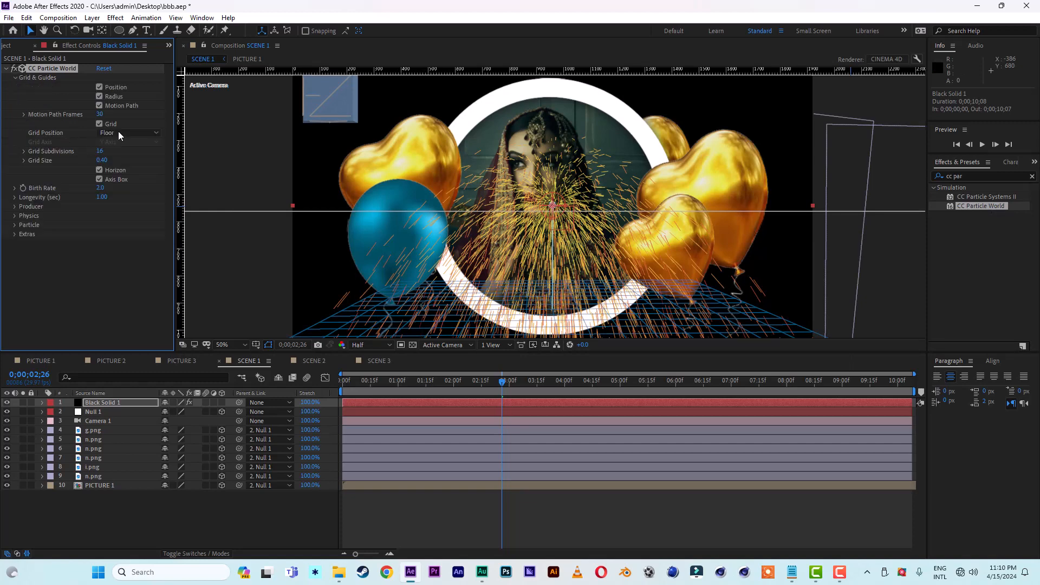
pyautogui.click(139, 132)
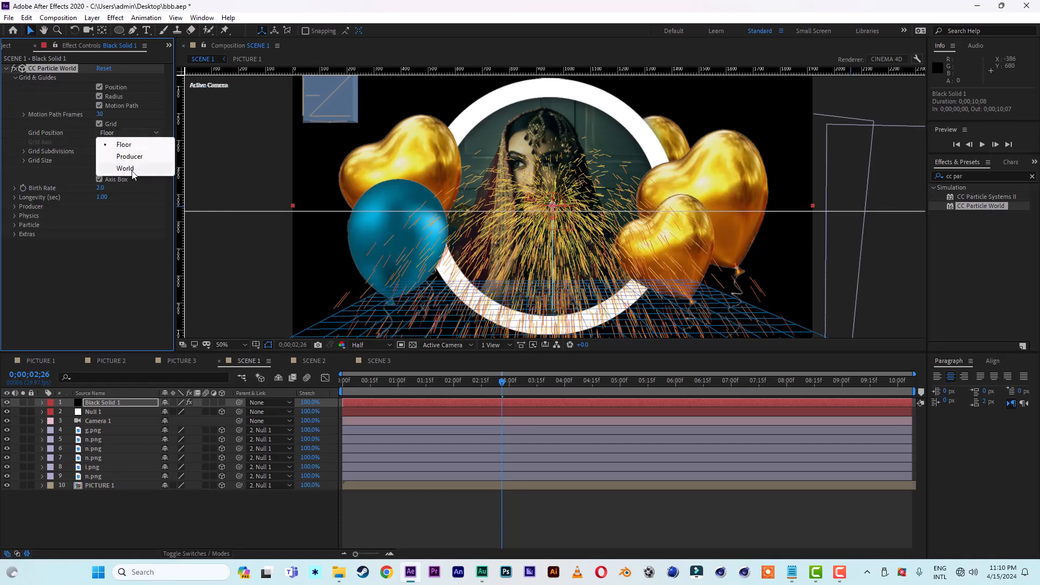
pyautogui.click(125, 168)
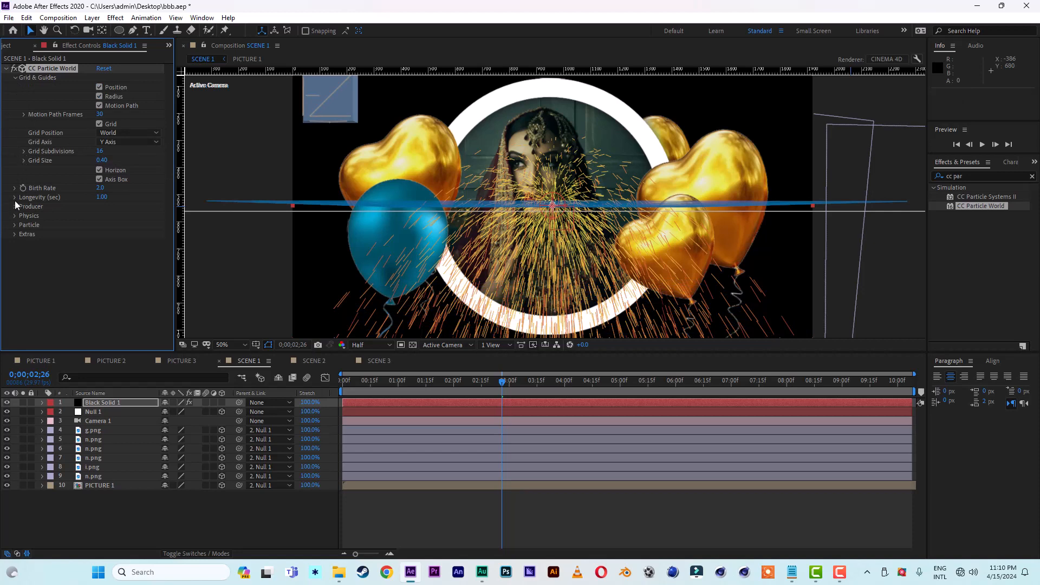
pyautogui.click(101, 197)
pyautogui.write('2.30')
pyautogui.press('Return')
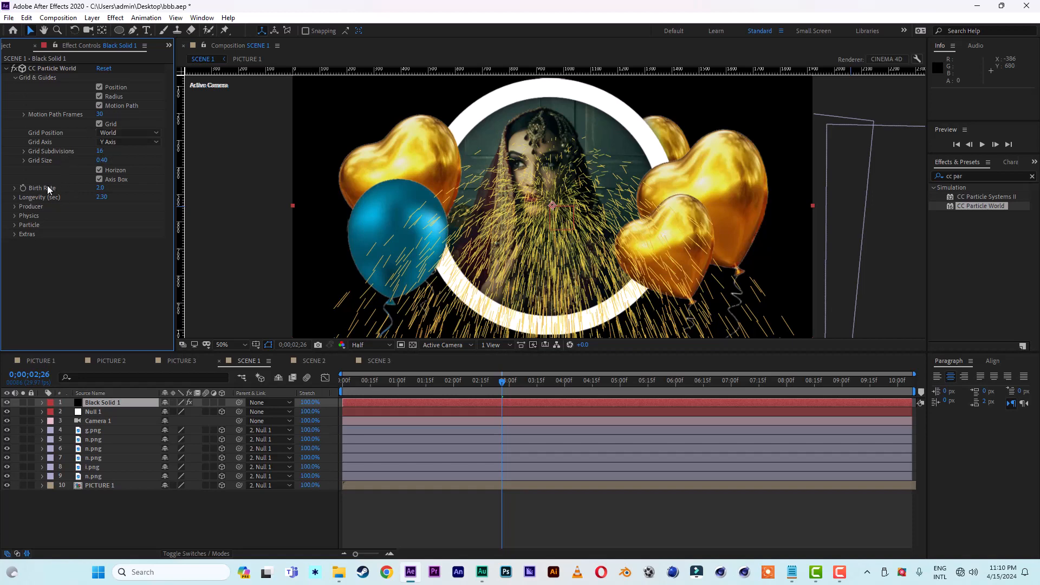
# Step: Expand the Producer and Particle settings of CC Particle World and change the particle type to TriPolygon
pyautogui.click(15, 206)
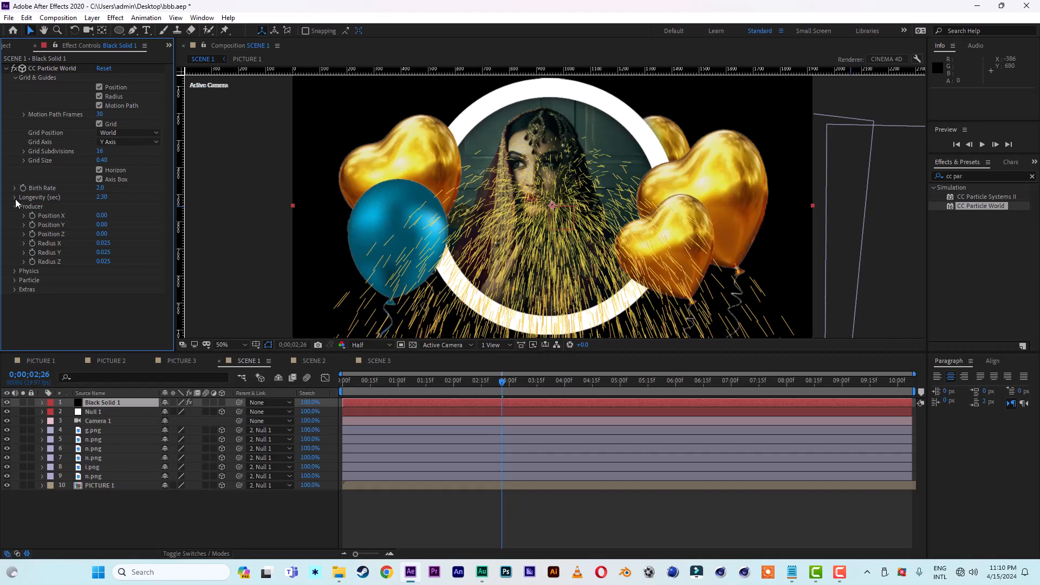
pyautogui.click(14, 280)
pyautogui.scroll(-3, 15, 280)
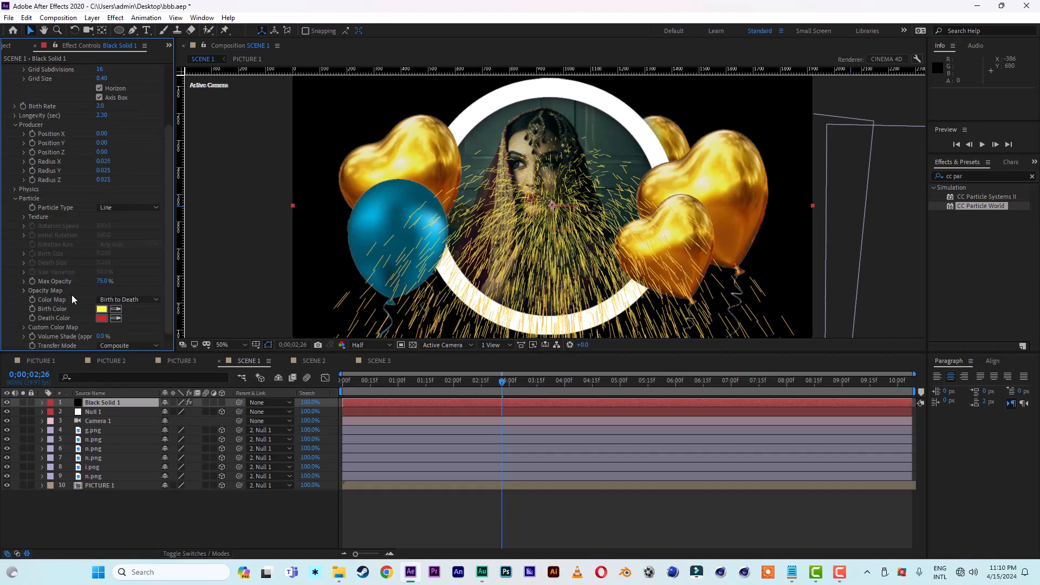
pyautogui.click(110, 209)
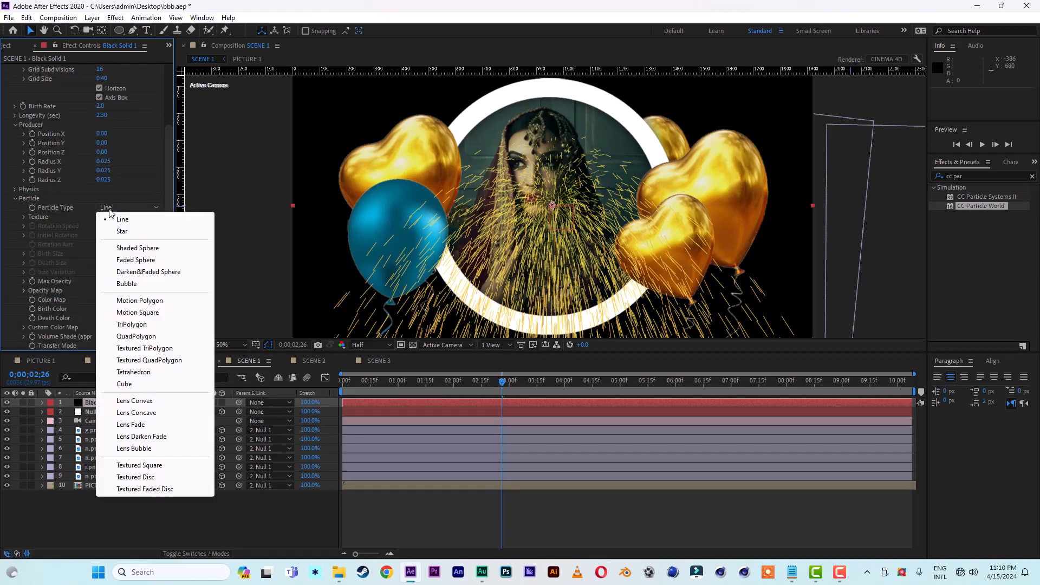
pyautogui.click(132, 324)
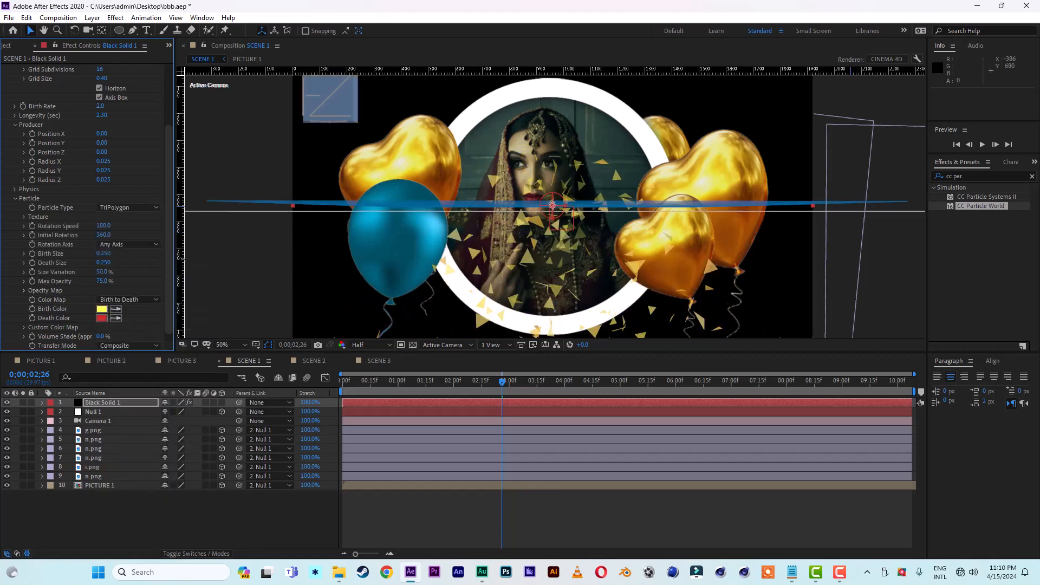
# Step: Set CC Particle World's producer Position Y to -0.70 and scrub SCENE 1 to check the particles
pyautogui.moveTo(170, 267); pyautogui.dragTo(169, 235)
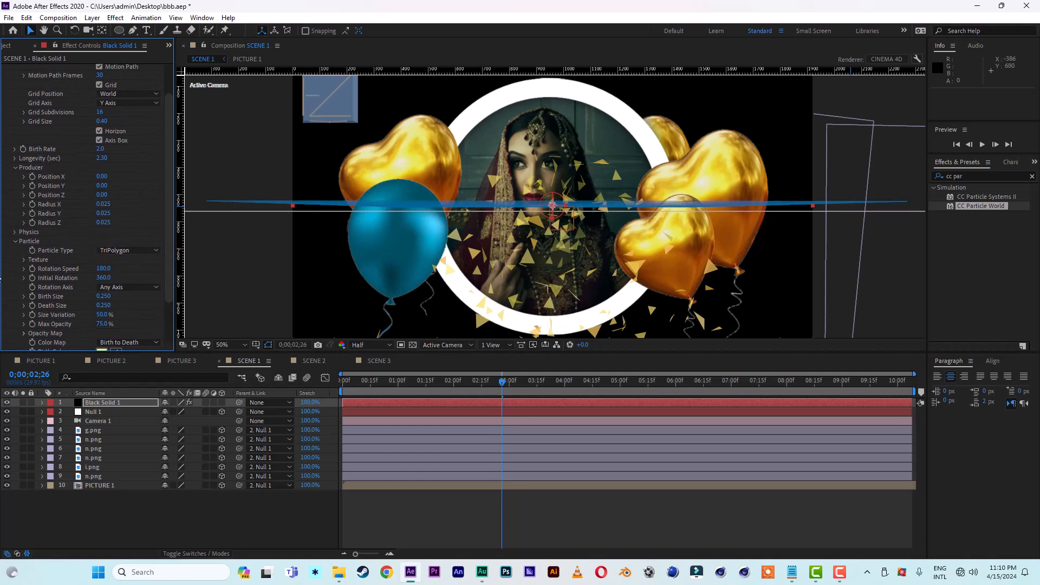
pyautogui.moveTo(102, 185); pyautogui.dragTo(58, 188)
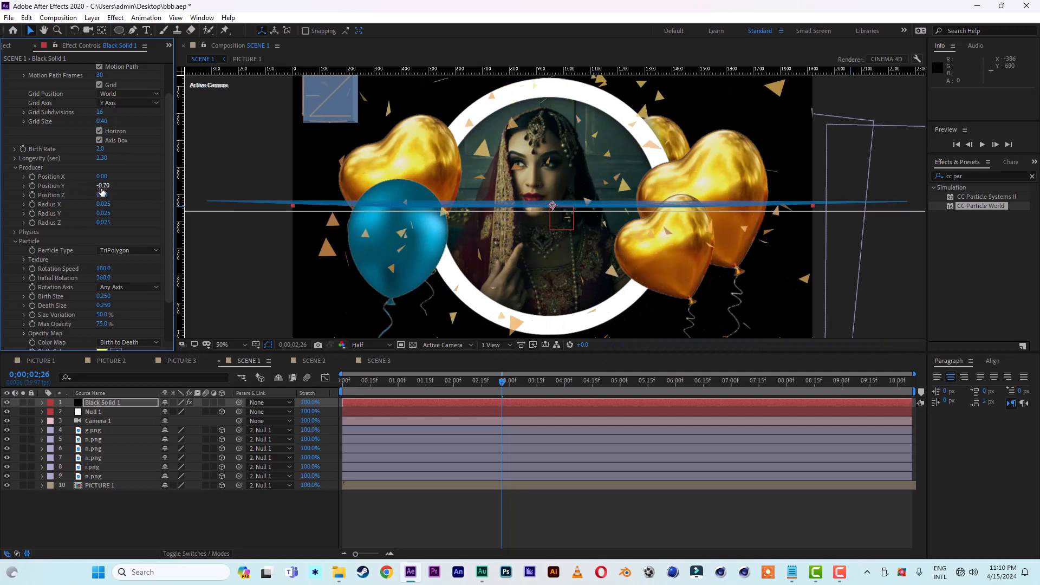
pyautogui.click(367, 384)
pyautogui.moveTo(374, 385); pyautogui.dragTo(472, 391)
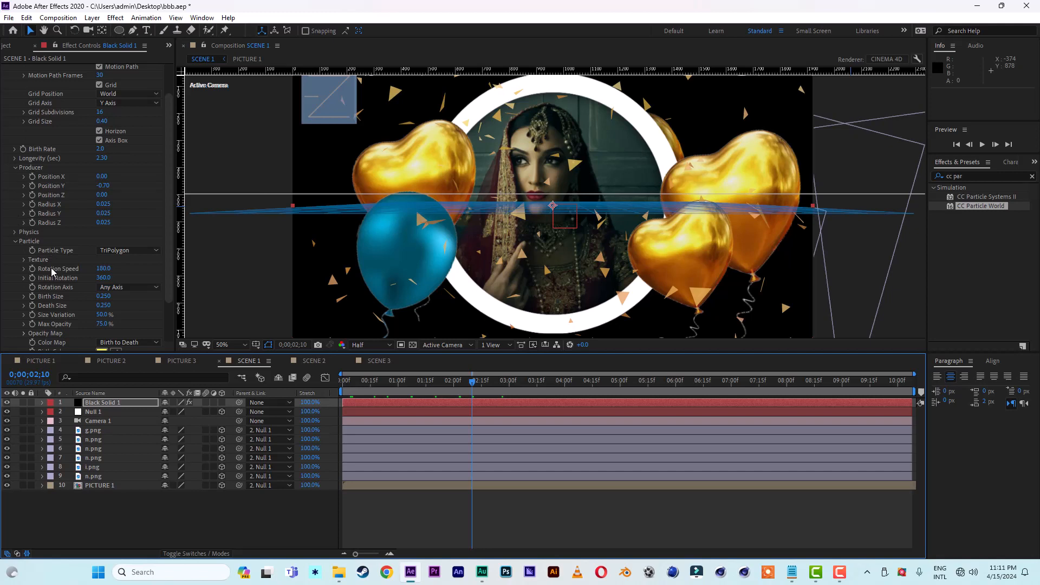
# Step: Set CC Particle World's physics velocity to 20 and resistance to 10, and preview SCENE 1 from the start
pyautogui.click(15, 232)
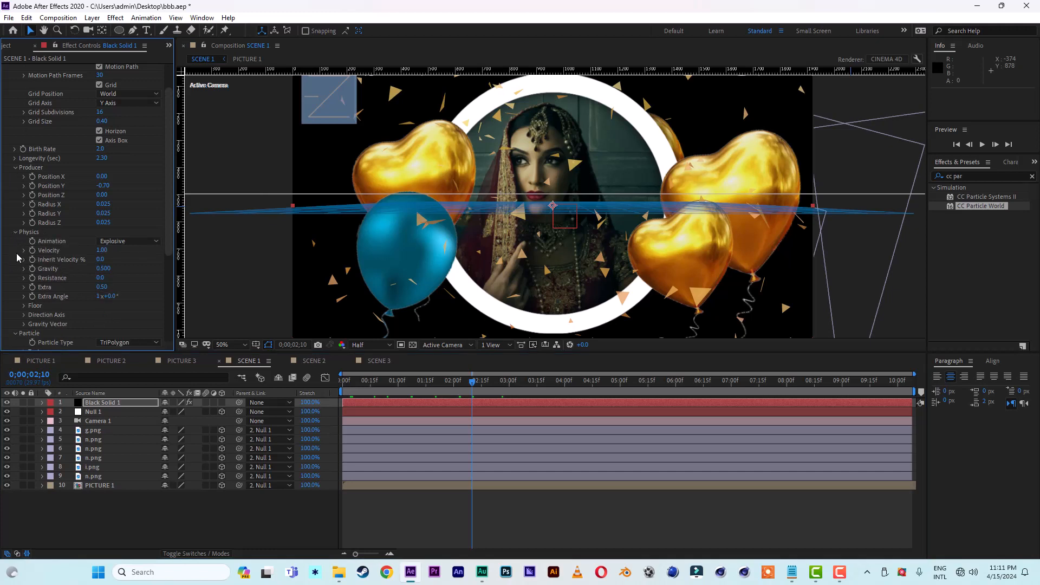
pyautogui.scroll(-5, 19, 259)
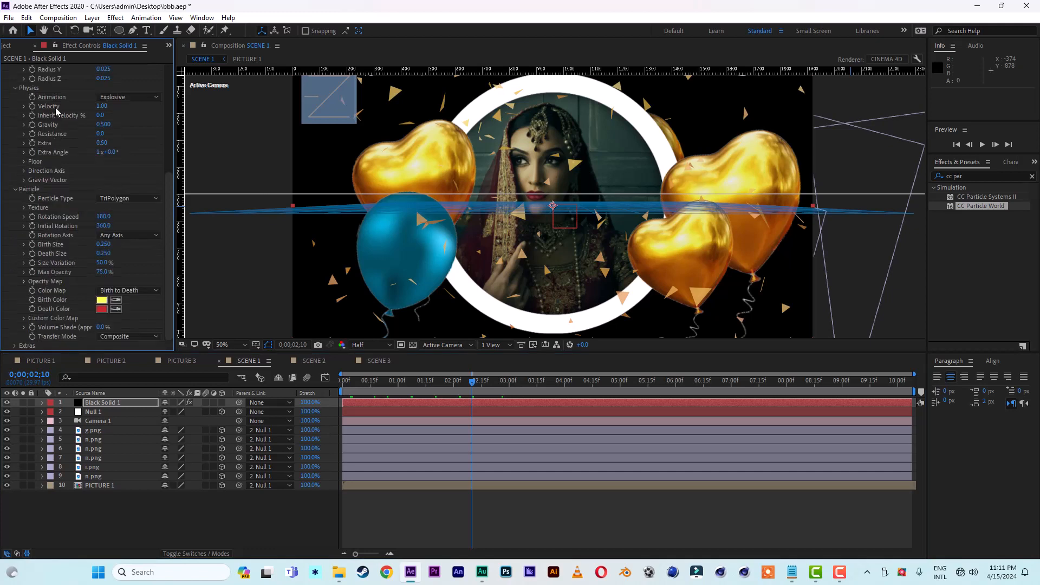
pyautogui.click(99, 106)
pyautogui.write('20')
pyautogui.press('Return')
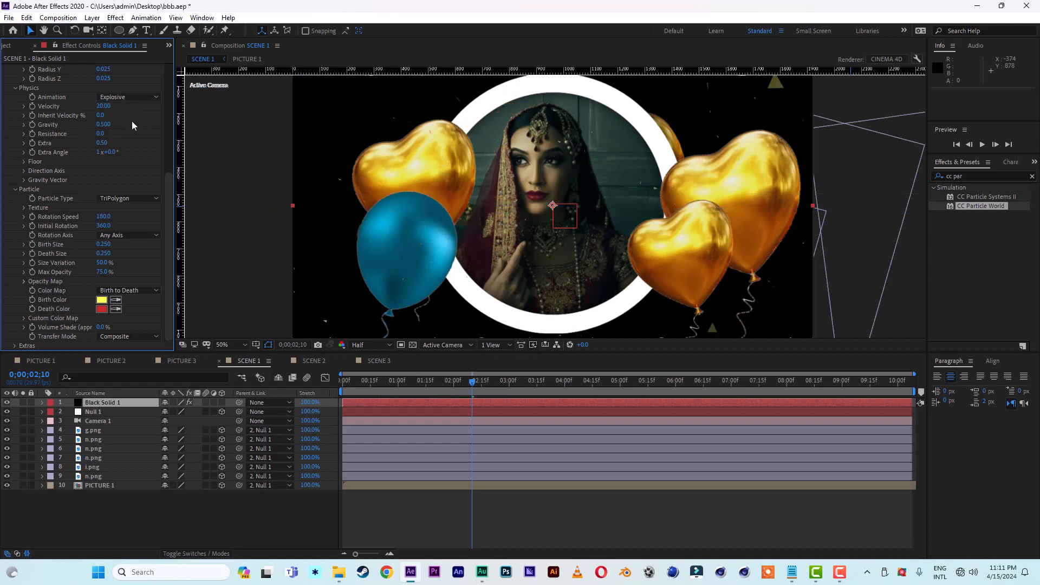
pyautogui.click(100, 134)
pyautogui.write('10')
pyautogui.press('Return')
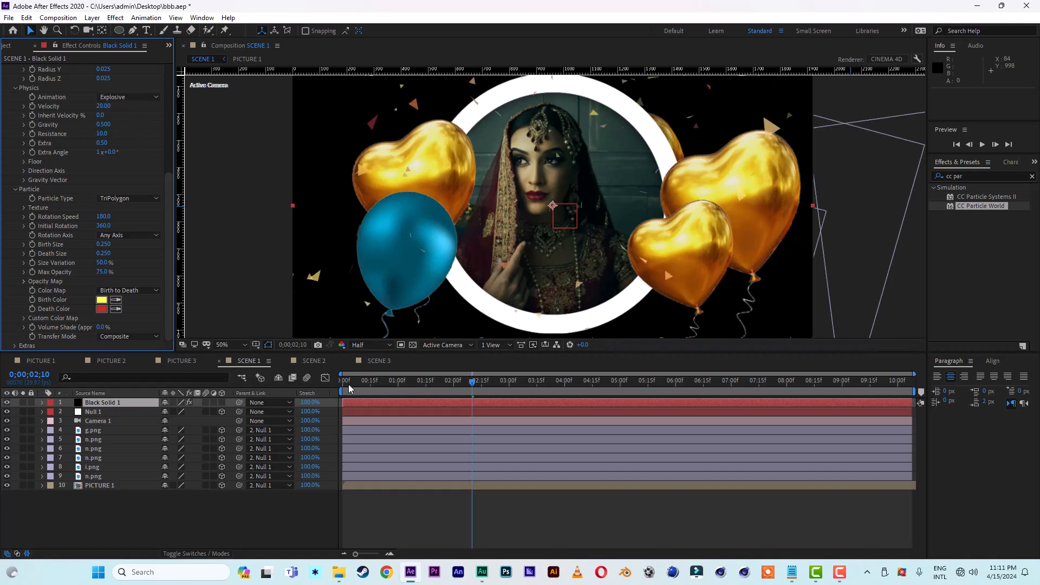
pyautogui.moveTo(362, 381); pyautogui.dragTo(287, 385)
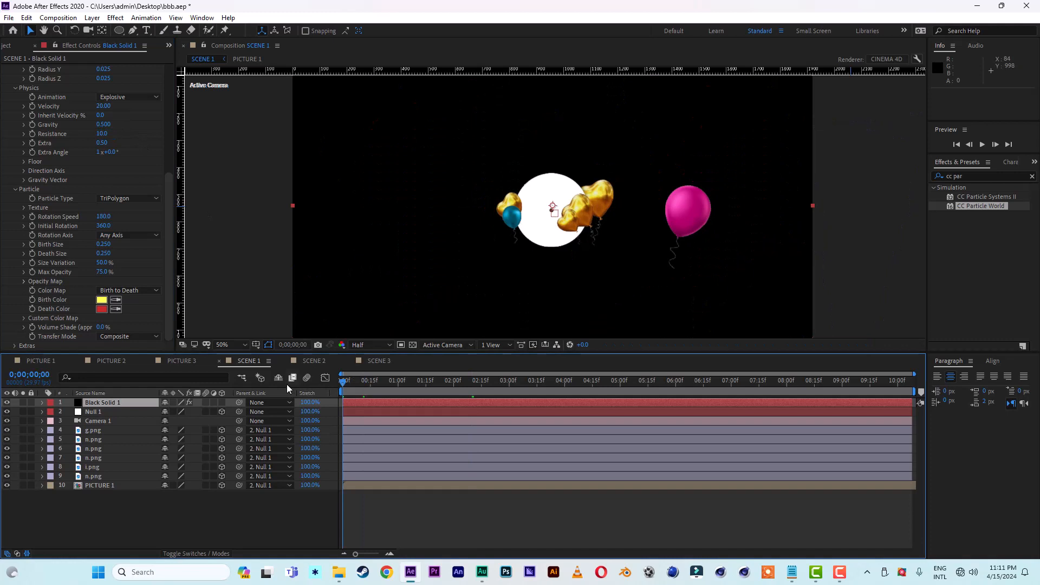
pyautogui.press('space')
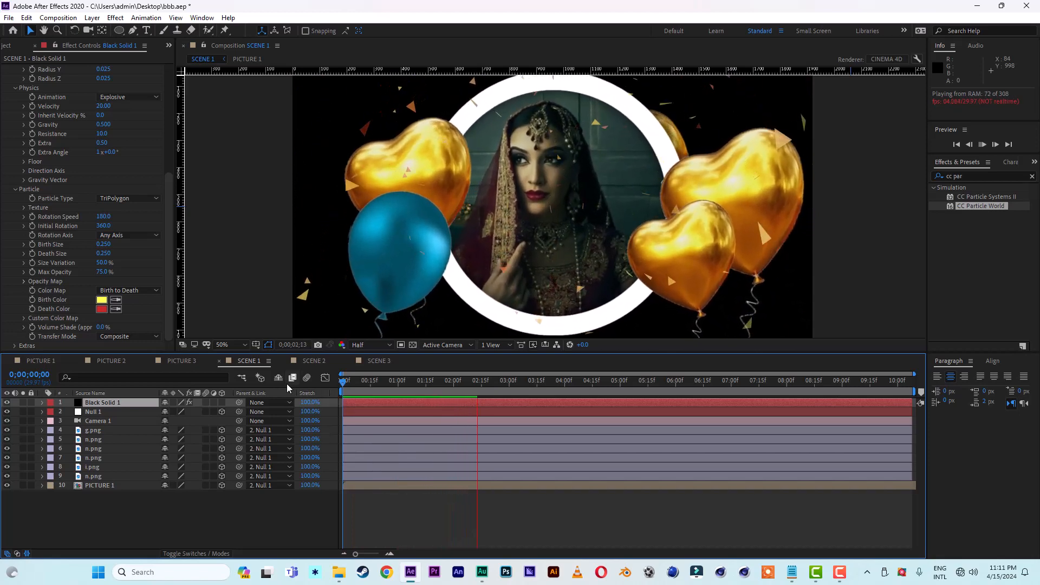
pyautogui.press('space')
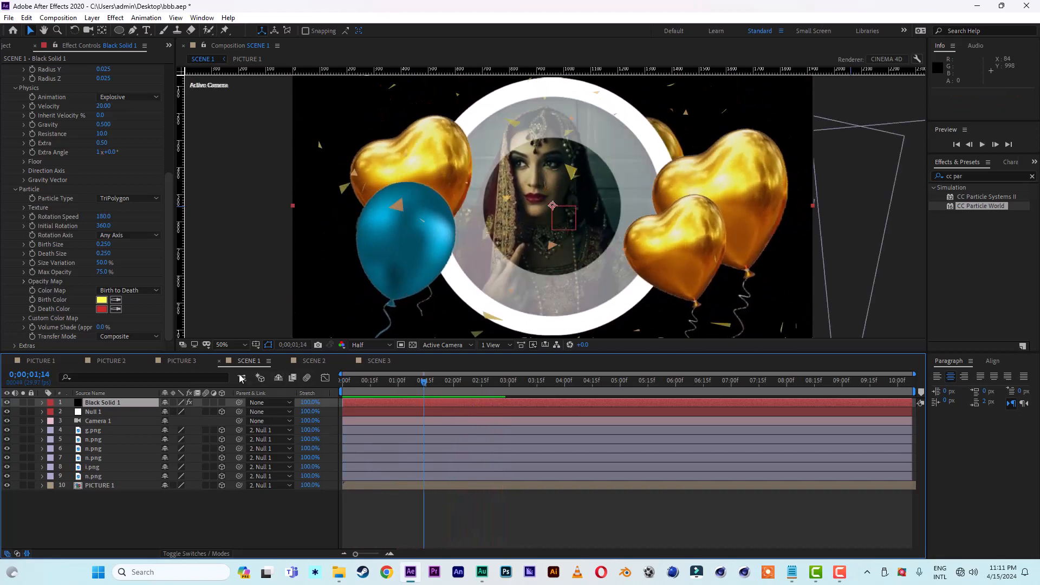
# Step: Set the particles' death color to red FF0000 and birth color to a saturated blue, and preview the result
pyautogui.click(105, 311)
pyautogui.click(838, 369)
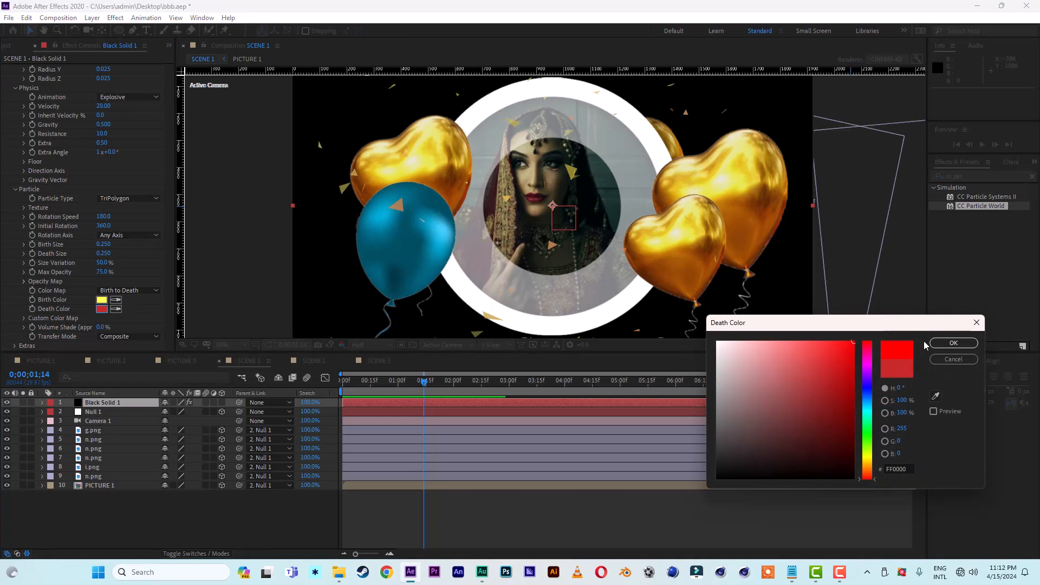
pyautogui.click(954, 343)
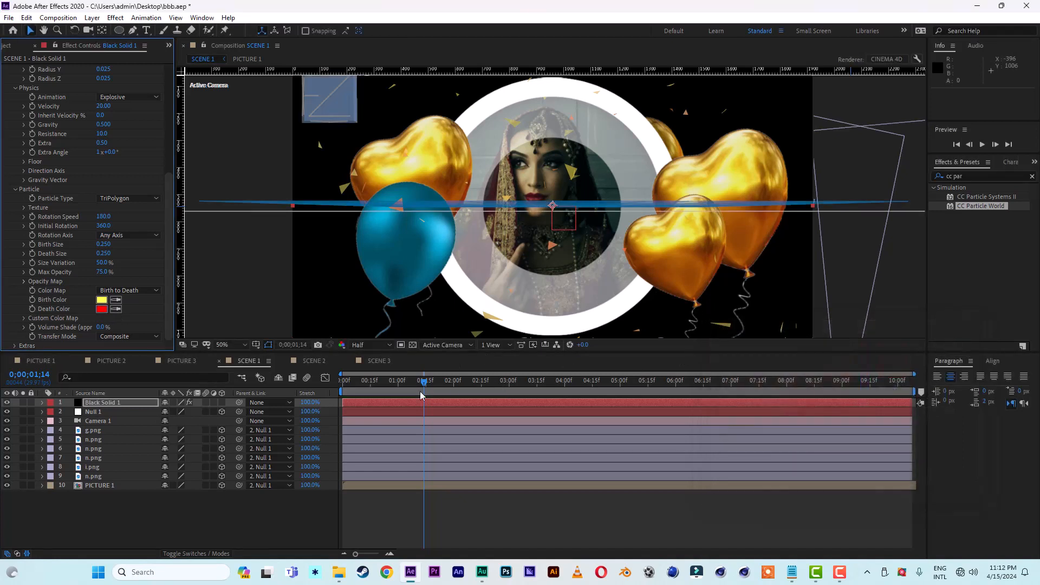
pyautogui.click(105, 302)
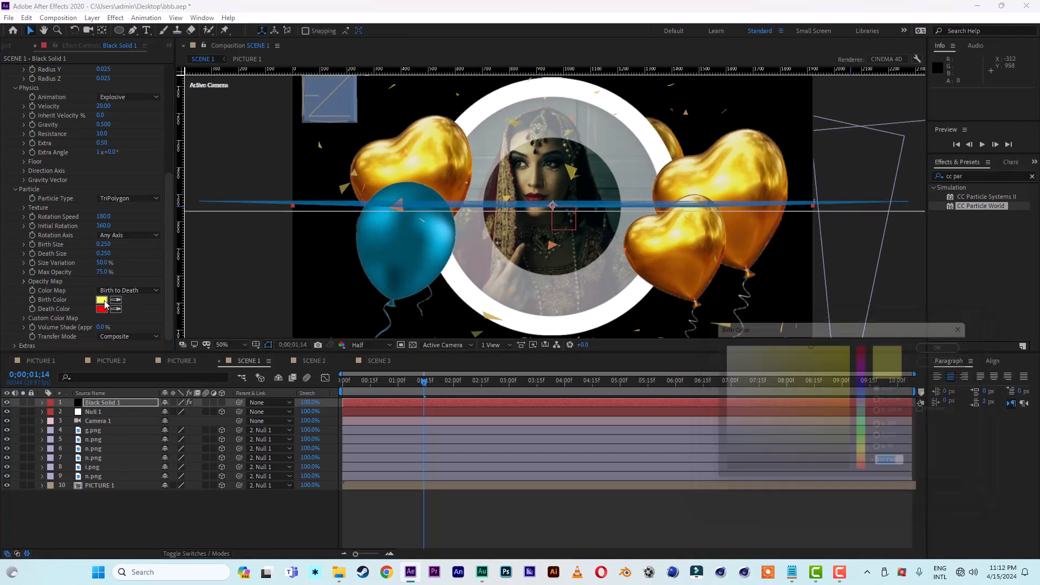
pyautogui.click(869, 396)
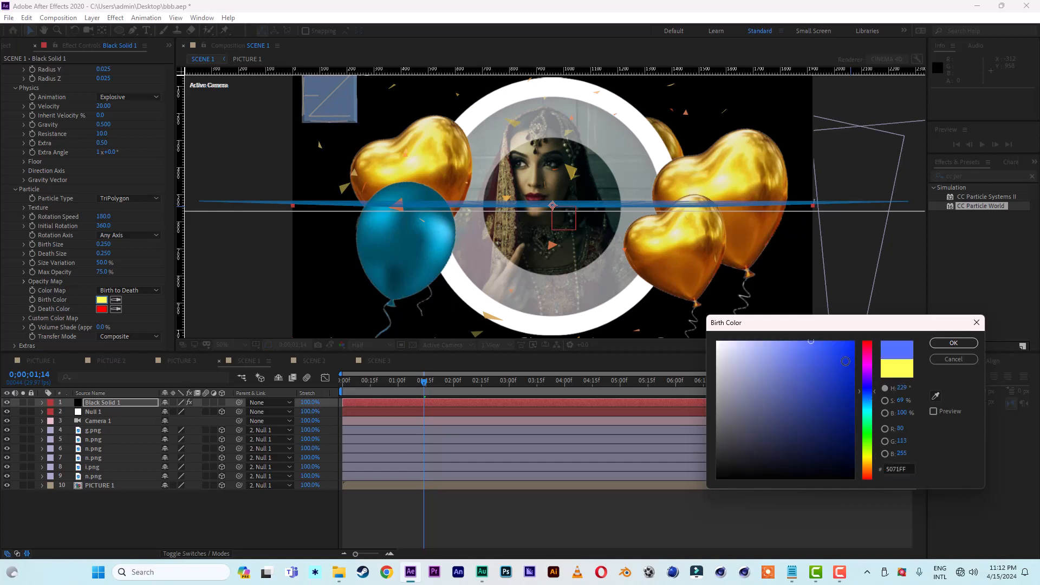
pyautogui.click(848, 360)
pyautogui.click(953, 343)
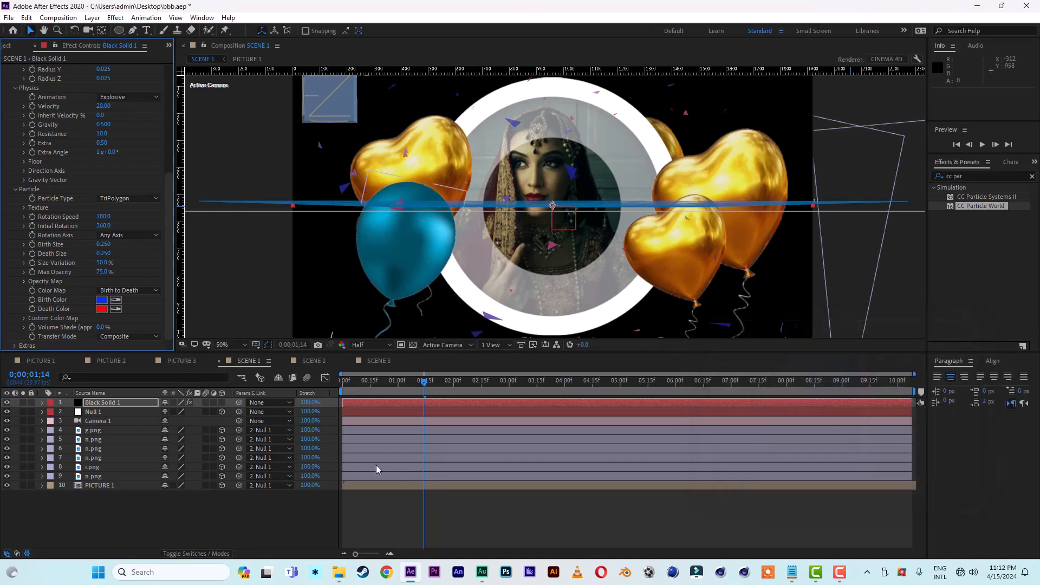
pyautogui.click(380, 382)
pyautogui.press('space')
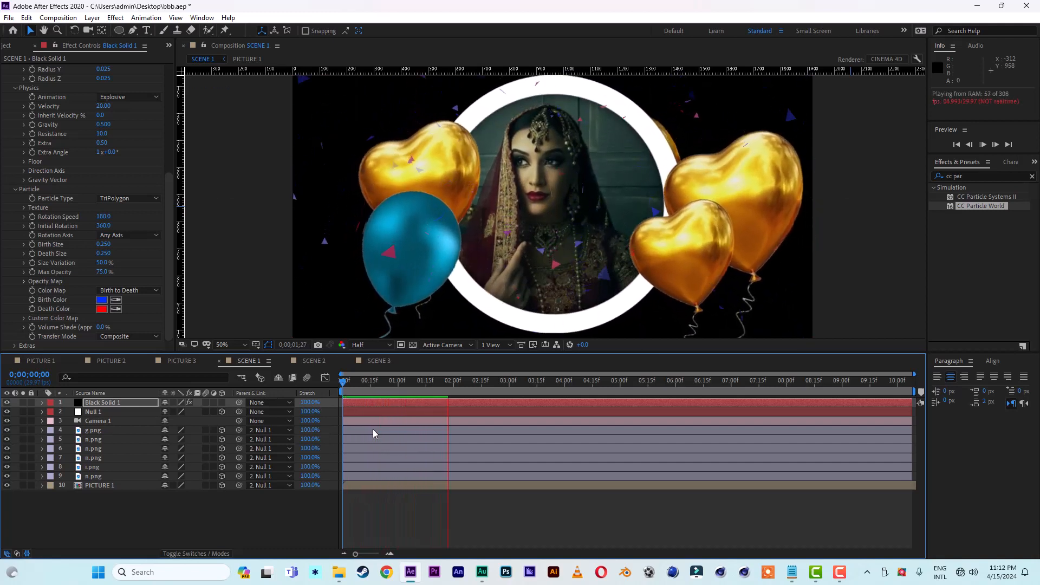
pyautogui.click(460, 383)
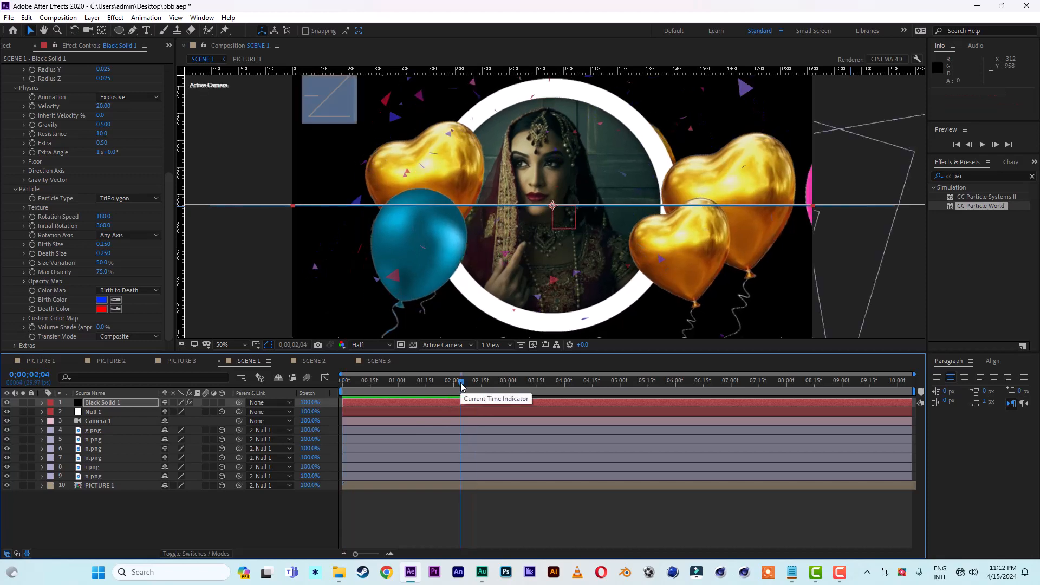
# Step: Copy the black particle solid from SCENE 1 and paste it into SCENE 2 and SCENE 3
pyautogui.click(106, 404)
pyautogui.click(26, 18)
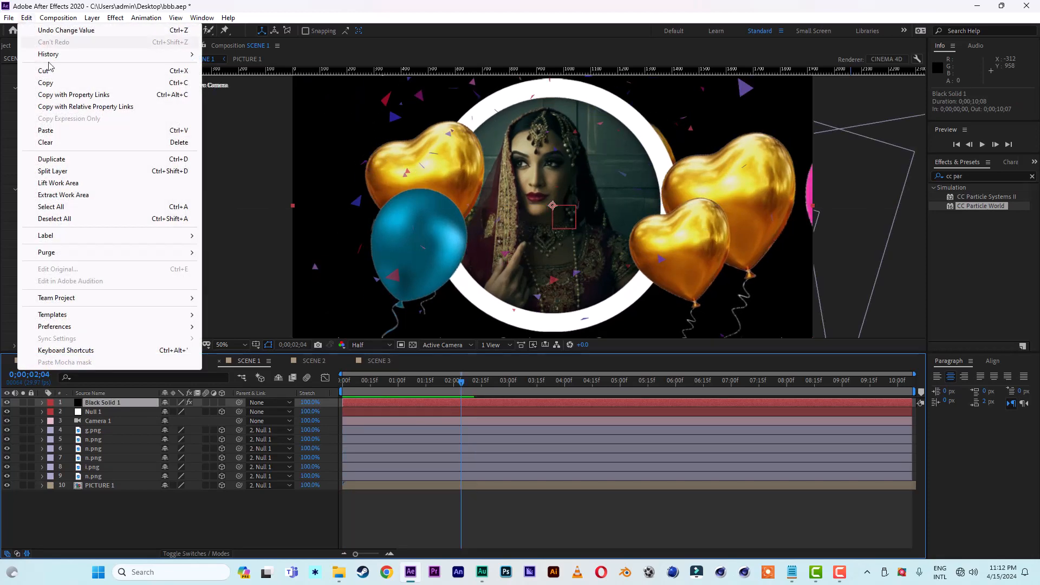
pyautogui.click(54, 84)
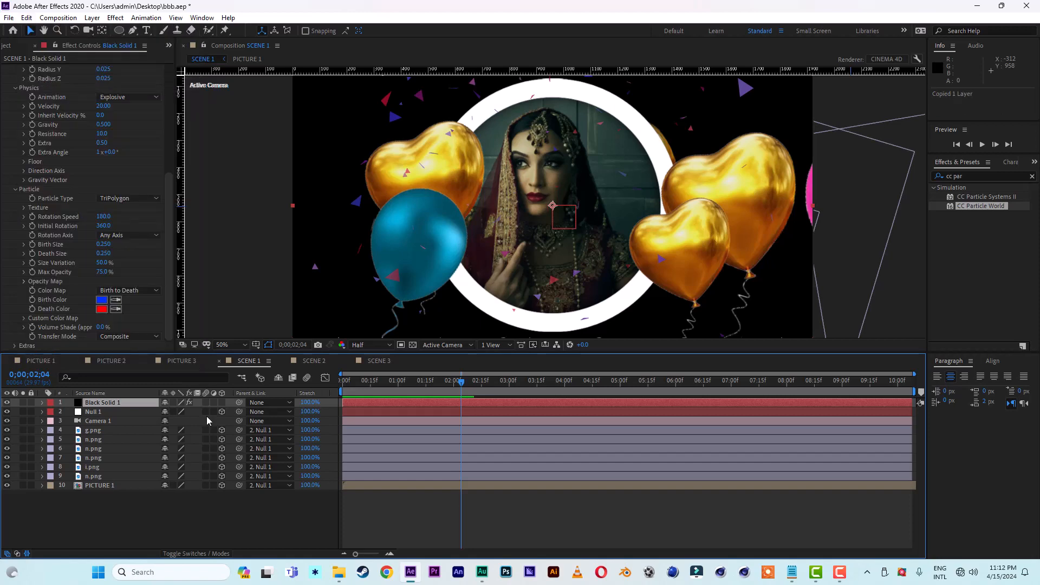
pyautogui.click(314, 361)
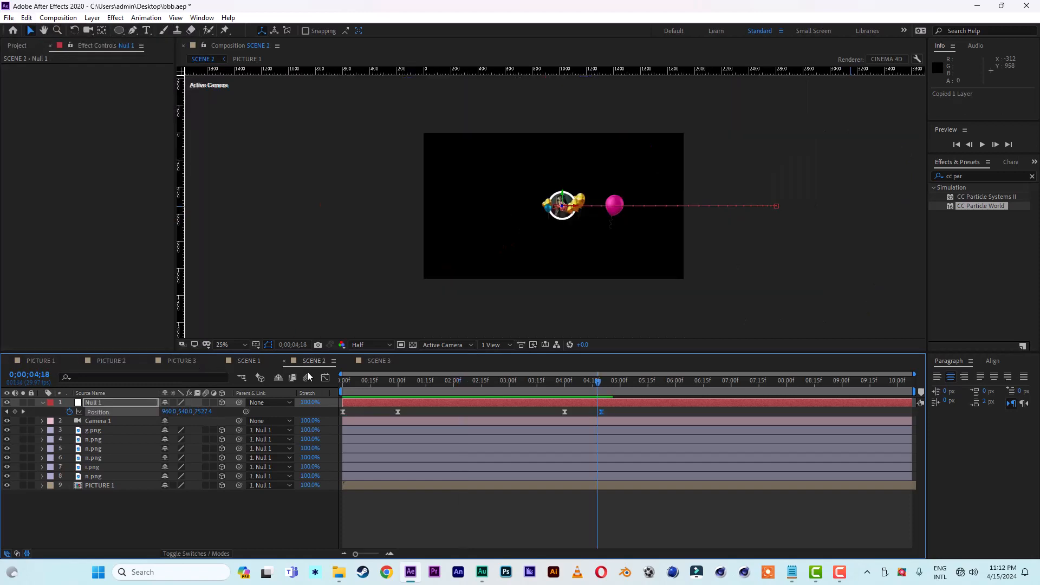
pyautogui.click(27, 19)
pyautogui.click(46, 131)
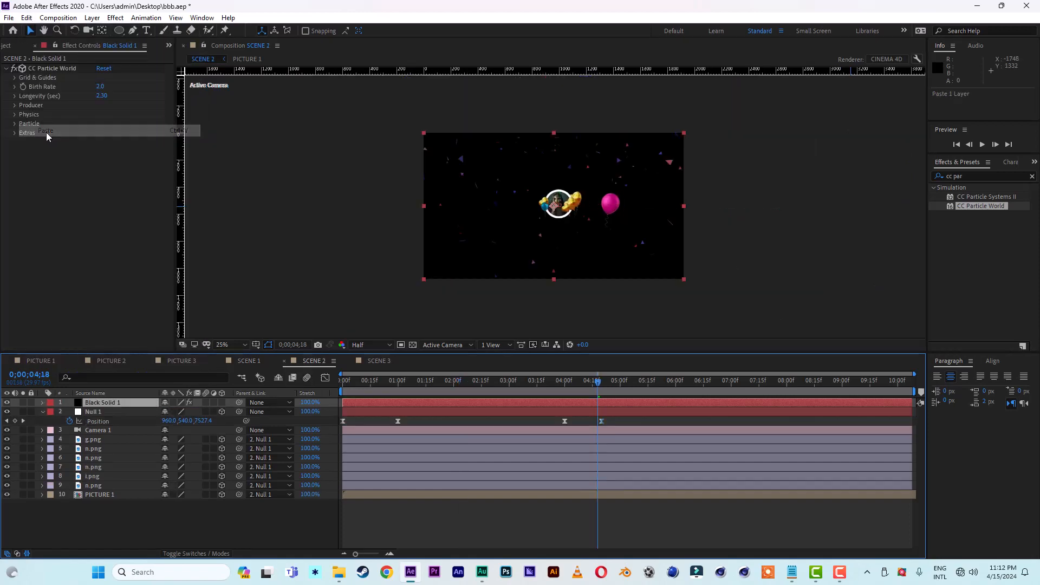
pyautogui.click(382, 362)
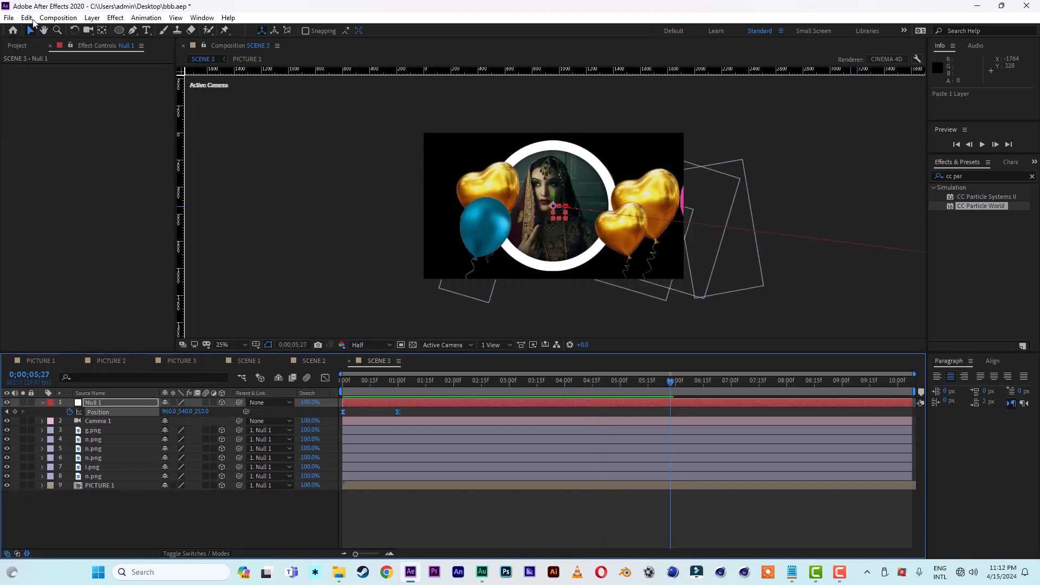
pyautogui.click(28, 18)
pyautogui.click(46, 131)
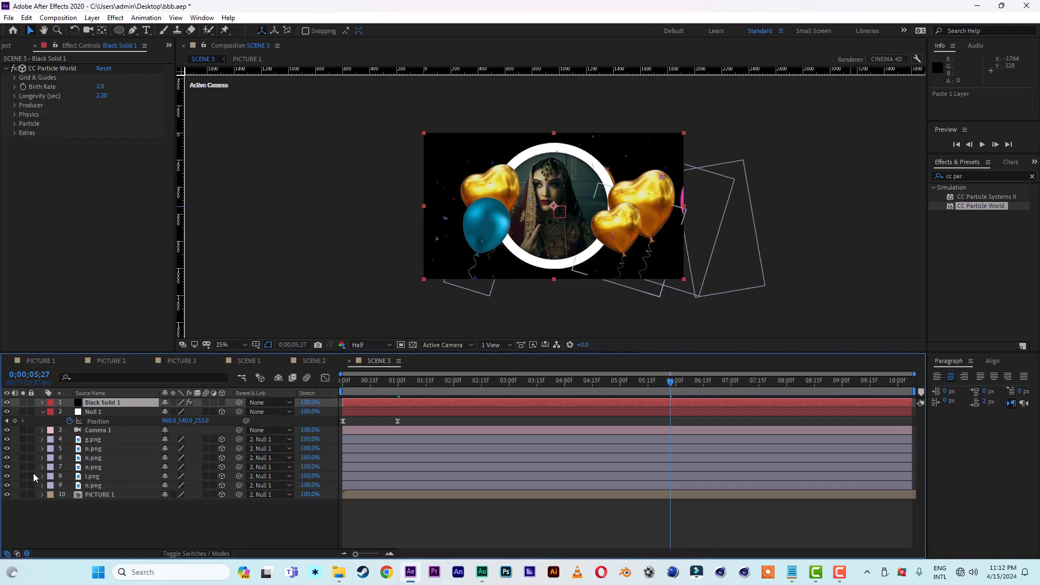
# Step: Create a 1920 x 1080 composition named "final" with a duration of 0;00;20;08
pyautogui.click(5, 45)
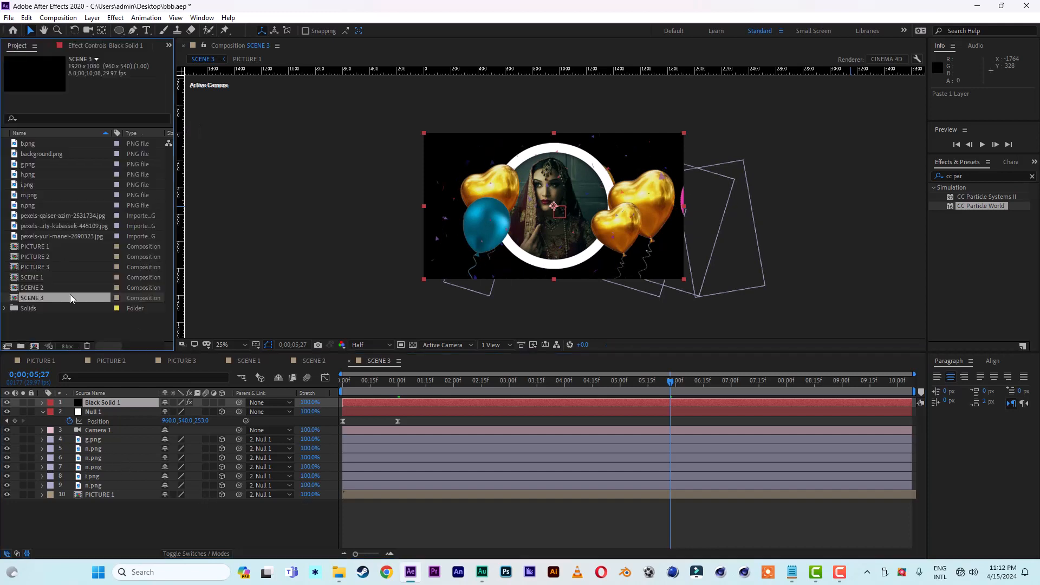
pyautogui.click(34, 346)
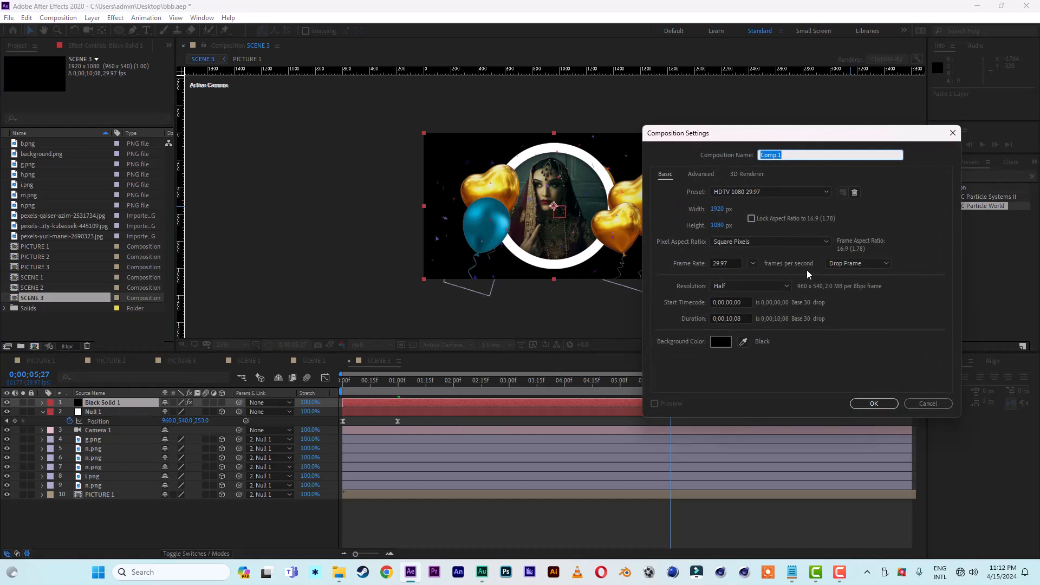
pyautogui.write('final')
pyautogui.click(730, 318)
pyautogui.press('BackSpace')
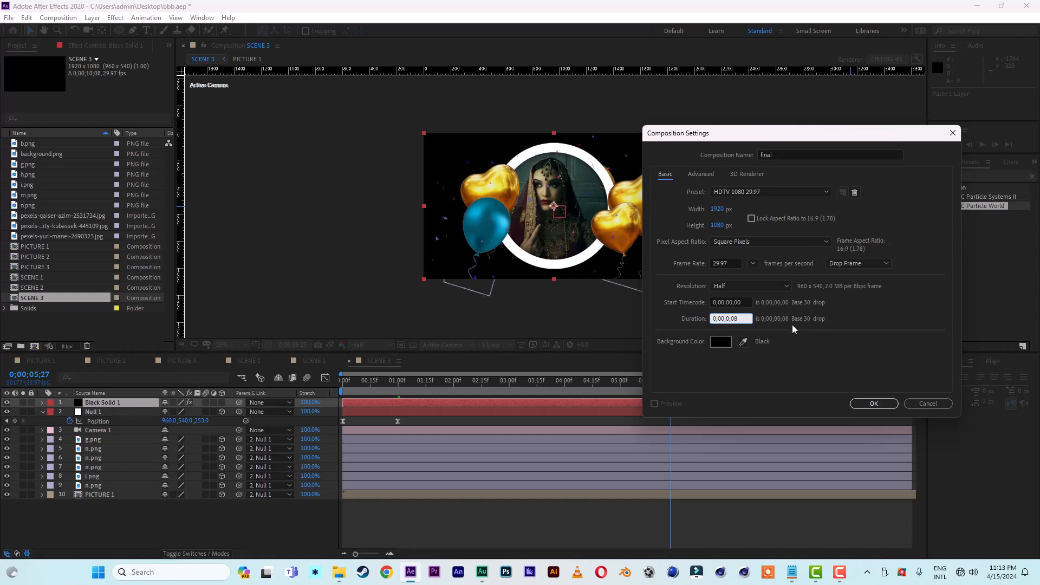
pyautogui.write('2')
pyautogui.click(874, 404)
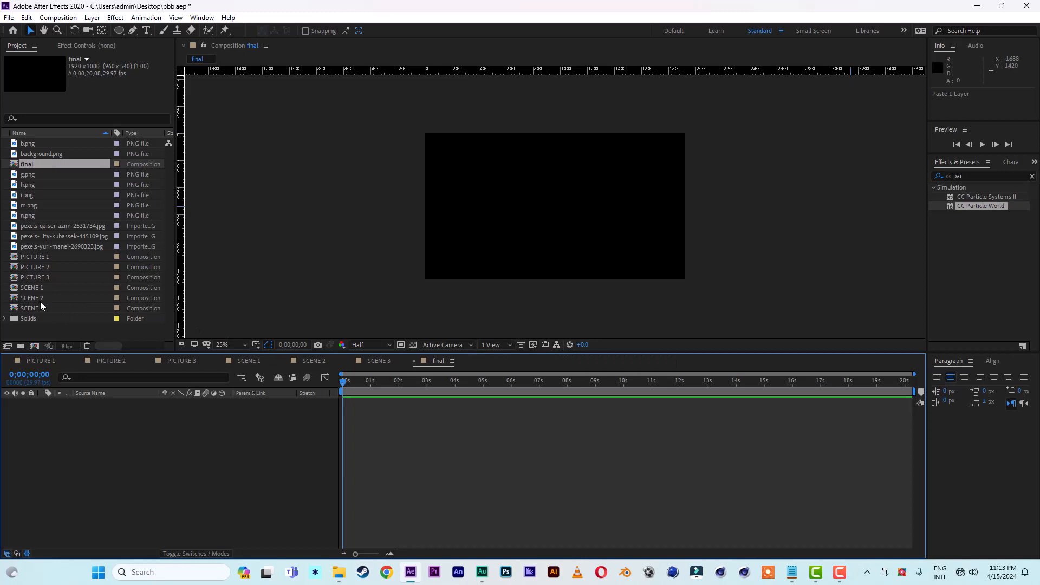
# Step: Place SCENE 1 at the start of the final composition and SCENE 2 above it, starting at about 4.7 seconds
pyautogui.moveTo(39, 288); pyautogui.dragTo(115, 489)
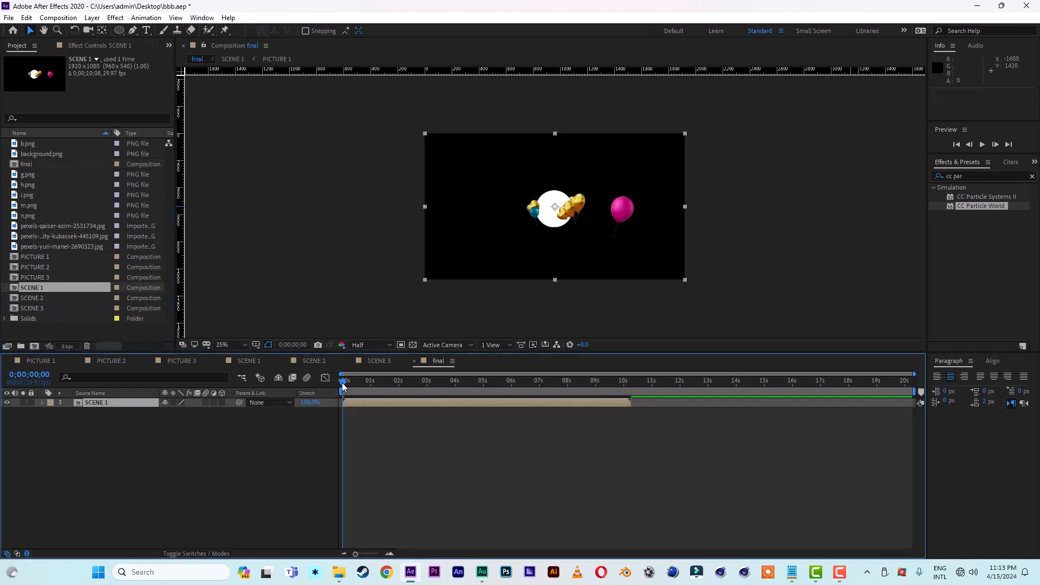
pyautogui.moveTo(343, 384); pyautogui.dragTo(494, 388)
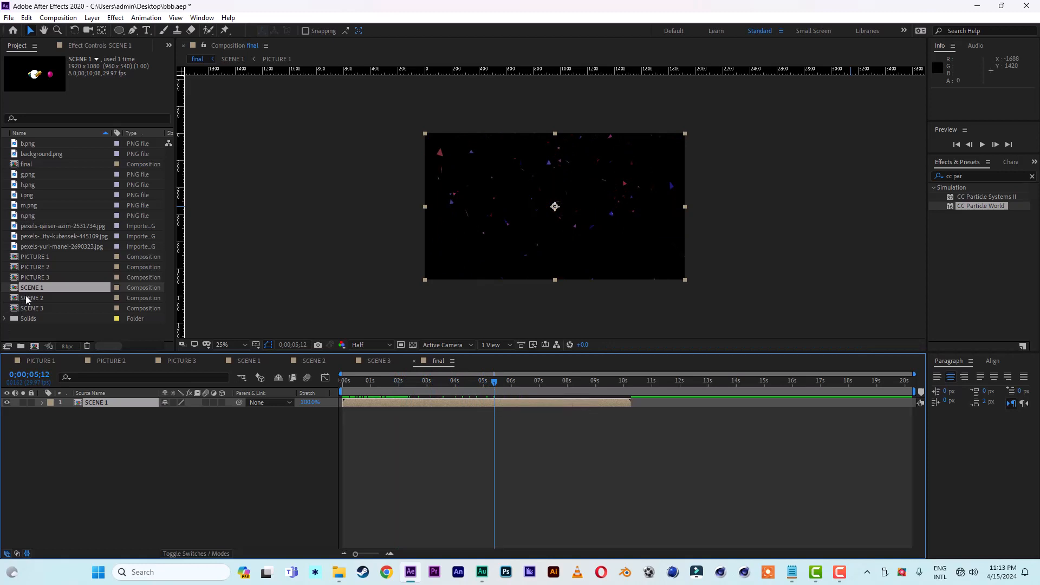
pyautogui.moveTo(35, 301); pyautogui.dragTo(80, 405)
pyautogui.moveTo(416, 401); pyautogui.dragTo(548, 405)
pyautogui.click(473, 382)
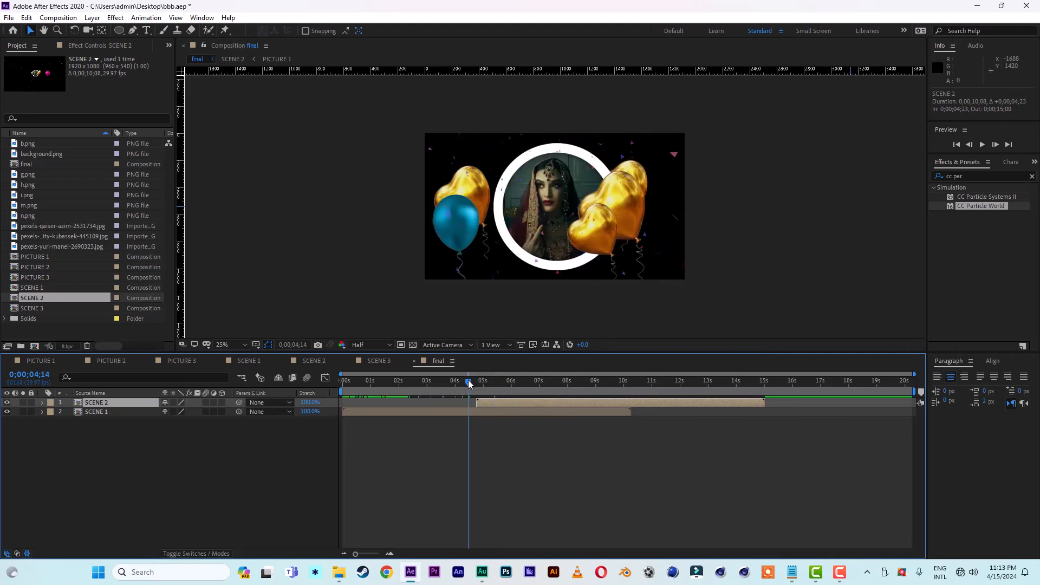
pyautogui.moveTo(473, 385); pyautogui.dragTo(493, 388)
# Step: Trim SCENE 1 to end at 0;00;06;07 and set a 100% Opacity keyframe on it at about 0;00;05;05
pyautogui.click(629, 414)
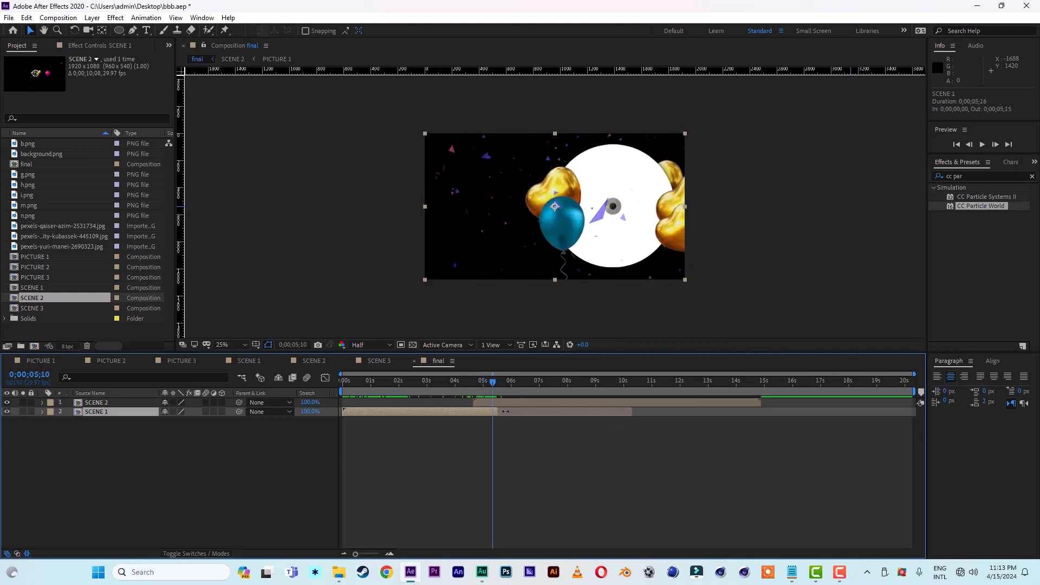
pyautogui.moveTo(497, 413); pyautogui.dragTo(518, 413)
pyautogui.press('t')
pyautogui.click(69, 421)
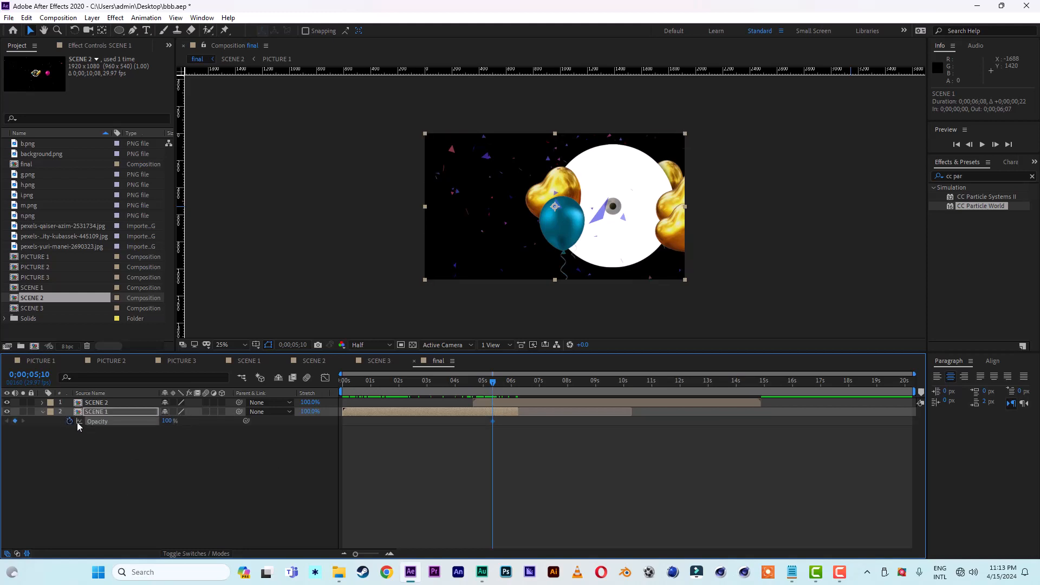
pyautogui.click(490, 383)
pyautogui.moveTo(491, 382); pyautogui.dragTo(490, 382)
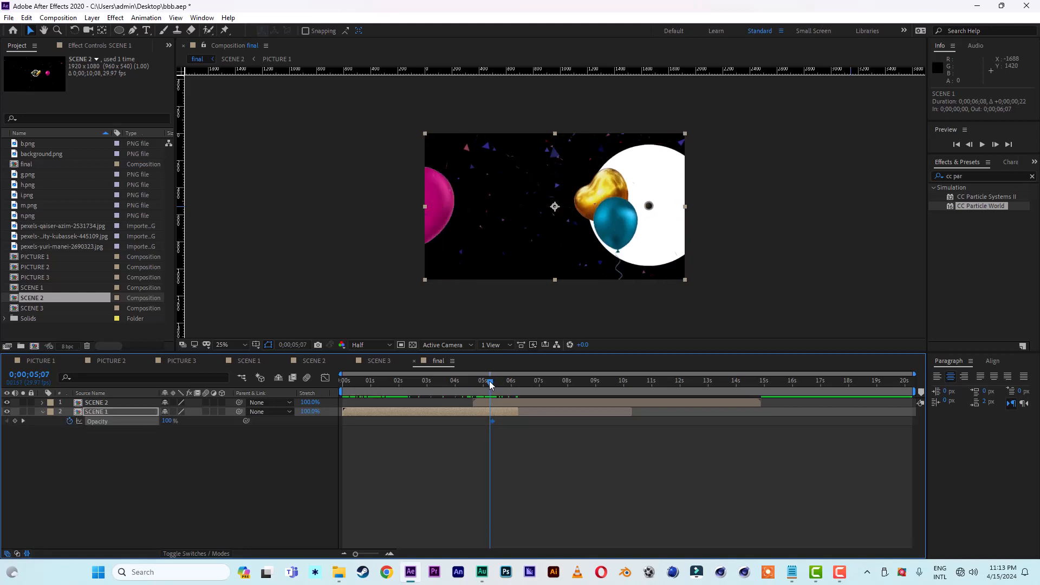
pyautogui.moveTo(492, 421); pyautogui.dragTo(489, 422)
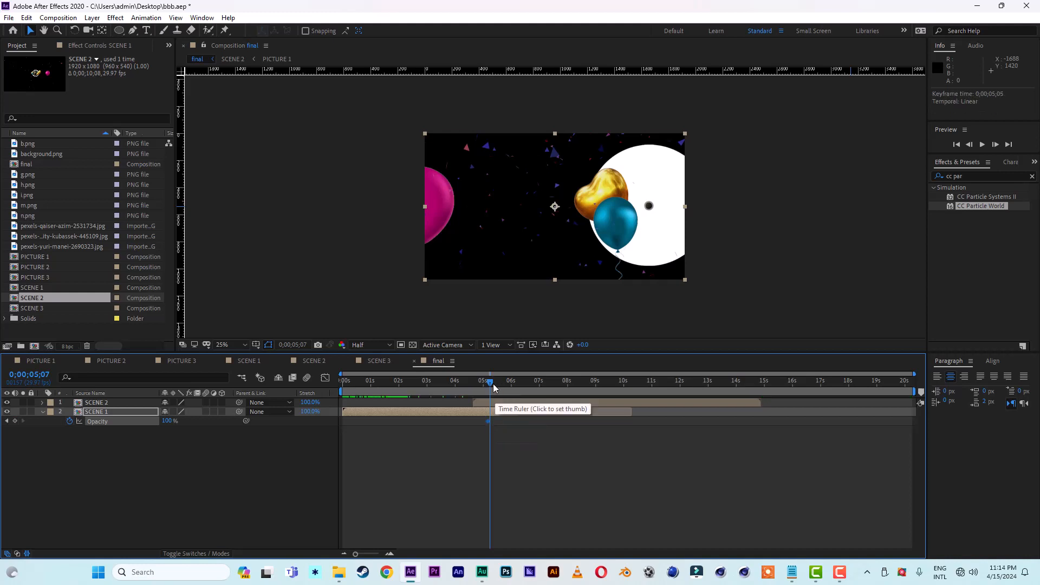
# Step: Keyframe SCENE 1's opacity to 0% at 0;00;05;14 and scrub through the transition to SCENE 2
pyautogui.moveTo(490, 382); pyautogui.dragTo(499, 387)
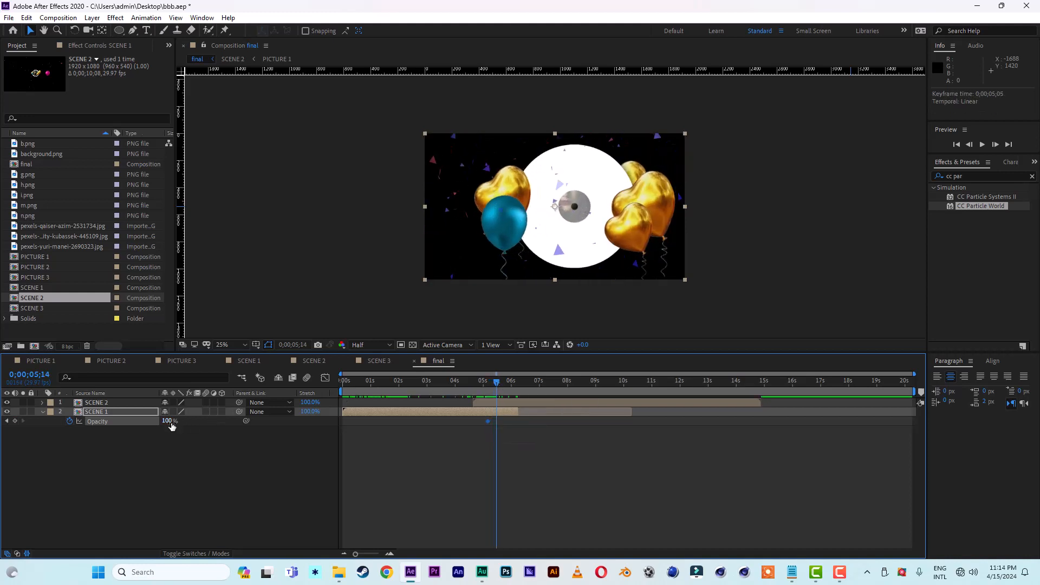
pyautogui.moveTo(166, 421); pyautogui.dragTo(140, 425)
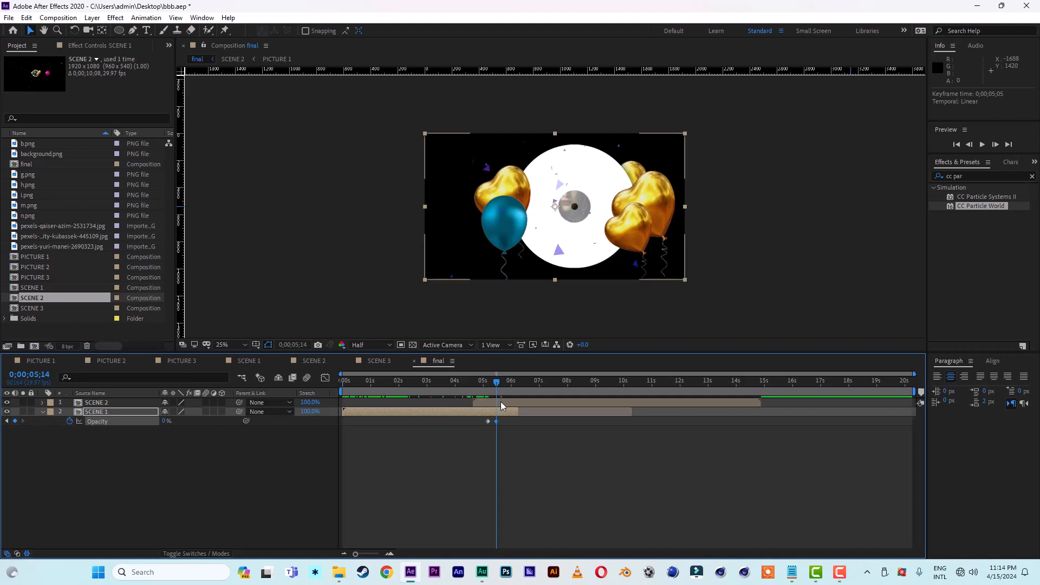
pyautogui.moveTo(469, 385); pyautogui.dragTo(607, 391)
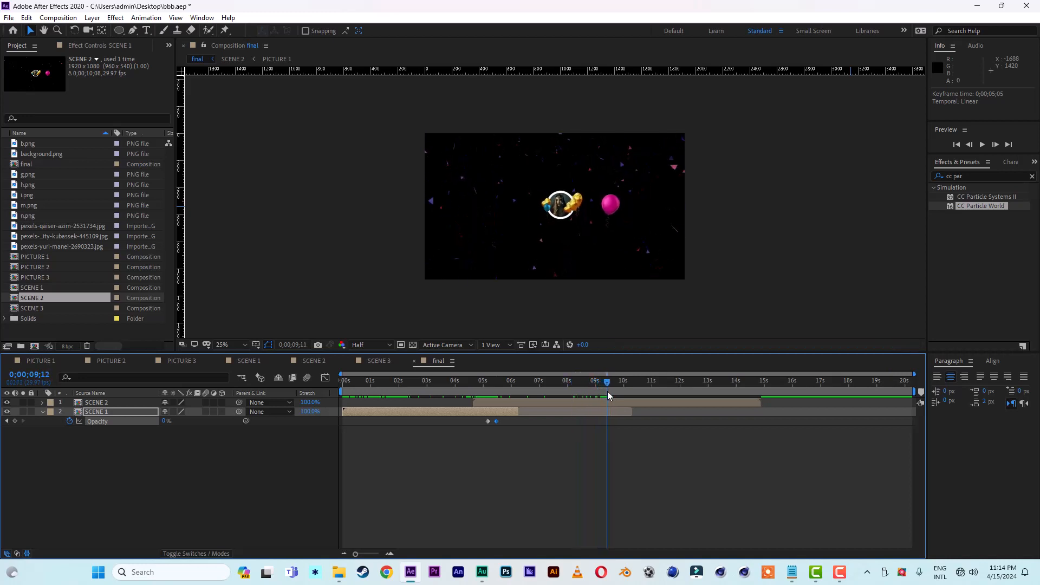
# Step: Trim SCENE 2 to end at 0;00;10;19 and place SCENE 3 above it, starting at about 8.9 seconds
pyautogui.click(623, 402)
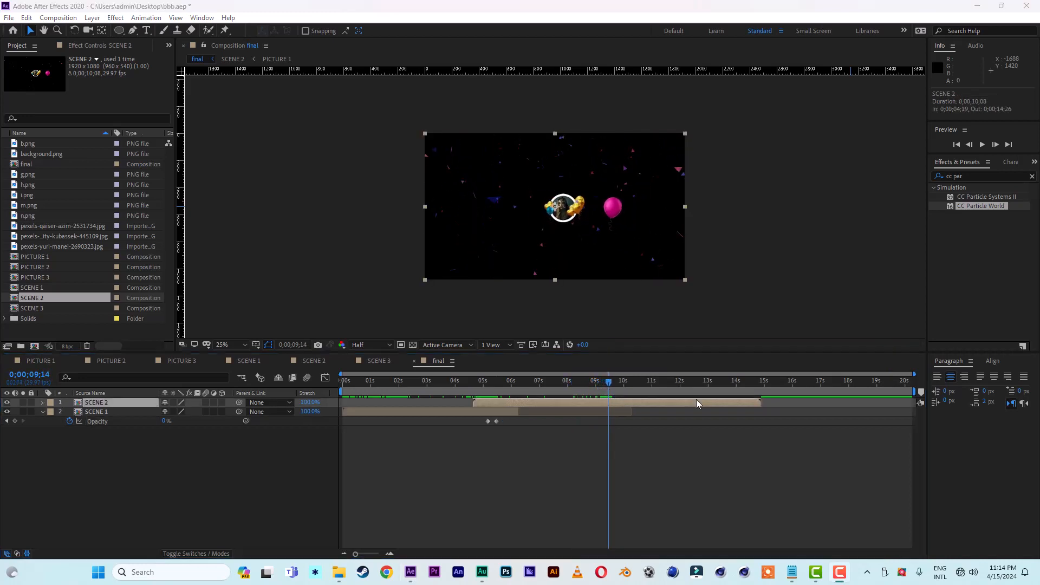
pyautogui.moveTo(761, 404); pyautogui.dragTo(641, 402)
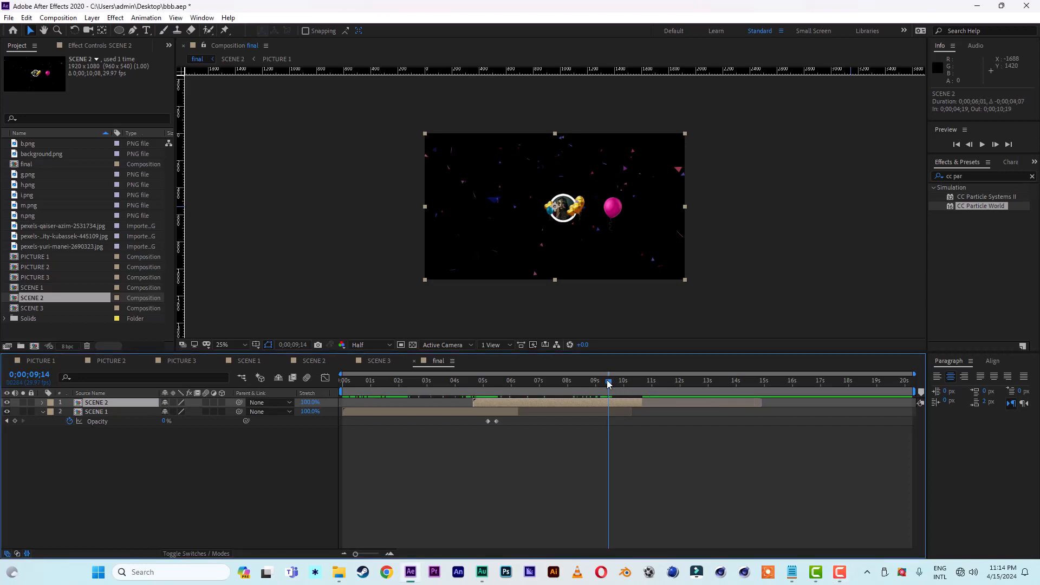
pyautogui.moveTo(37, 308); pyautogui.dragTo(79, 404)
pyautogui.moveTo(413, 406); pyautogui.dragTo(659, 411)
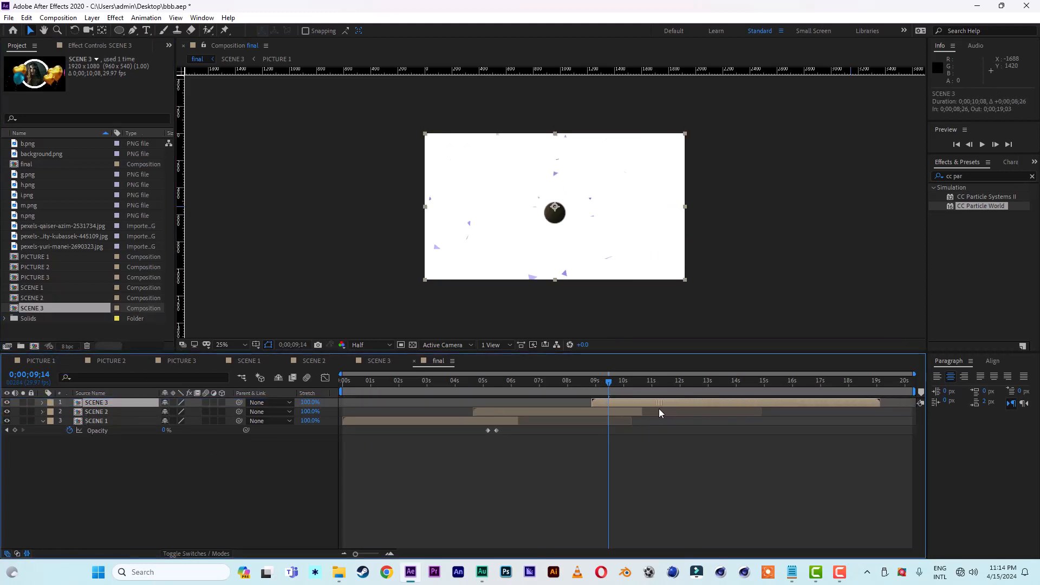
# Step: Shift SCENE 3 to start at about 8.6 seconds, preview the transition, and trim SCENE 2 to end at 0;00;09;03
pyautogui.click(590, 384)
pyautogui.moveTo(589, 383); pyautogui.dragTo(609, 403)
pyautogui.press('space')
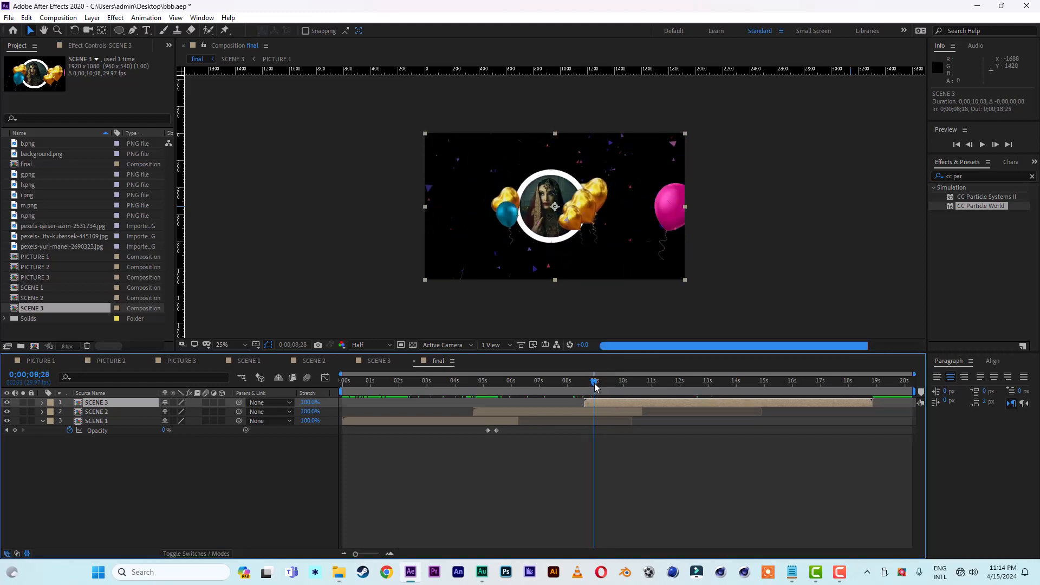
pyautogui.click(576, 384)
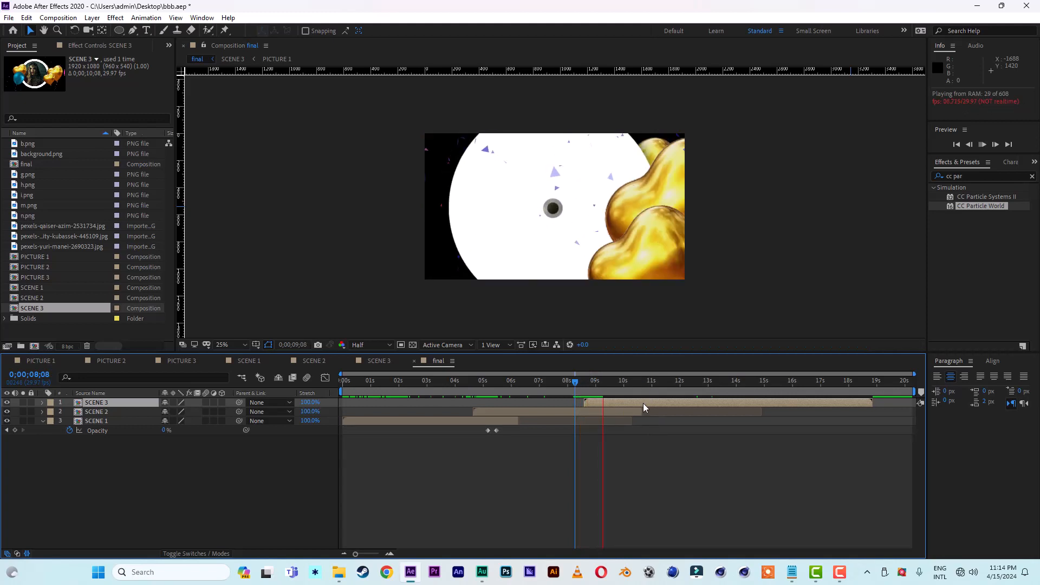
pyautogui.press('space')
pyautogui.moveTo(641, 411); pyautogui.dragTo(602, 386)
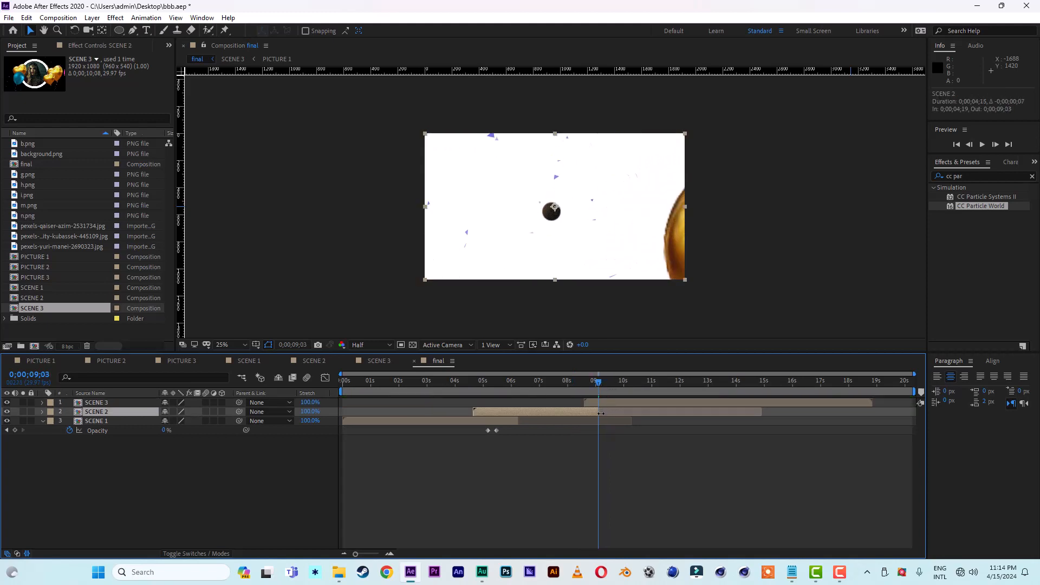
# Step: End the work area at 0;00;18;05 and preview the final composition from the start
pyautogui.moveTo(916, 392); pyautogui.dragTo(856, 392)
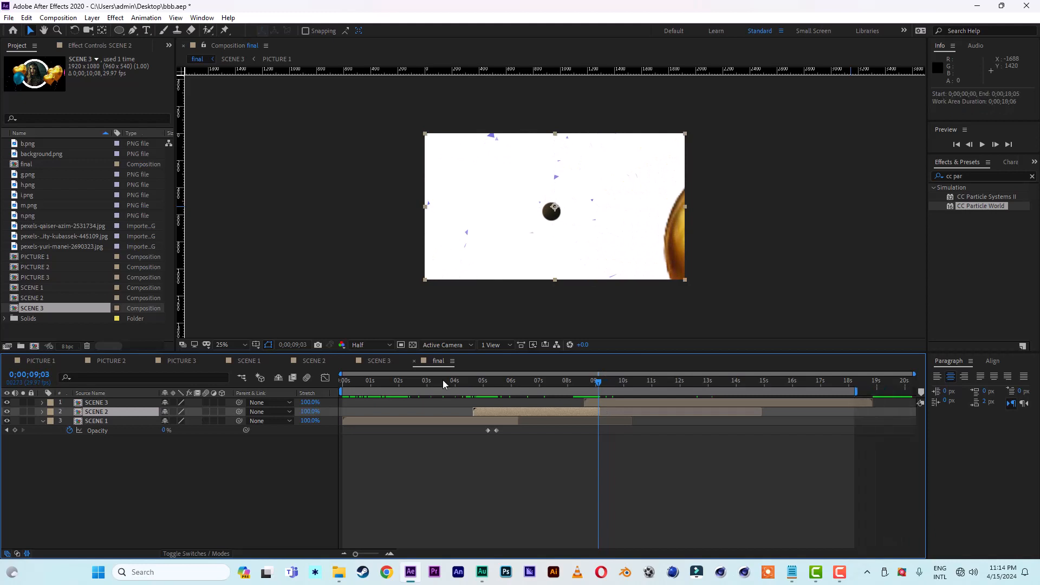
pyautogui.press('space')
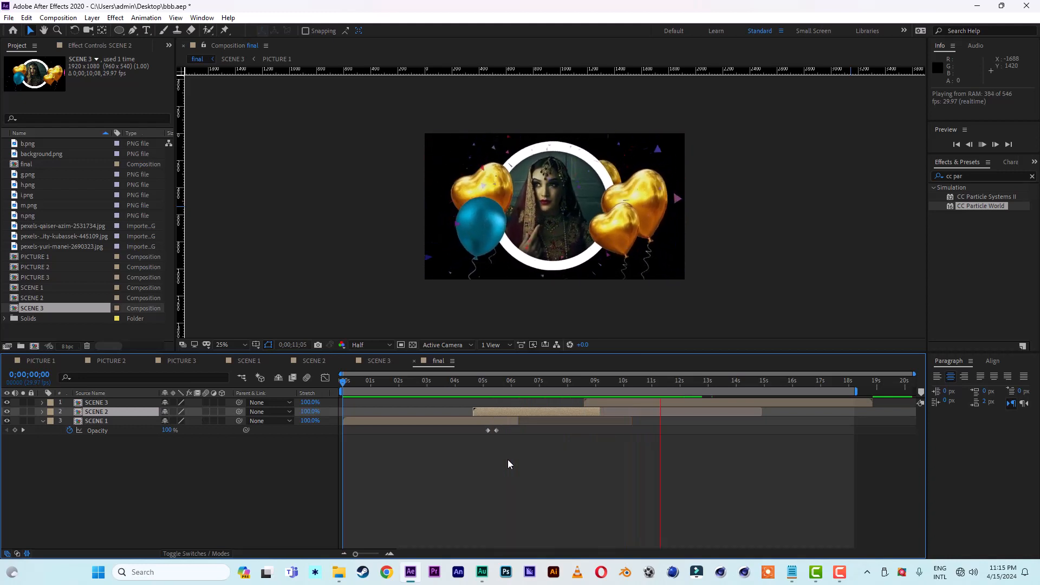
pyautogui.click(653, 382)
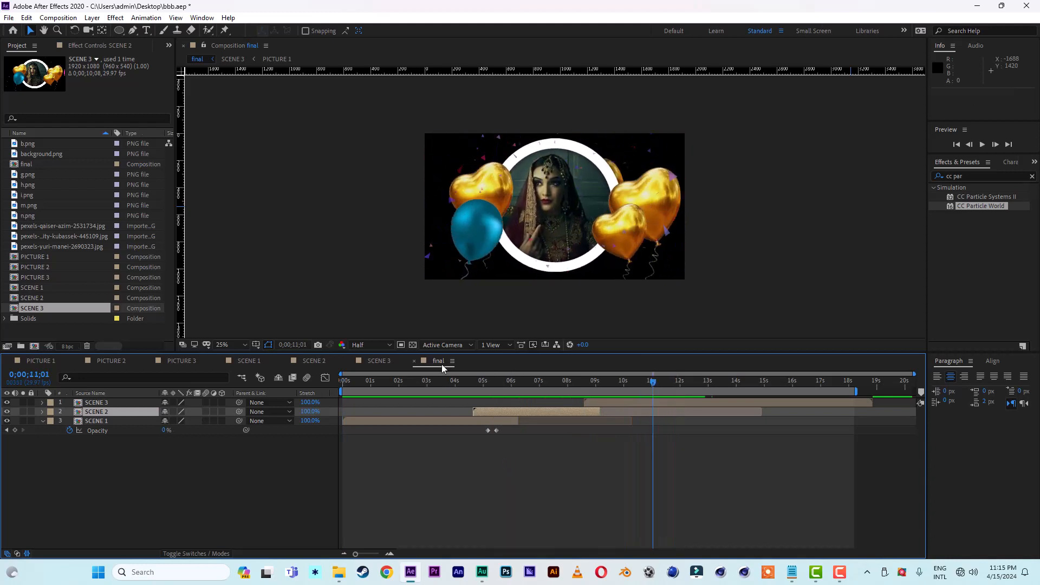
# Step: Fit the composition in the viewer and add a new black solid beneath the three scene layers
pyautogui.click(233, 345)
pyautogui.click(220, 365)
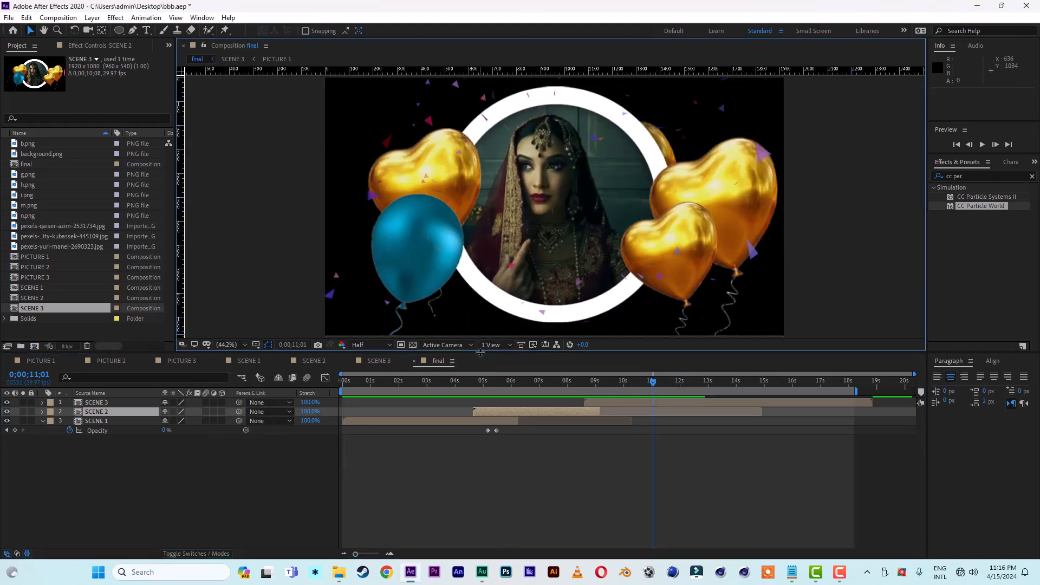
pyautogui.moveTo(480, 353); pyautogui.dragTo(479, 331)
pyautogui.rightClick(96, 492)
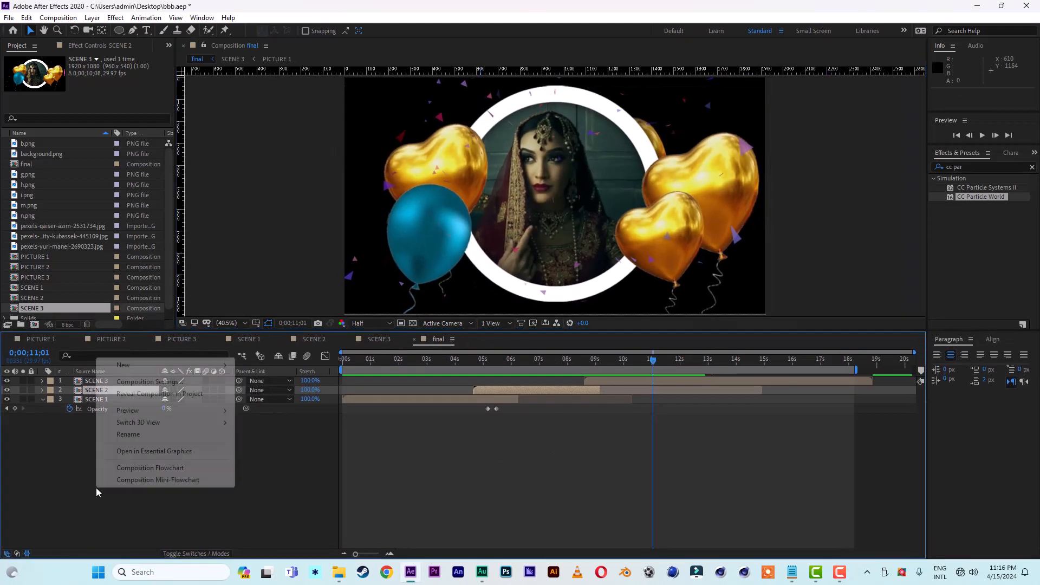
pyautogui.moveTo(157, 366)
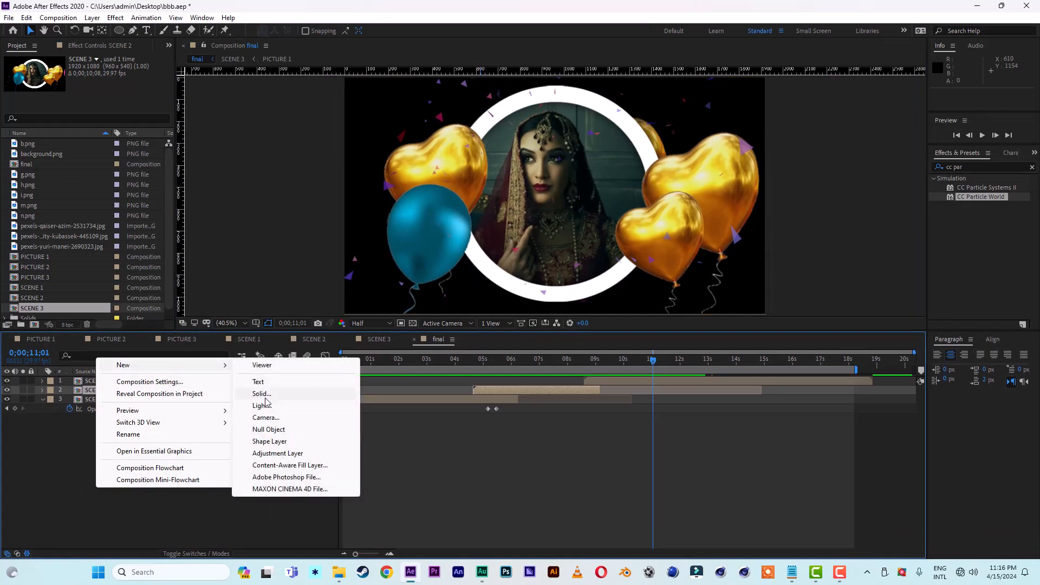
pyautogui.click(262, 394)
pyautogui.click(262, 416)
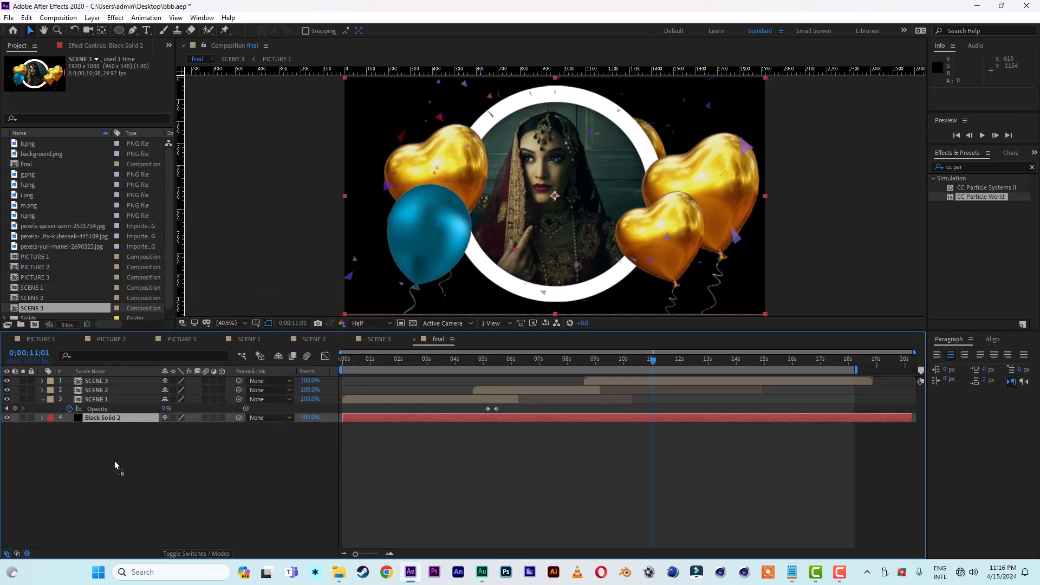
# Step: Apply the Gradient Ramp effect to the black solid and swap its colors so white is the start color
pyautogui.click(968, 167)
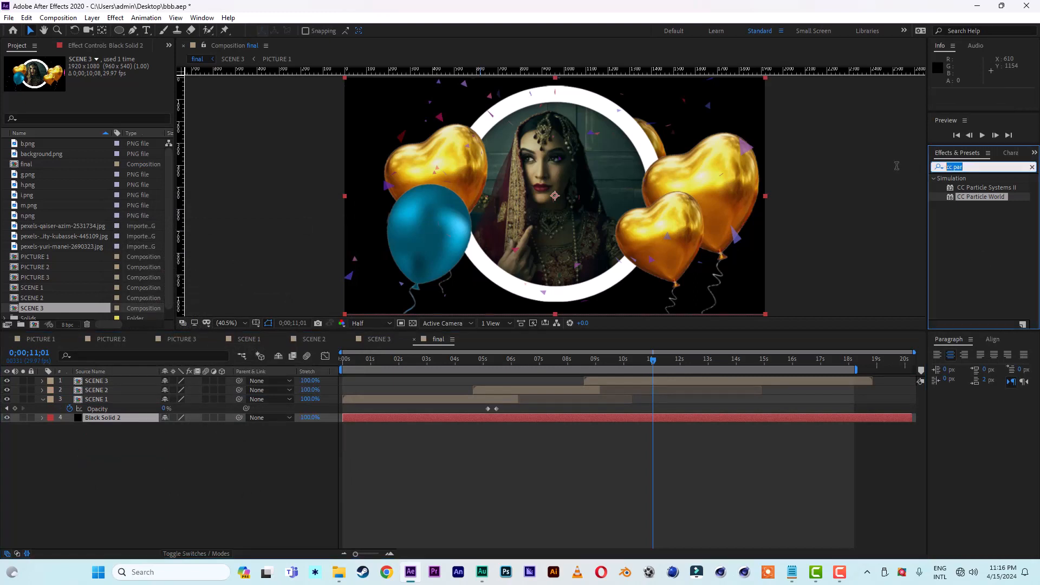
pyautogui.write('ramp')
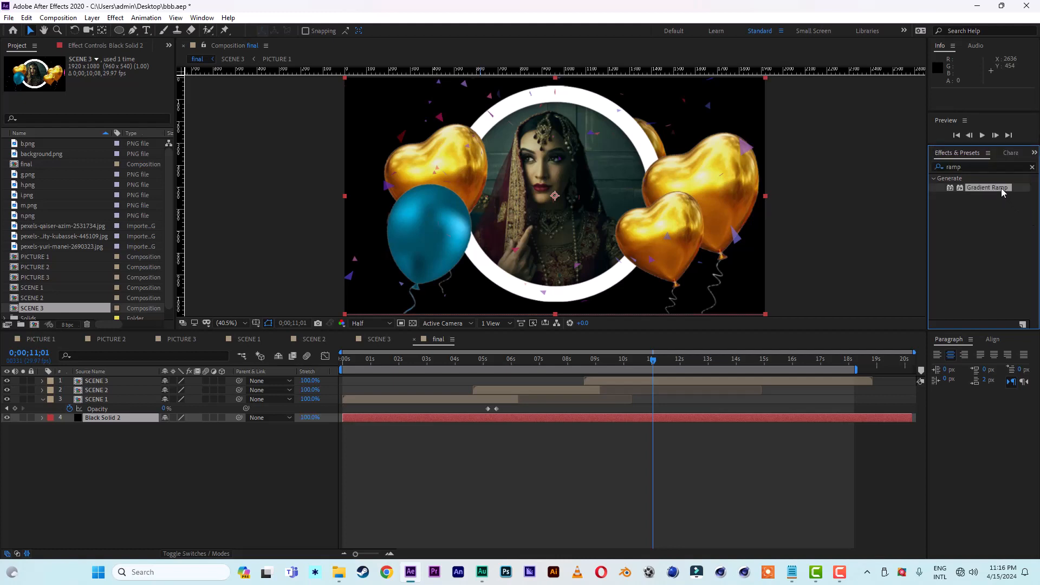
pyautogui.doubleClick(1001, 190)
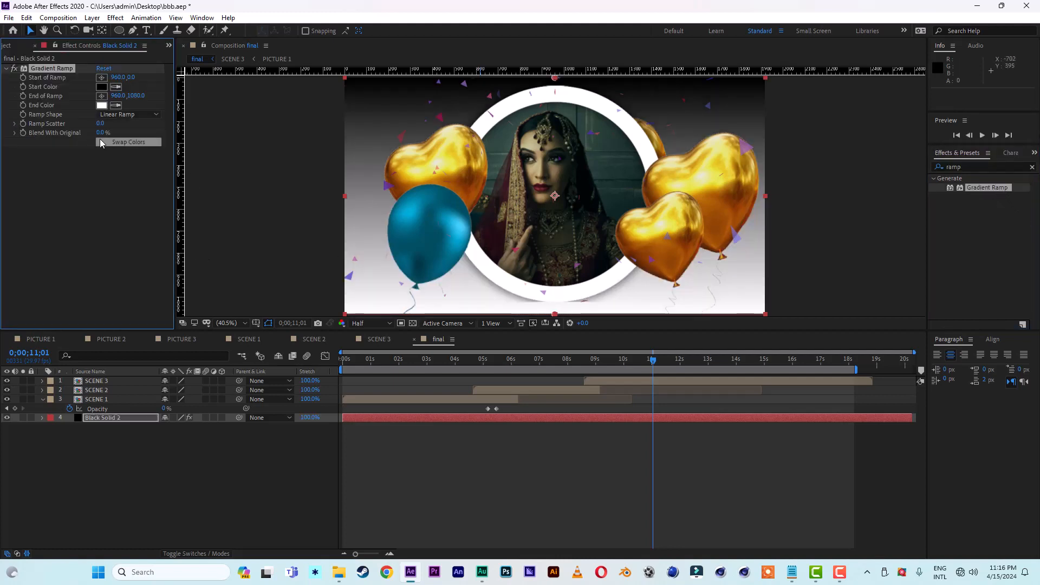
pyautogui.click(124, 143)
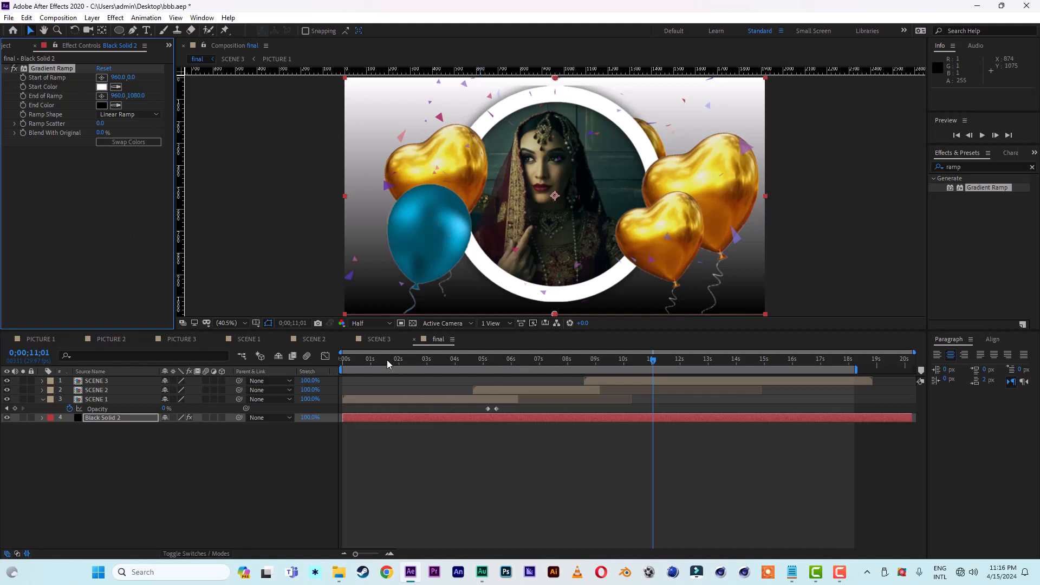
# Step: Preview the final composition with the gradient background and inspect the portrait at 0;00;07;15
pyautogui.press('Home')
pyautogui.press('space')
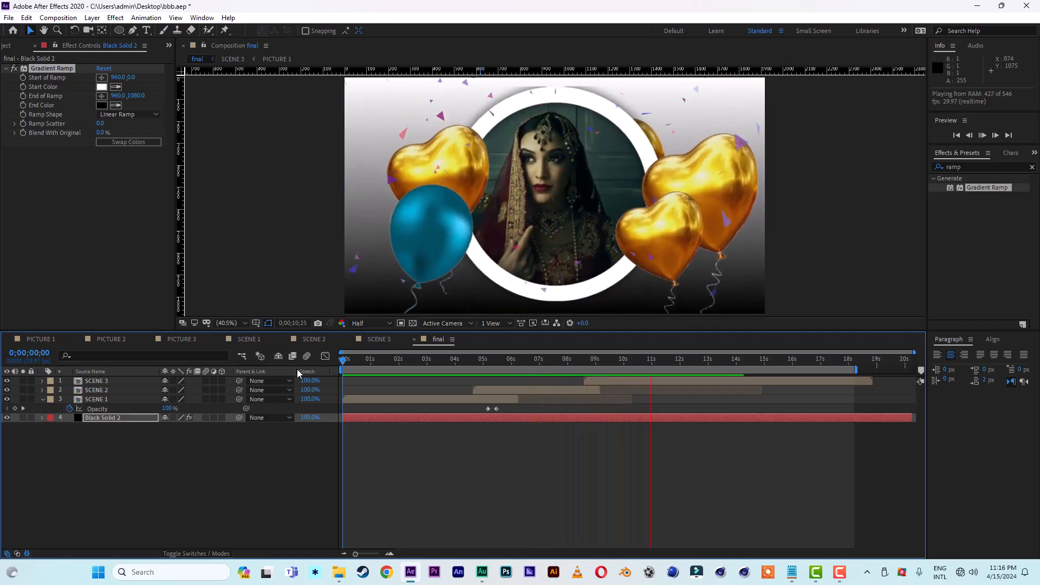
pyautogui.click(556, 360)
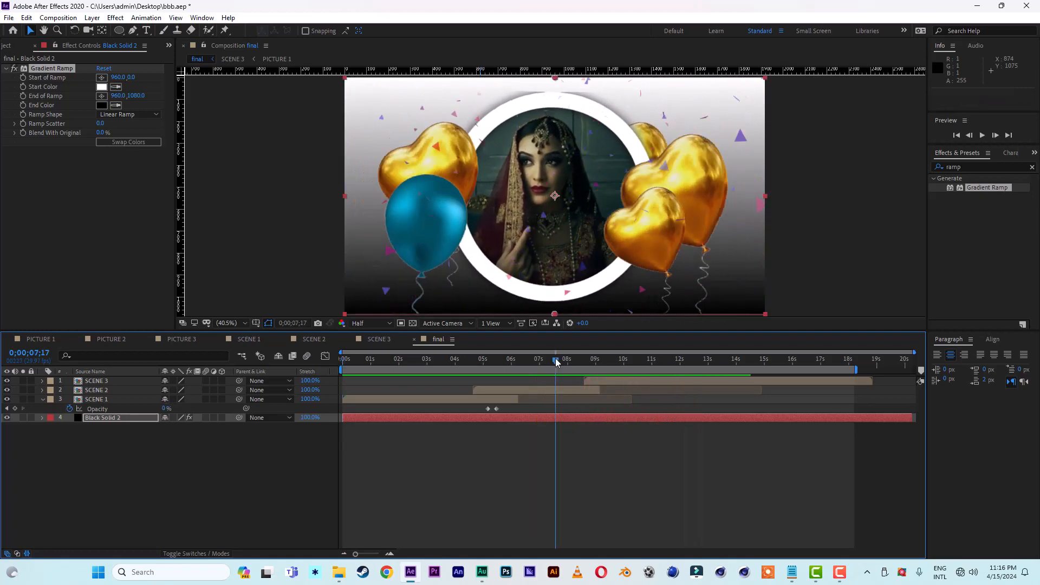
pyautogui.moveTo(556, 359); pyautogui.dragTo(554, 359)
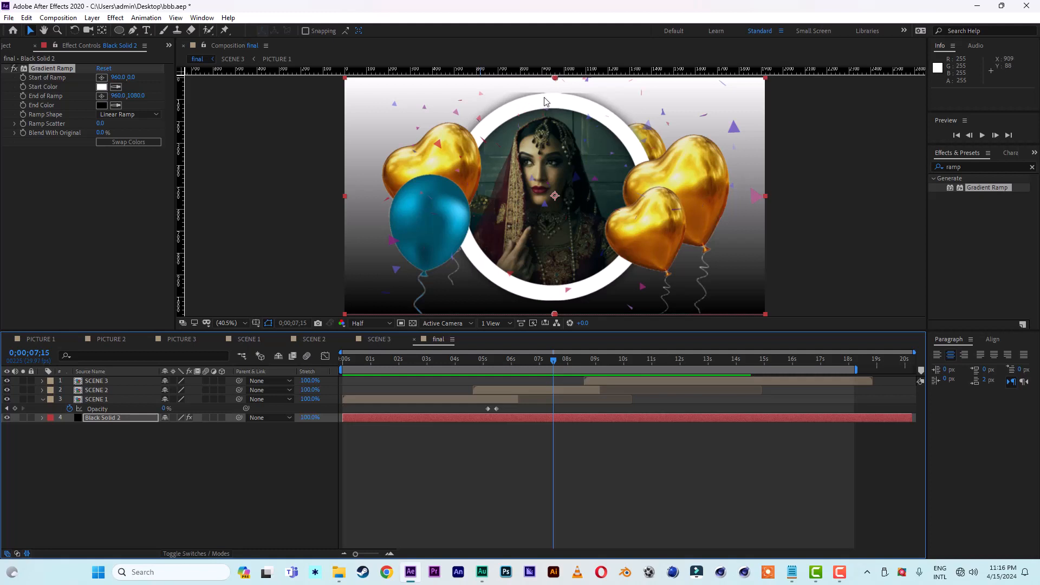
# Step: Open the PICTURE 1 composition and expand the Drop Shadow layer style of the ring-shaped white solid
pyautogui.click(40, 340)
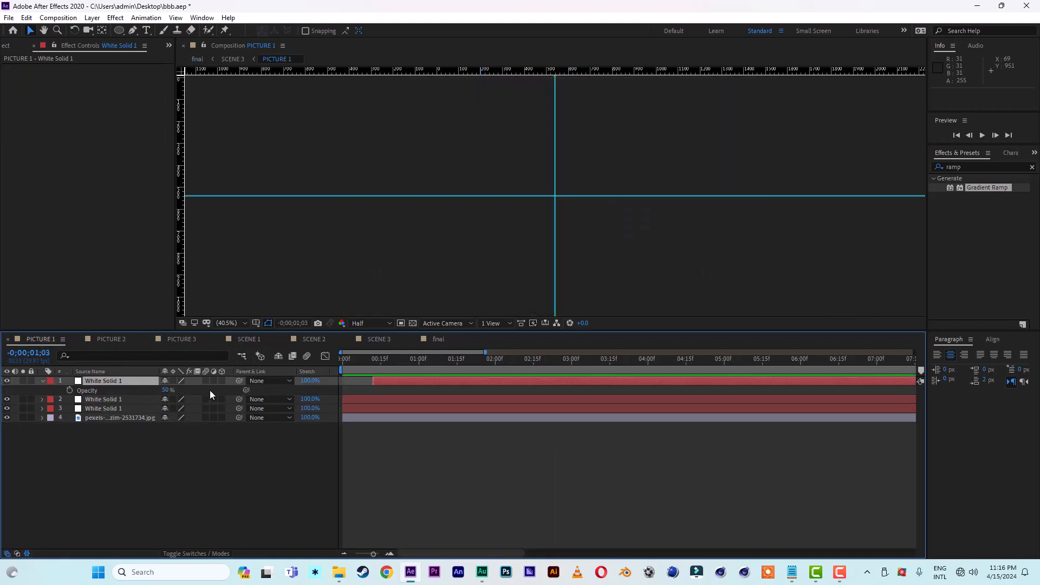
pyautogui.moveTo(372, 374); pyautogui.dragTo(358, 366)
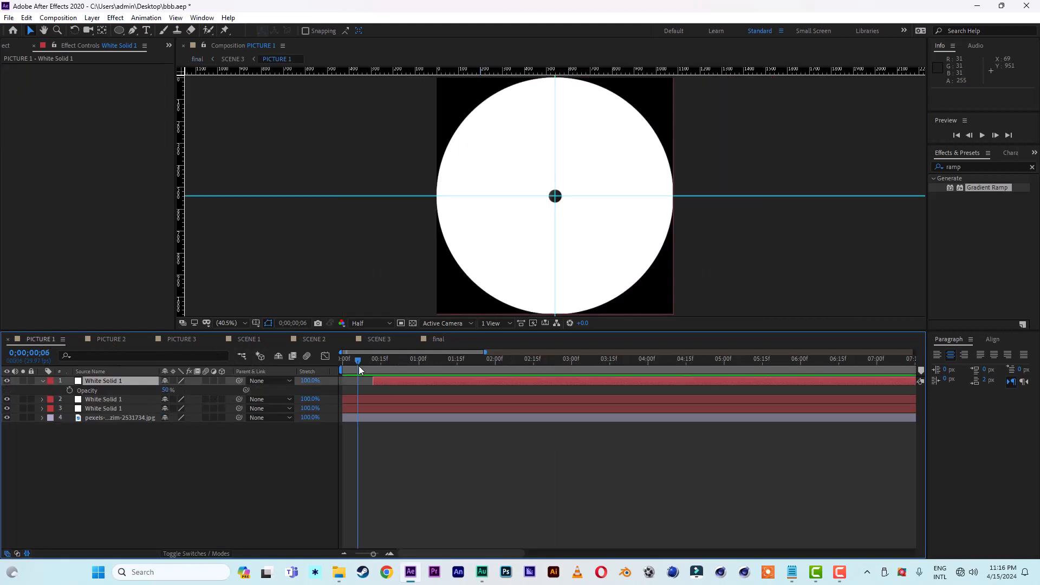
pyautogui.click(372, 399)
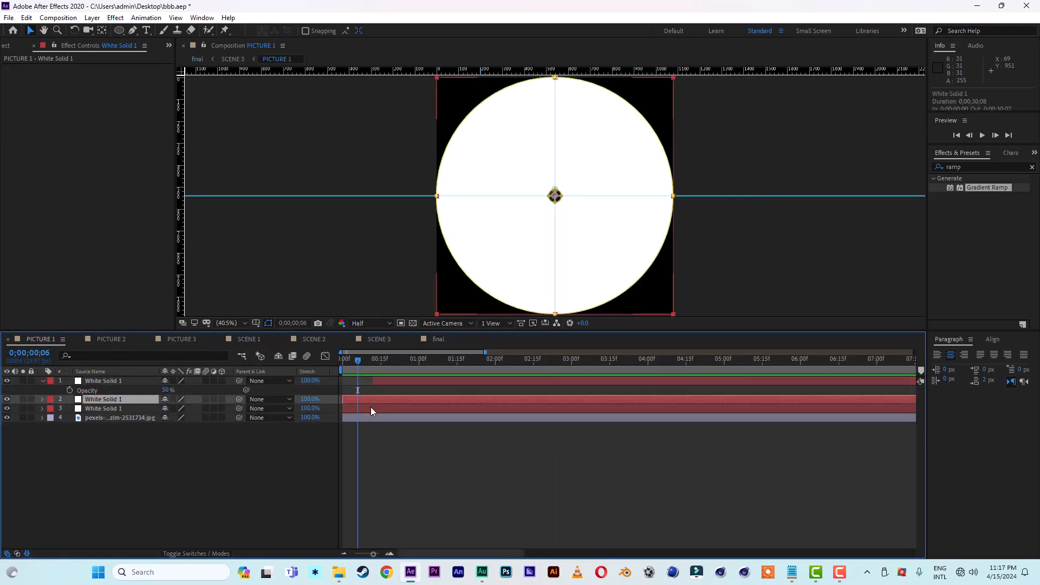
pyautogui.click(371, 408)
pyautogui.click(42, 409)
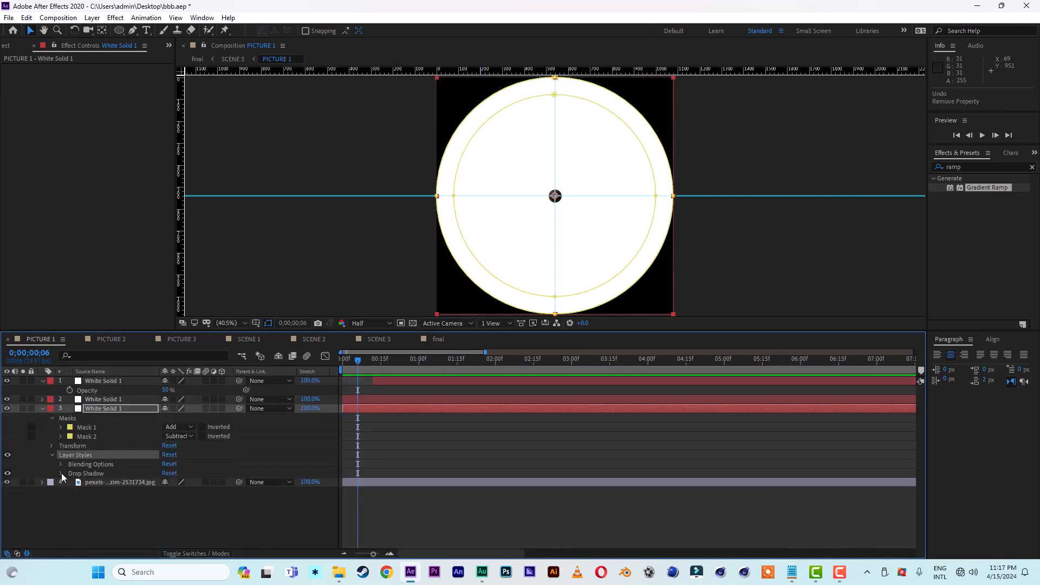
pyautogui.click(61, 473)
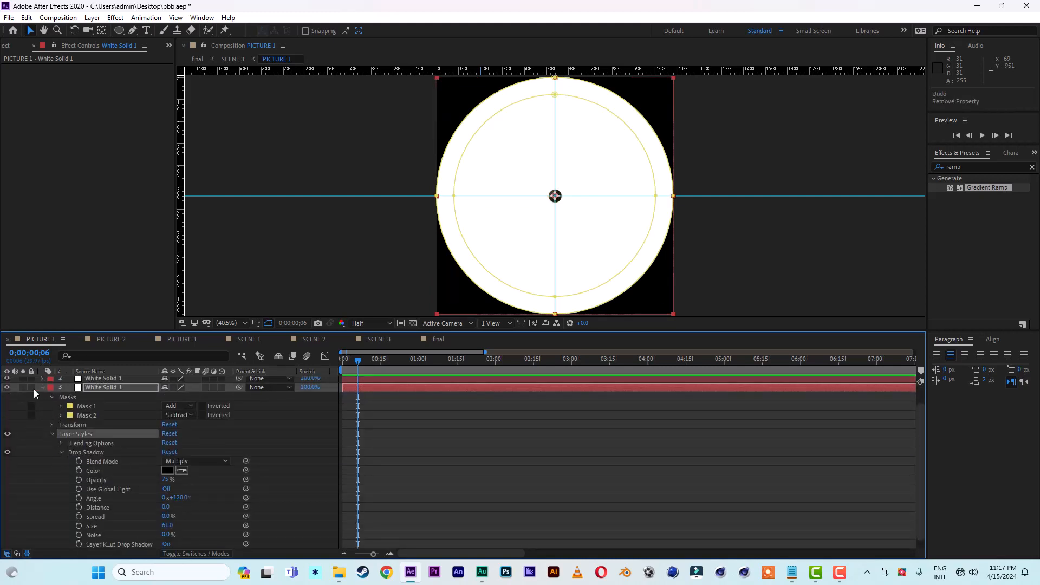
pyautogui.scroll(1, 60, 419)
# Step: Hide the two upper white solids in PICTURE 1, show the transparency grid, and scrub to 0;00;00;29
pyautogui.moveTo(8, 382); pyautogui.dragTo(8, 399)
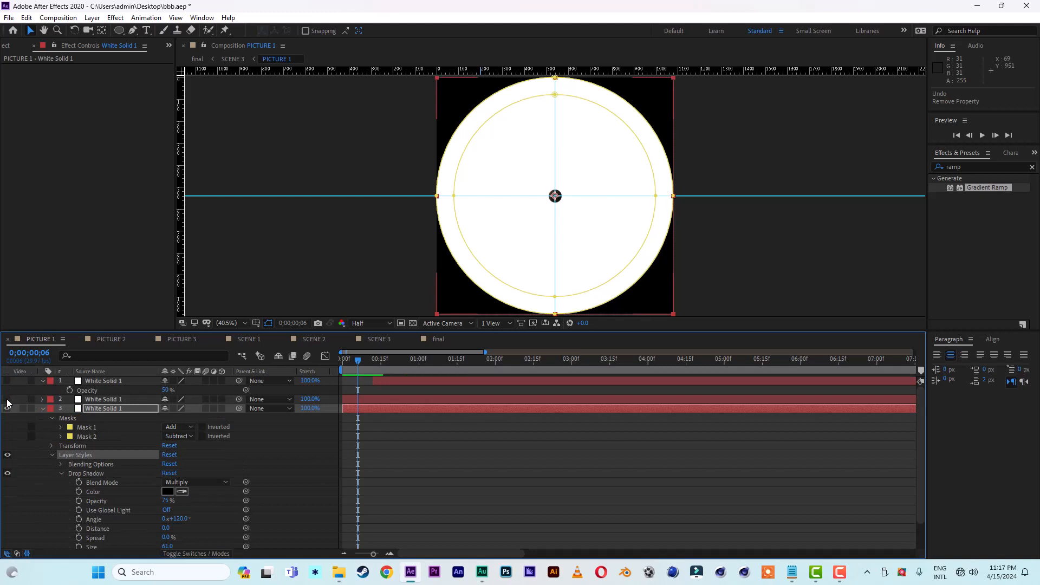
pyautogui.click(413, 324)
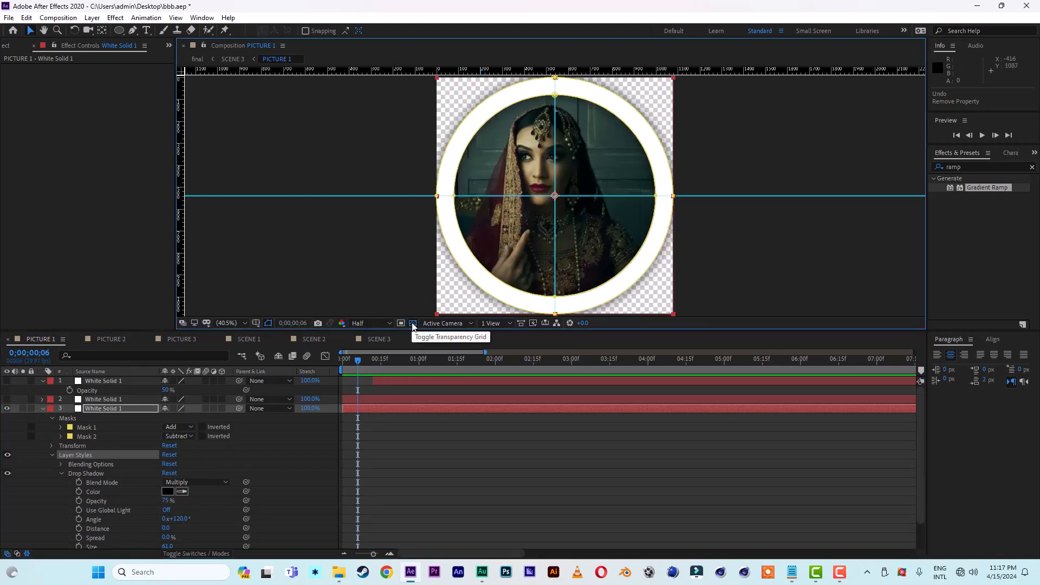
pyautogui.moveTo(422, 361); pyautogui.dragTo(463, 363)
pyautogui.moveTo(372, 363); pyautogui.dragTo(417, 364)
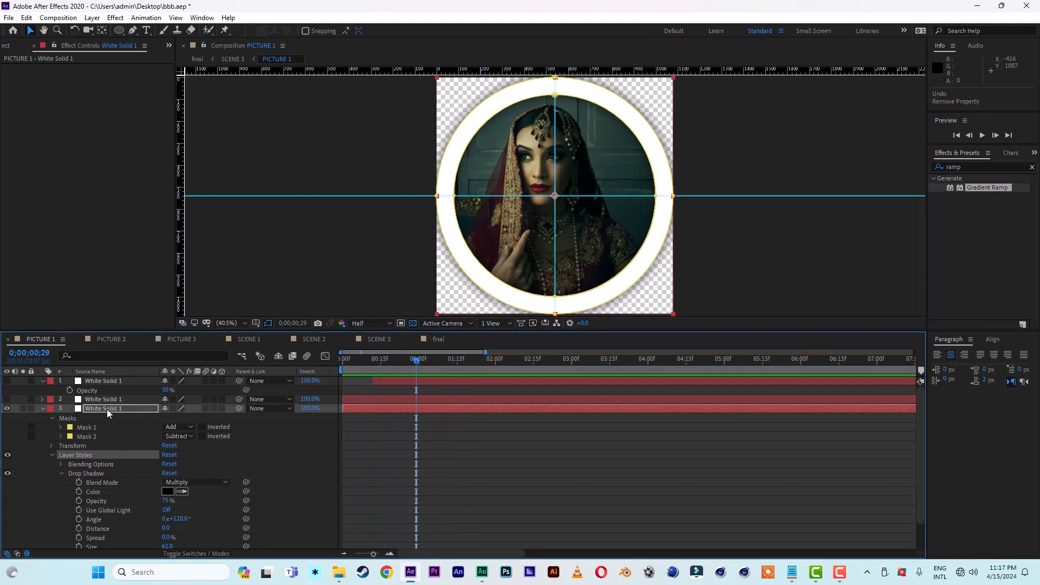
# Step: Shrink Mask 1 of the ring solid in PICTURE 1 from two opposite corners, to about 96% each time, thinning the white ring evenly
pyautogui.click(89, 428)
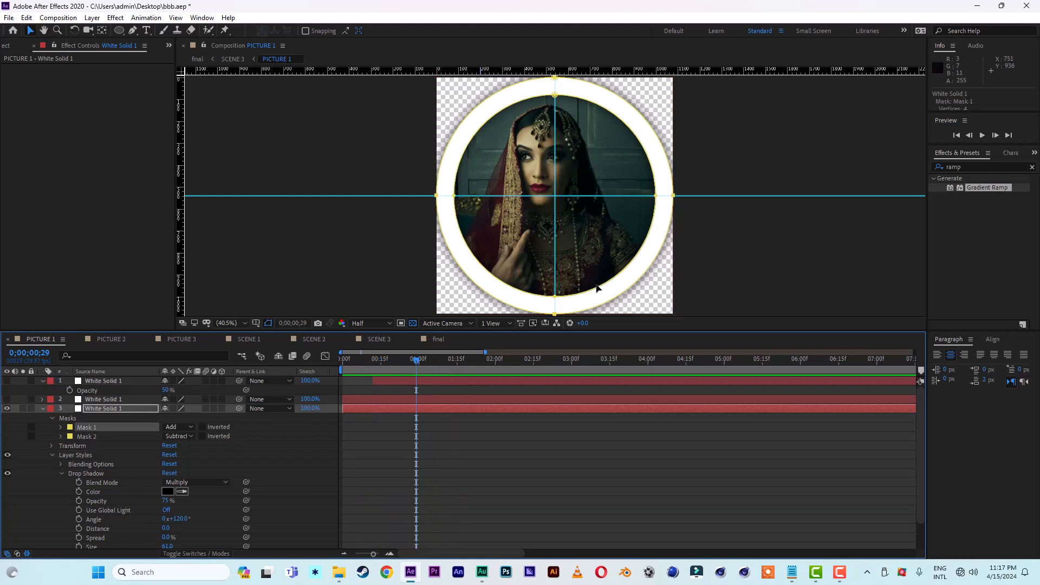
pyautogui.click(556, 317)
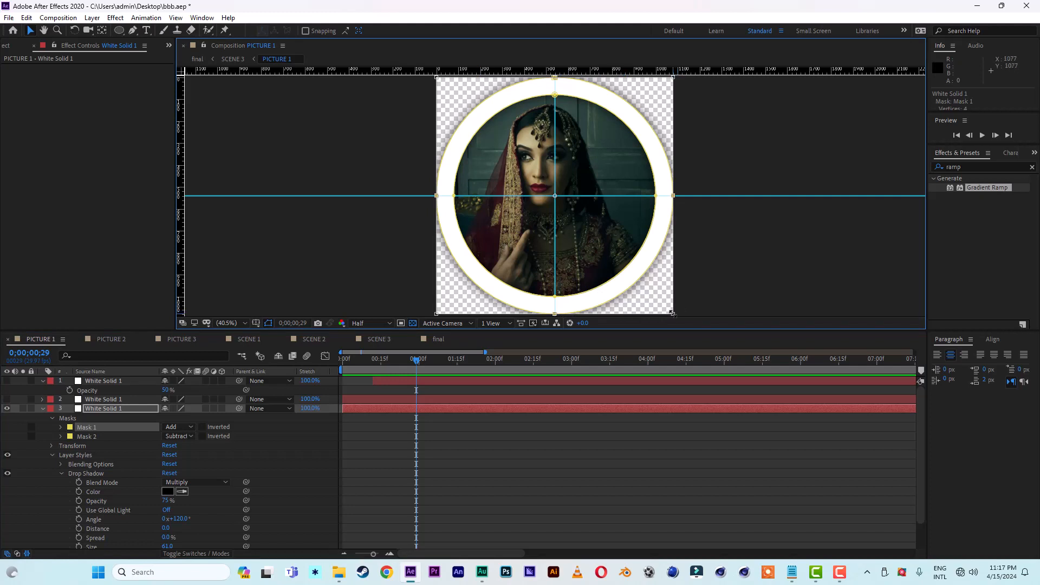
pyautogui.moveTo(672, 313); pyautogui.dragTo(666, 310)
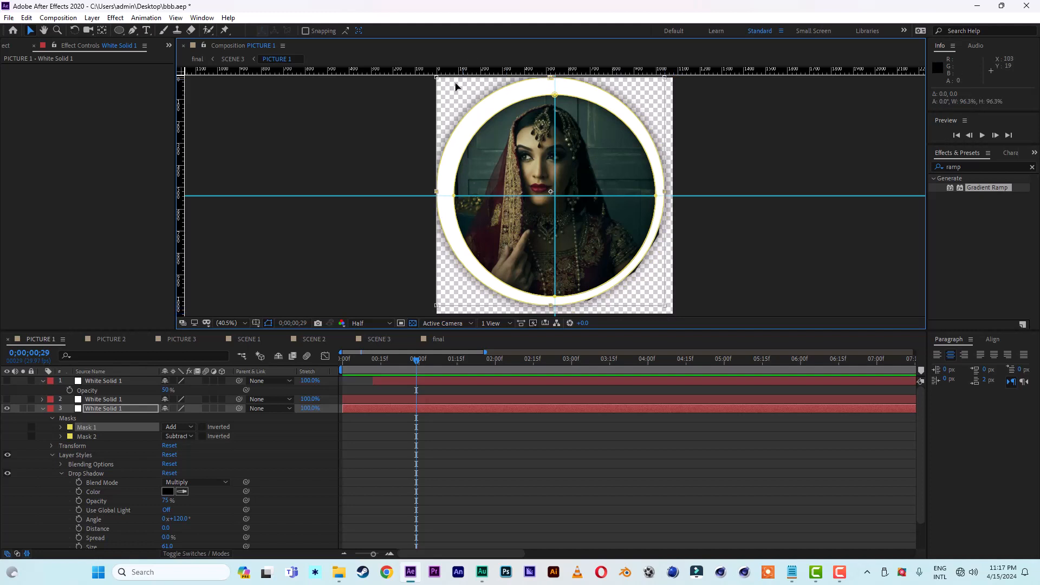
pyautogui.moveTo(437, 79); pyautogui.dragTo(448, 89)
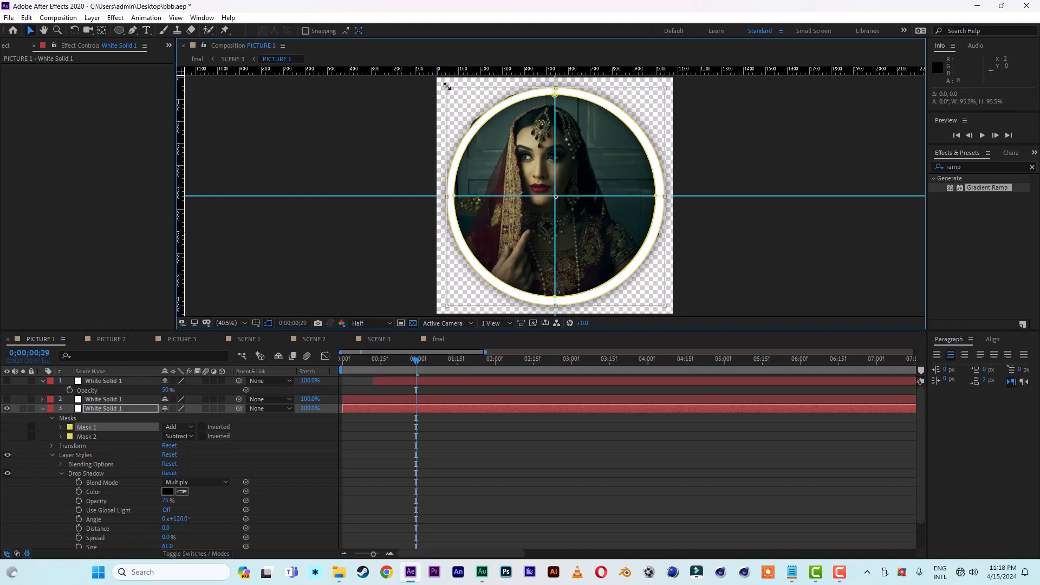
pyautogui.doubleClick(373, 266)
pyautogui.click(372, 256)
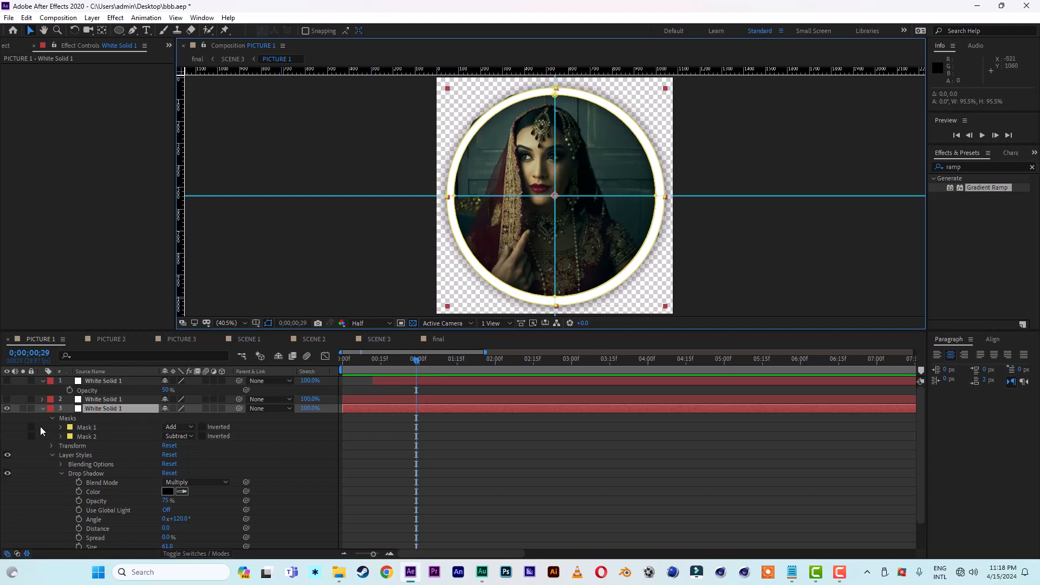
# Step: Show the two upper white solids in PICTURE 1 again and scrub to 0;00;02;14 to check the portrait
pyautogui.click(8, 398)
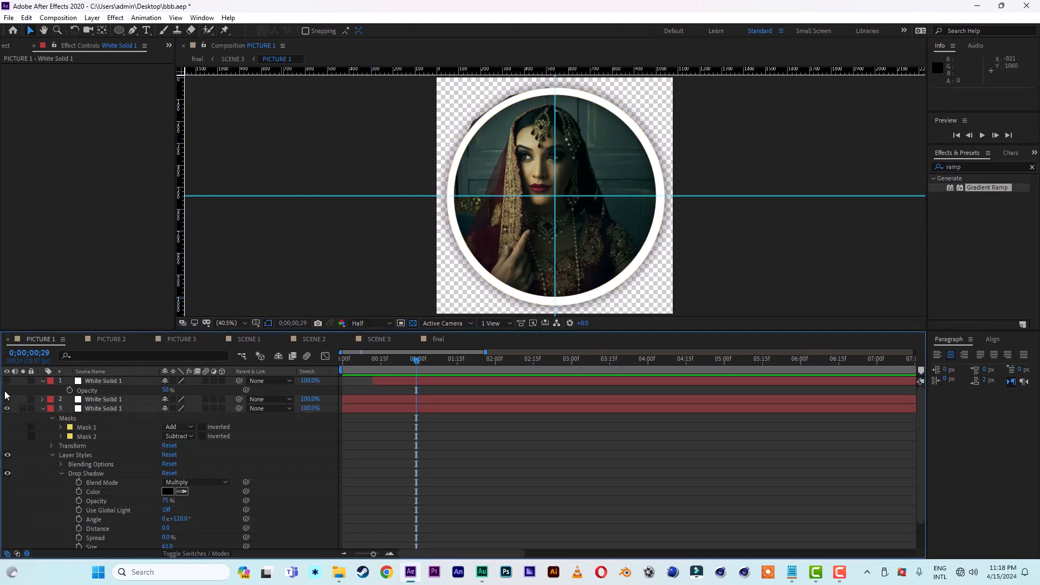
pyautogui.click(7, 399)
pyautogui.click(7, 382)
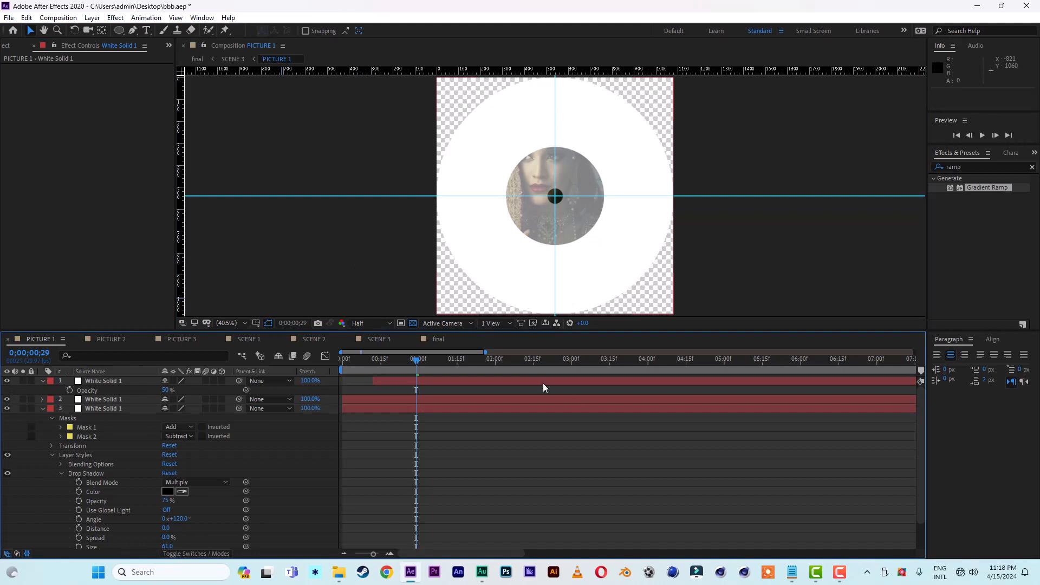
pyautogui.moveTo(492, 363); pyautogui.dragTo(532, 365)
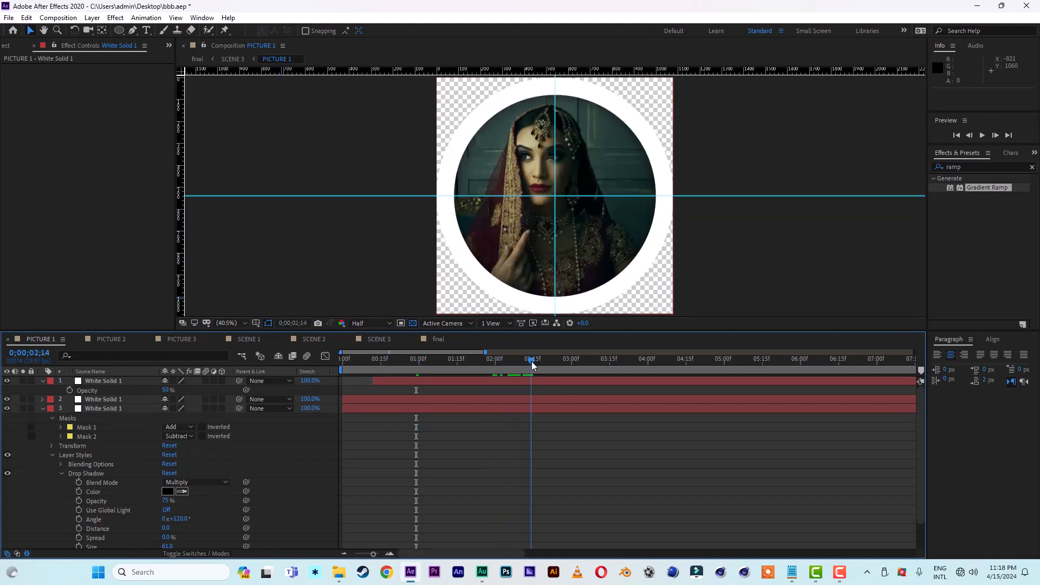
# Step: In PICTURE 2, show the transparency grid, reveal the ring solid's mask properties, select Mask 1 and hide the two upper white solids
pyautogui.click(114, 340)
pyautogui.click(98, 401)
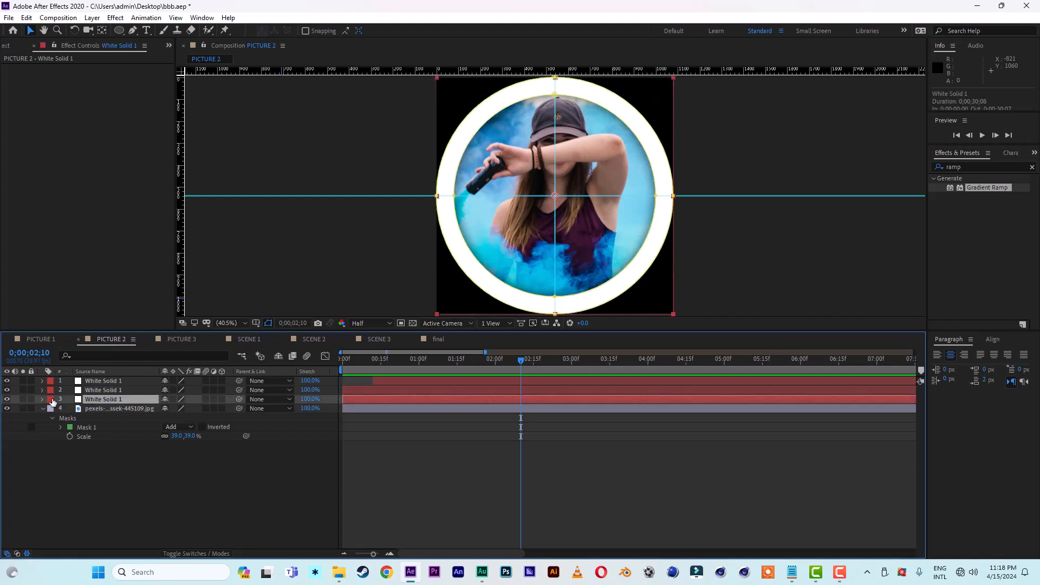
pyautogui.click(412, 323)
pyautogui.press('m')
pyautogui.press('m')
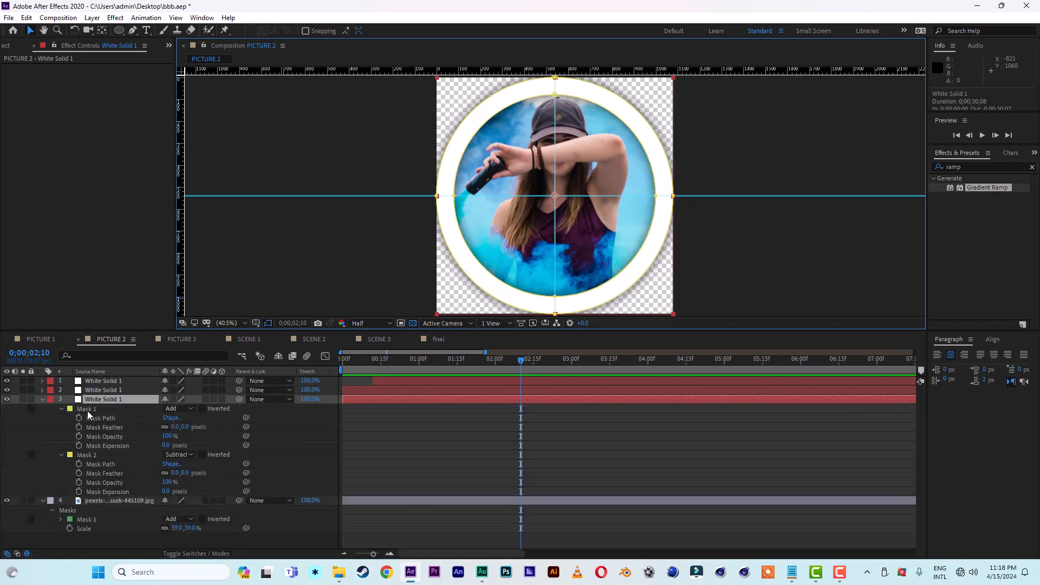
pyautogui.click(87, 410)
pyautogui.moveTo(6, 390); pyautogui.dragTo(6, 381)
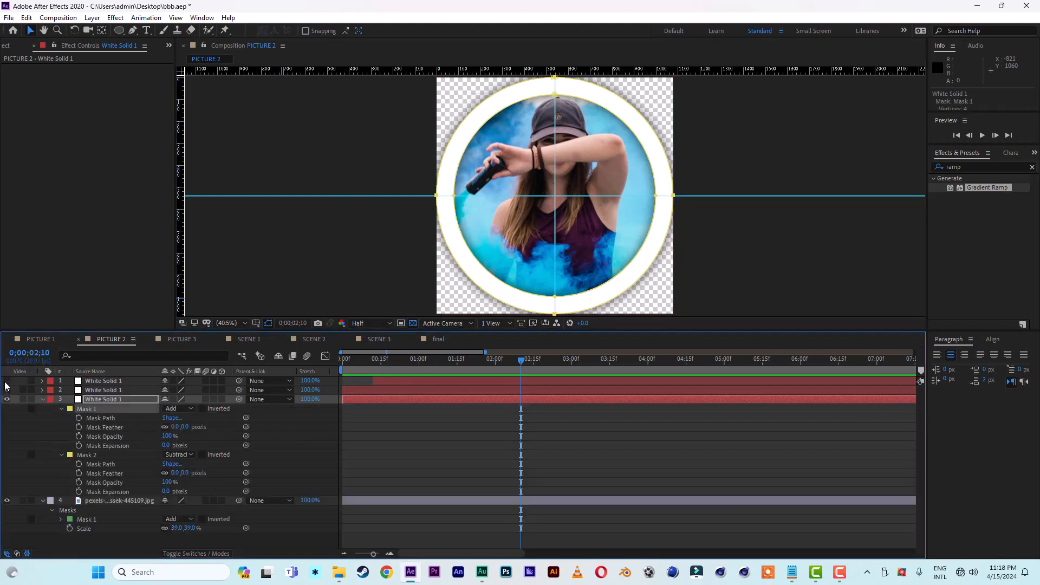
# Step: Shrink the ring's outer mask in PICTURE 2 from two opposite corners, to about 95% on the second, and show the upper solids again
pyautogui.click(558, 319)
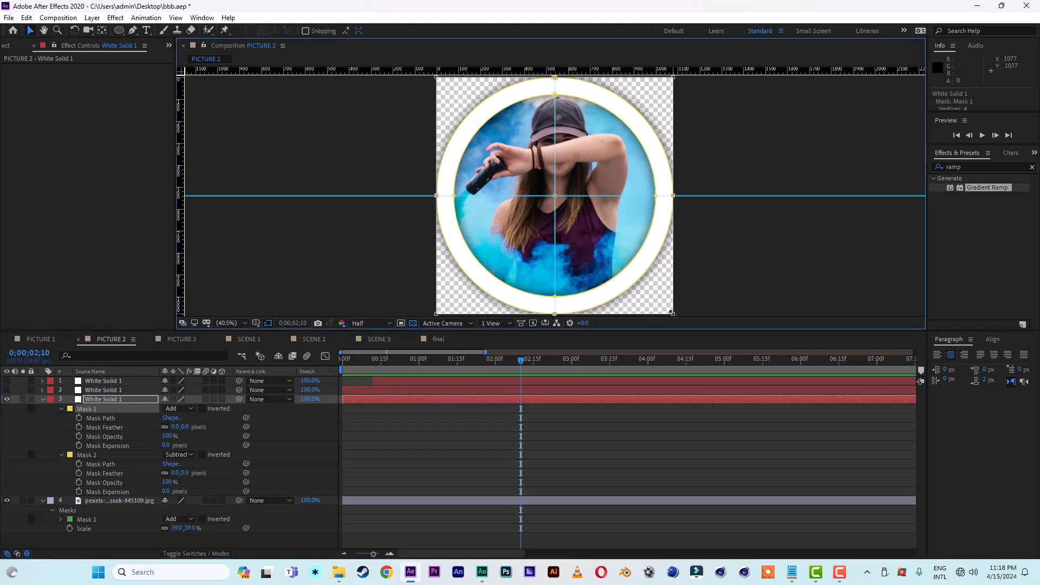
pyautogui.moveTo(673, 314); pyautogui.dragTo(663, 303)
pyautogui.moveTo(438, 79); pyautogui.dragTo(443, 89)
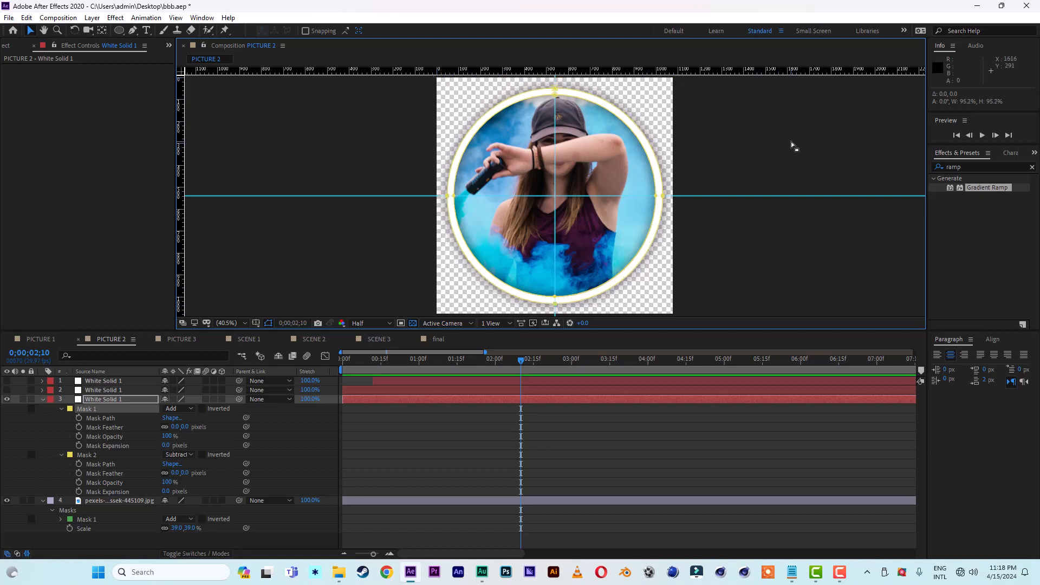
pyautogui.click(42, 400)
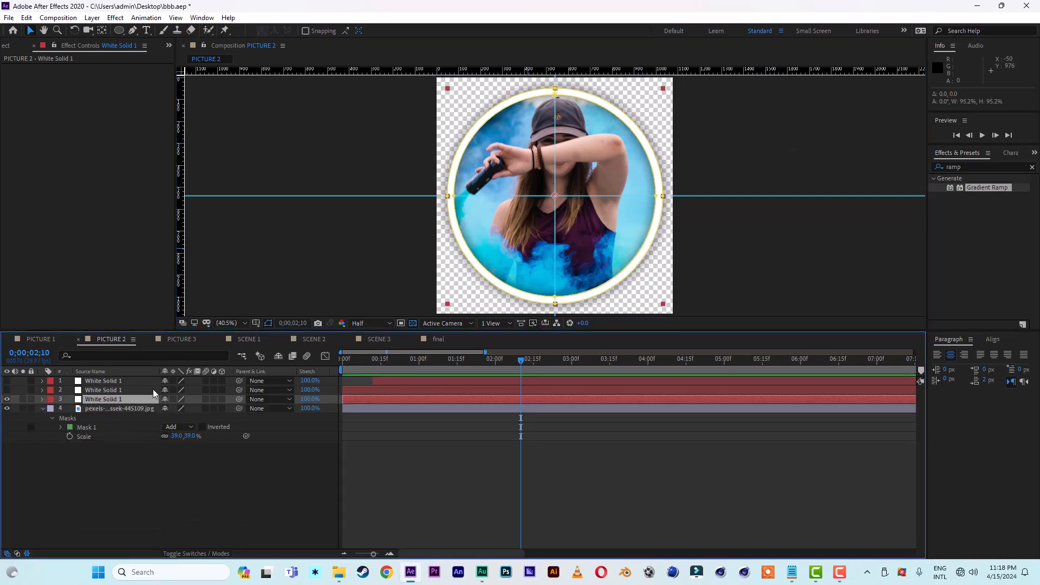
pyautogui.moveTo(7, 381); pyautogui.dragTo(6, 391)
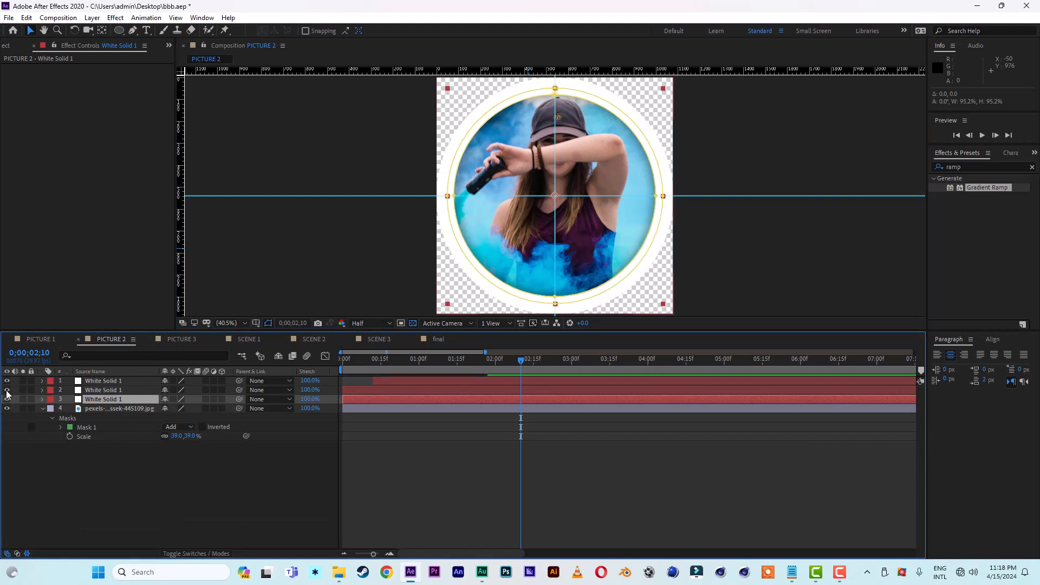
# Step: In PICTURE 3, hide the two upper white solids, reveal the ring solid's masks, select Mask 1 and show the transparency grid
pyautogui.click(184, 338)
pyautogui.moveTo(7, 382); pyautogui.dragTo(7, 401)
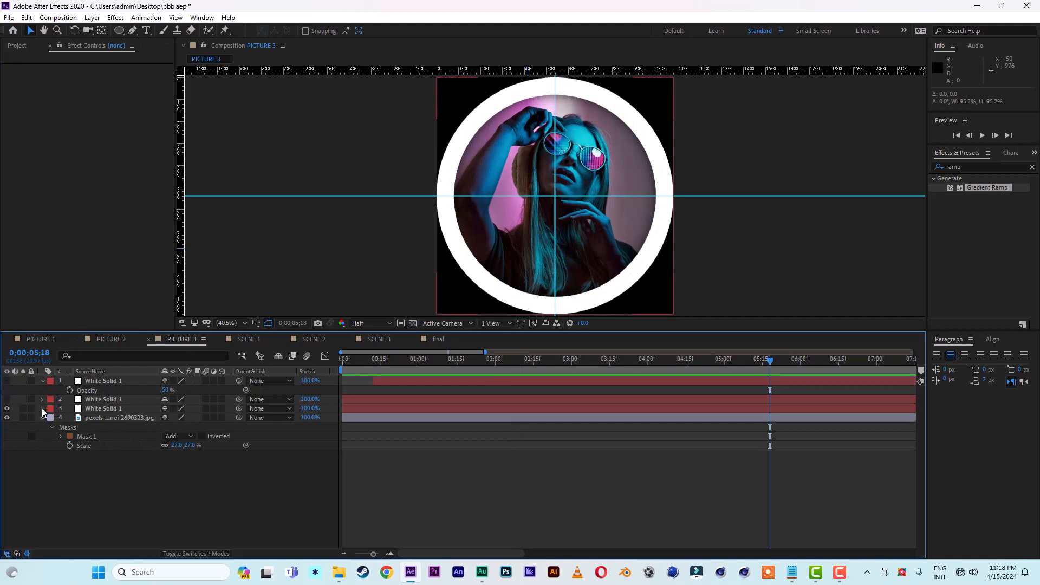
pyautogui.click(97, 410)
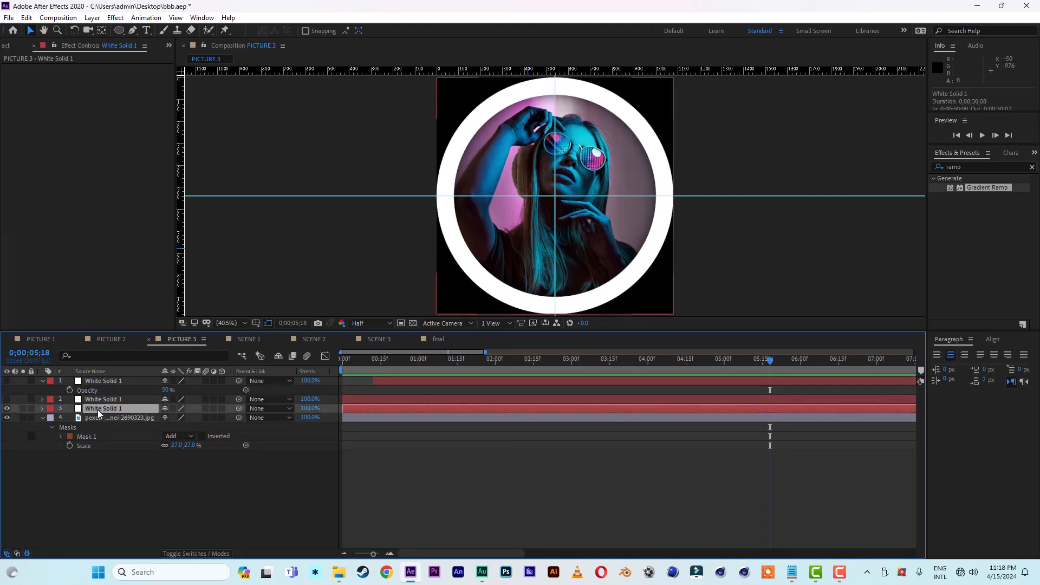
pyautogui.press('m')
pyautogui.press('m')
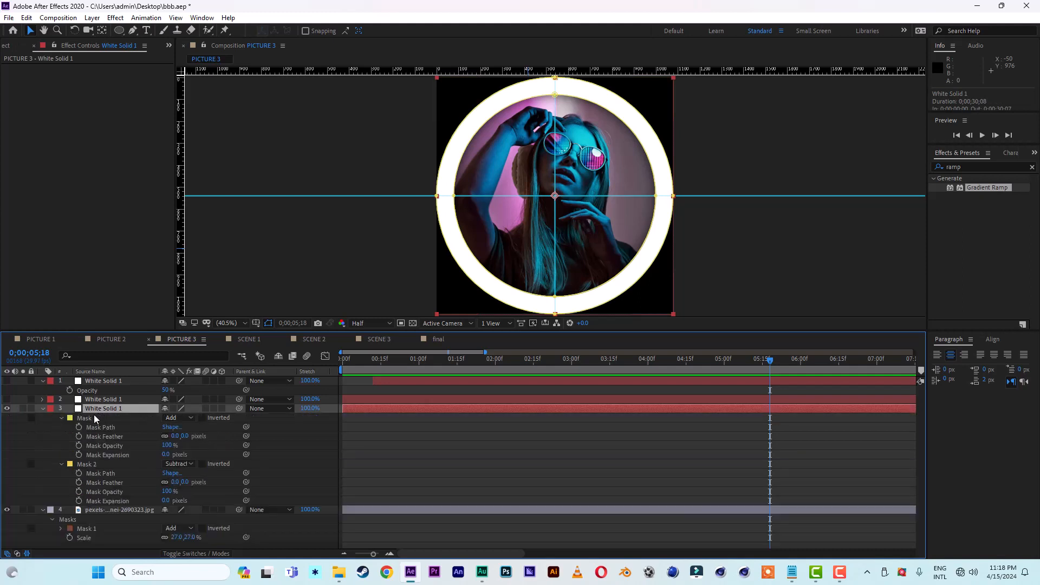
pyautogui.click(438, 199)
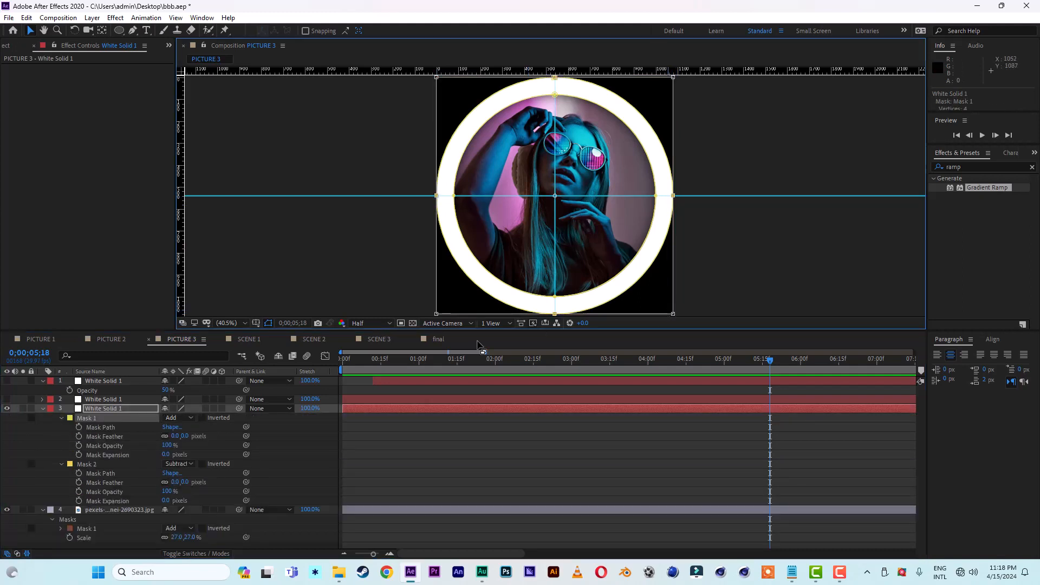
pyautogui.click(413, 323)
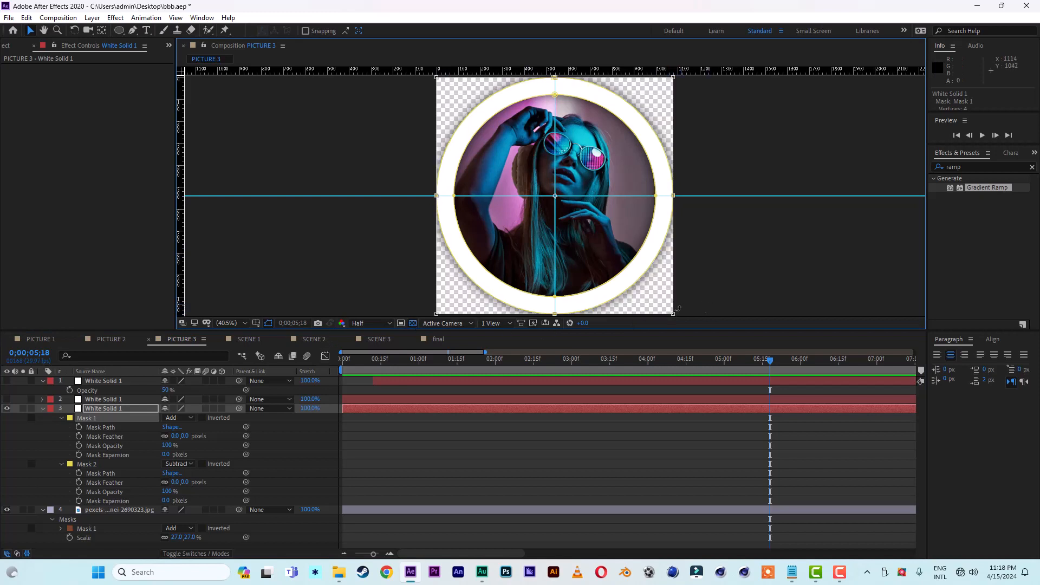
# Step: Shrink Mask 1 of the PICTURE 3 ring from opposite corners to about 96%, 95% and 99% in turn, centering the thinner ring
pyautogui.moveTo(673, 313); pyautogui.dragTo(665, 304)
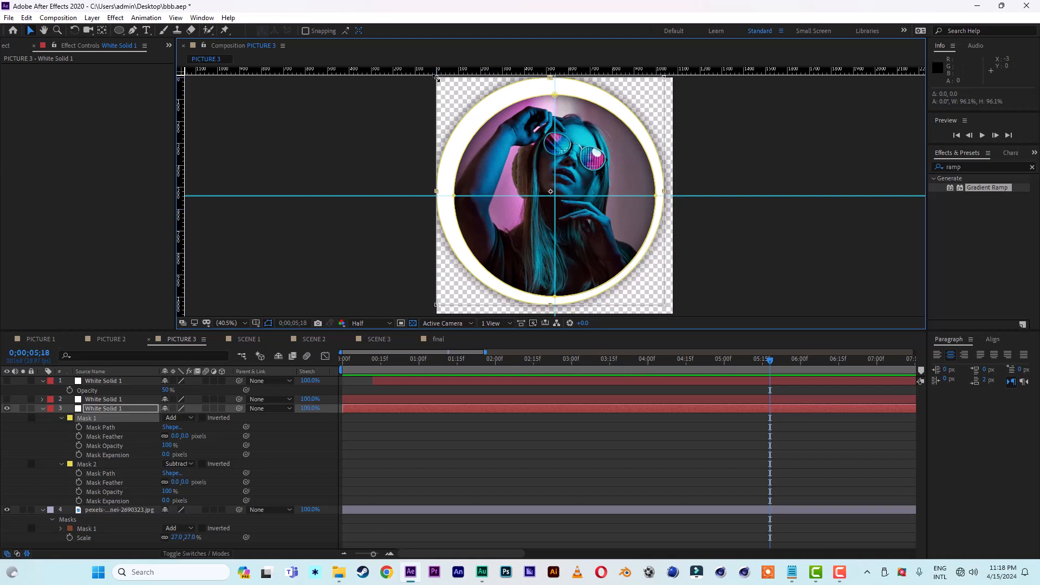
pyautogui.moveTo(437, 77); pyautogui.dragTo(448, 92)
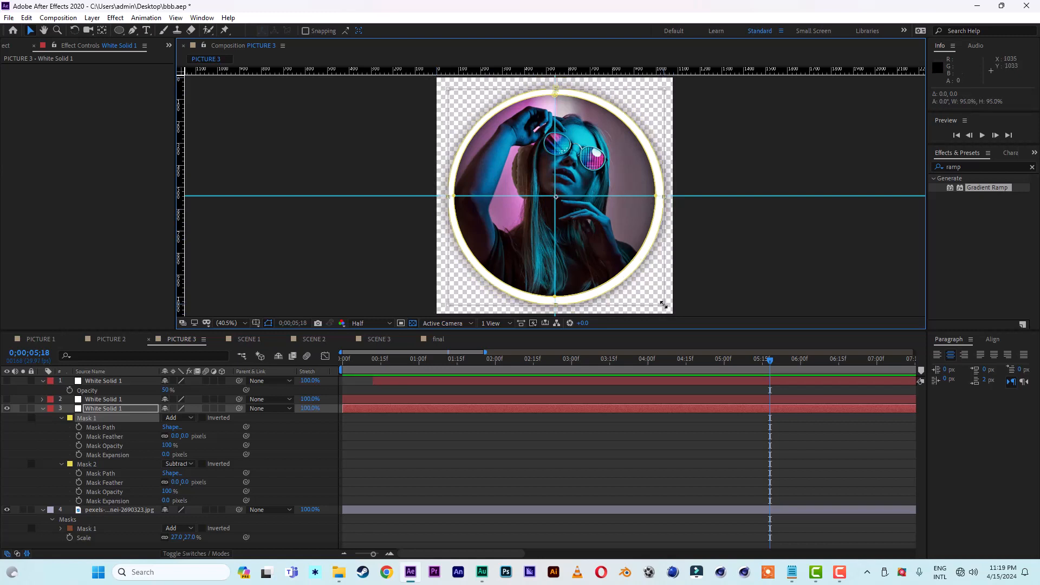
pyautogui.moveTo(664, 305); pyautogui.dragTo(666, 307)
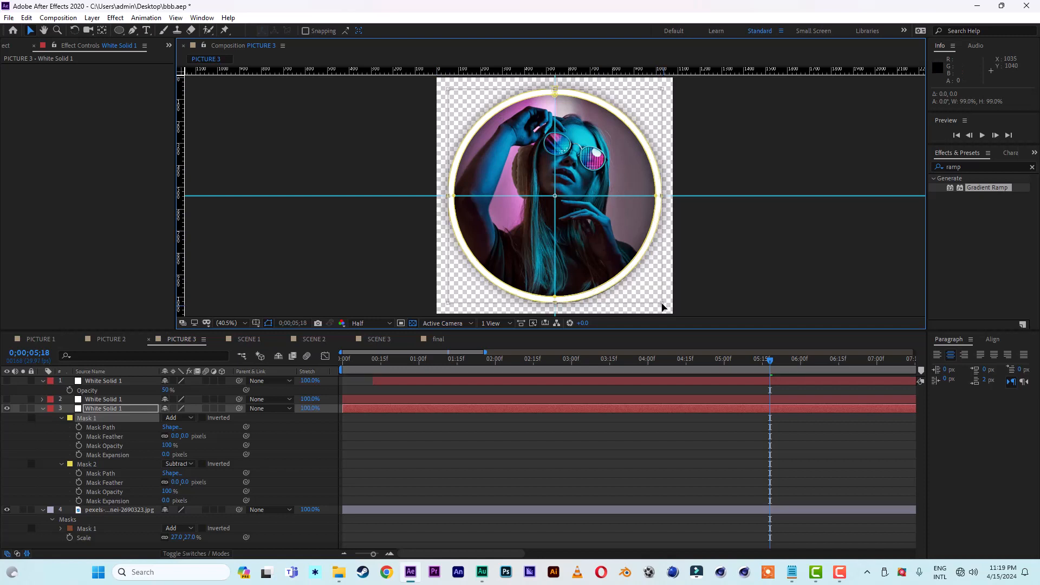
pyautogui.doubleClick(770, 154)
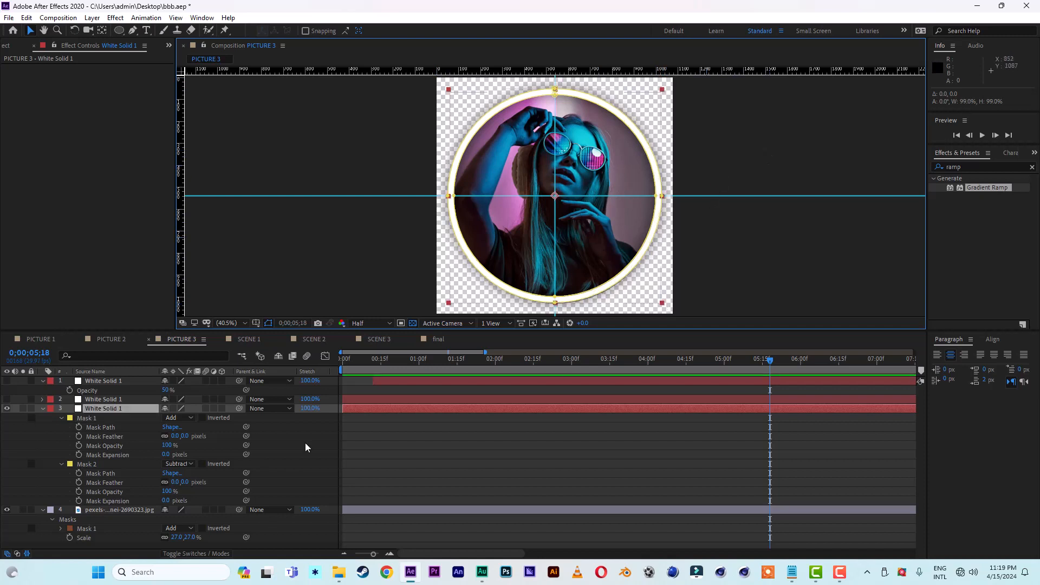
# Step: Show the two upper white solids in PICTURE 3 again and collapse the ring solid's properties
pyautogui.click(7, 380)
pyautogui.click(7, 400)
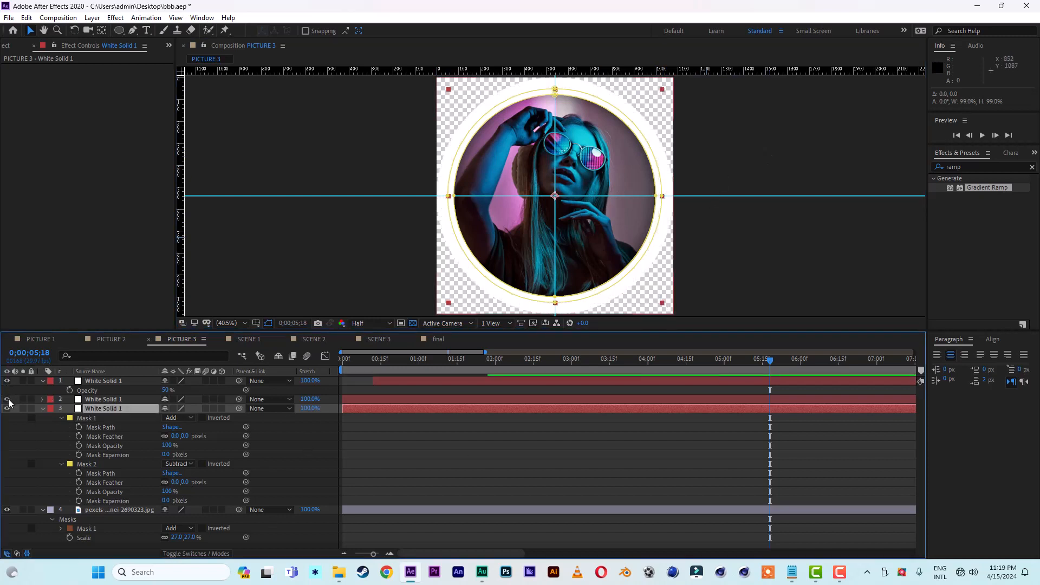
pyautogui.click(44, 408)
# Step: Preview the final composition from the beginning to check the thinner rings, and scrub back to 0;00;07;18
pyautogui.click(437, 340)
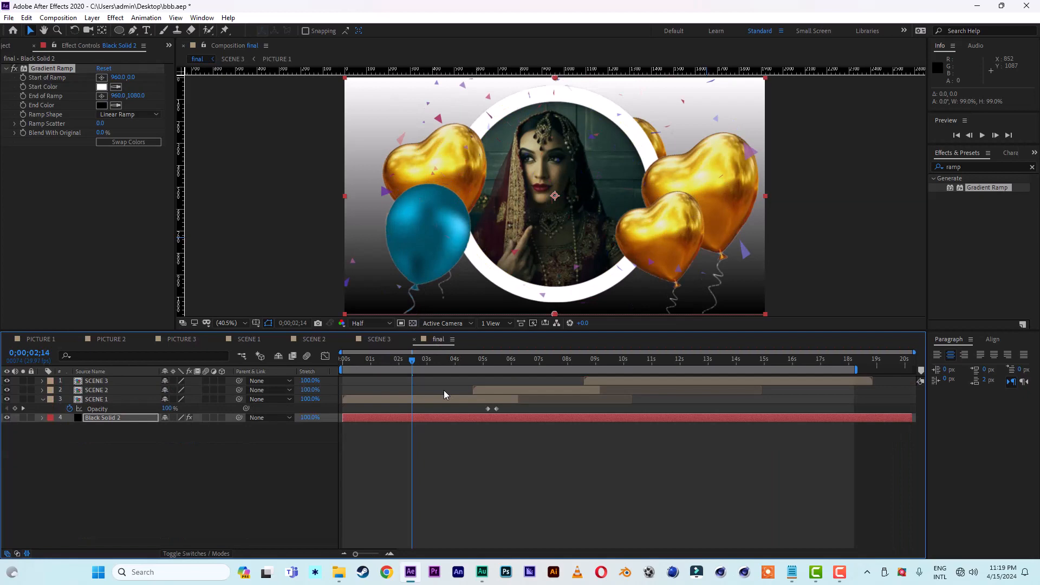
pyautogui.moveTo(371, 363); pyautogui.dragTo(321, 359)
pyautogui.press('space')
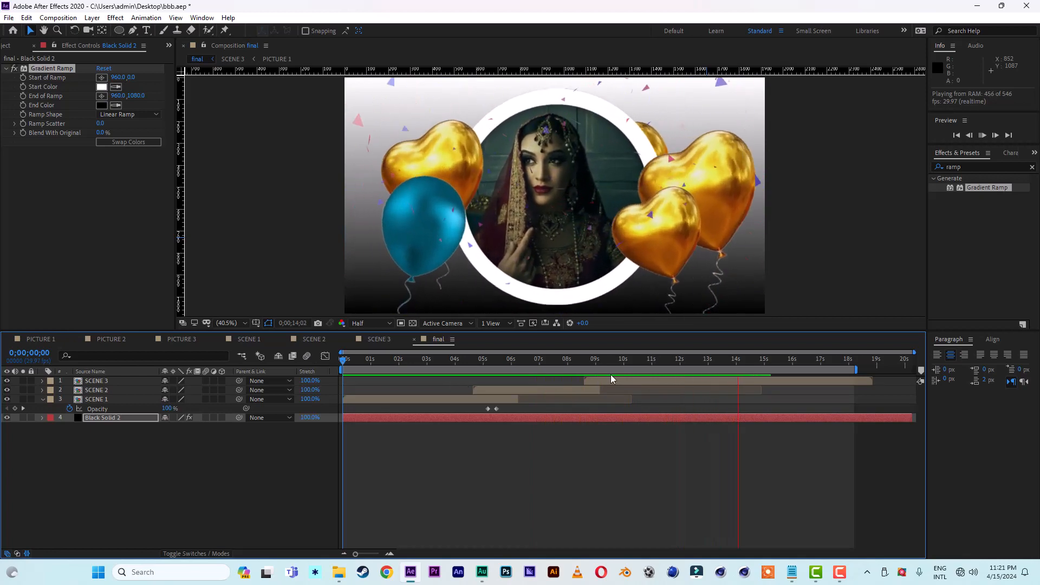
pyautogui.click(713, 361)
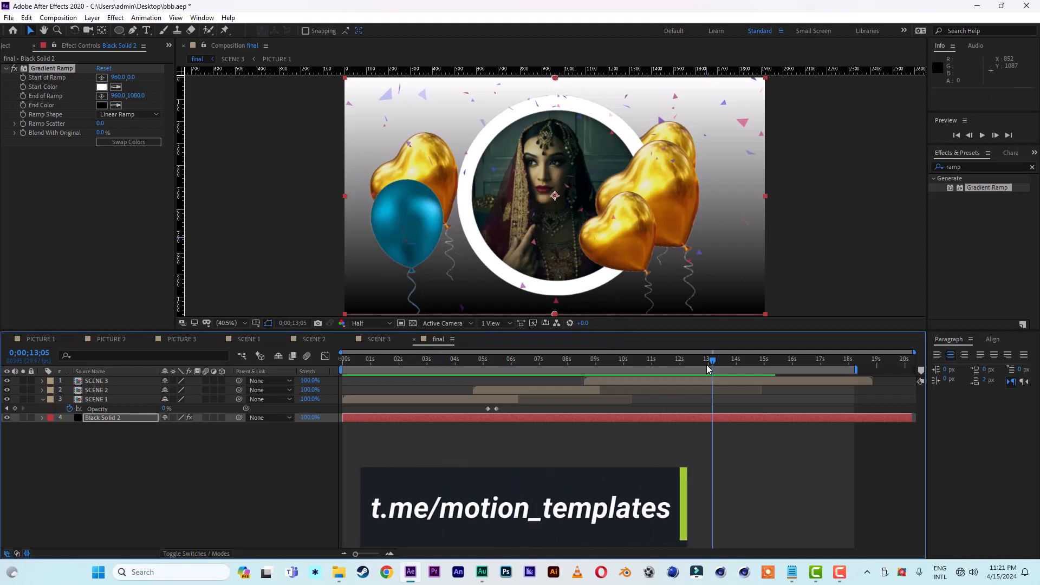
pyautogui.moveTo(706, 365); pyautogui.dragTo(557, 365)
# Step: Set Black Solid 2's Gradient Ramp to Radial Ramp and move its end point below the frame to about 960, 1275
pyautogui.click(124, 421)
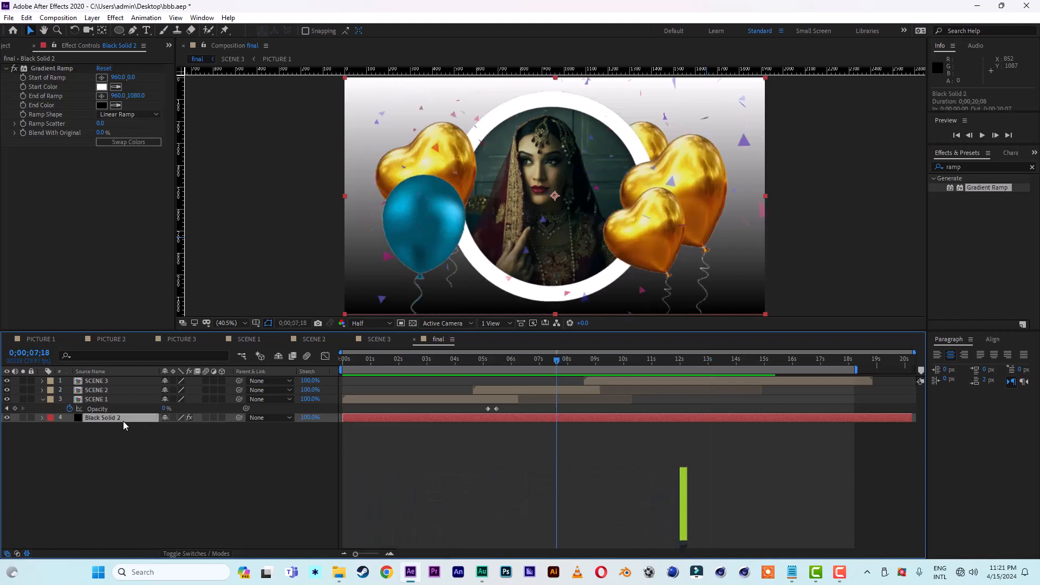
pyautogui.click(134, 115)
pyautogui.click(135, 140)
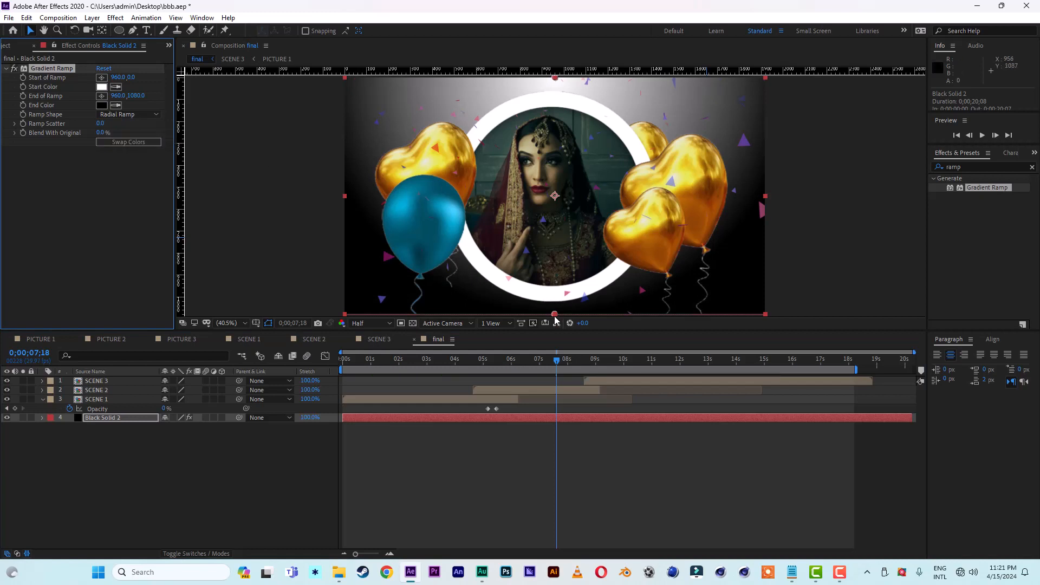
pyautogui.moveTo(555, 317); pyautogui.dragTo(555, 349)
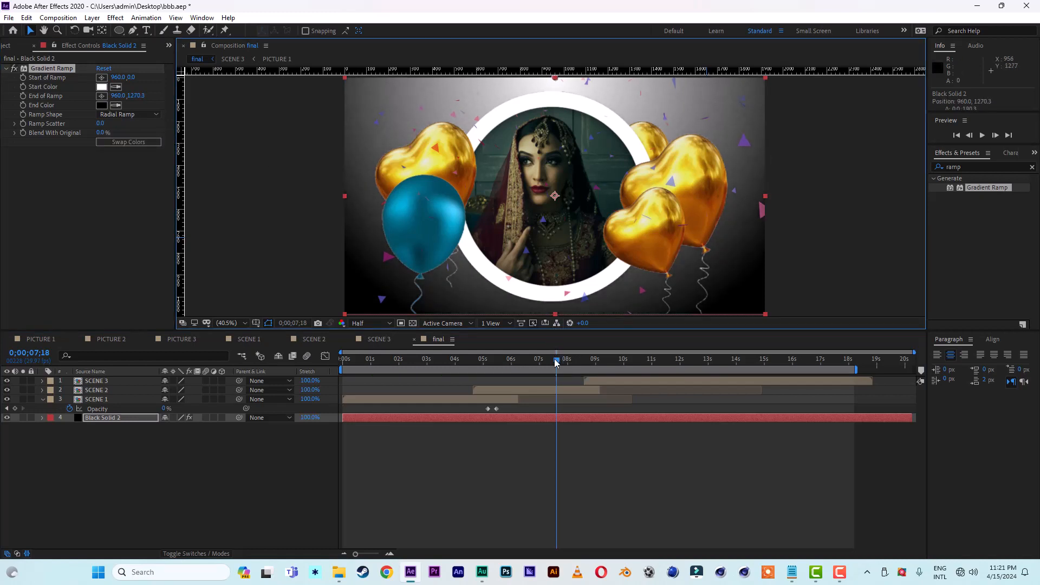
# Step: Sample the Gradient Ramp's end color from the gold balloon and darken it to hex 4D2200
pyautogui.click(116, 105)
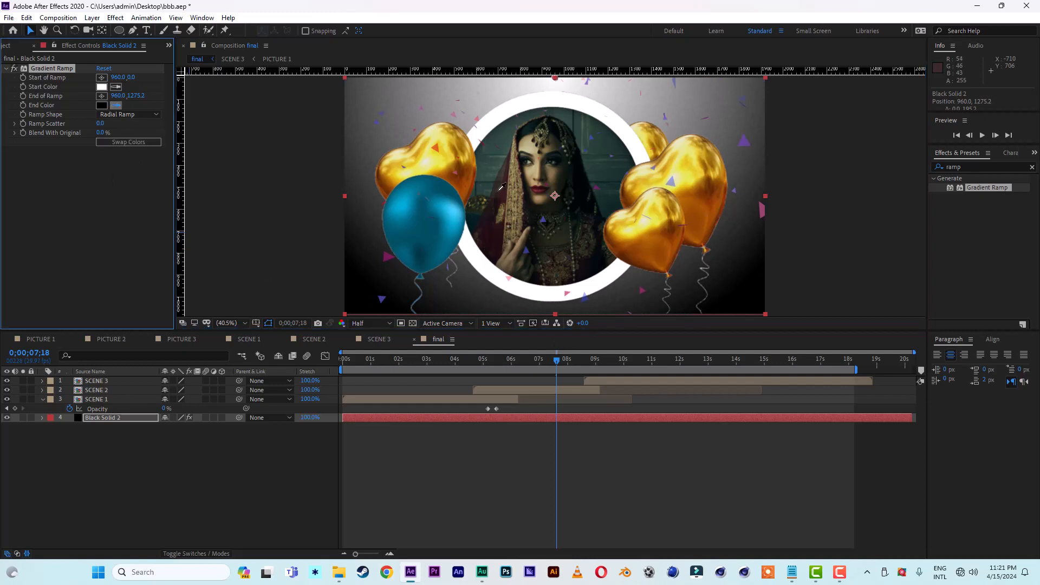
pyautogui.click(455, 169)
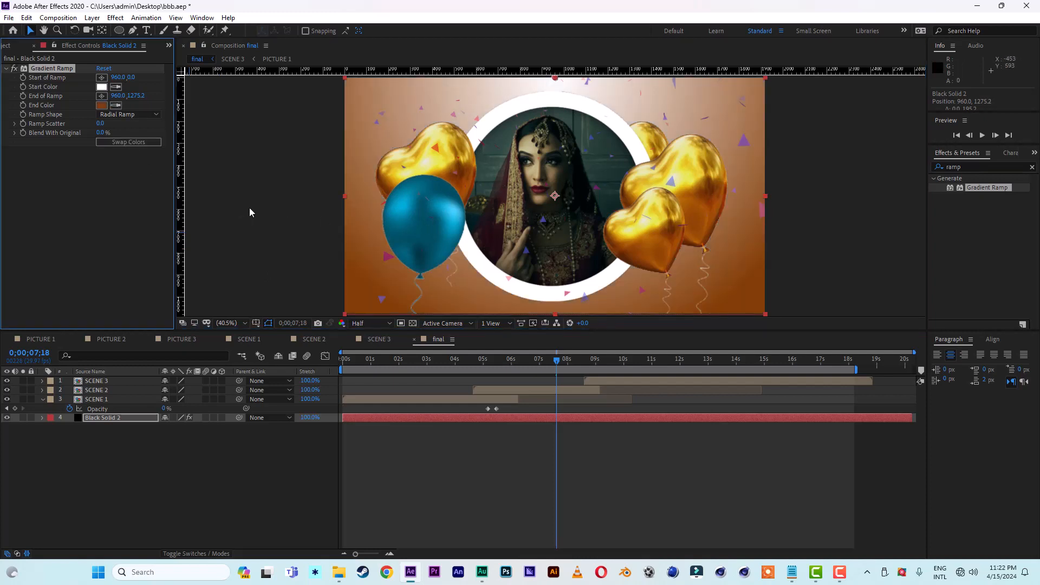
pyautogui.scroll(-2, 304, 169)
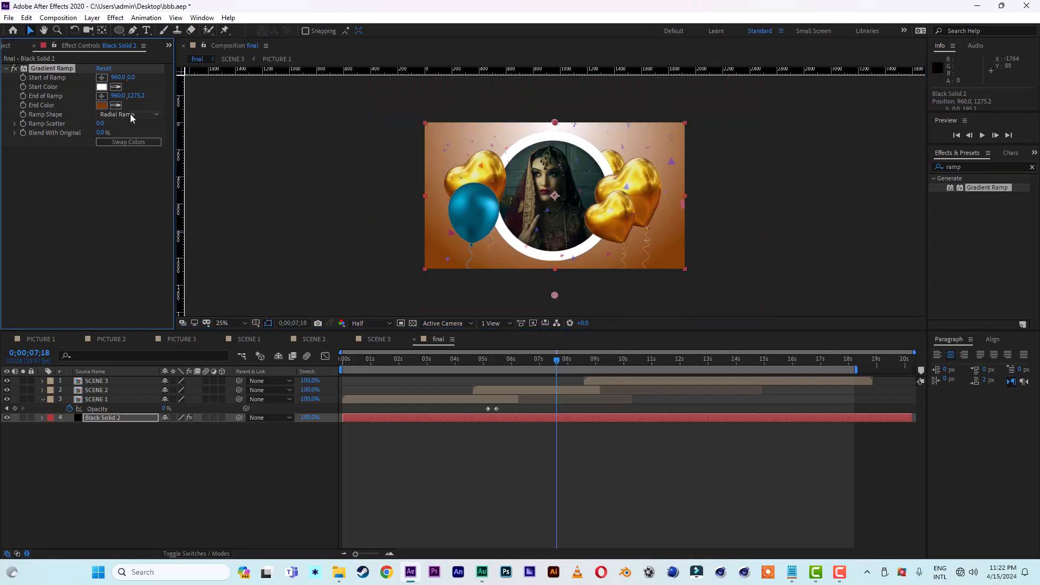
pyautogui.click(101, 105)
pyautogui.click(854, 437)
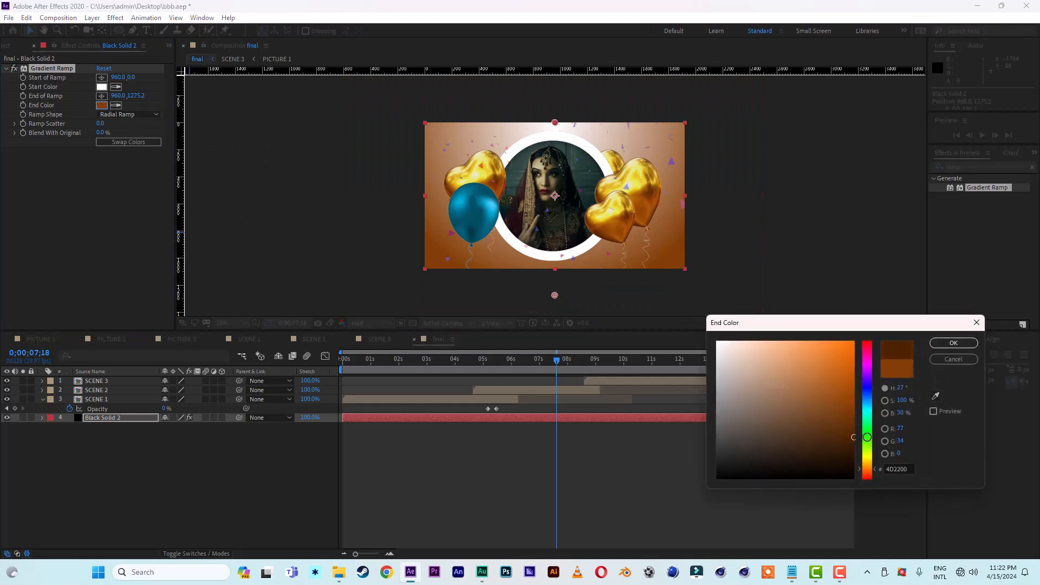
pyautogui.click(953, 343)
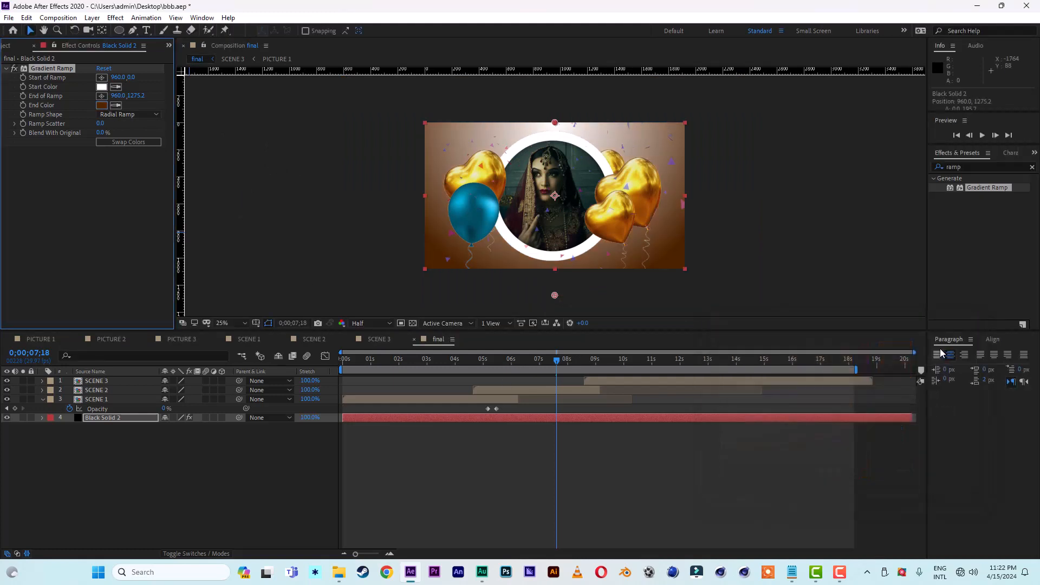
pyautogui.scroll(2, 617, 246)
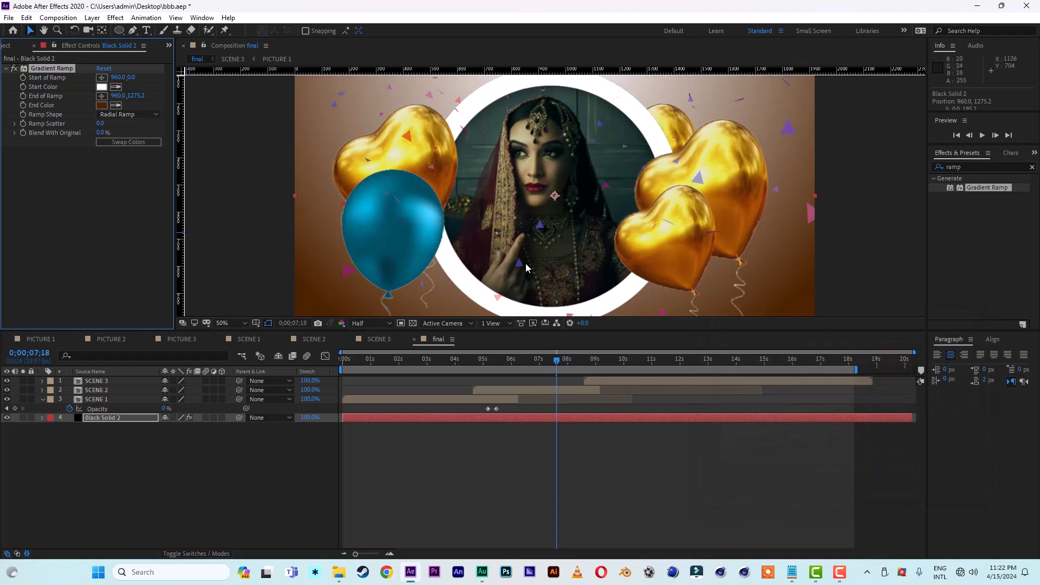
pyautogui.click(226, 324)
pyautogui.click(237, 335)
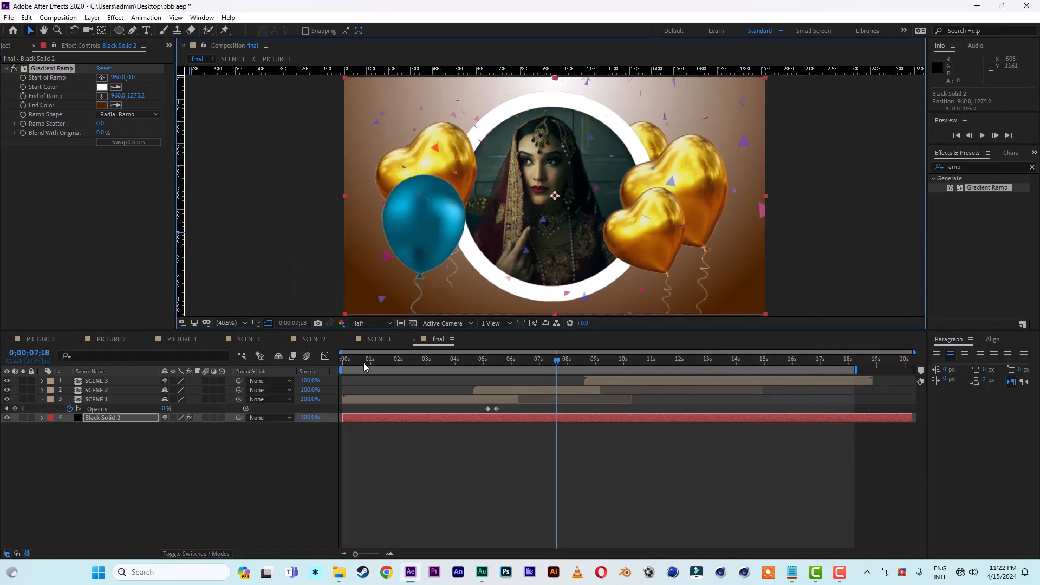
# Step: Preview the final composition from the beginning, scrub to 0;00;09;04 and save the project
pyautogui.press('space')
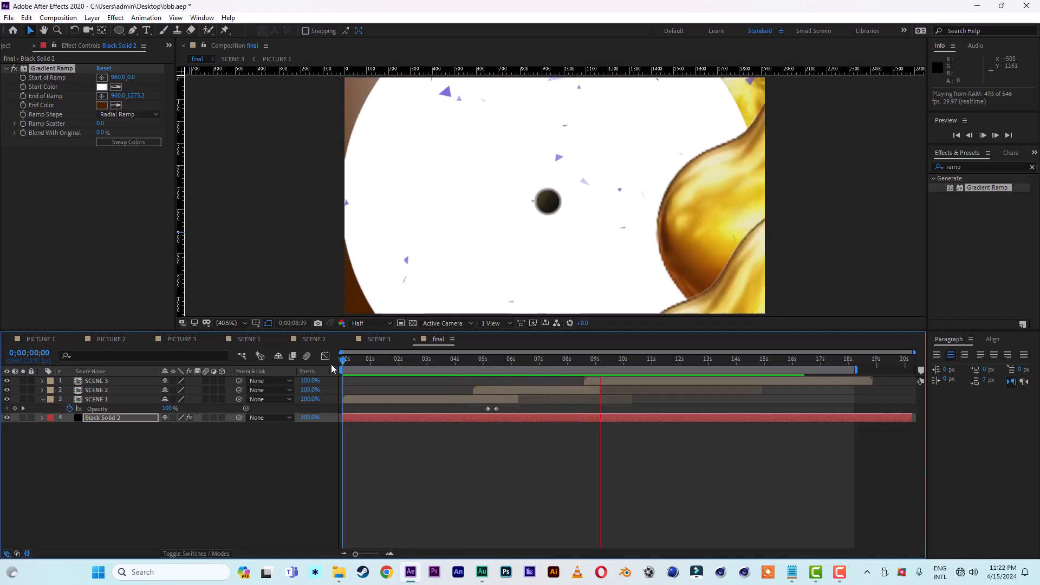
pyautogui.press('space')
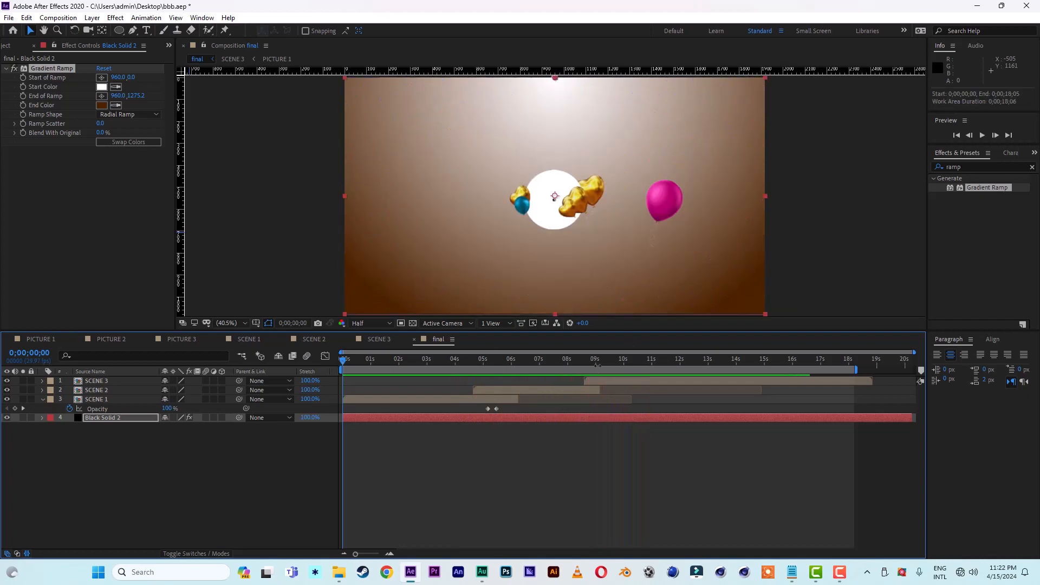
pyautogui.click(599, 362)
pyautogui.click(8, 17)
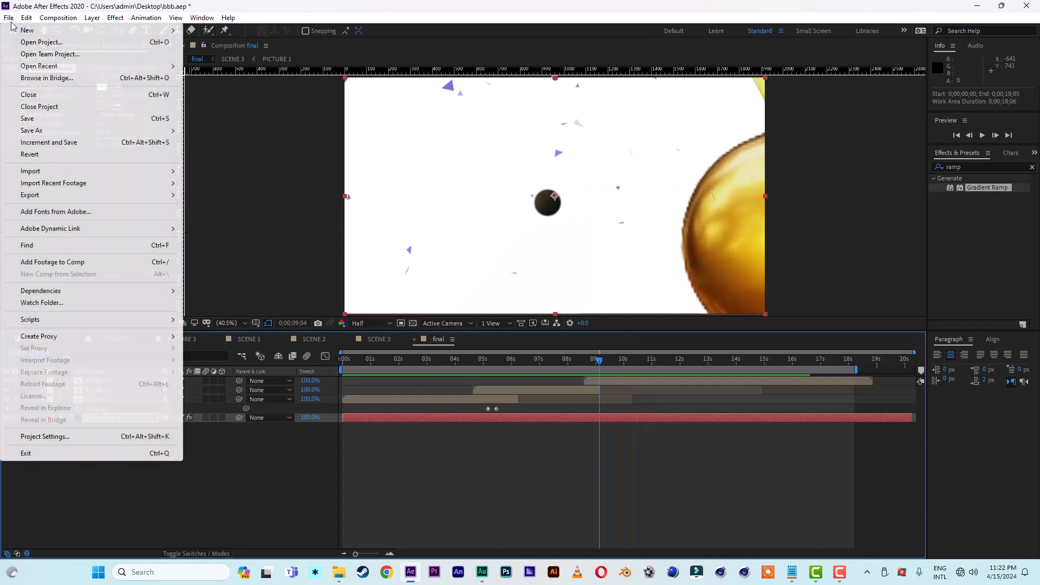
pyautogui.click(37, 118)
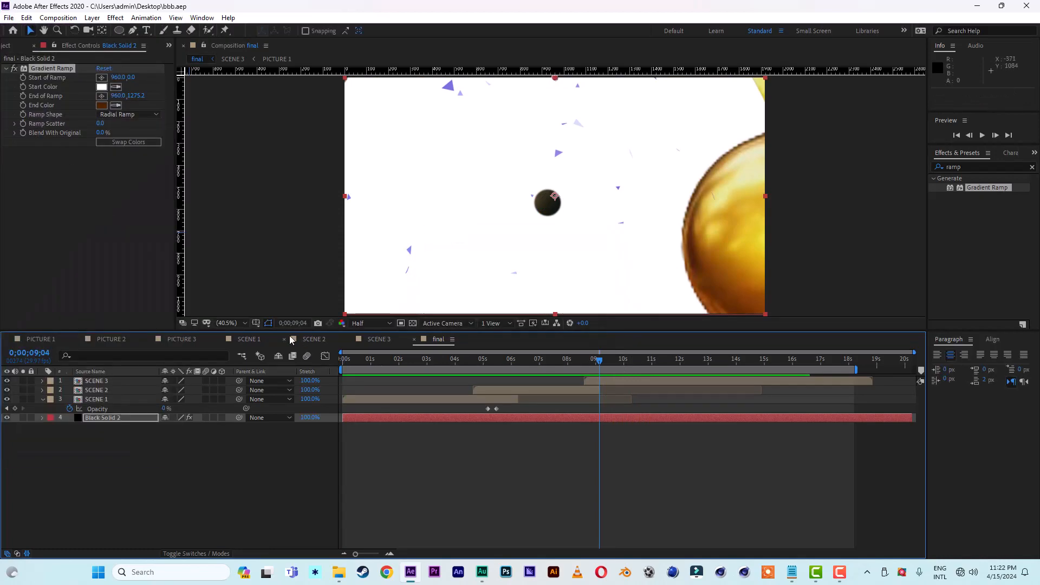
# Step: In SCENE 1 at 0;00;00;24, add a two-line text layer reading "may all your" / "hopes and dreams" over the blue balloon
pyautogui.click(252, 343)
pyautogui.click(393, 361)
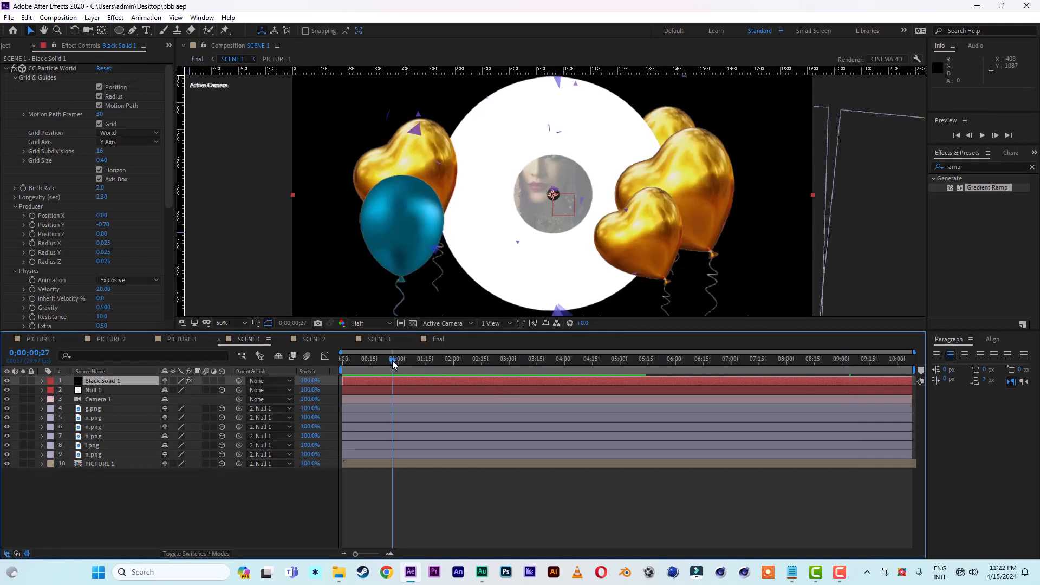
pyautogui.click(380, 363)
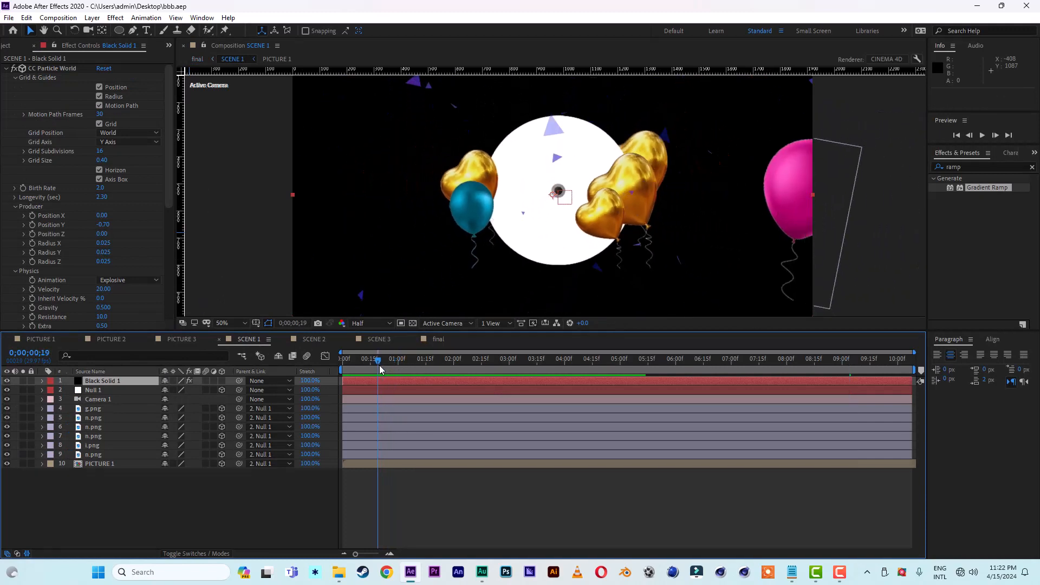
pyautogui.moveTo(379, 365); pyautogui.dragTo(388, 366)
pyautogui.click(163, 505)
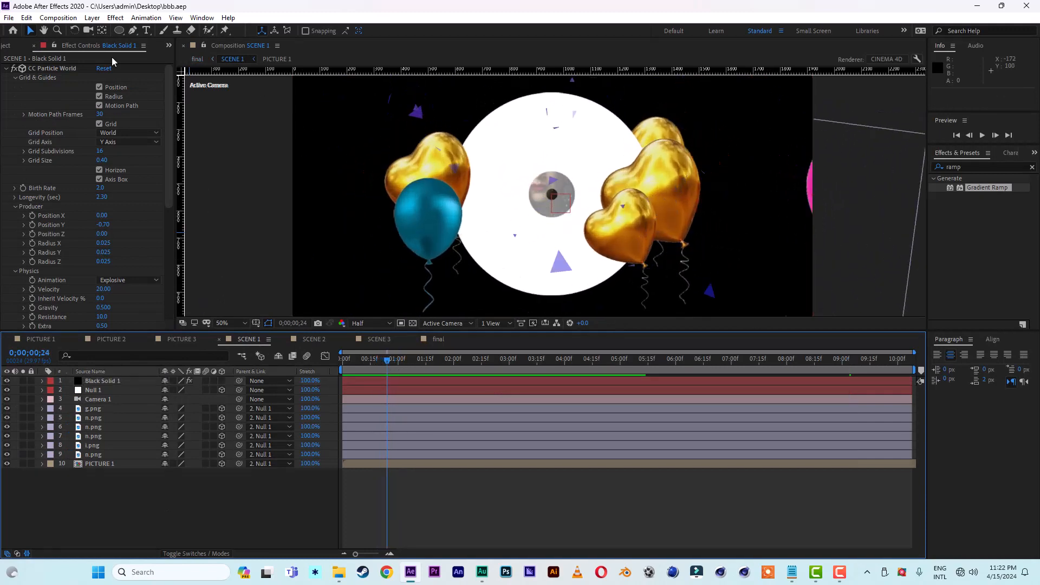
pyautogui.click(146, 30)
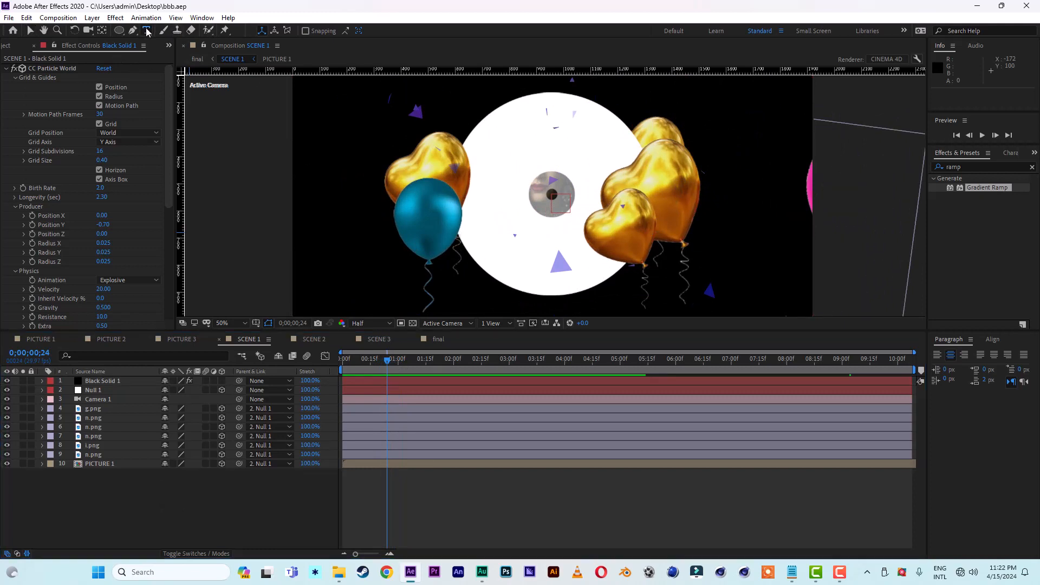
pyautogui.click(424, 205)
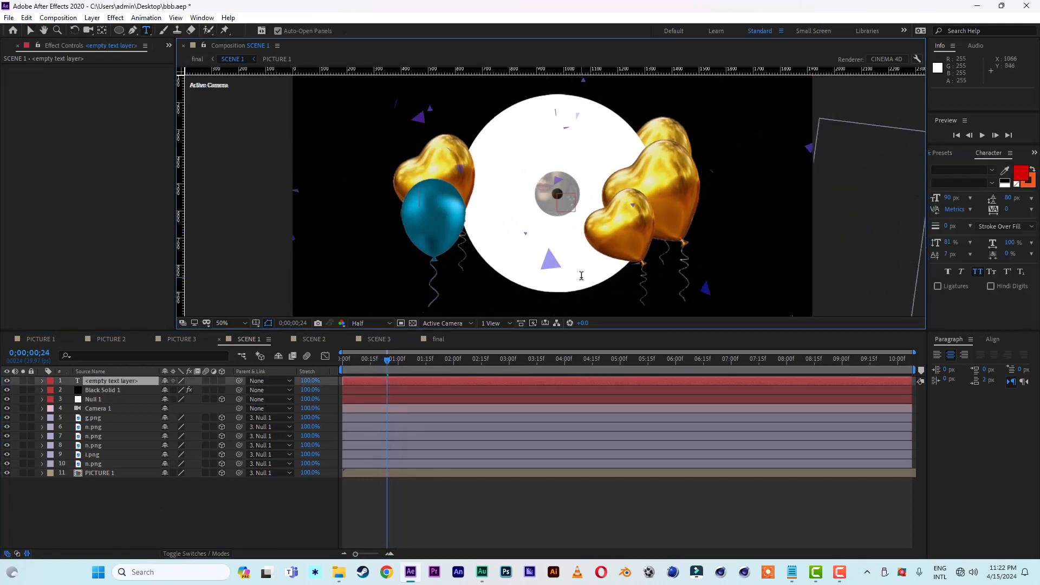
pyautogui.write('may all your')
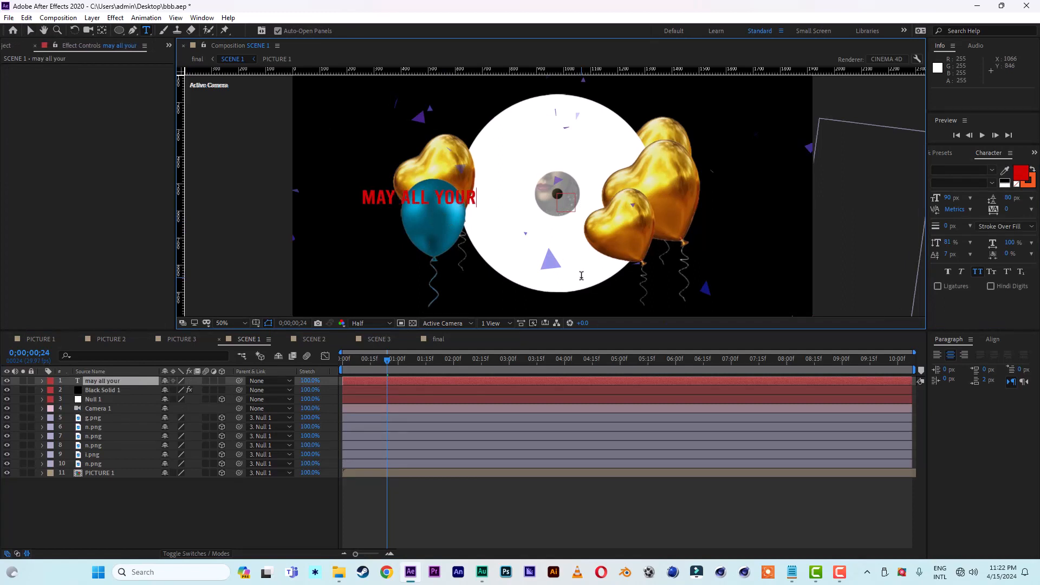
pyautogui.press('Return')
pyautogui.write('hopes and dre')
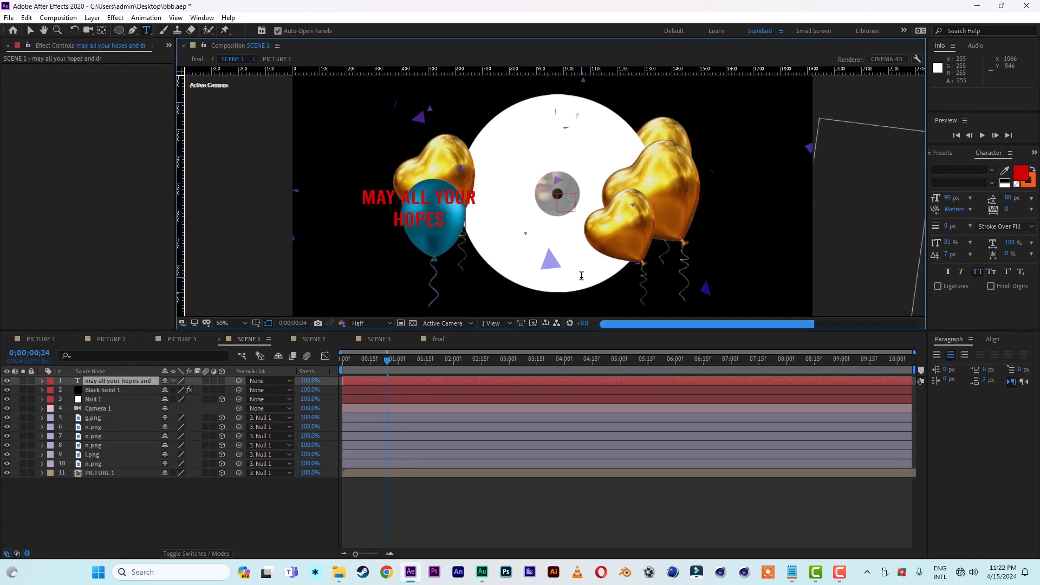
pyautogui.write('ams')
pyautogui.press('Escape')
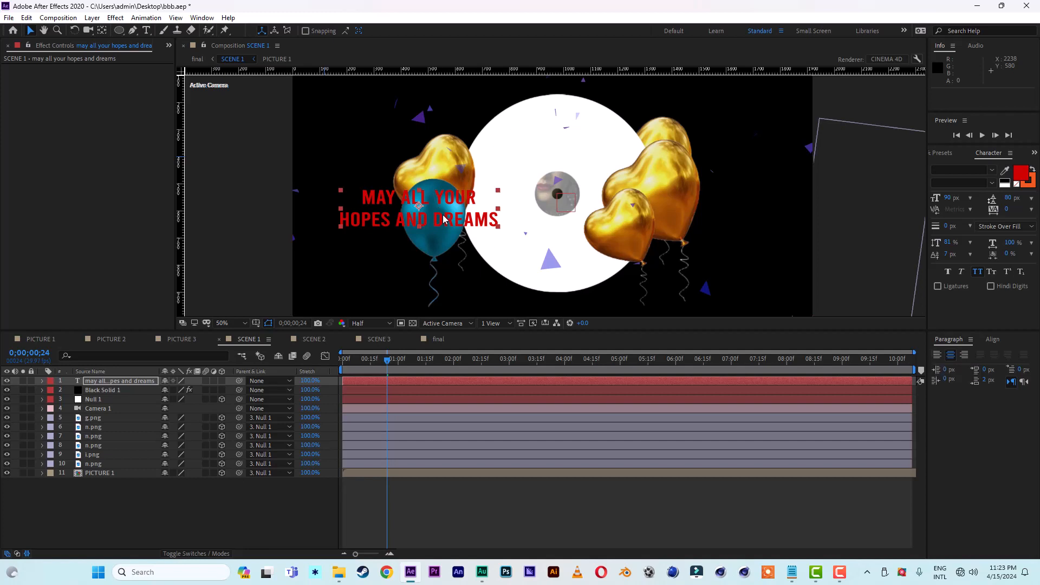
# Step: At 0;00;02;13, make the text layer 3D and move it to about 592, 681
pyautogui.click(460, 216)
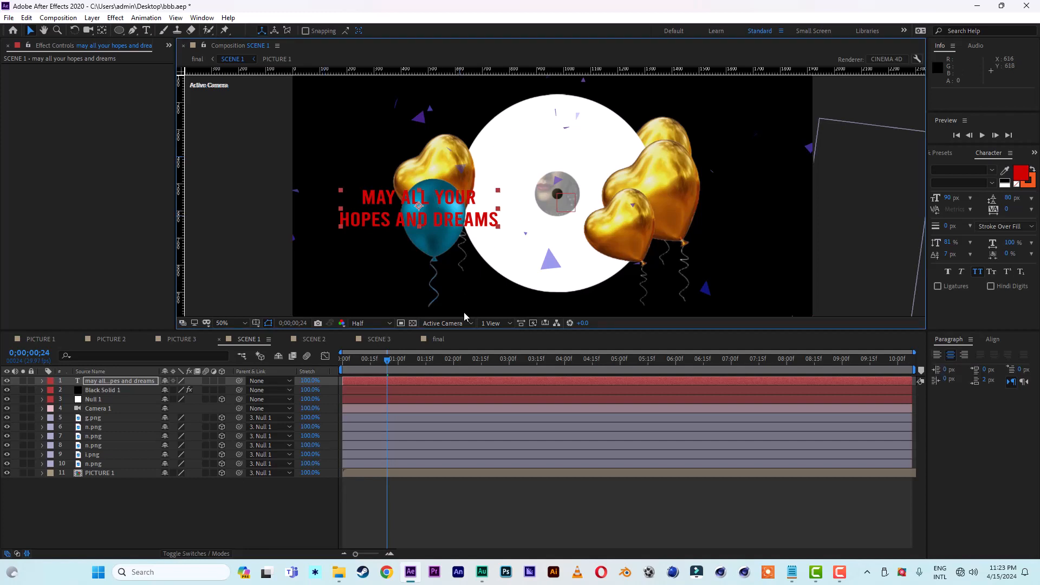
pyautogui.click(478, 363)
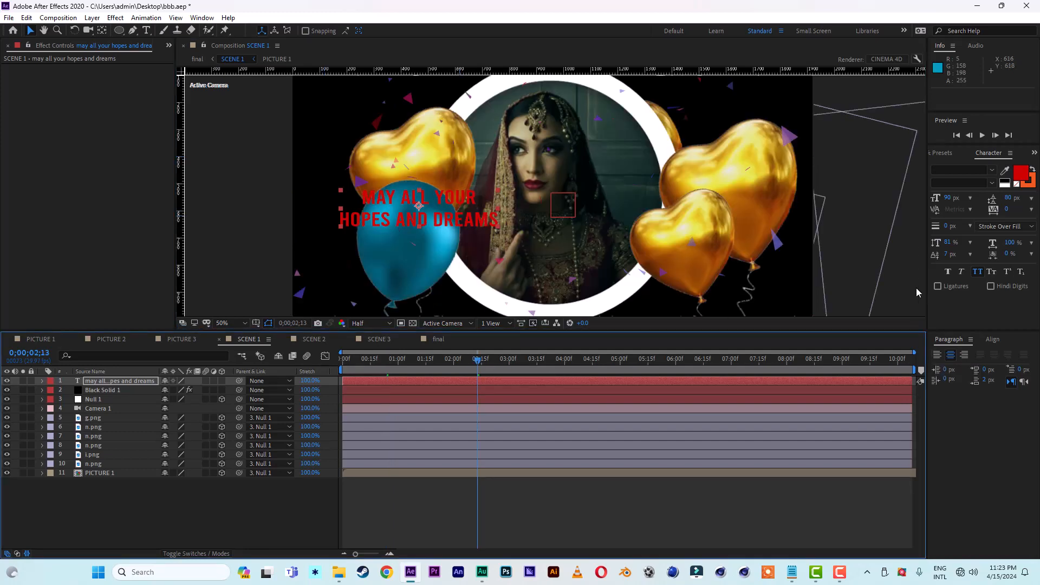
pyautogui.click(222, 382)
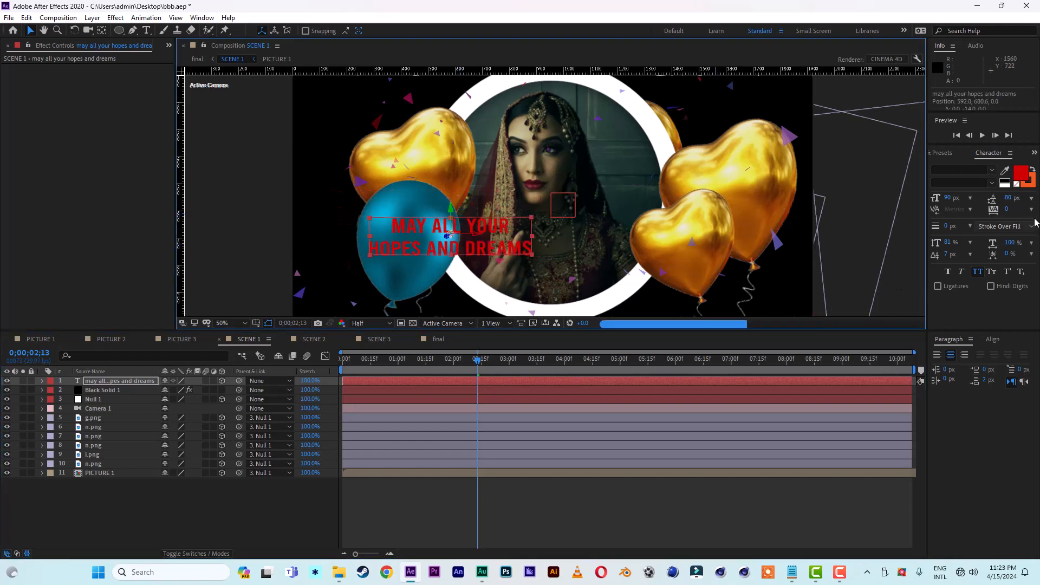
# Step: Change the fill color of the "may all your hopes and dreams" text to white
pyautogui.click(1026, 179)
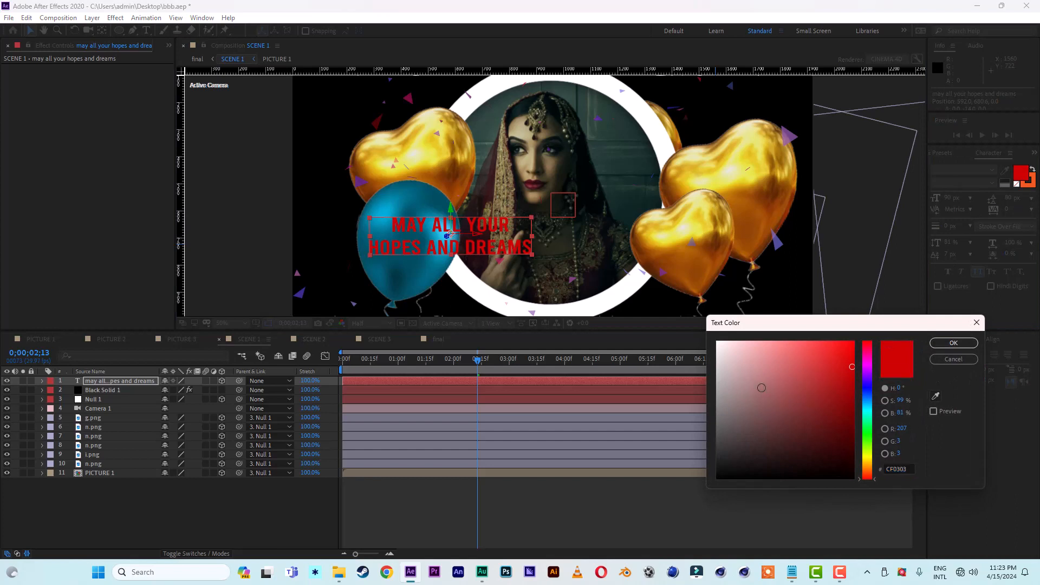
pyautogui.click(954, 342)
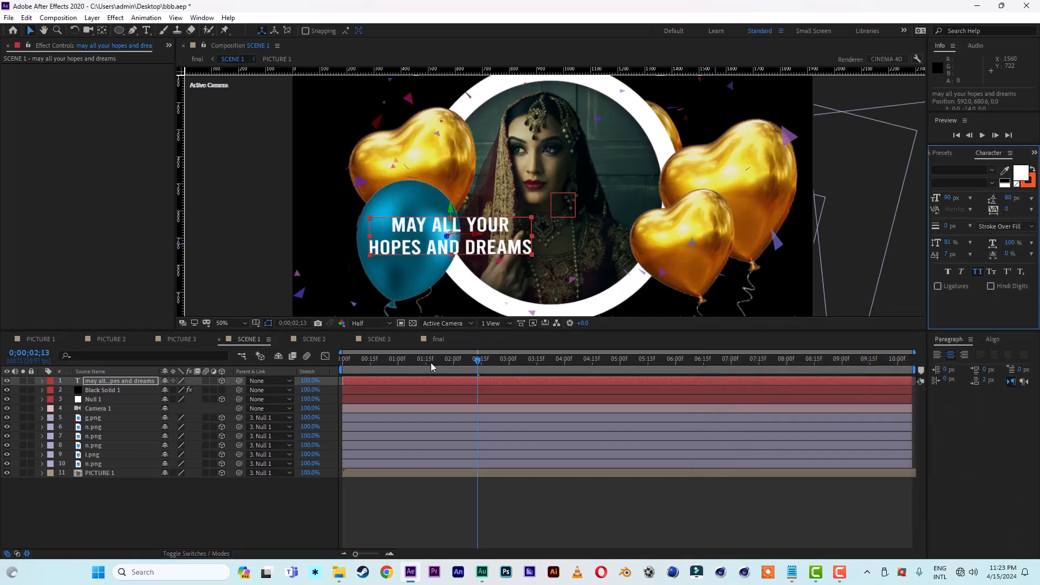
# Step: Browse the animation presets in Adobe Bridge and apply 3D Fly Down Behind Camera from Text > 3D Text to the text layer
pyautogui.click(146, 18)
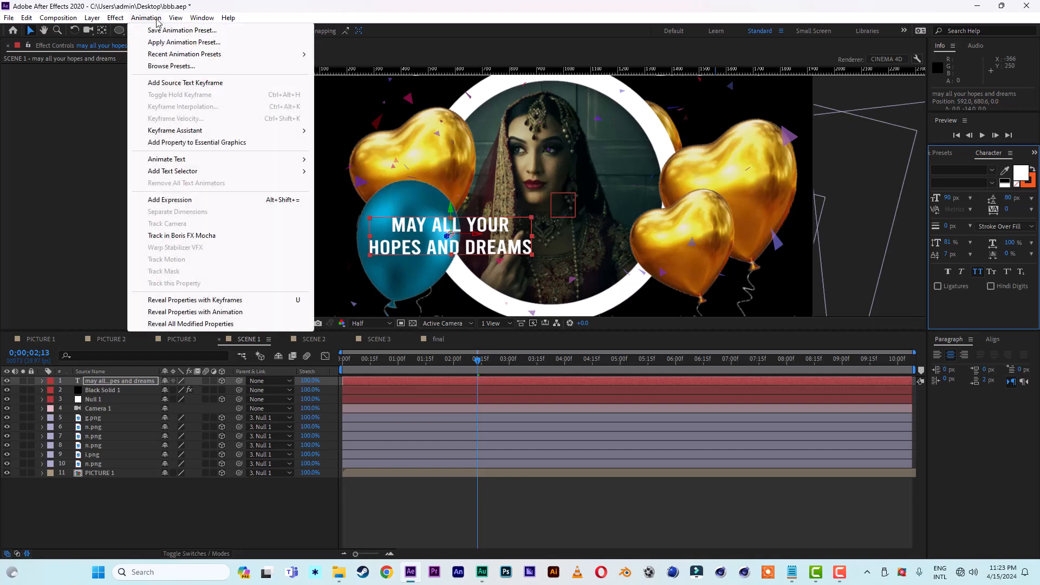
pyautogui.click(162, 66)
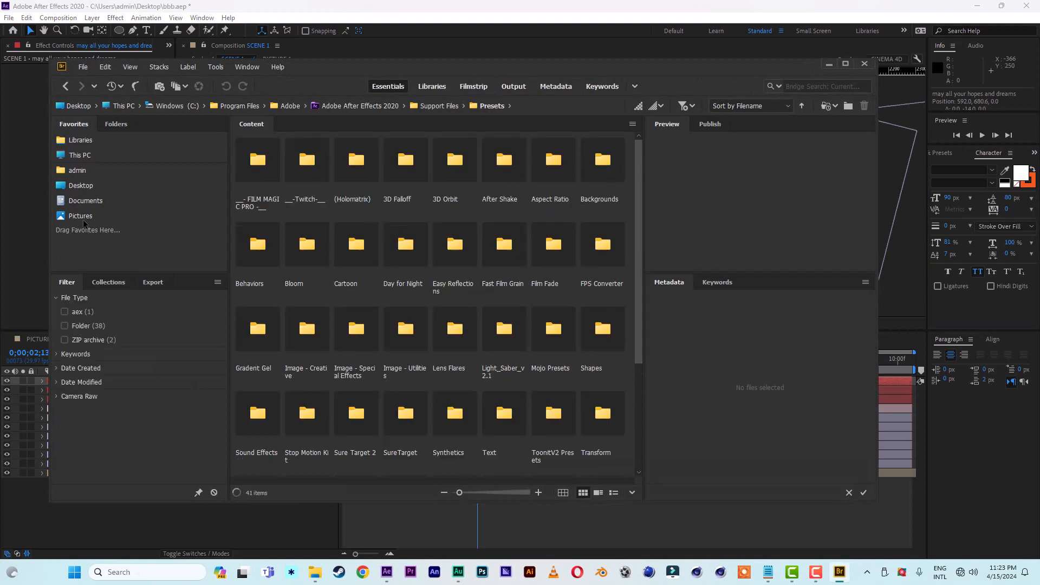
pyautogui.doubleClick(504, 413)
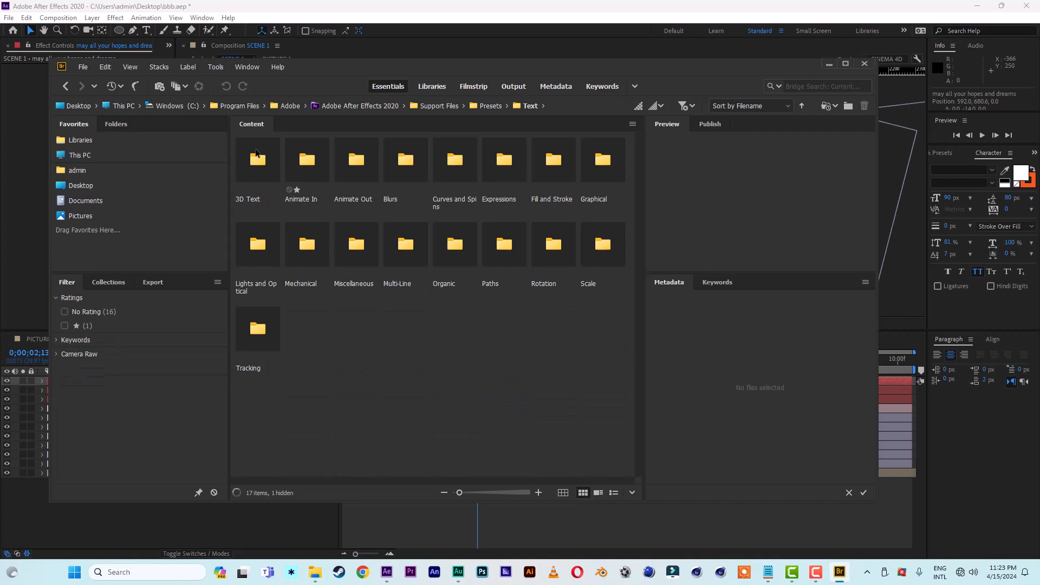
pyautogui.doubleClick(257, 153)
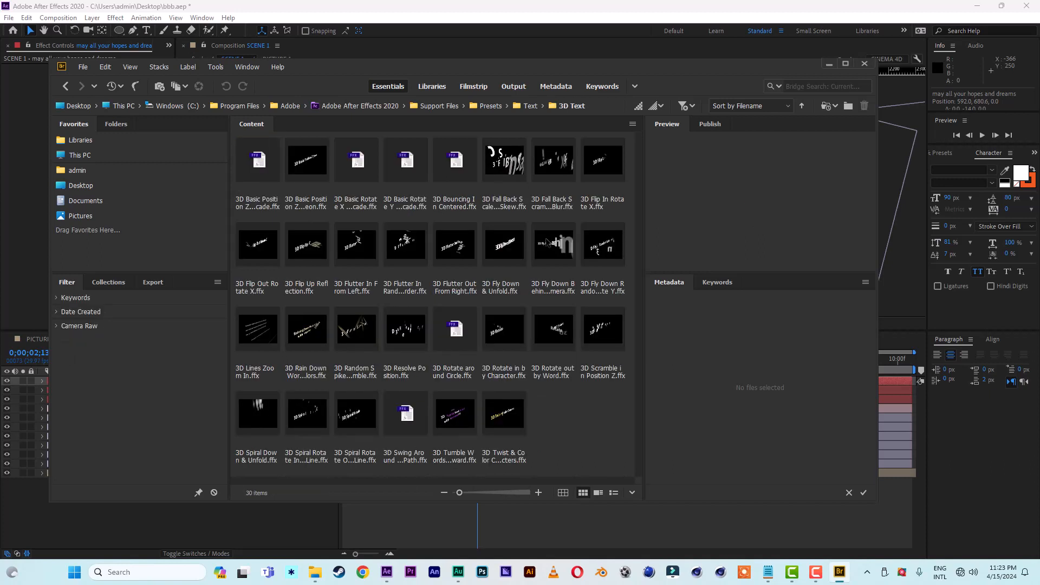
pyautogui.click(549, 242)
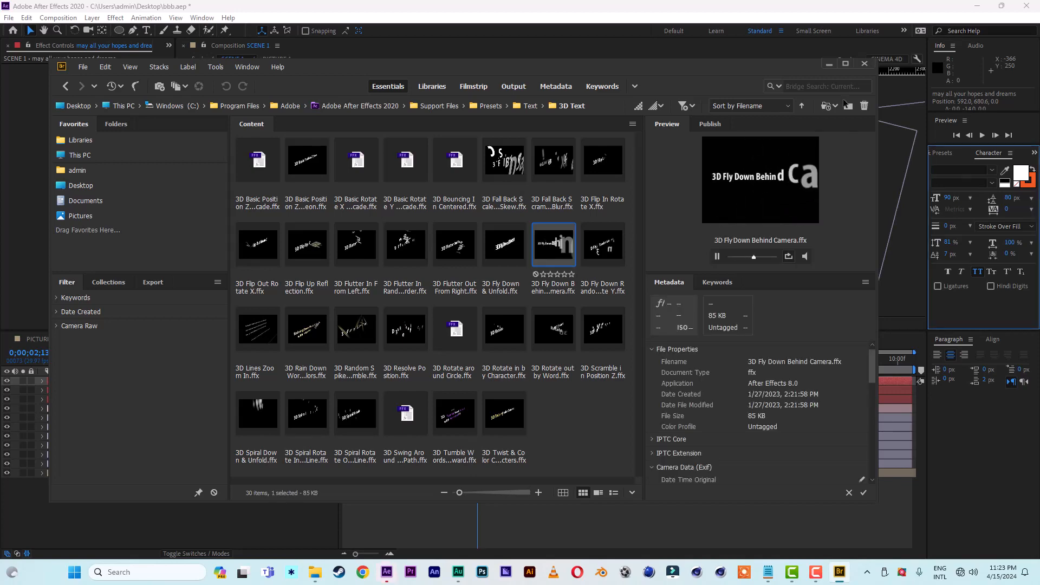
pyautogui.click(830, 64)
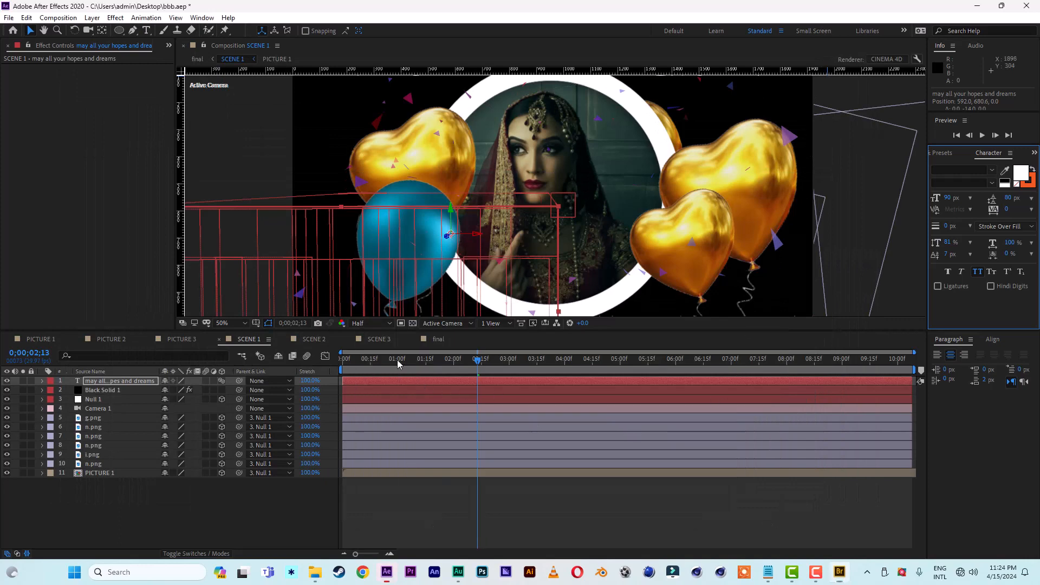
# Step: Shift the animated text layer about one second earlier and preview SCENE 1 from the beginning
pyautogui.press('Home')
pyautogui.press('space')
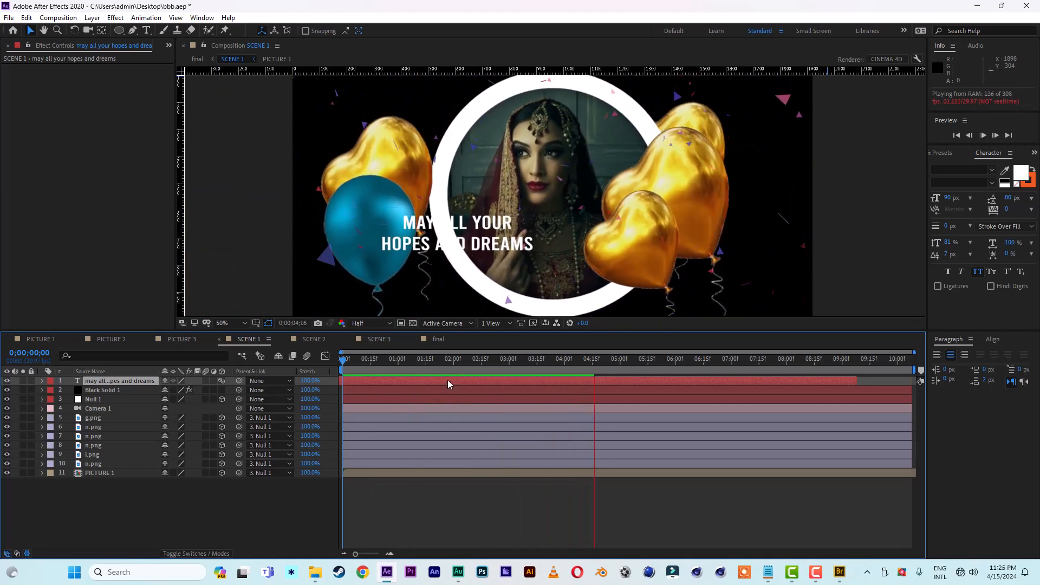
pyautogui.press('space')
pyautogui.press('space')
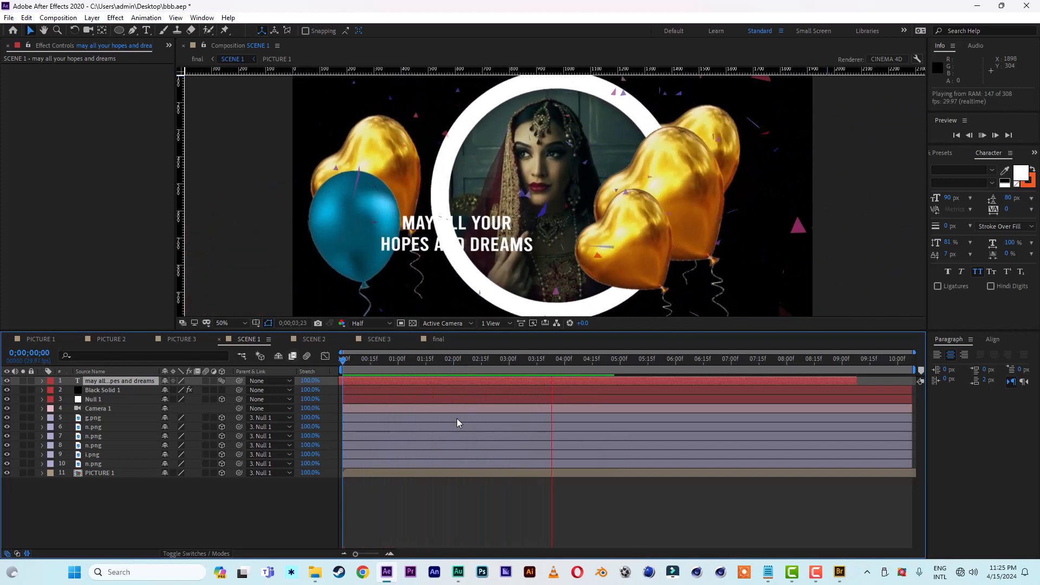
pyautogui.press('space')
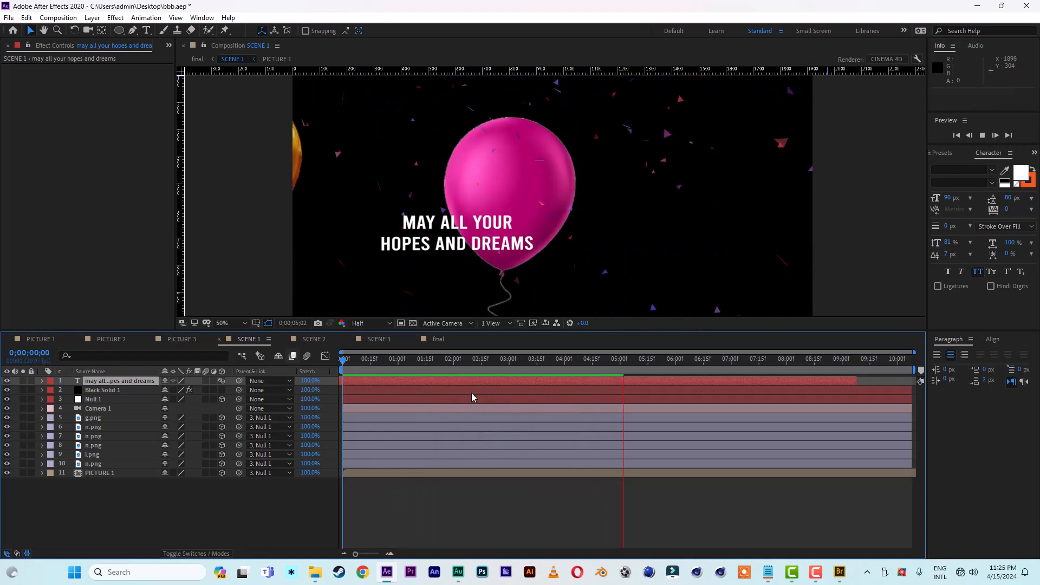
# Step: Scrub SCENE 1 to 0;00;02;27 and parent the text layer to Null 1
pyautogui.moveTo(481, 366); pyautogui.dragTo(504, 362)
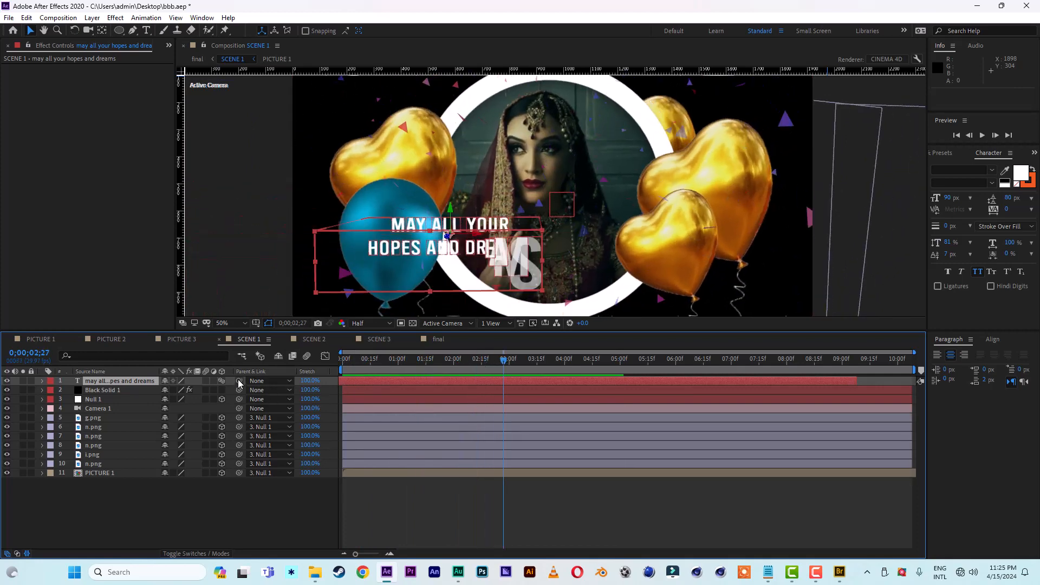
pyautogui.moveTo(239, 382); pyautogui.dragTo(91, 403)
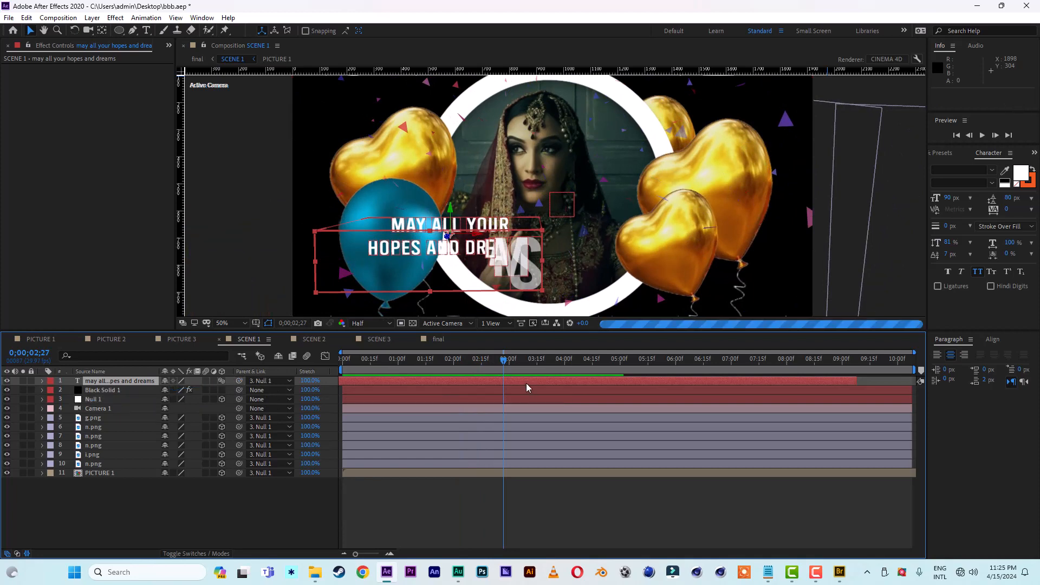
# Step: Scrub through the SCENE 1 text animation and move the greeting text over the blue balloon, to X about -512
pyautogui.moveTo(503, 363); pyautogui.dragTo(629, 369)
pyautogui.moveTo(440, 366); pyautogui.dragTo(398, 362)
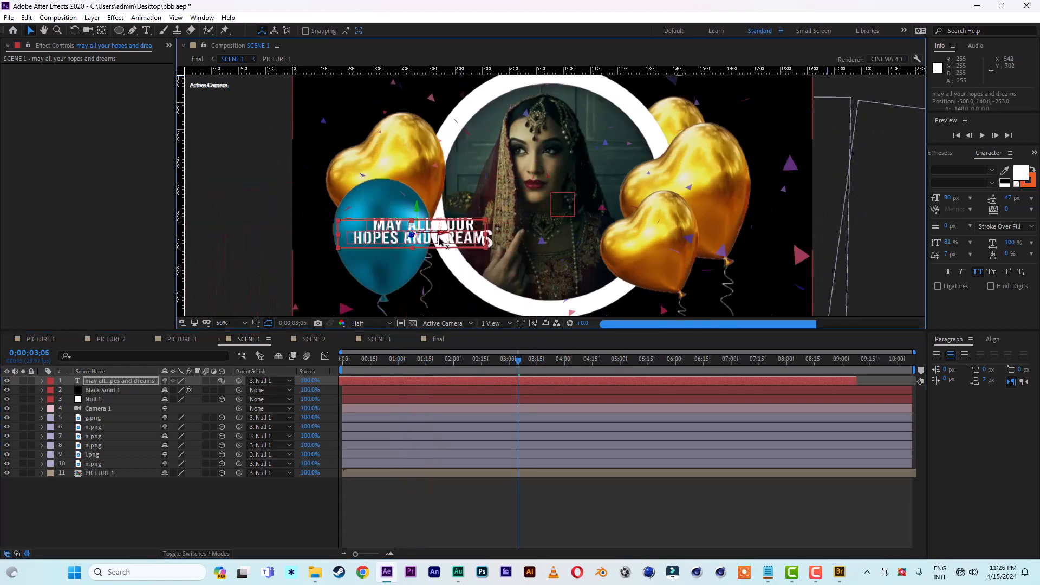
pyautogui.moveTo(449, 241); pyautogui.dragTo(439, 241)
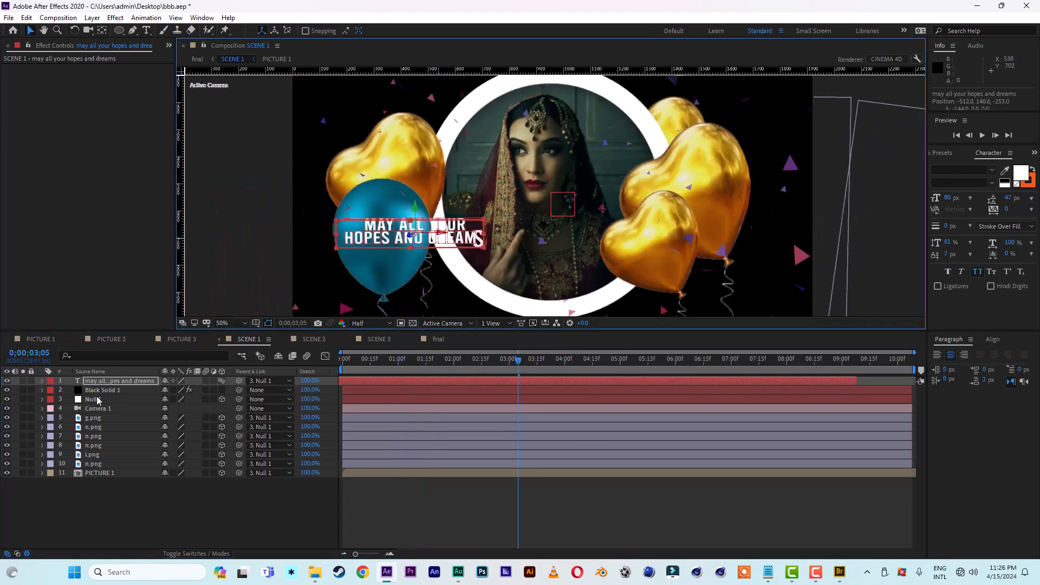
# Step: Copy the "may all your hopes and dreams" text layer from SCENE 1 and paste it above Black Solid 1 in SCENE 2
pyautogui.click(26, 18)
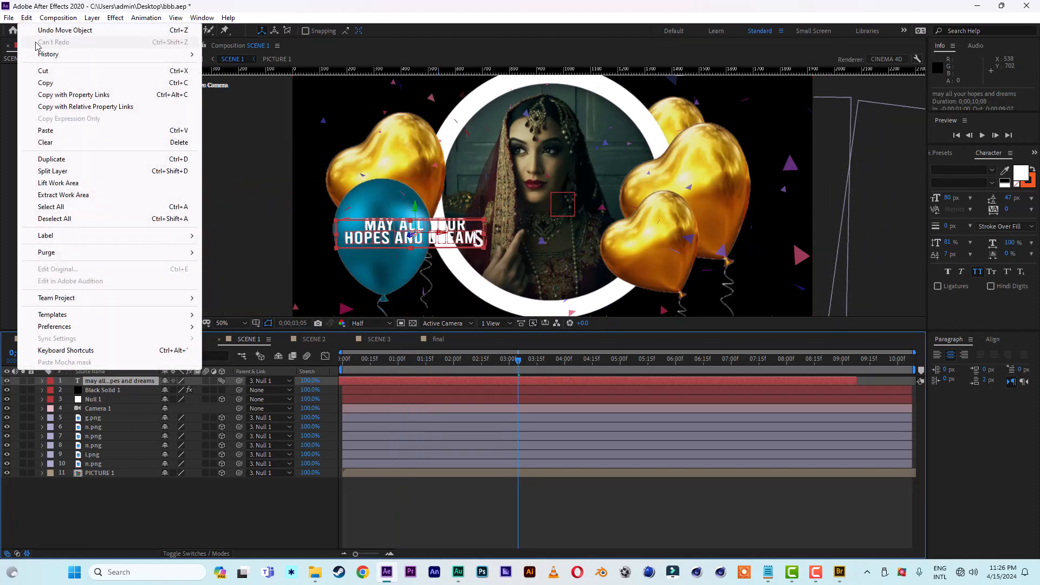
pyautogui.click(45, 84)
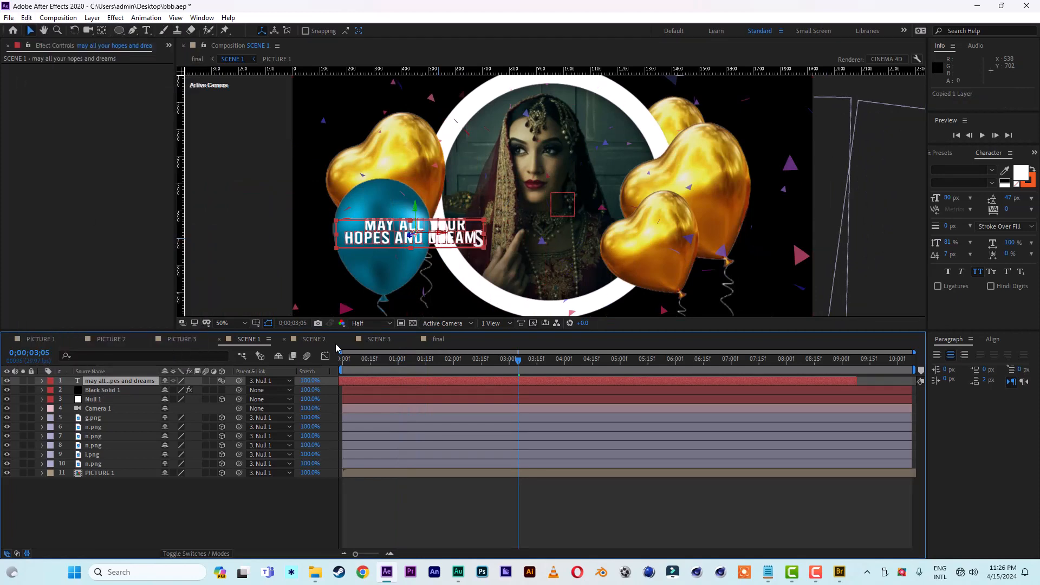
pyautogui.click(314, 341)
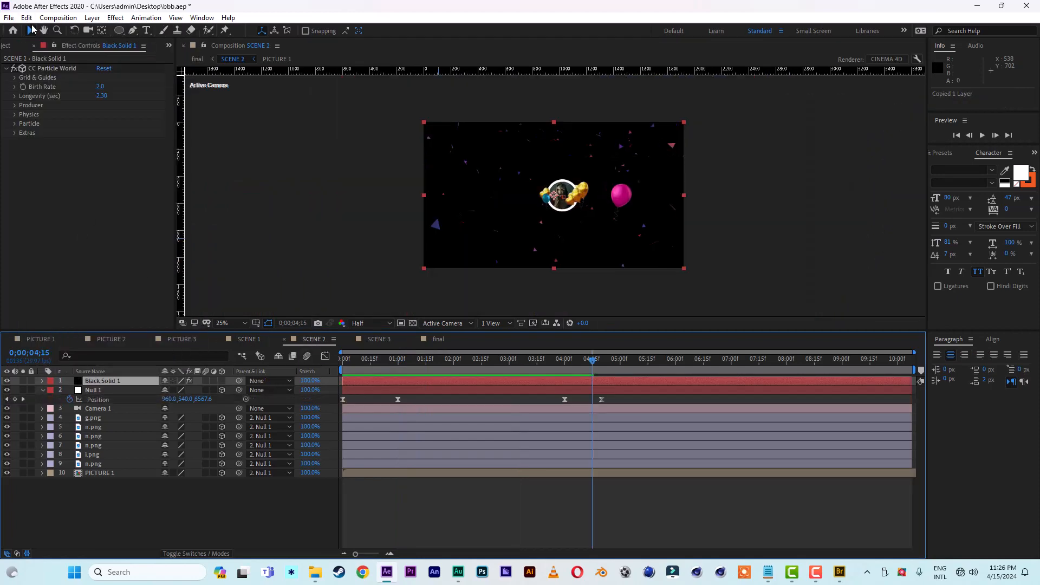
pyautogui.click(26, 17)
pyautogui.click(46, 132)
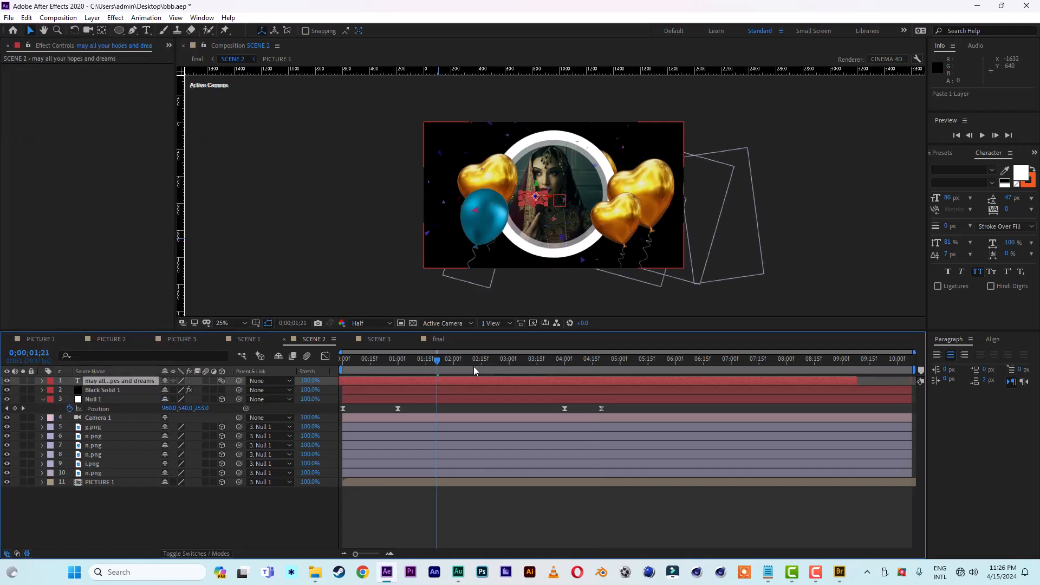
# Step: At 0;00;02;06 in SCENE 2, parent the pasted text layer to Null 1 and set its scale to 186%
pyautogui.click(464, 361)
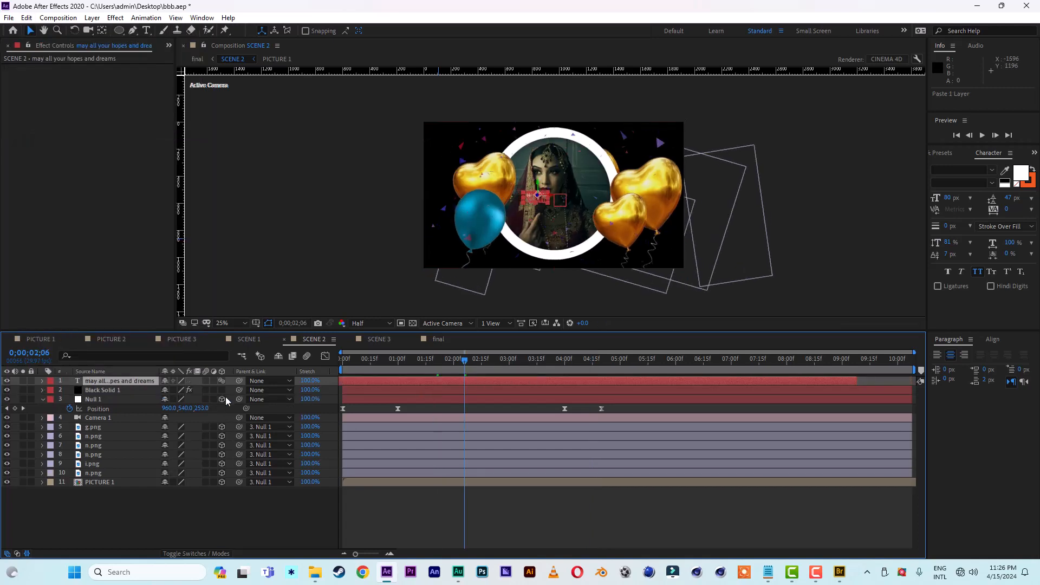
pyautogui.moveTo(235, 381); pyautogui.dragTo(98, 400)
pyautogui.press('s')
pyautogui.moveTo(213, 392); pyautogui.dragTo(260, 391)
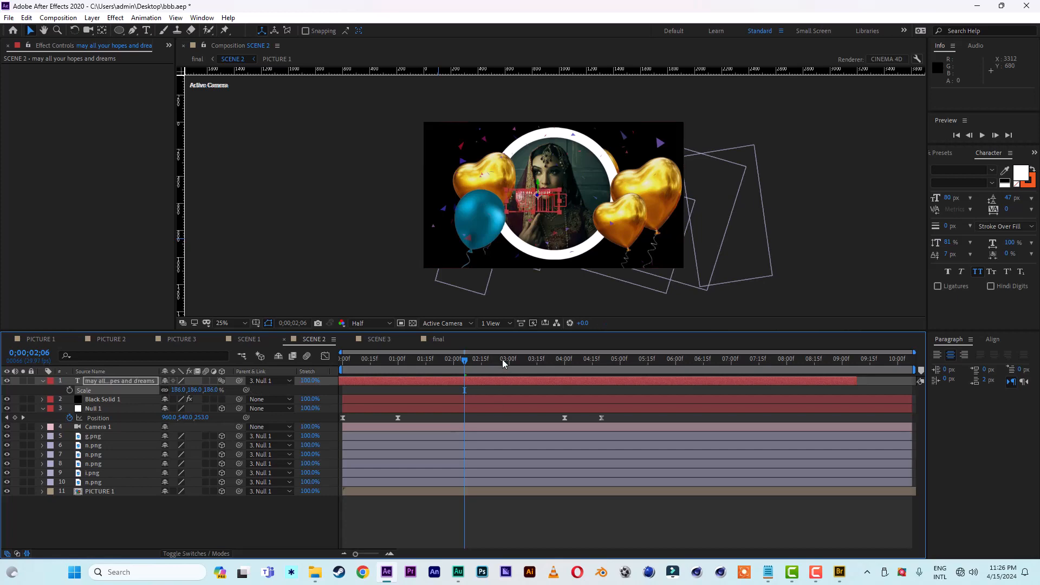
# Step: Shift the SCENE 2 text layer 19 frames earlier and inspect the text closely at 0;00;02;14
pyautogui.click(504, 361)
pyautogui.moveTo(499, 379); pyautogui.dragTo(480, 370)
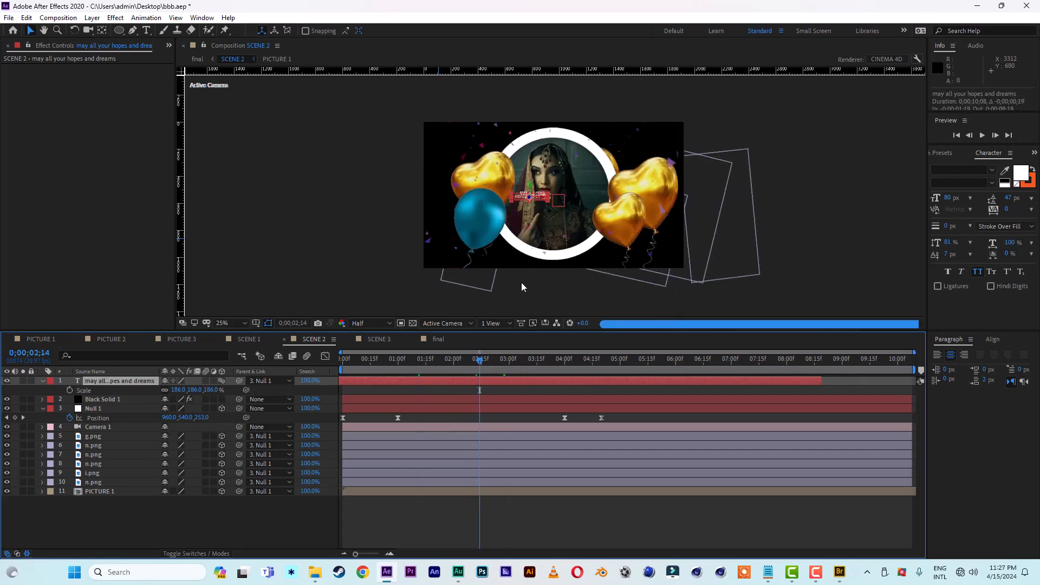
pyautogui.scroll(2, 535, 249)
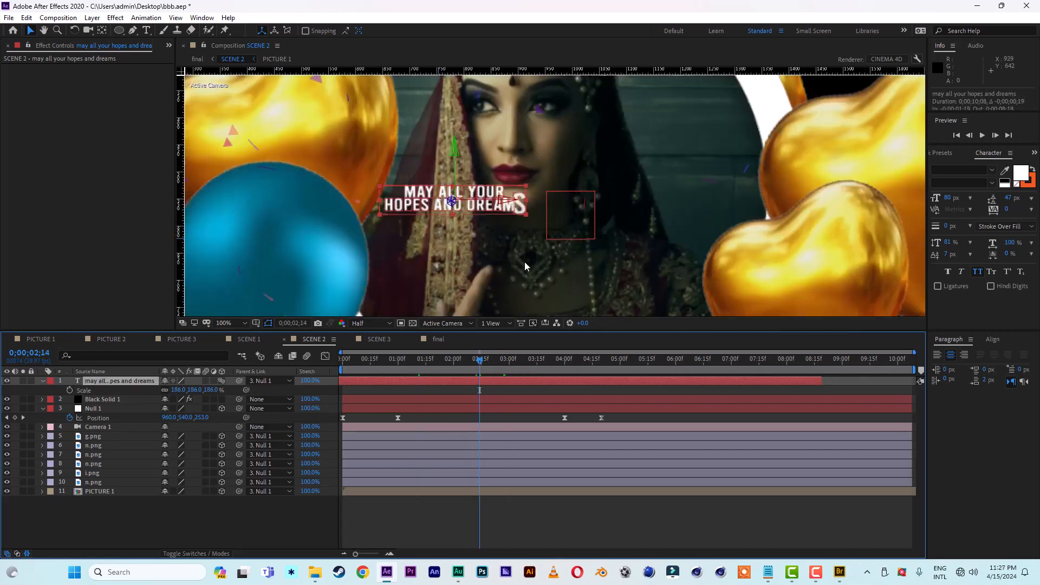
pyautogui.scroll(-1, 524, 262)
# Step: Scale the SCENE 2 text to 341% and move it over the golden balloons beside the portrait, to X about 2060
pyautogui.moveTo(215, 391); pyautogui.dragTo(299, 392)
pyautogui.moveTo(528, 200); pyautogui.dragTo(907, 197)
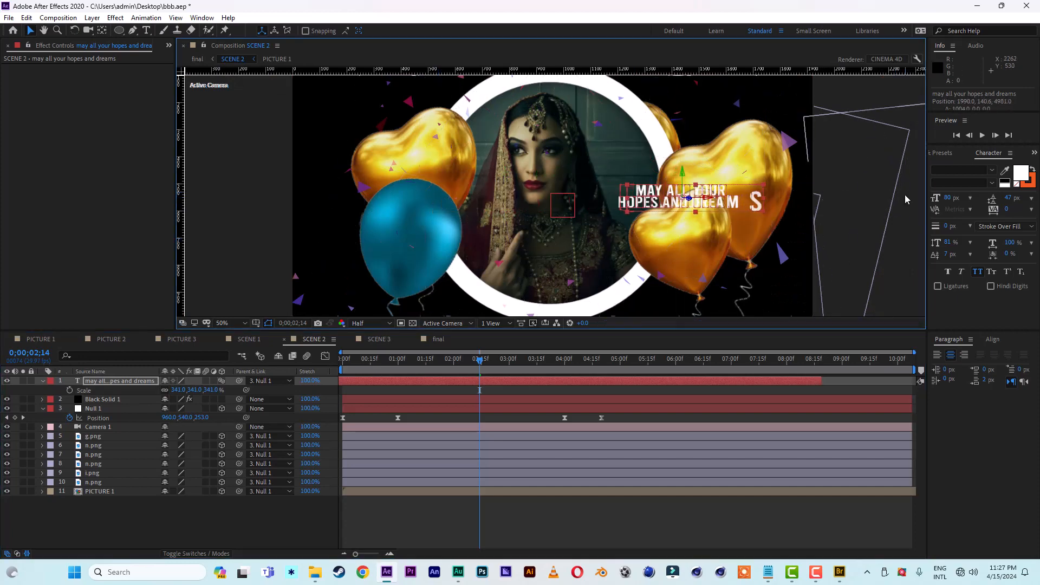
pyautogui.moveTo(711, 198); pyautogui.dragTo(730, 203)
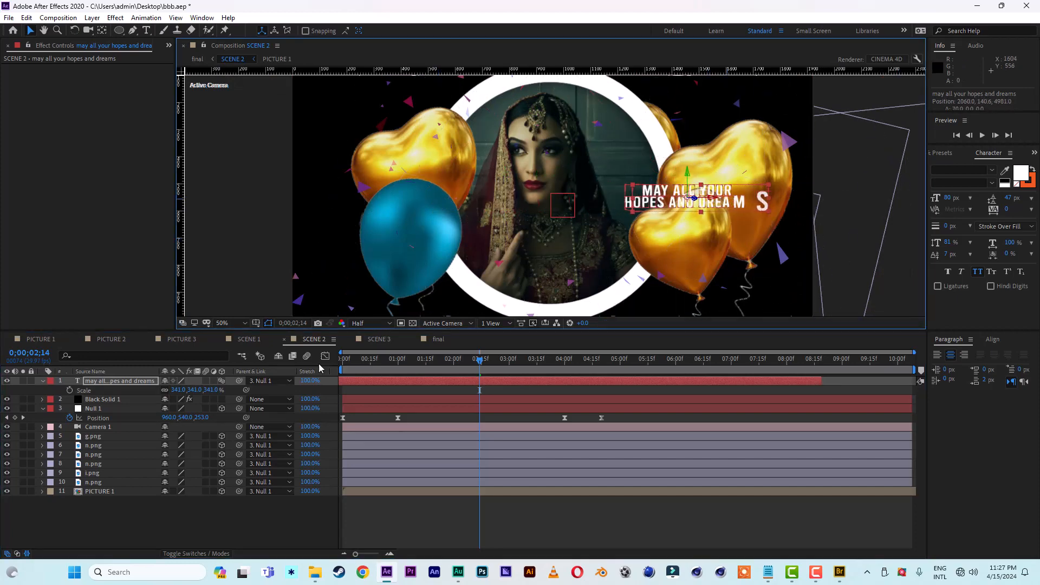
# Step: Paste the copied greeting text layer above Black Solid 1 in SCENE 3, with the time set to 0;00;02;13
pyautogui.click(379, 339)
pyautogui.click(122, 381)
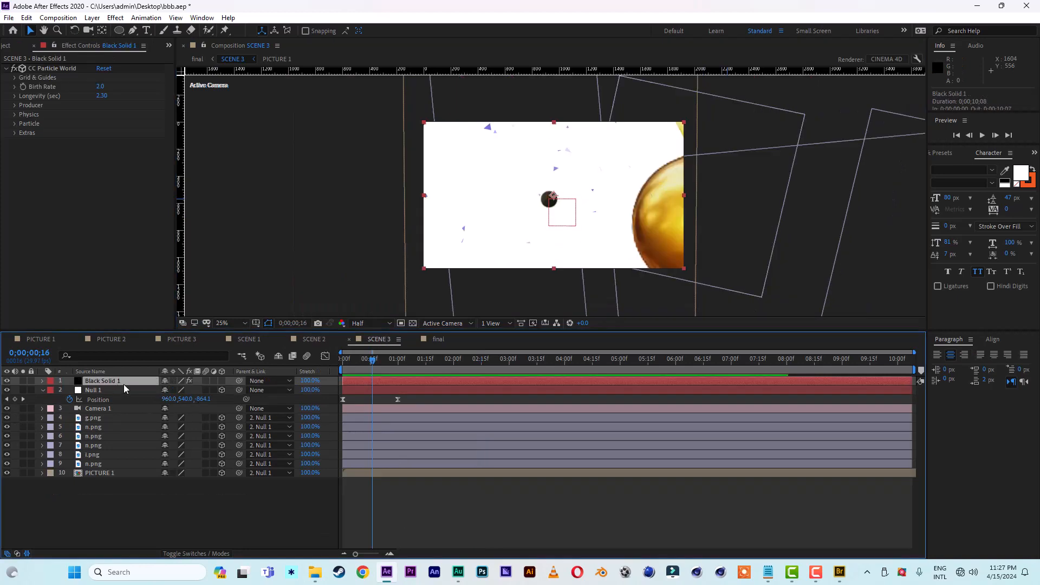
pyautogui.click(477, 359)
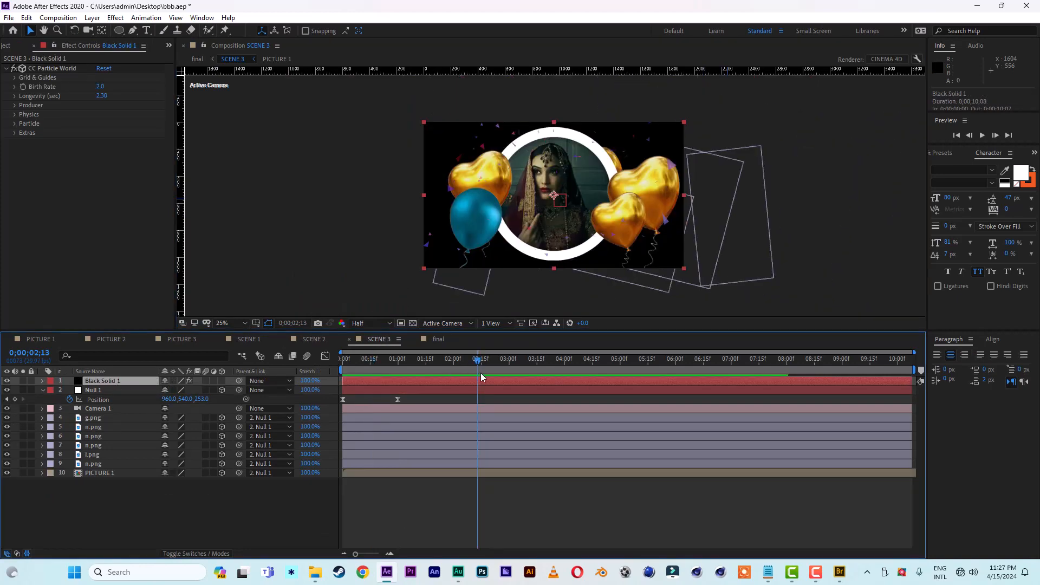
pyautogui.click(27, 18)
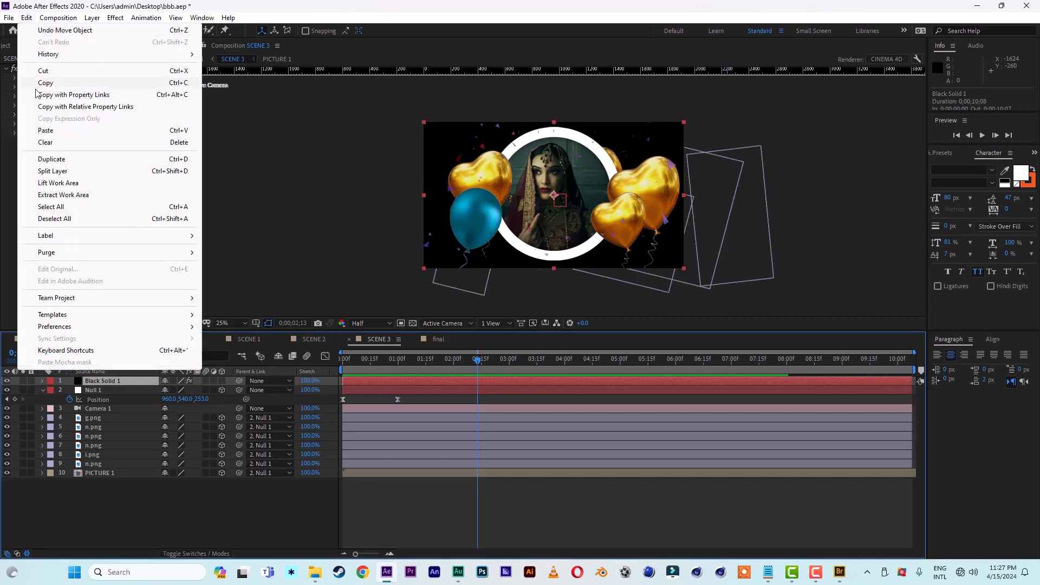
pyautogui.click(42, 132)
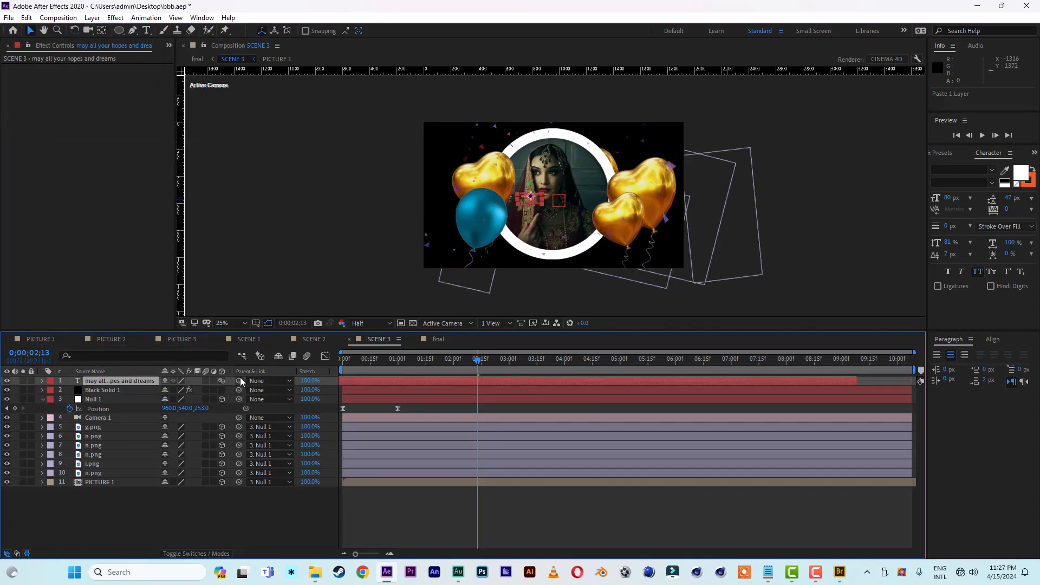
# Step: Parent the pasted SCENE 3 text layer to Null 1 and set its scale to 323%
pyautogui.moveTo(239, 381); pyautogui.dragTo(110, 402)
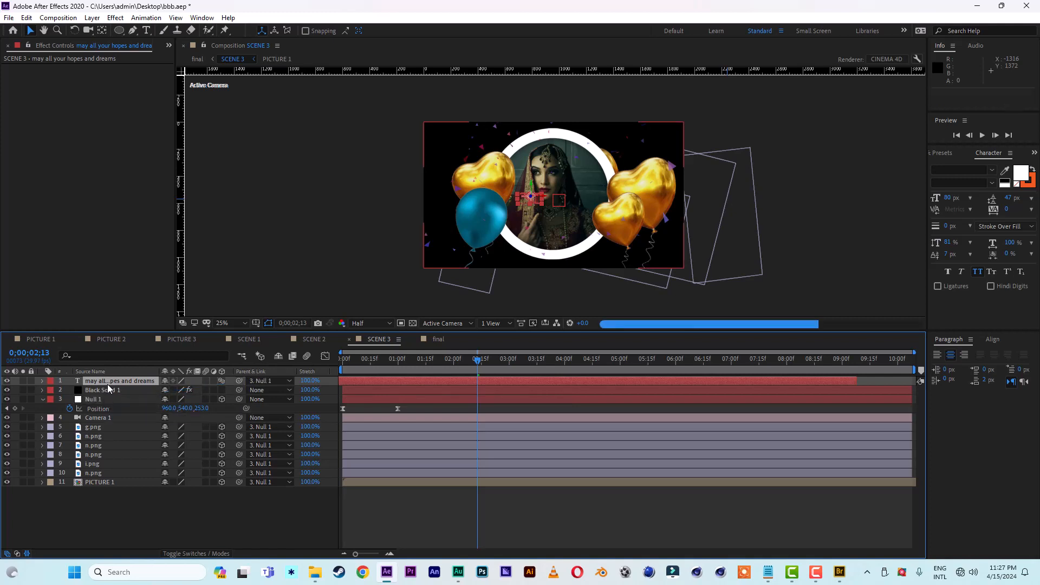
pyautogui.press('s')
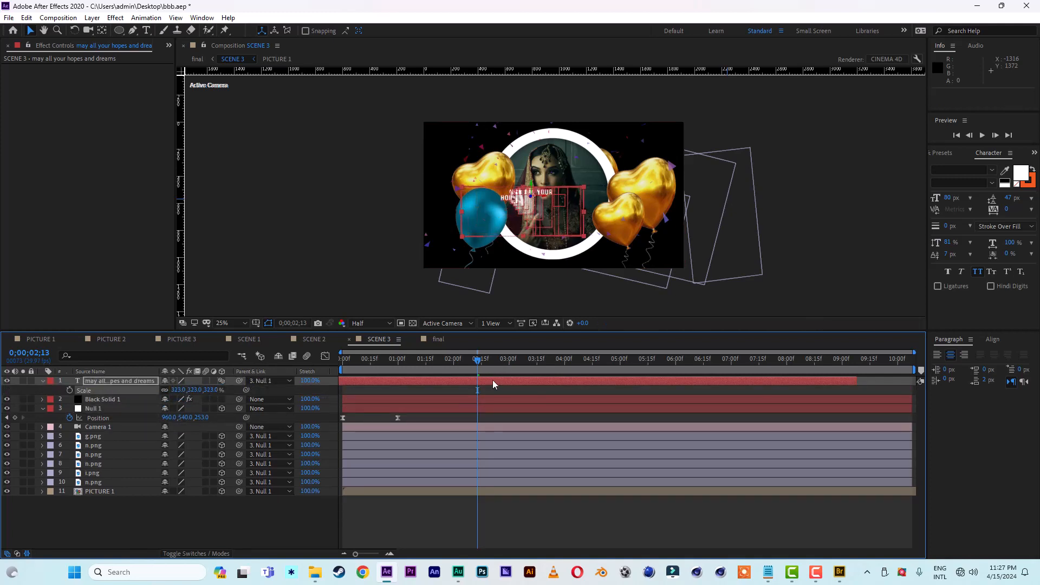
# Step: Shift the SCENE 3 text layer about 19 frames earlier and move the text over the blue balloon, to X about -1480
pyautogui.moveTo(493, 381); pyautogui.dragTo(456, 382)
pyautogui.moveTo(543, 196); pyautogui.dragTo(411, 206)
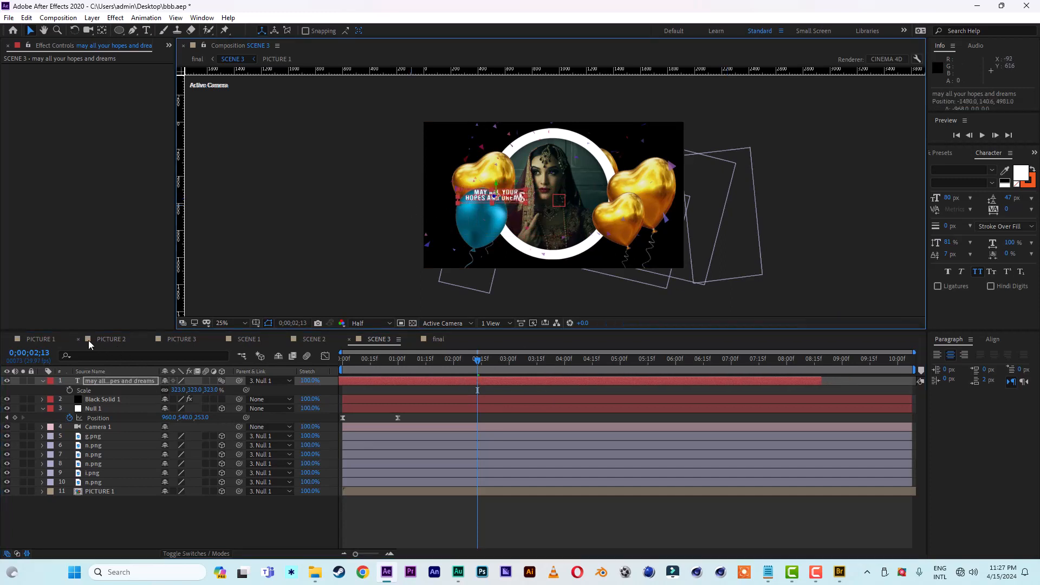
pyautogui.click(43, 381)
# Step: Replace the PICTURE 1 layer in SCENE 3 with the PICTURE 3 composition
pyautogui.click(95, 484)
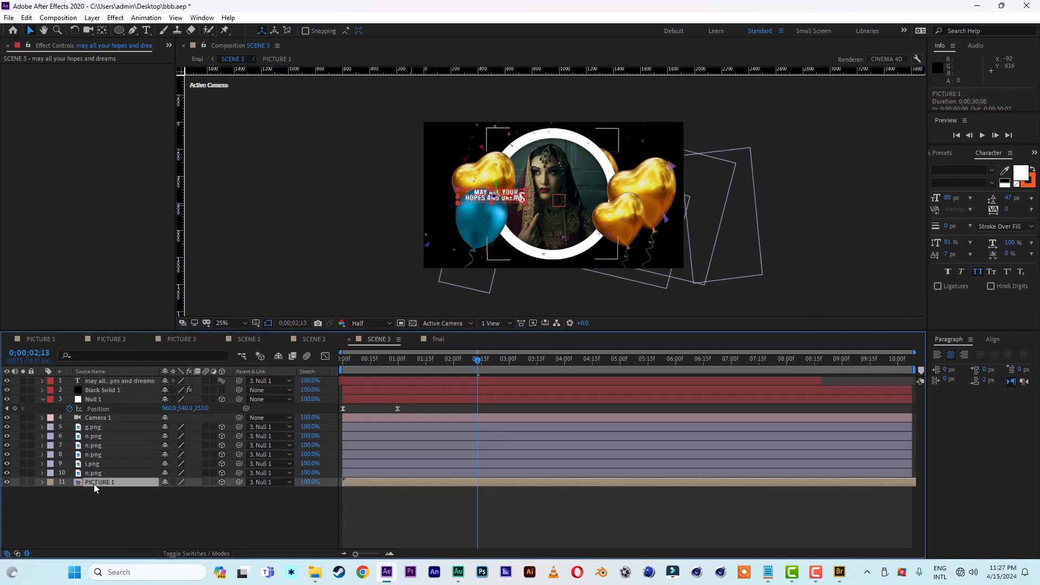
pyautogui.click(11, 48)
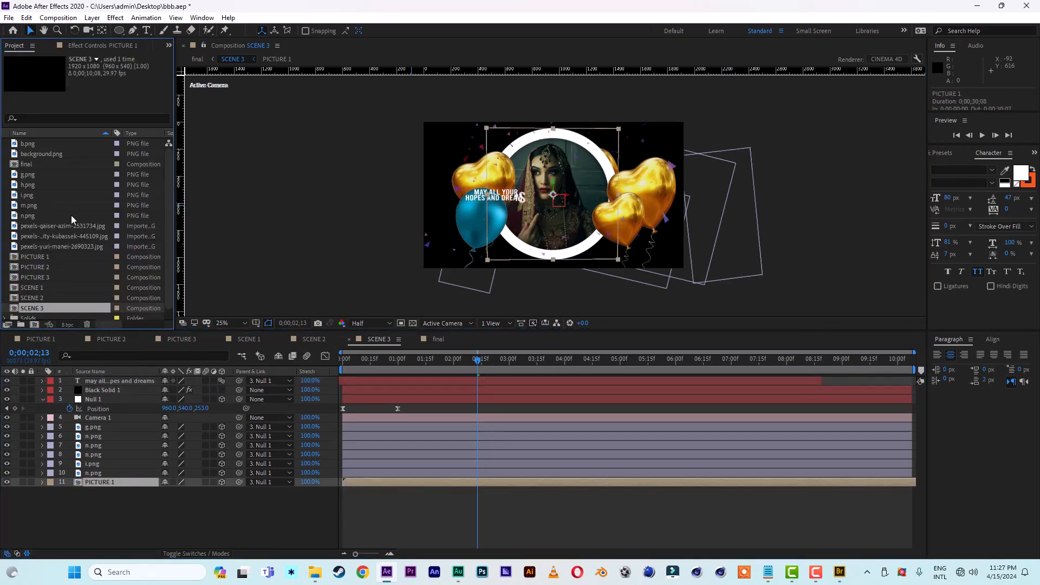
pyautogui.click(46, 277)
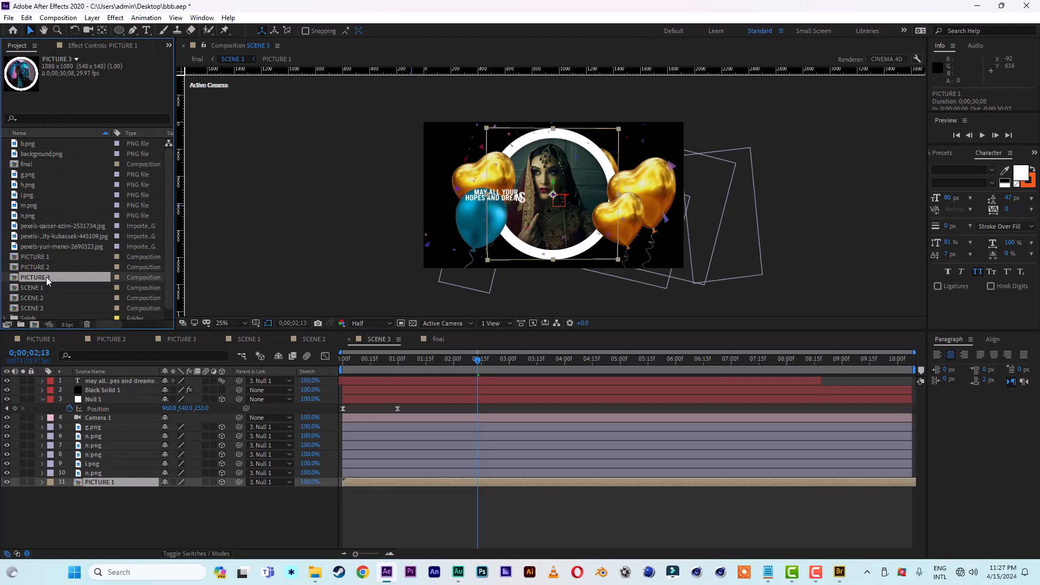
pyautogui.moveTo(47, 277); pyautogui.dragTo(105, 486)
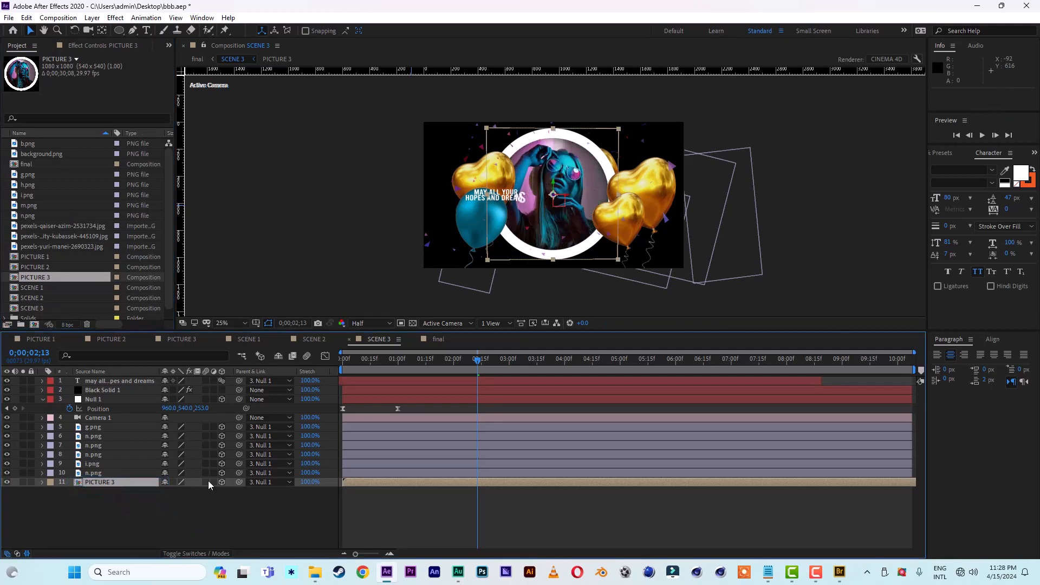
# Step: Replace the PICTURE 1 layer in SCENE 2 with the PICTURE 2 composition
pyautogui.click(318, 339)
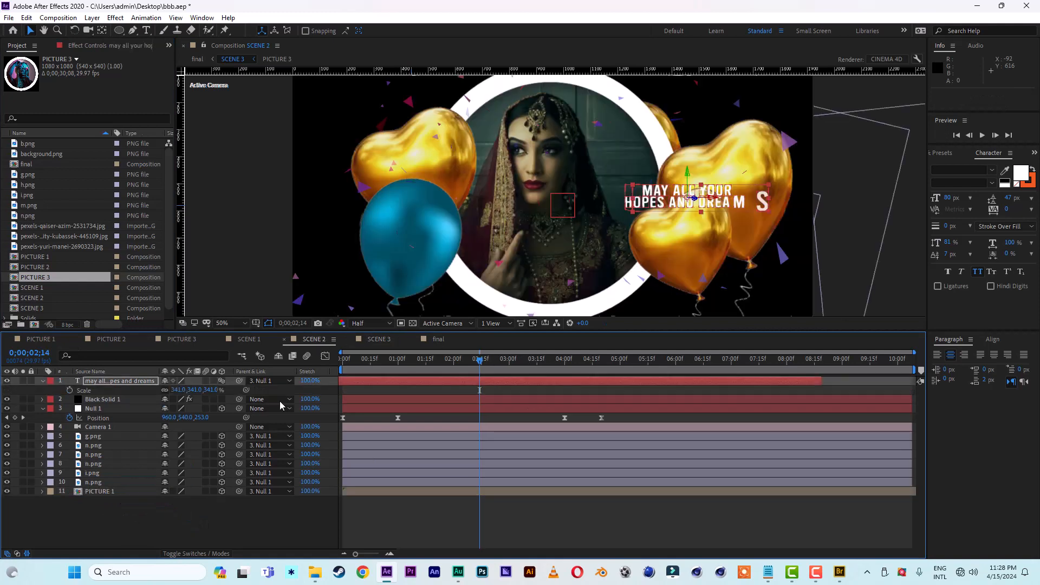
pyautogui.click(112, 491)
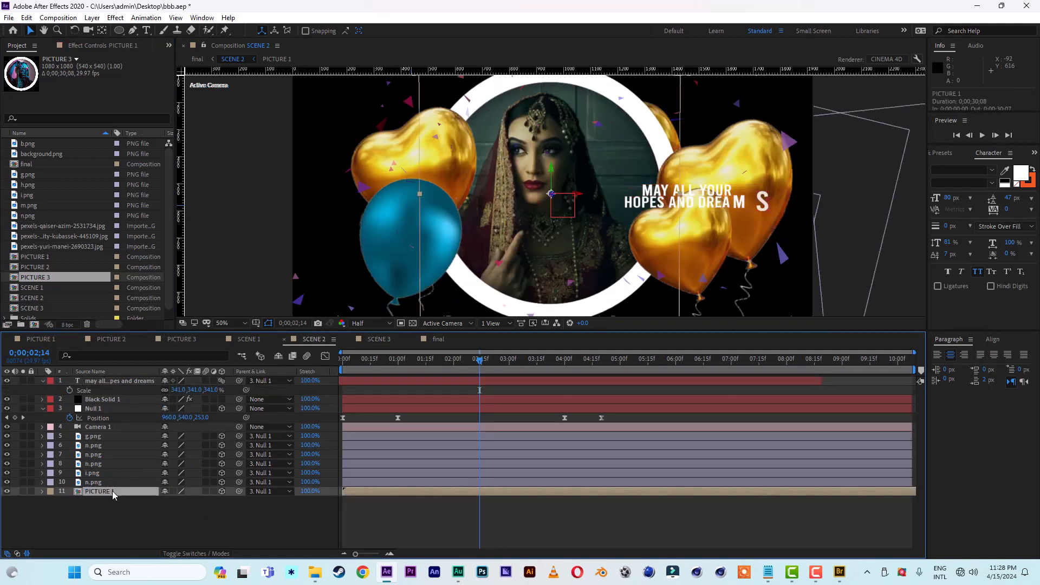
pyautogui.click(43, 268)
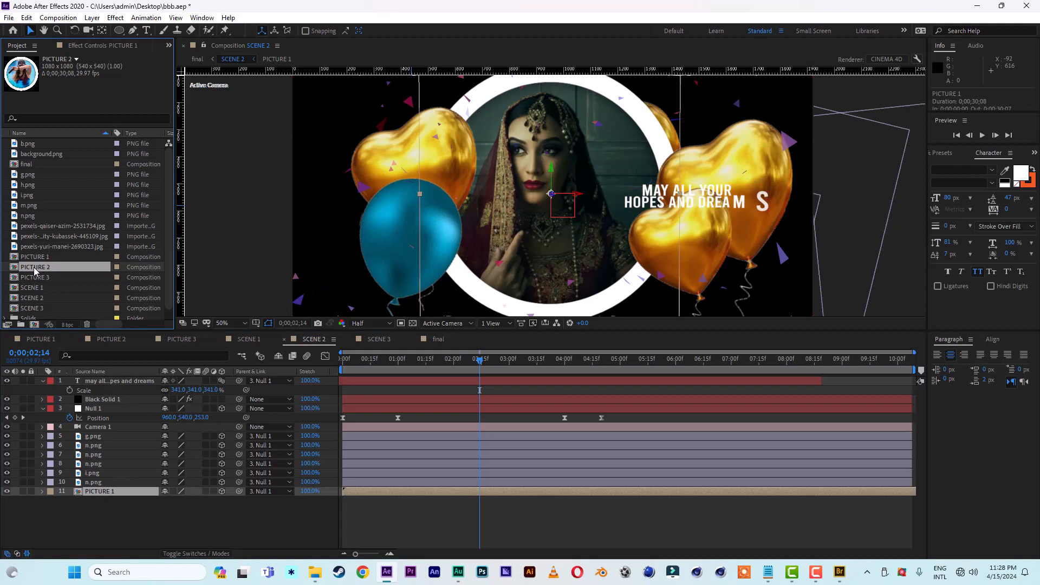
pyautogui.moveTo(34, 268); pyautogui.dragTo(100, 495)
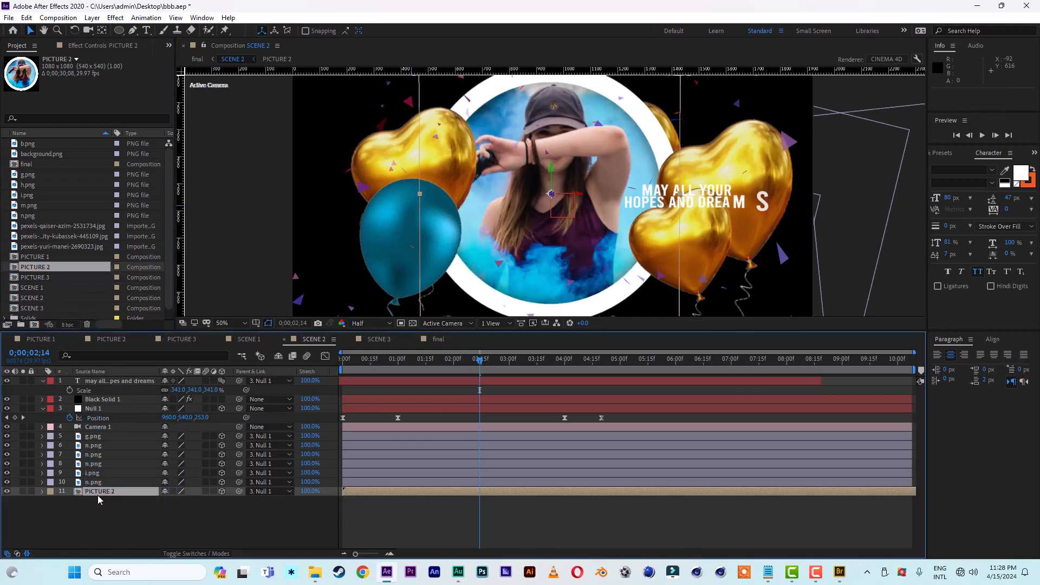
# Step: Preview the final composition from the beginning and examine the SCENE 3 portrait and greeting text at 0;00;11;21 and 0;00;14;26
pyautogui.click(437, 339)
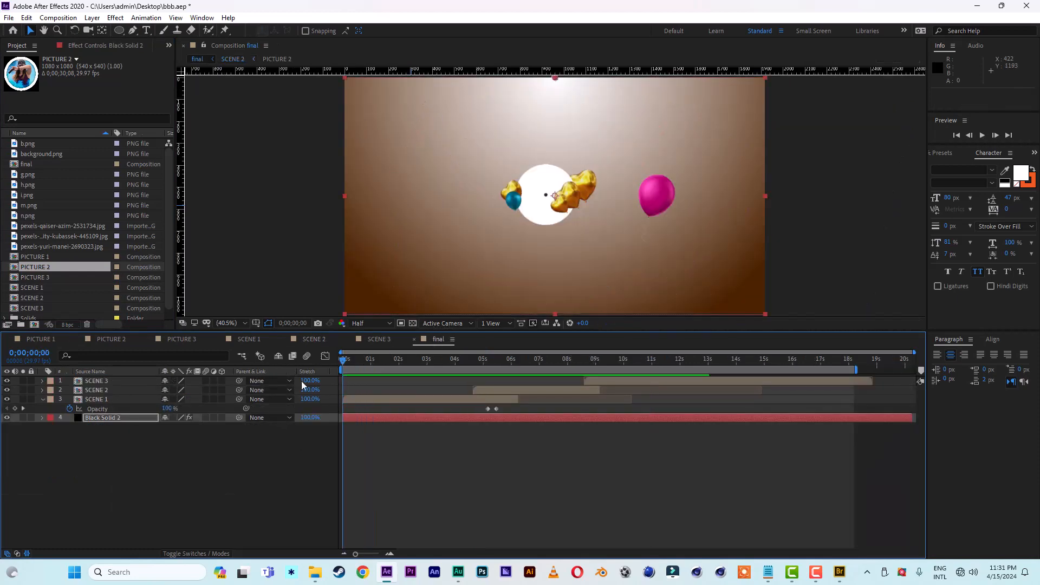
pyautogui.press('space')
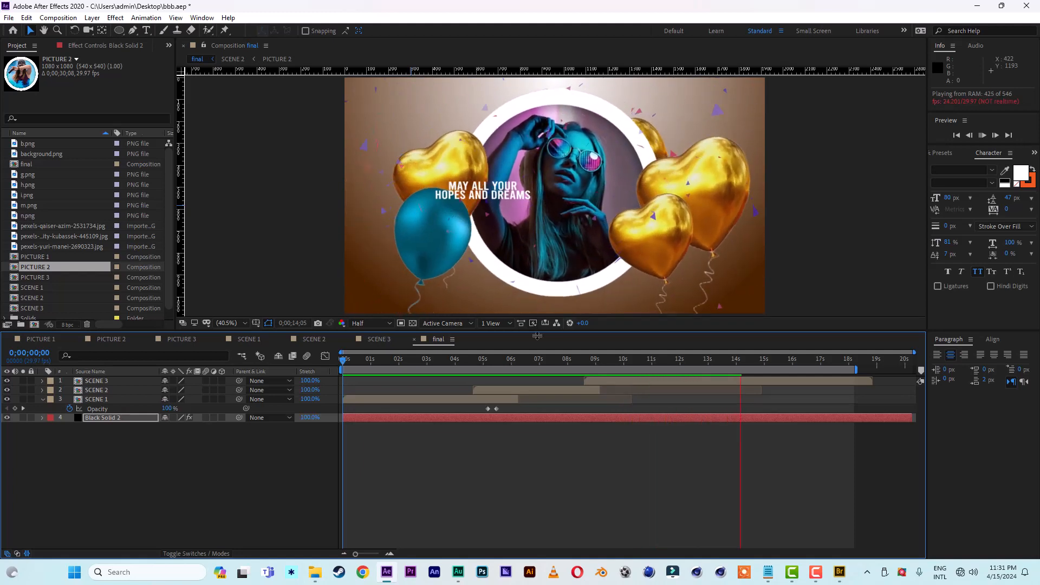
pyautogui.click(686, 360)
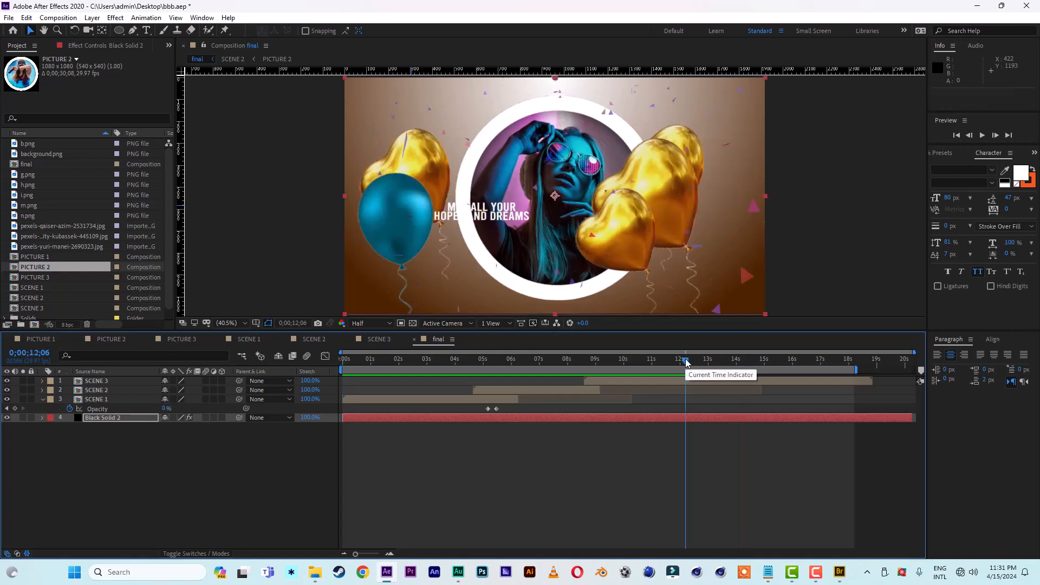
pyautogui.moveTo(686, 362); pyautogui.dragTo(672, 362)
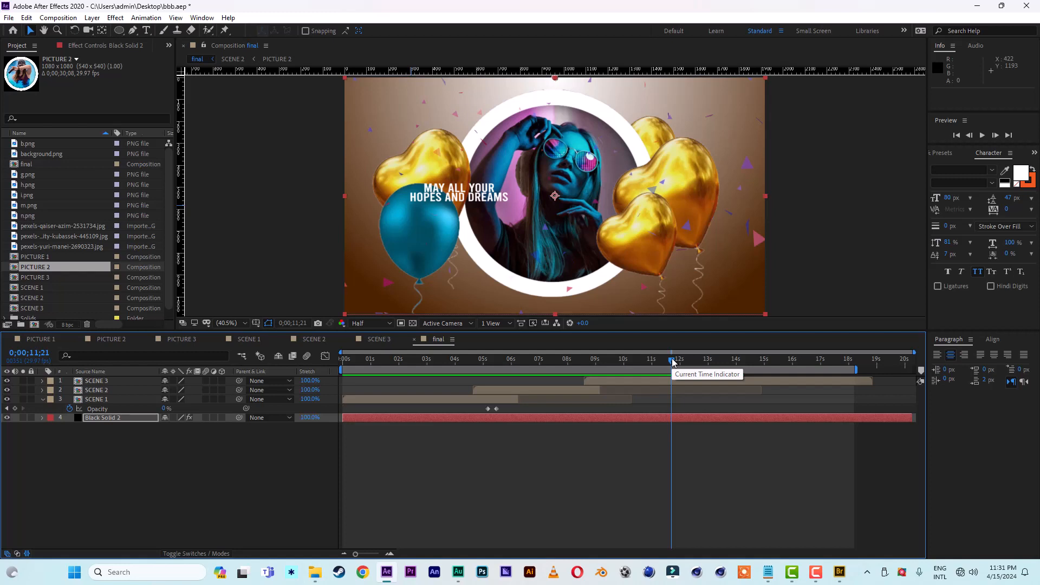
pyautogui.moveTo(672, 362); pyautogui.dragTo(339, 363)
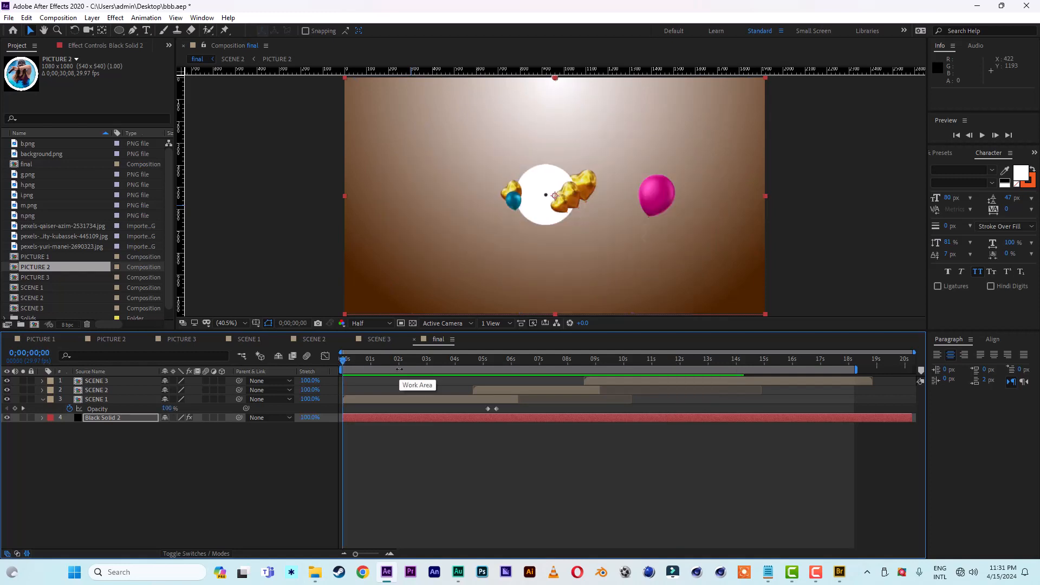
pyautogui.press('space')
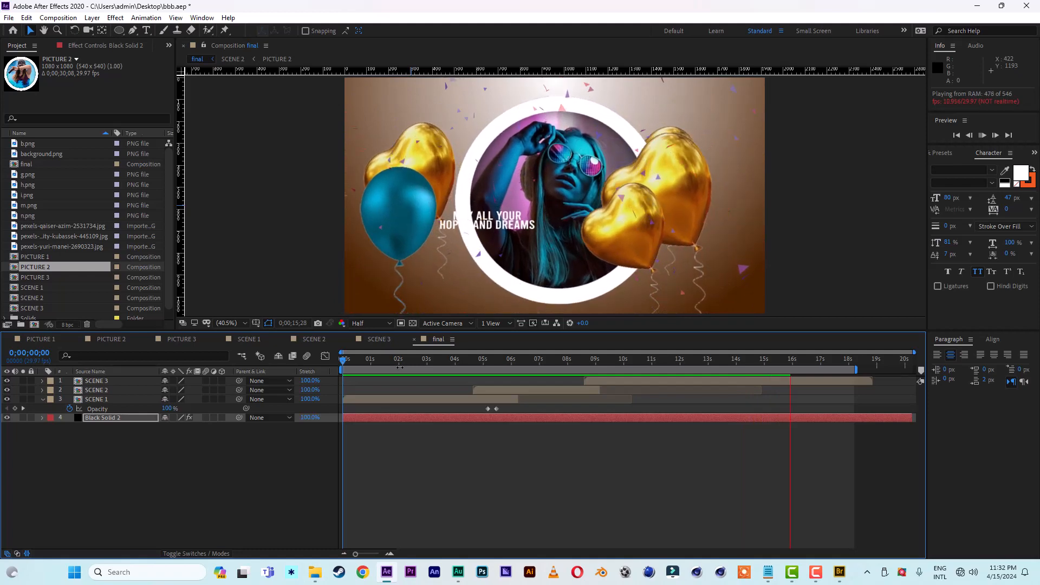
pyautogui.click(761, 362)
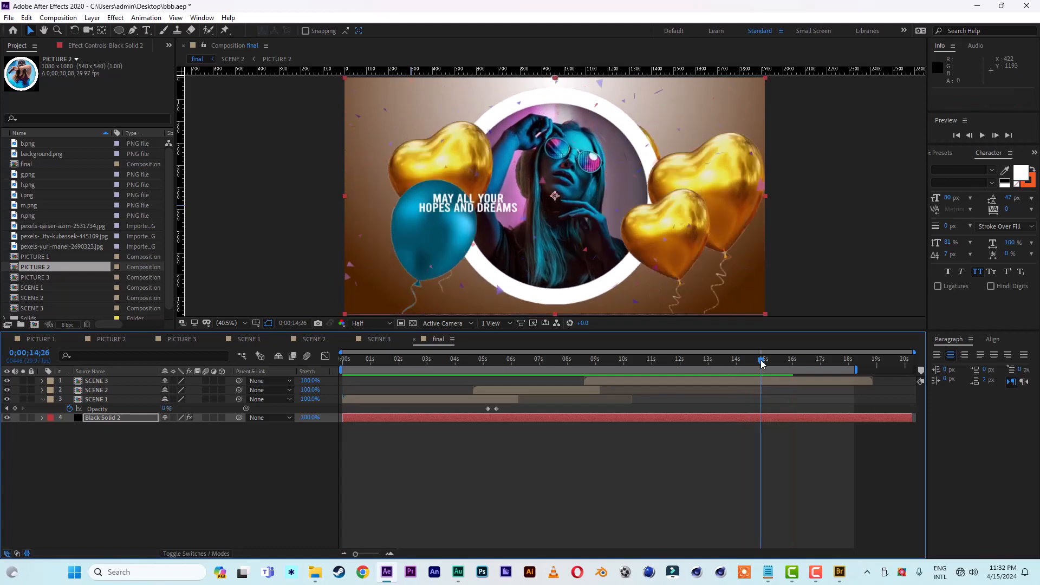